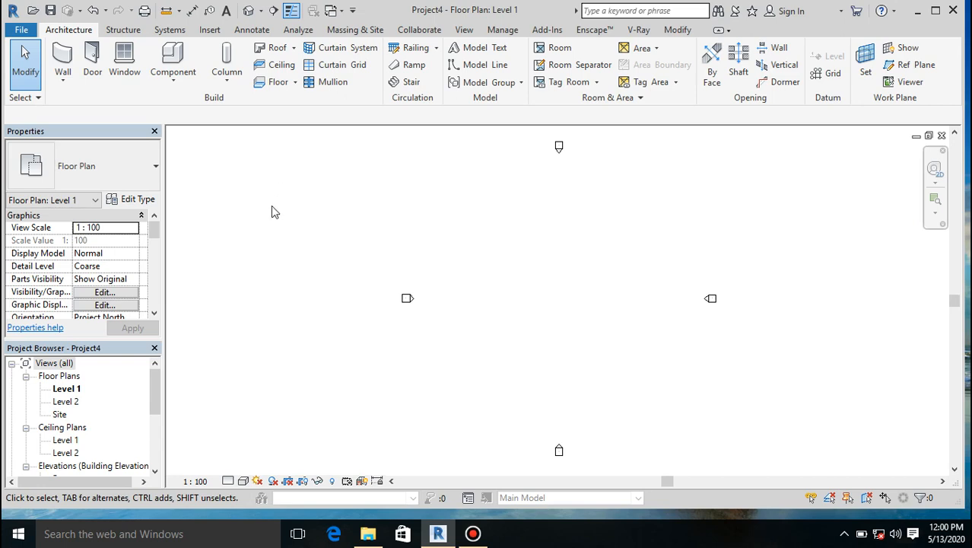
Draw a straight, 2000 mm wide stair run with 23 risers upward in plan, from Level 1 to Level 2
left_click(414, 84)
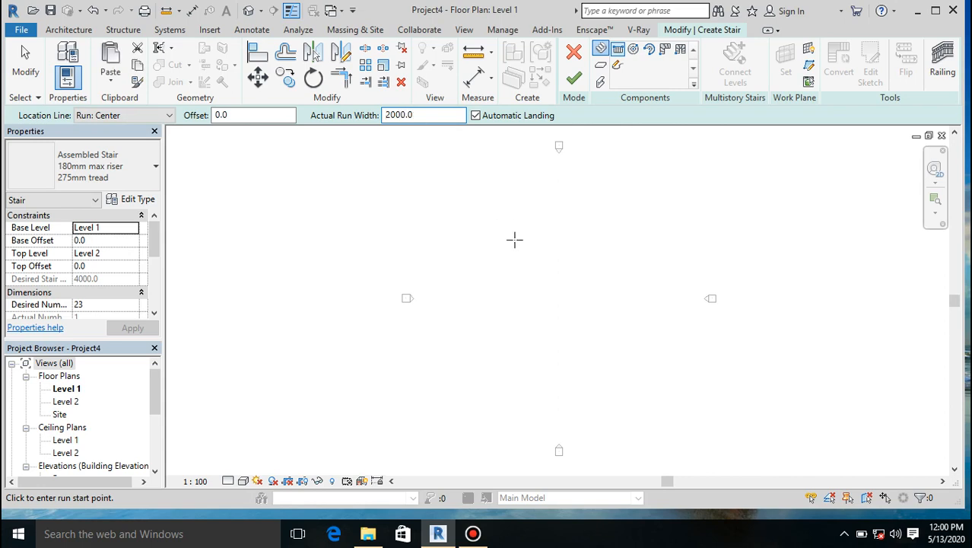
left_click(567, 308)
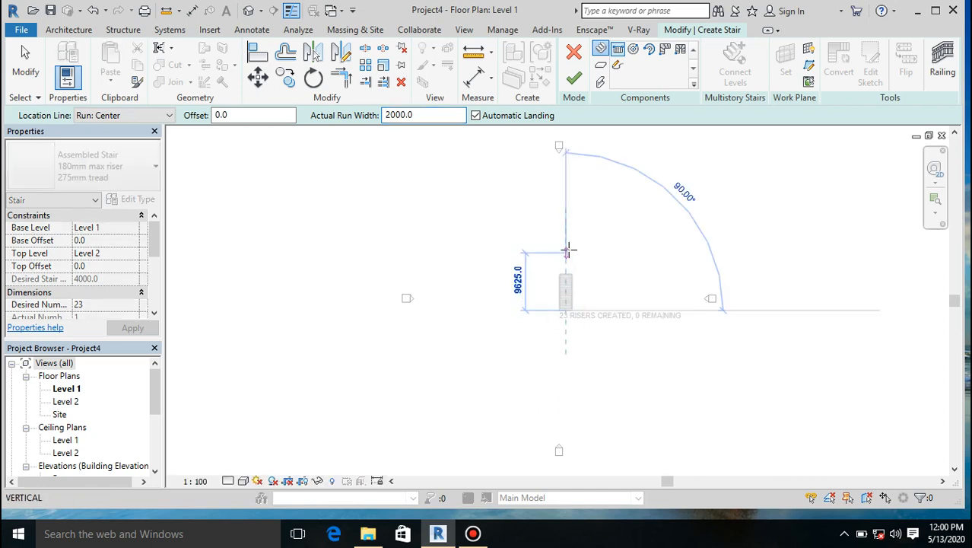
left_click(567, 239)
key("Escape")
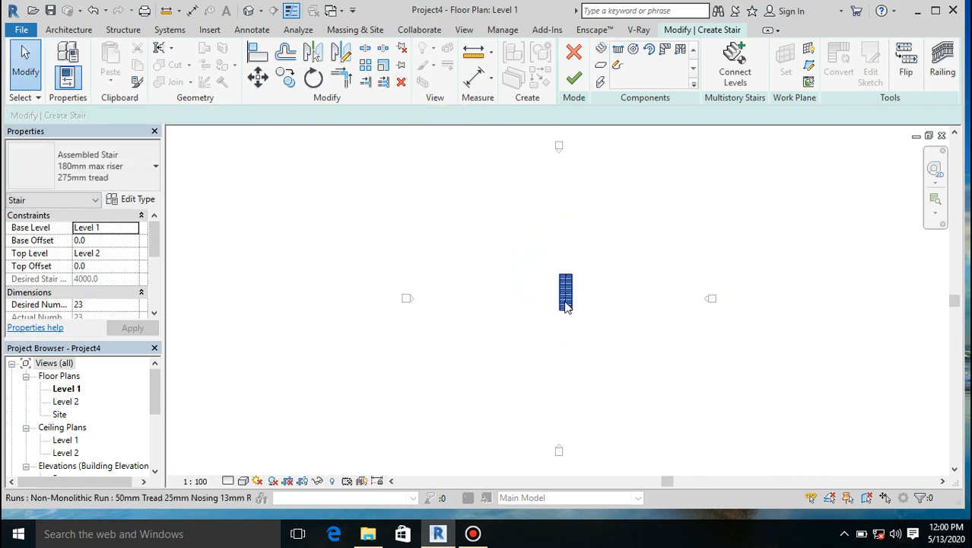
Delete the stringers on both sides of the stair run
scroll(567, 302, "up", 5)
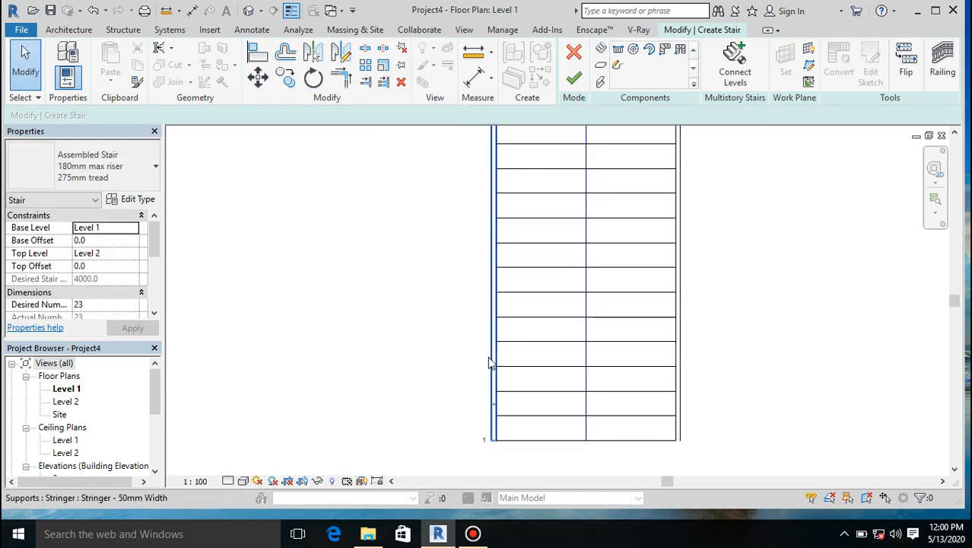
left_click(488, 358)
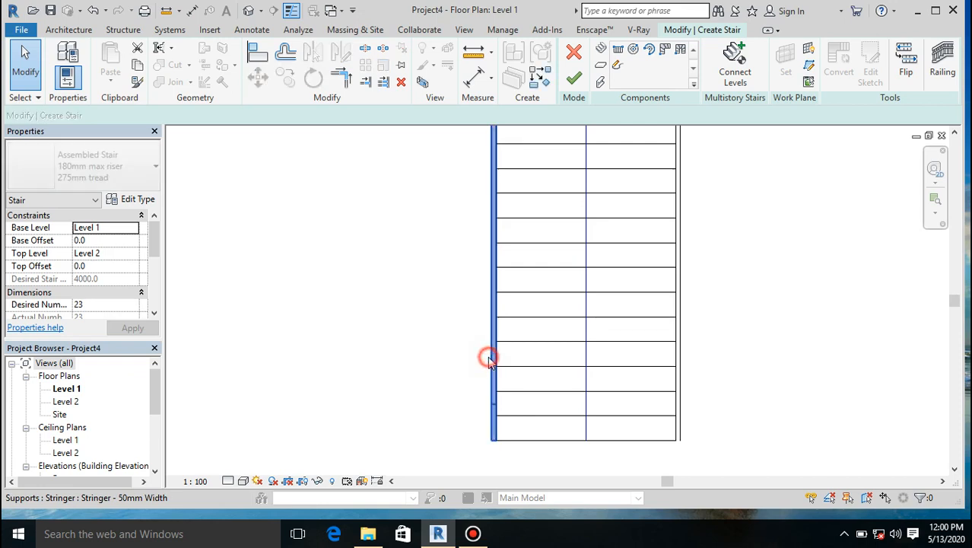
left_click(687, 372)
Set the stair's railing type to None
left_click(943, 62)
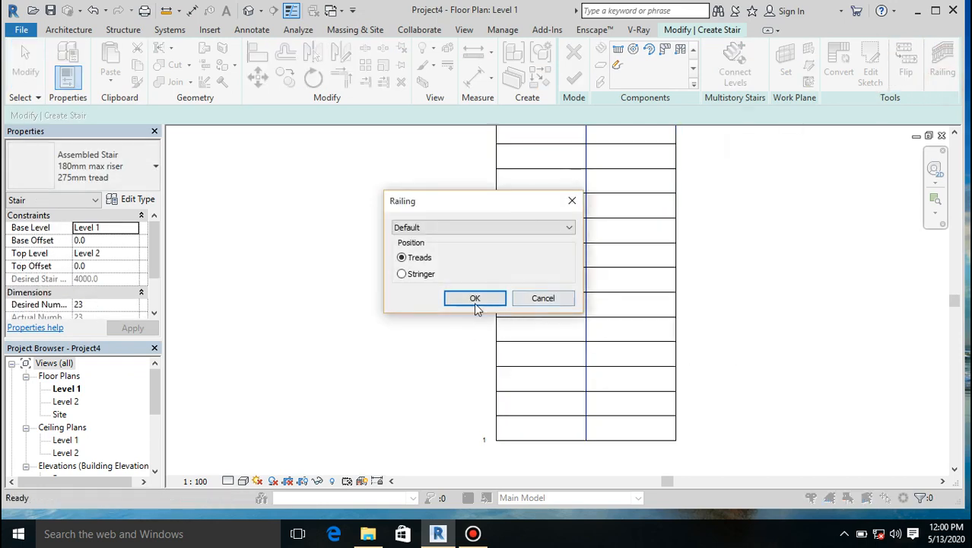
left_click(466, 228)
left_click(461, 239)
left_click(455, 229)
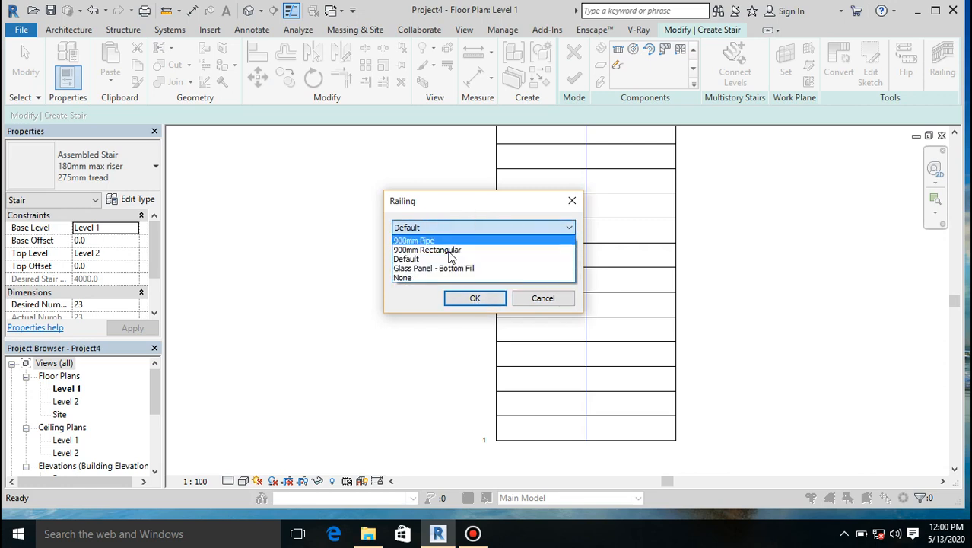
left_click(446, 275)
left_click(467, 299)
Turn off the Riser option in the stair's run type and finish the stair
left_click(138, 201)
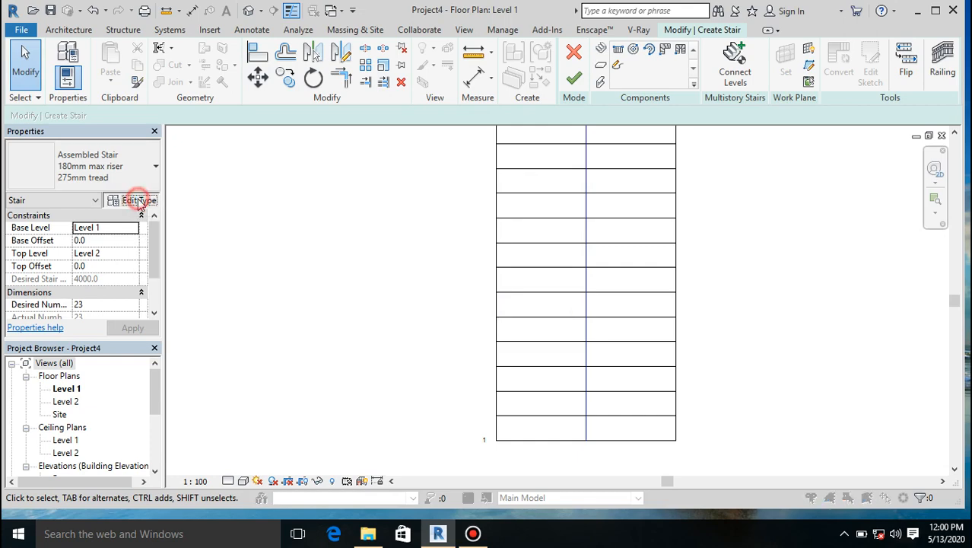
left_click(636, 276)
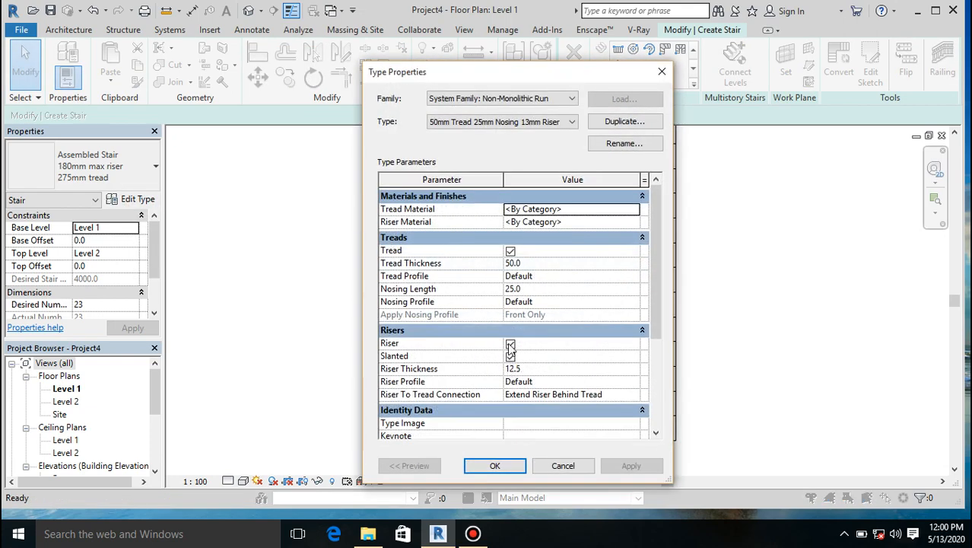
left_click(510, 345)
left_click(491, 466)
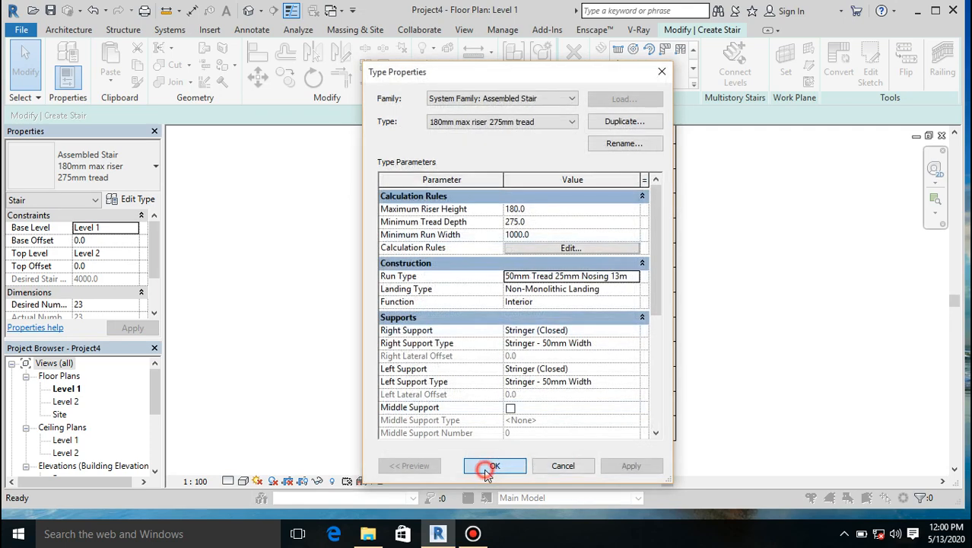
left_click(491, 465)
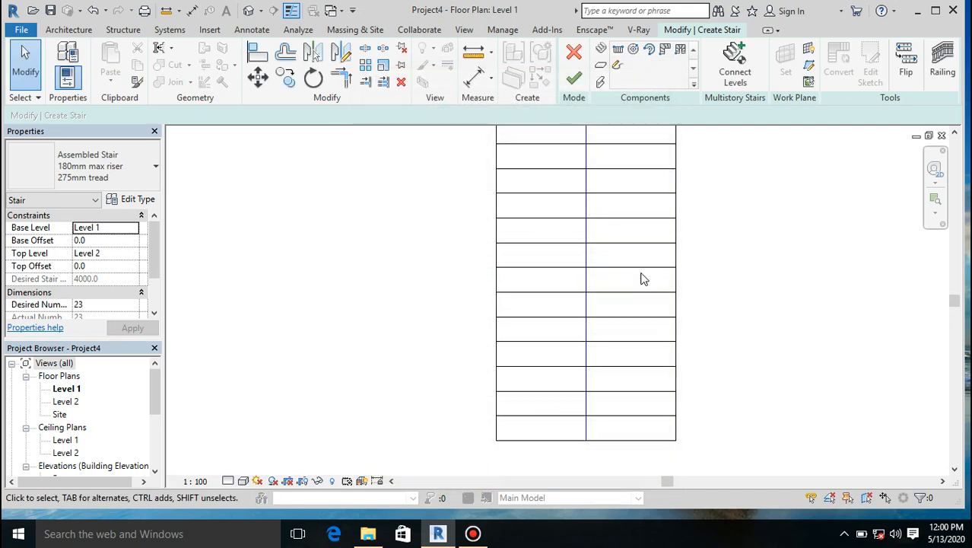
left_click(579, 80)
scroll(539, 350, "down", 3)
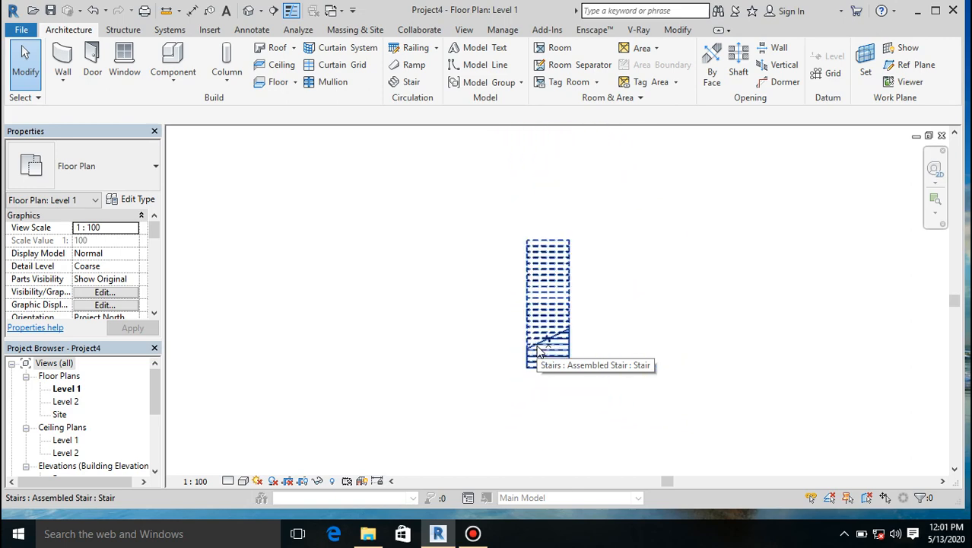
scroll(554, 232, "up", 1)
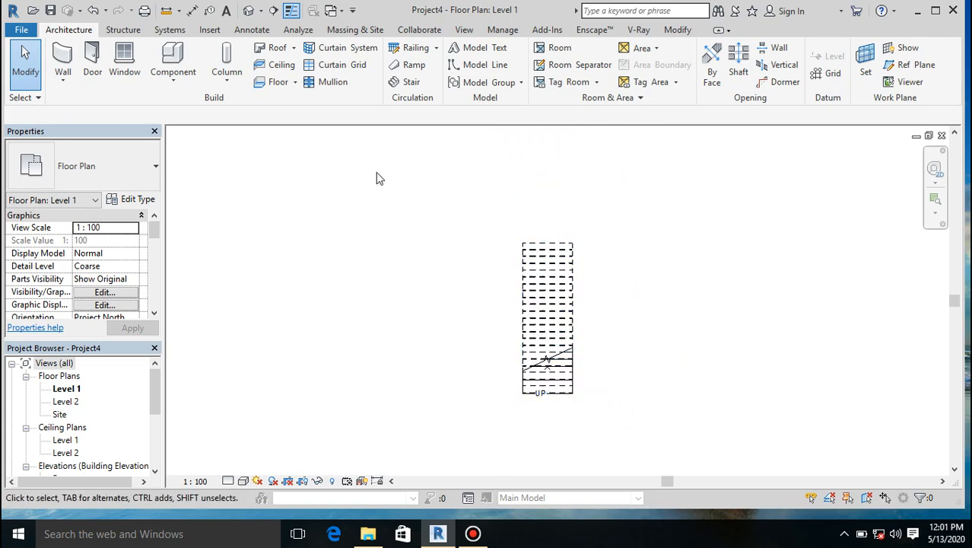
Start an in-place mass with the name Mass 1
left_click(352, 31)
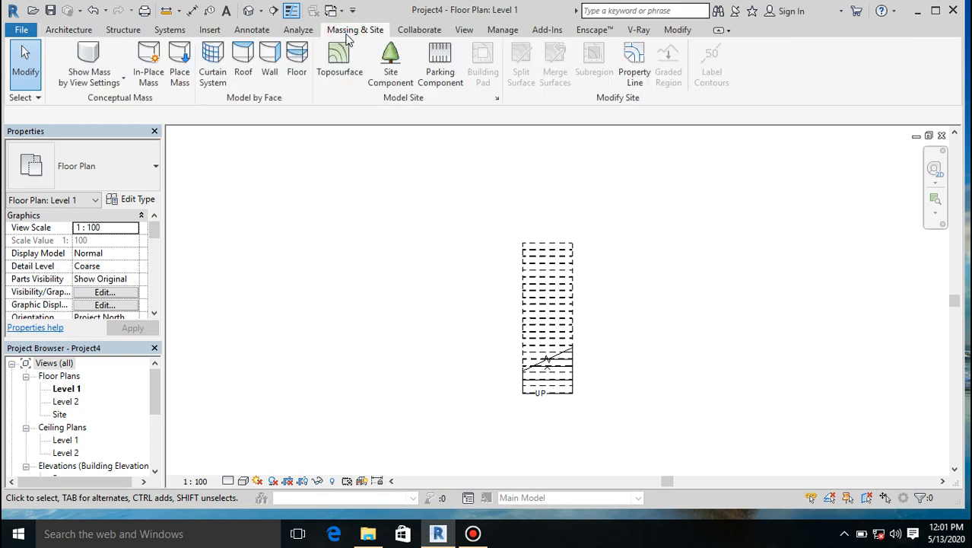
left_click(143, 72)
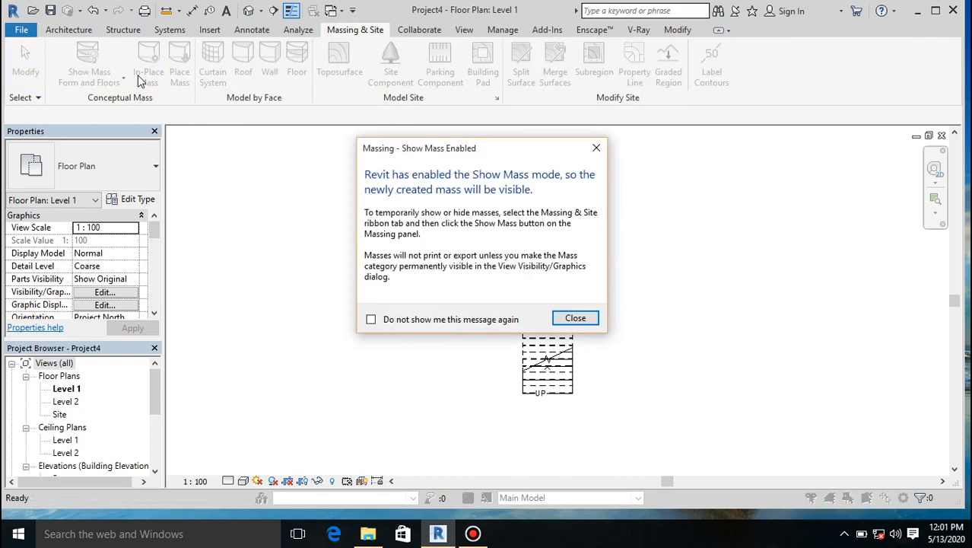
left_click(575, 319)
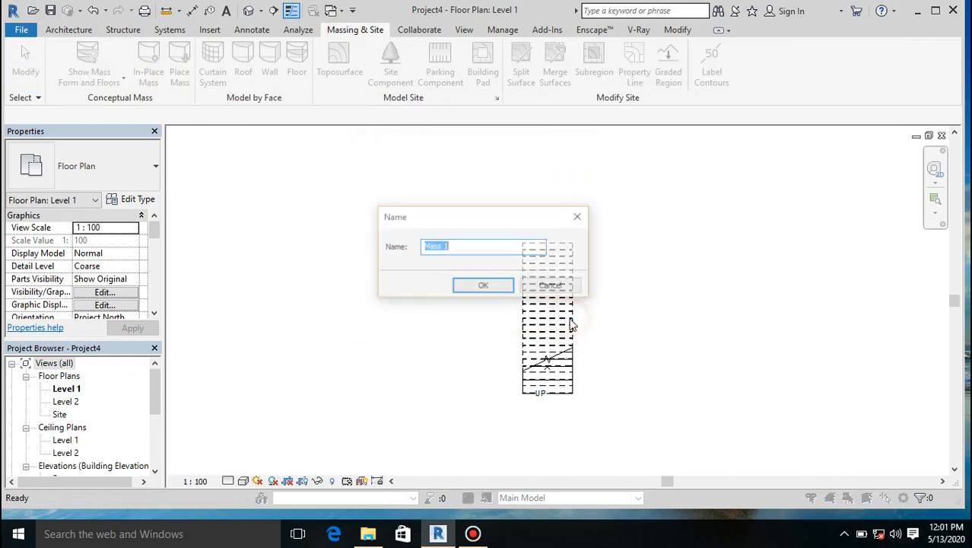
left_click(486, 290)
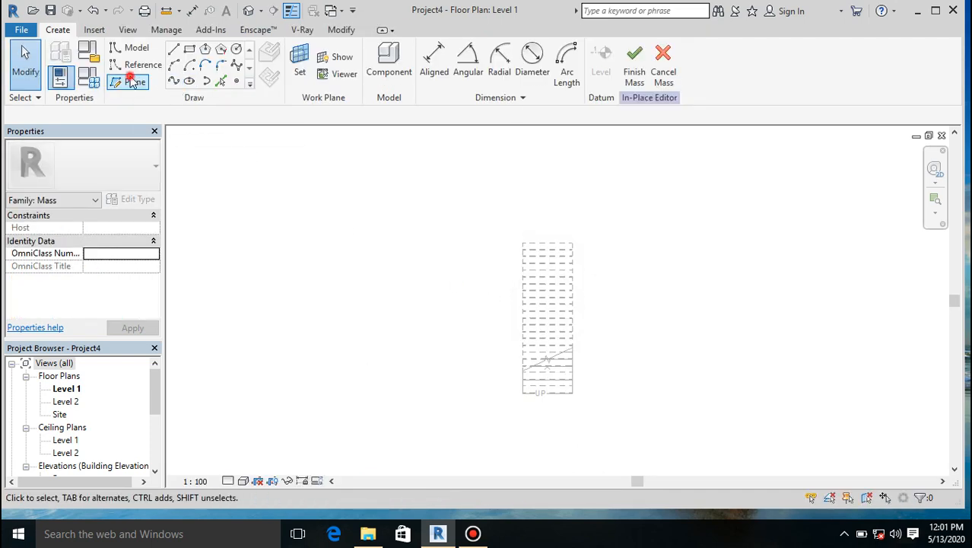
Draw a horizontal reference plane along the stair's bottom edge, extending past its left side, and name it 1
left_click(141, 82)
scroll(572, 401, "up", 3)
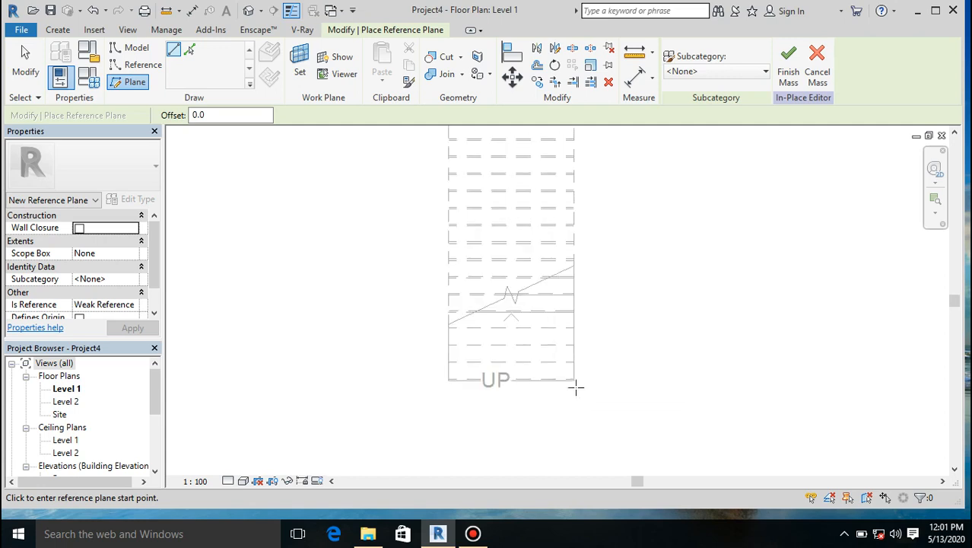
left_click(572, 381)
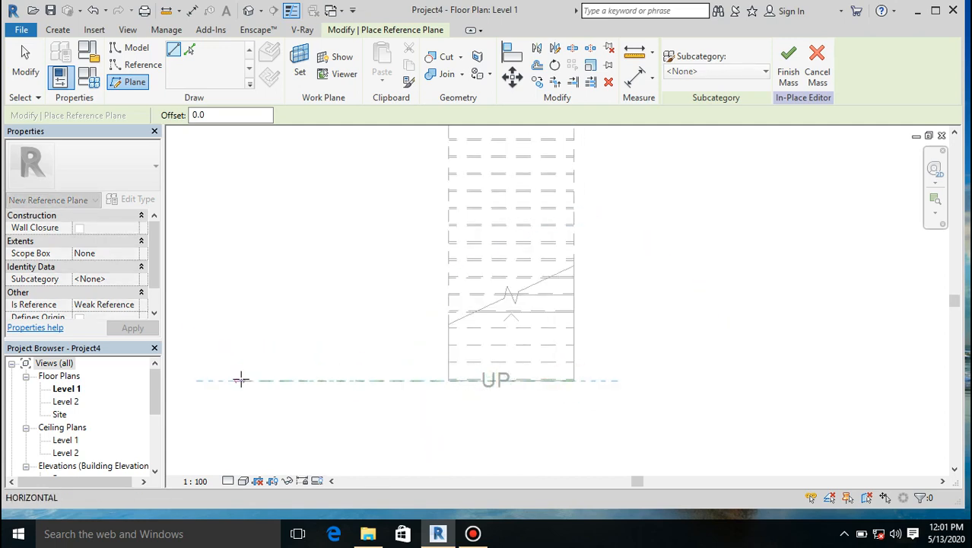
left_click(241, 381)
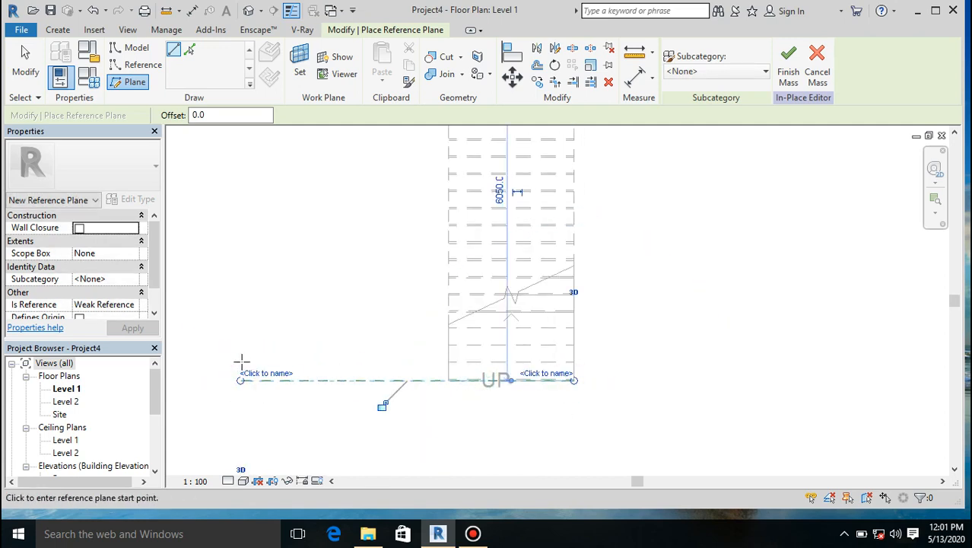
left_click(264, 374)
type("1")
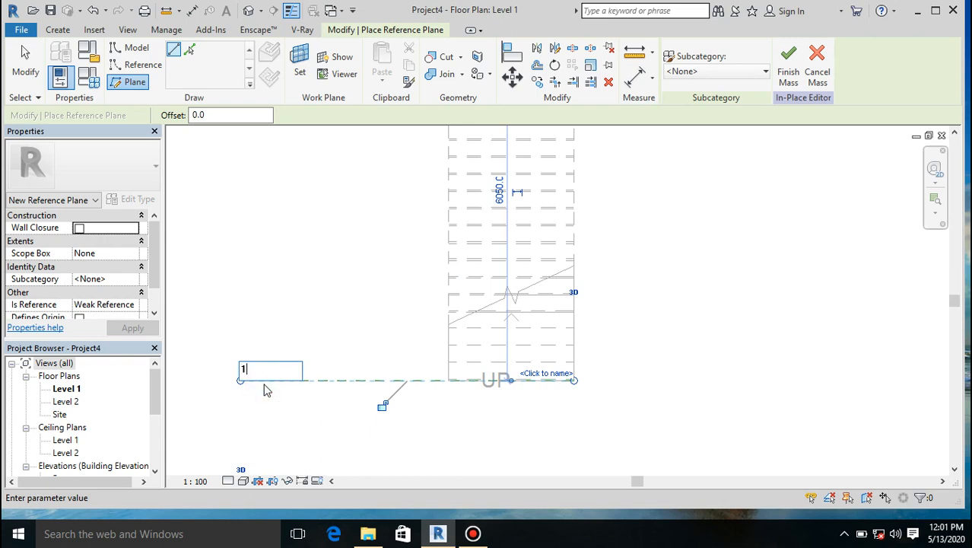
key("Return")
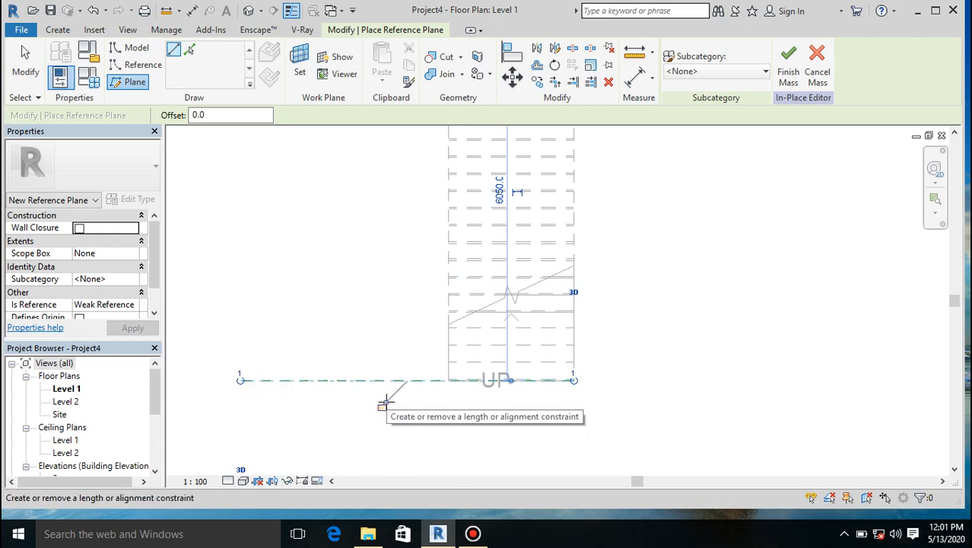
Draw a horizontal reference plane along the stair's top edge, matching the extent of plane 1, and name it 2
scroll(389, 365, "down", 2)
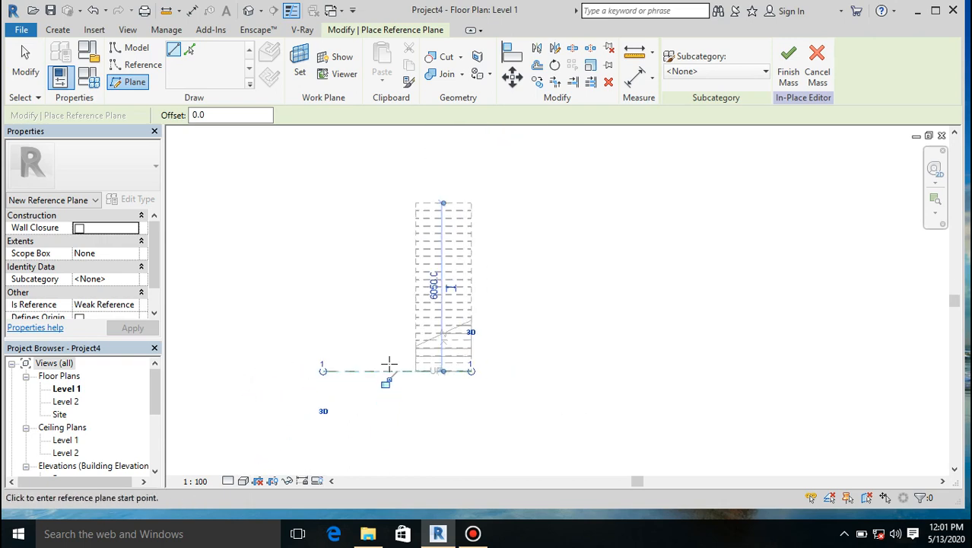
left_click(471, 202)
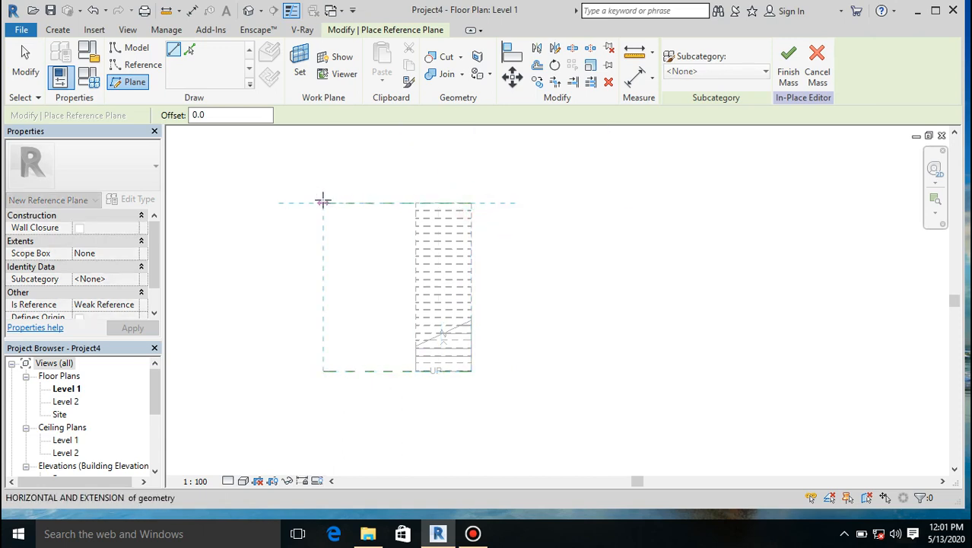
left_click(323, 203)
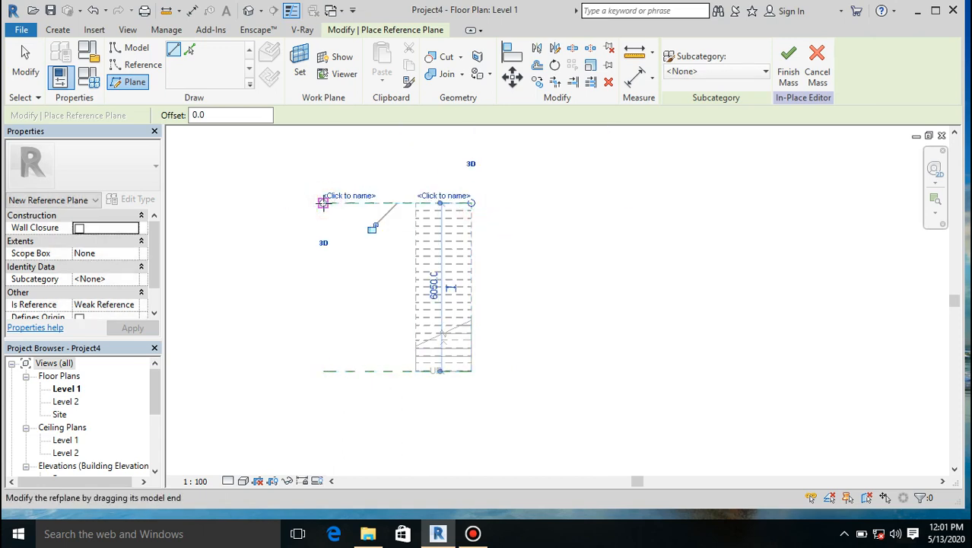
left_click(332, 194)
type("2")
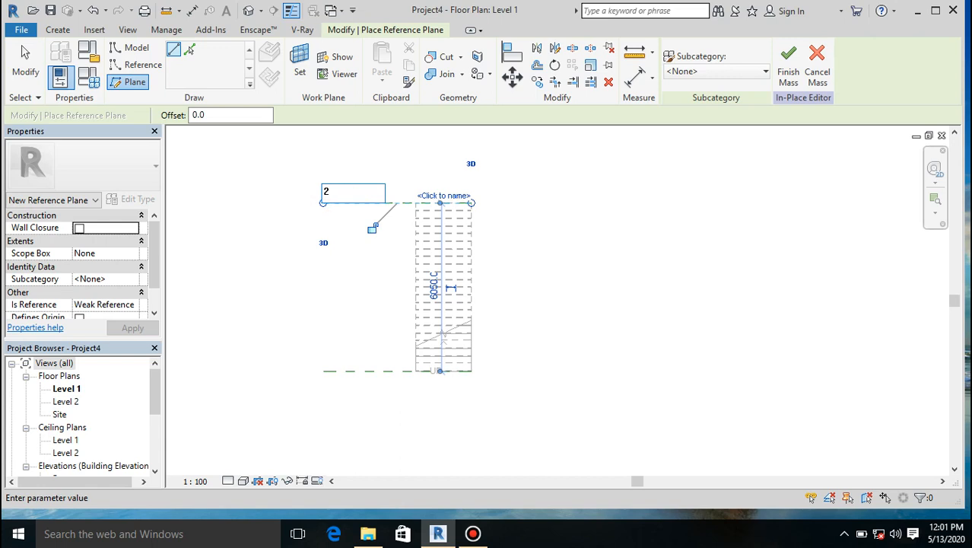
key("Return")
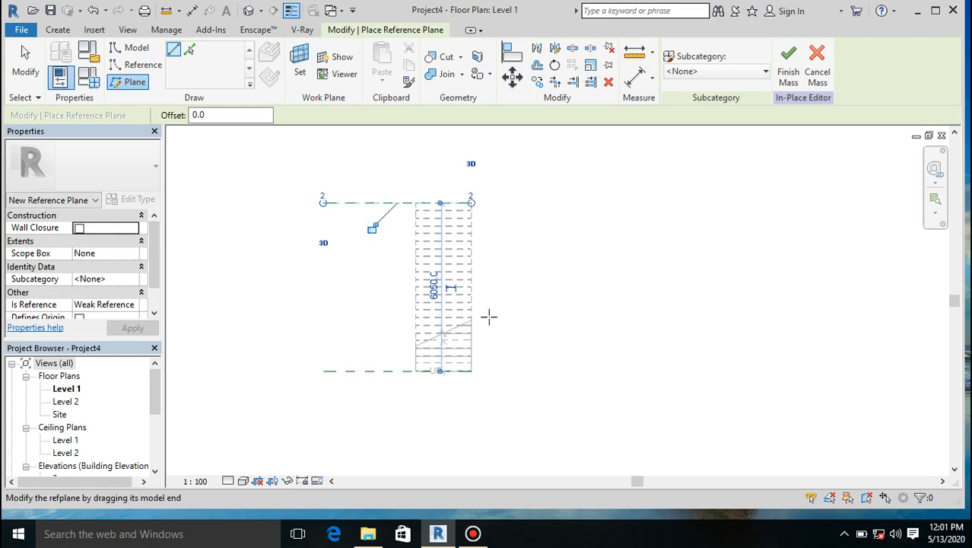
Draw a vertical reference plane along the stair's right edge between planes 1 and 2, and name it 3
left_click(471, 370)
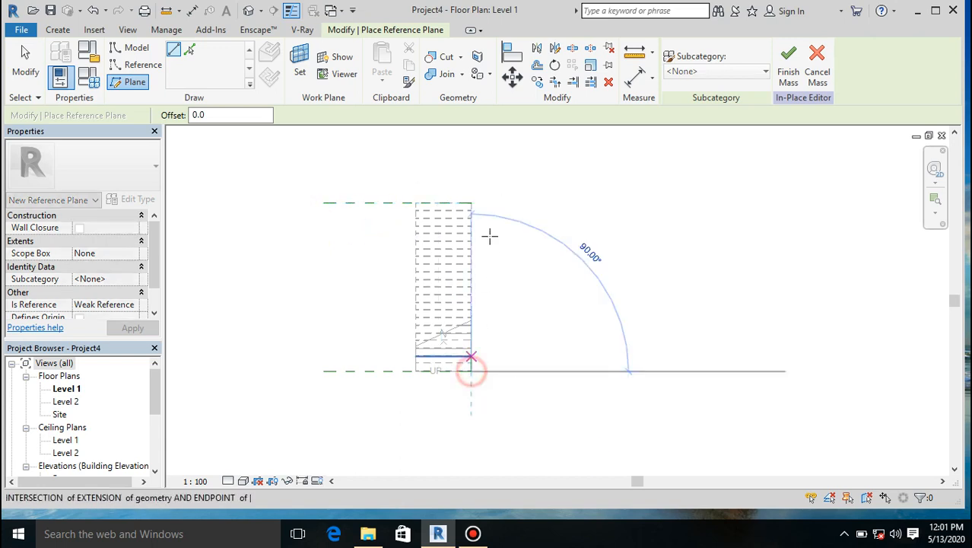
left_click(471, 203)
left_click(488, 223)
key("Return")
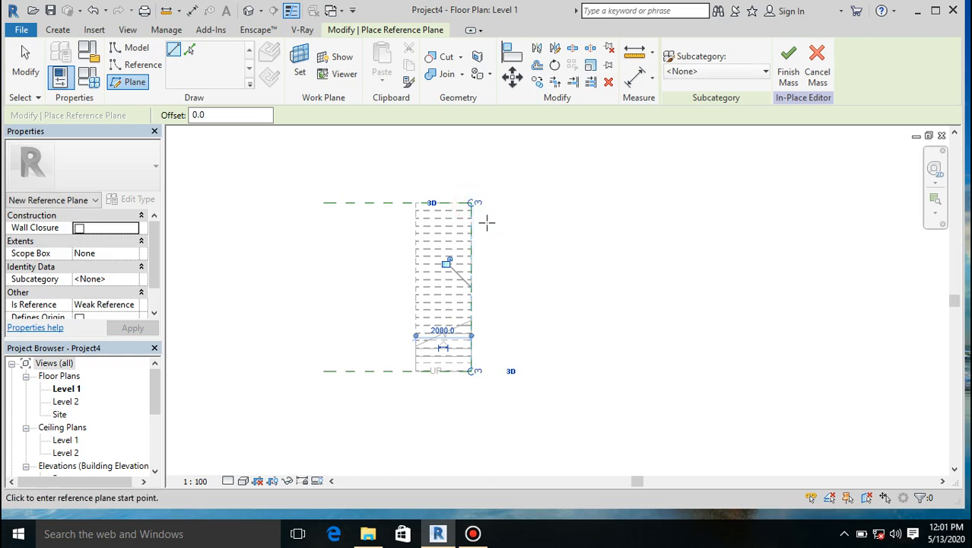
key("Escape")
key("Escape")
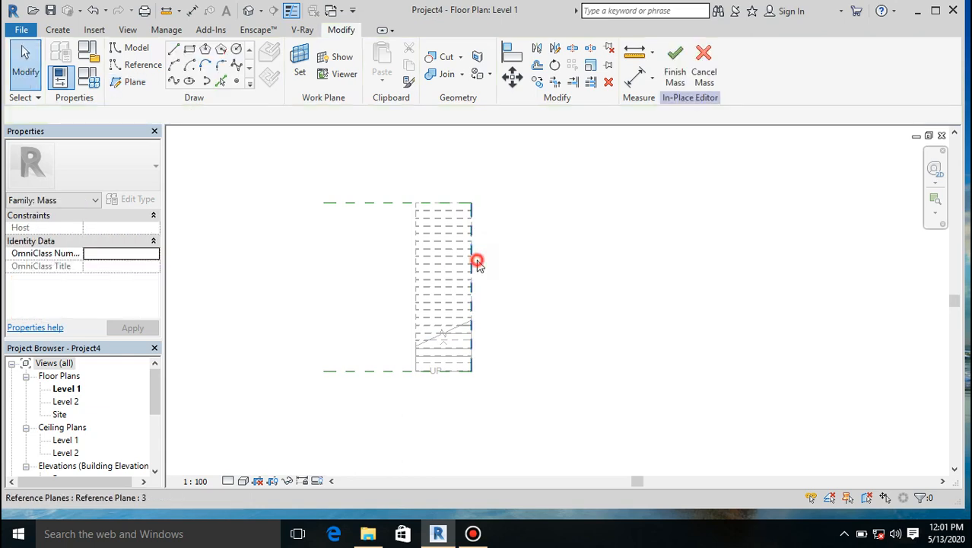
Move reference plane 3 horizontally across the stair to about 400 mm outside its left edge
left_click(478, 263)
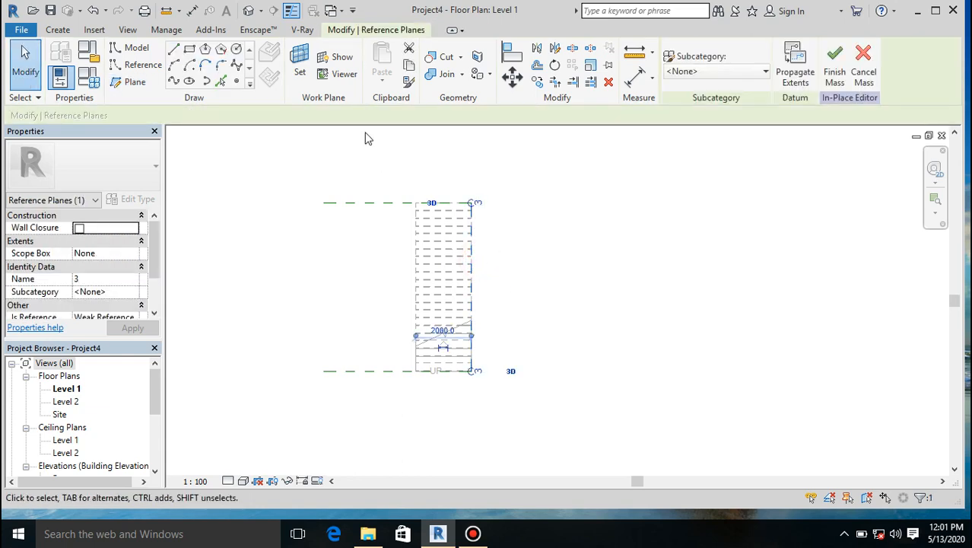
left_click(512, 76)
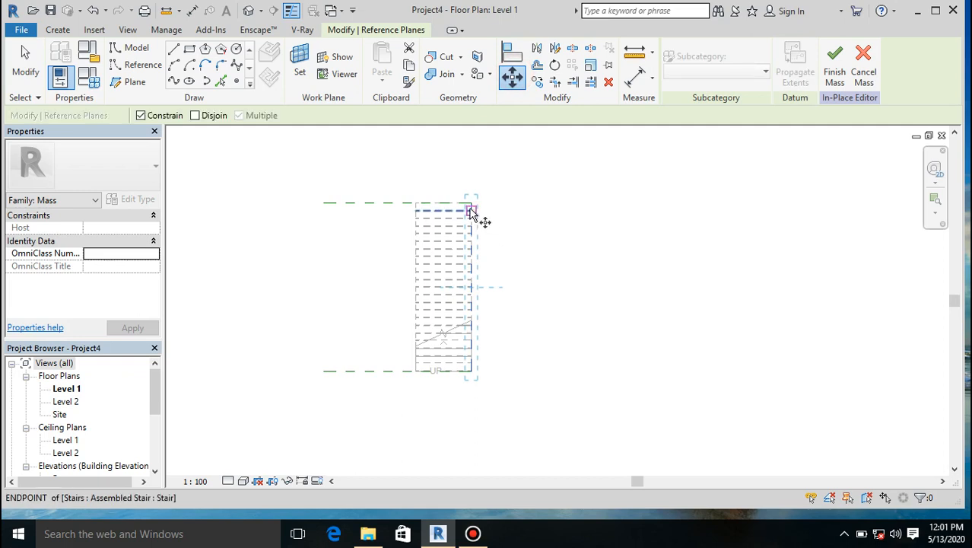
left_click(472, 201)
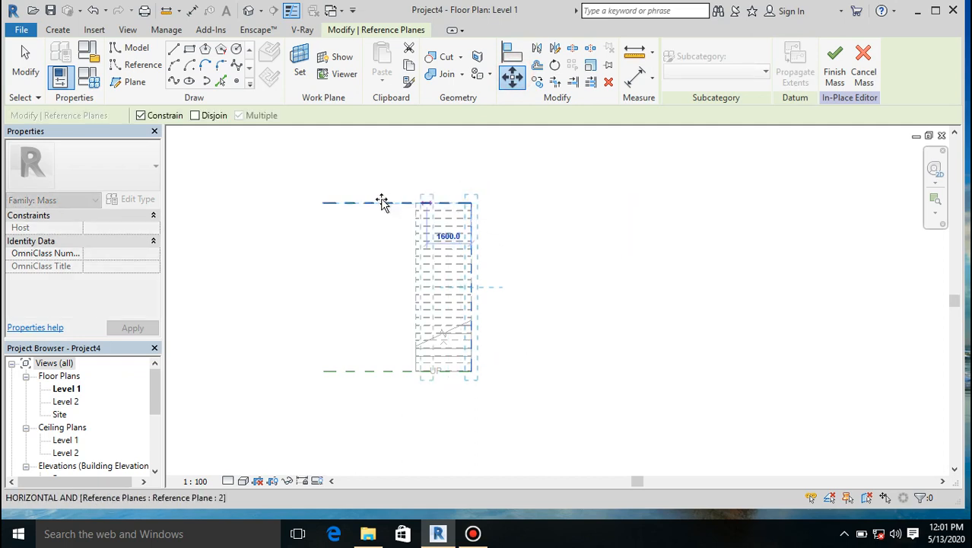
left_click(404, 202)
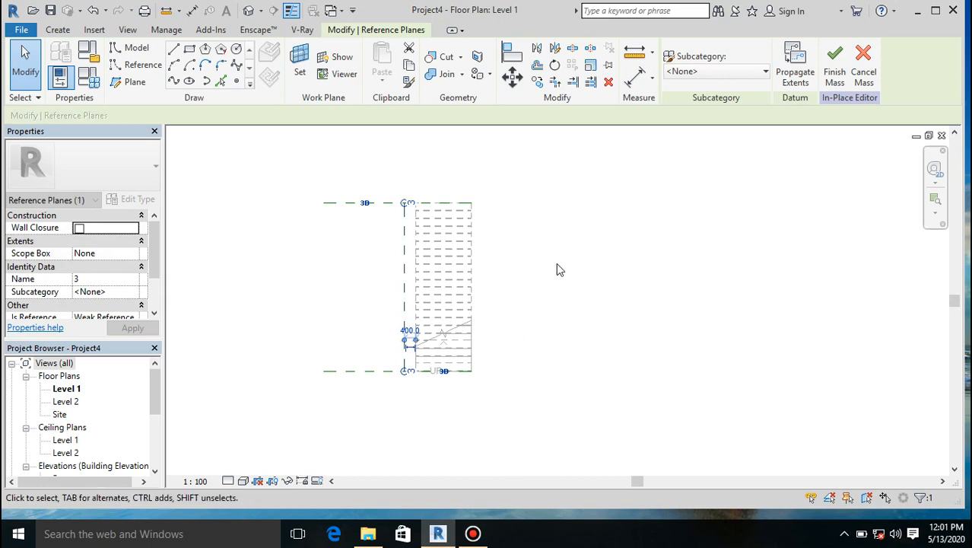
left_click(557, 265)
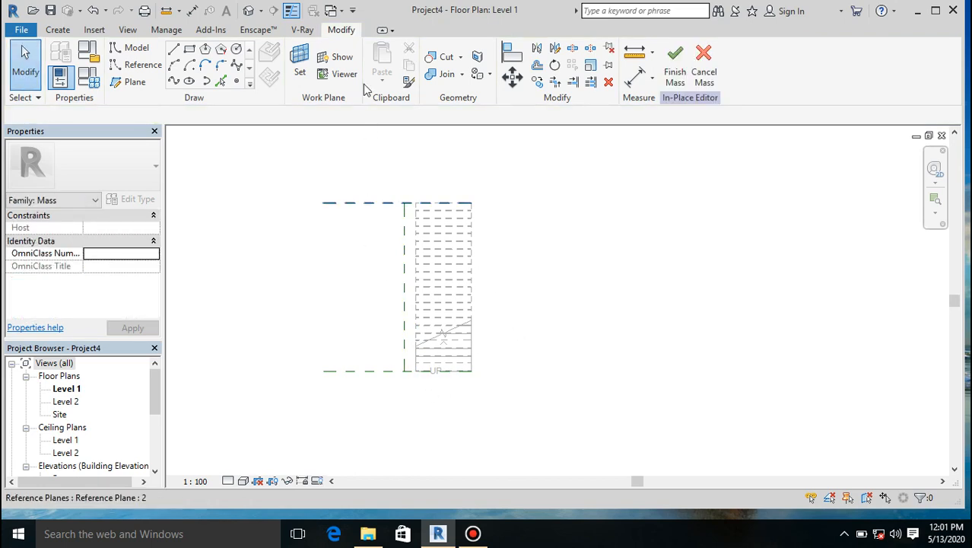
Make Reference Plane : 1 the work plane and show it in the South elevation with the Wireframe visual style
left_click(300, 64)
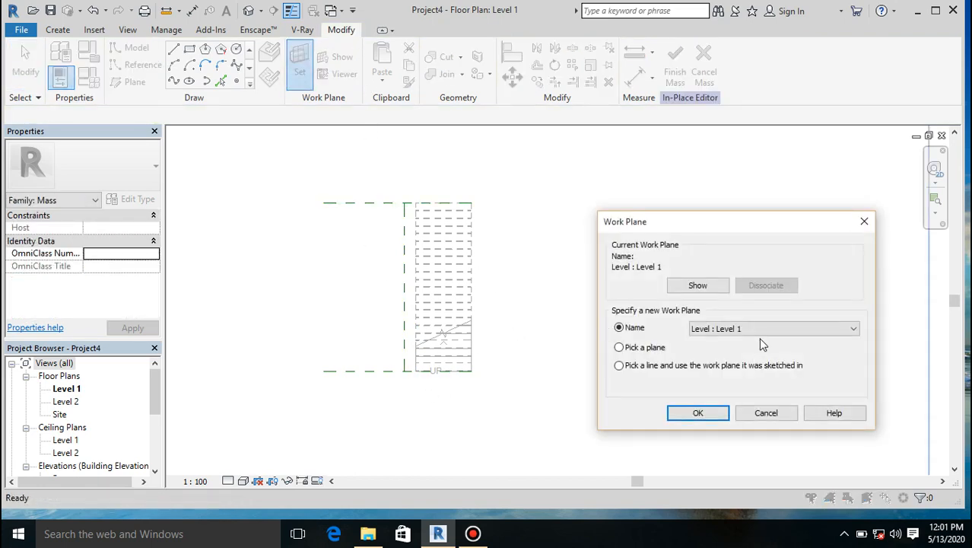
left_click(753, 328)
left_click(743, 361)
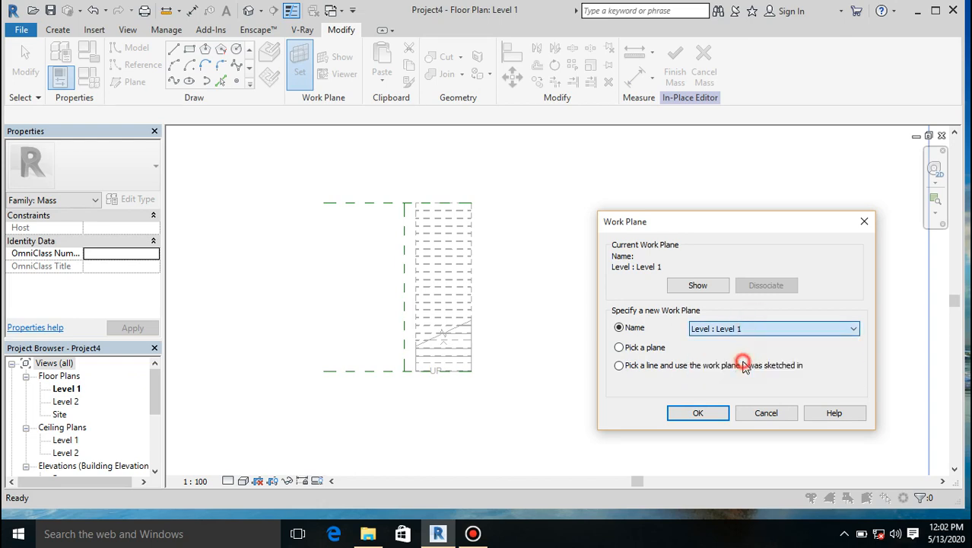
left_click(690, 415)
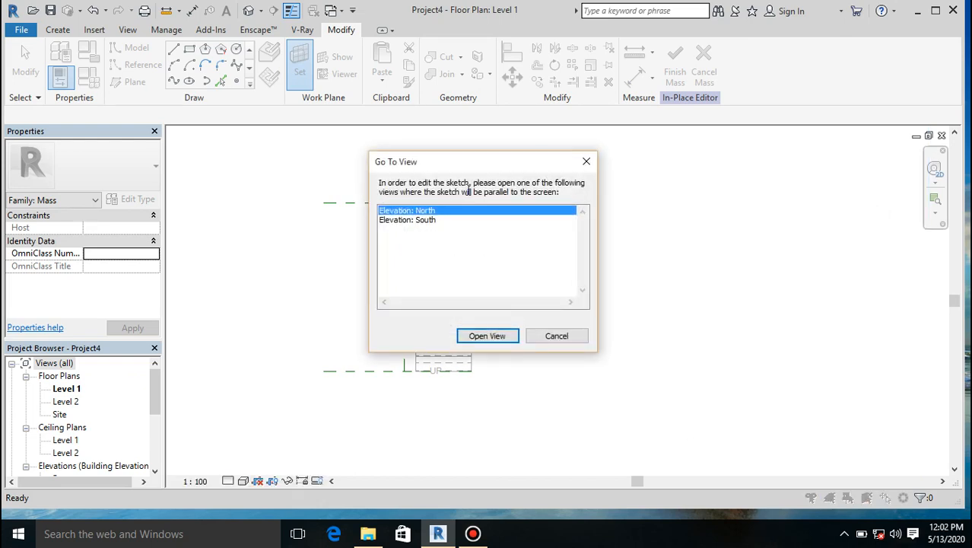
left_click(454, 220)
left_click(482, 336)
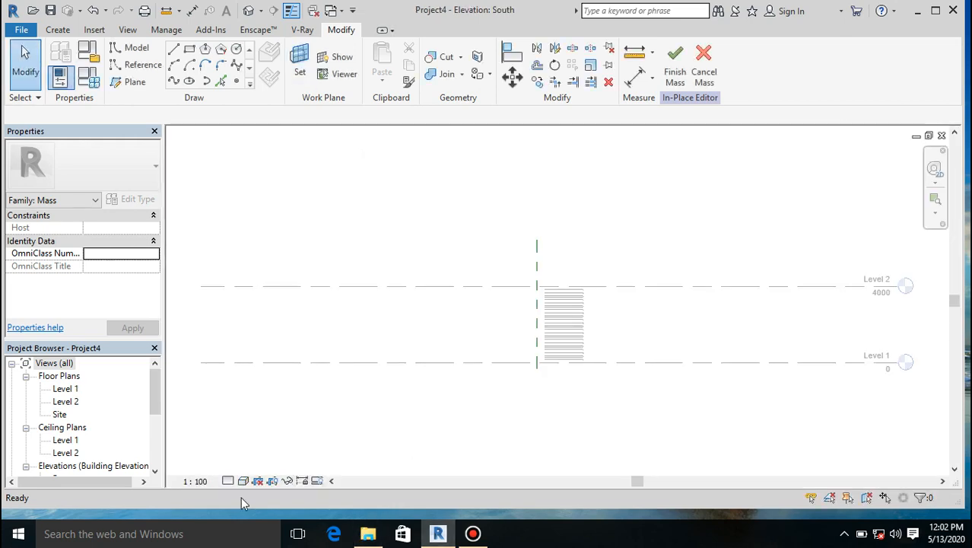
left_click(242, 482)
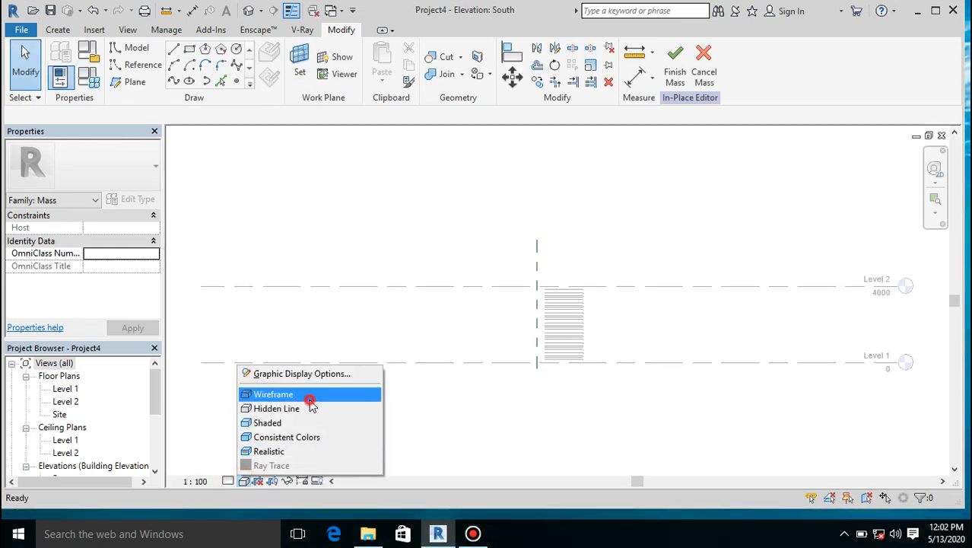
left_click(306, 397)
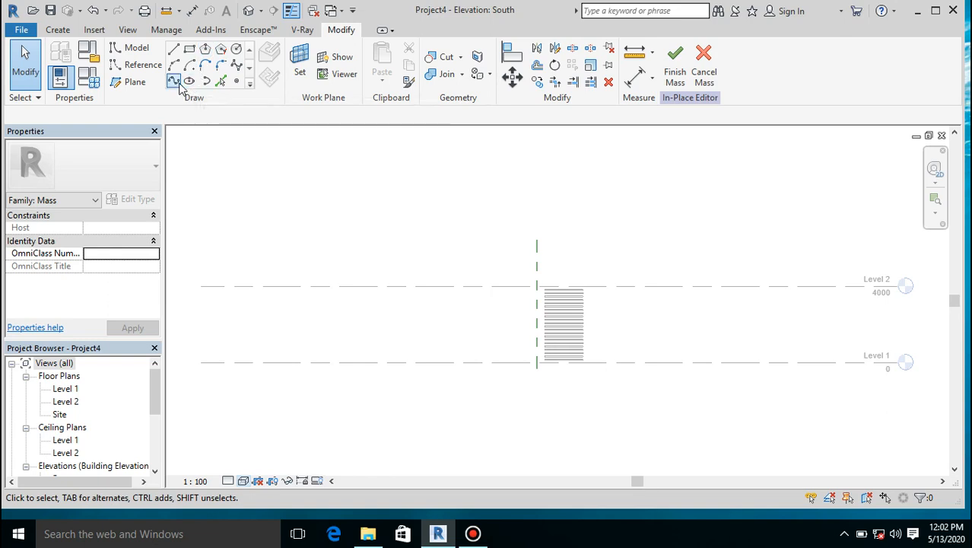
Draw a spline from the outer end of the lowest tread along its top, past reference plane 3, curving up to Level 2
left_click(236, 67)
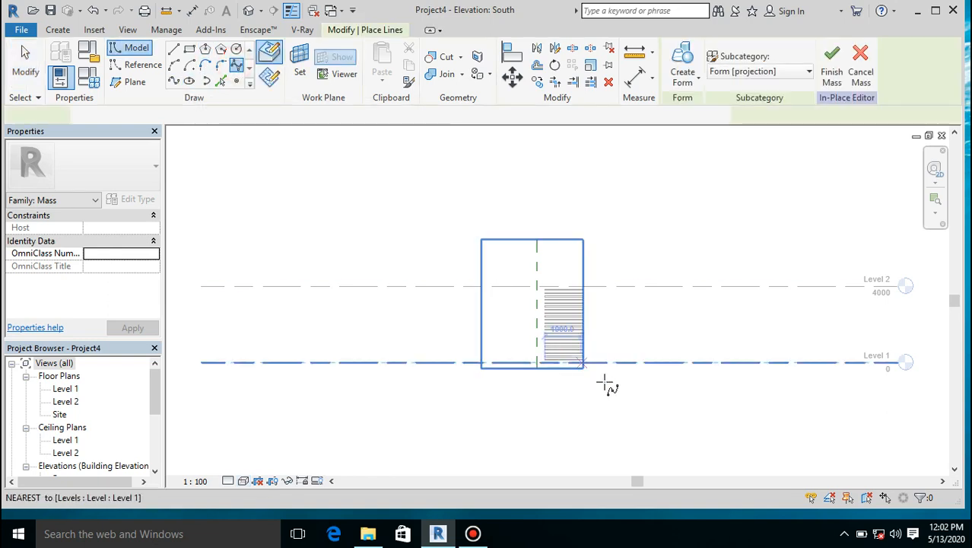
scroll(581, 373, "up", 2)
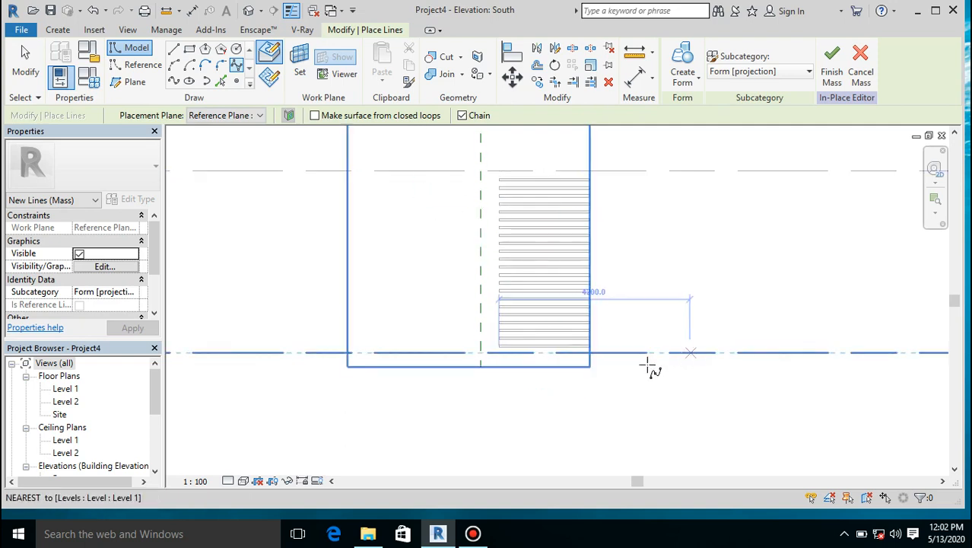
scroll(581, 358, "up", 2)
scroll(593, 335, "up", 3)
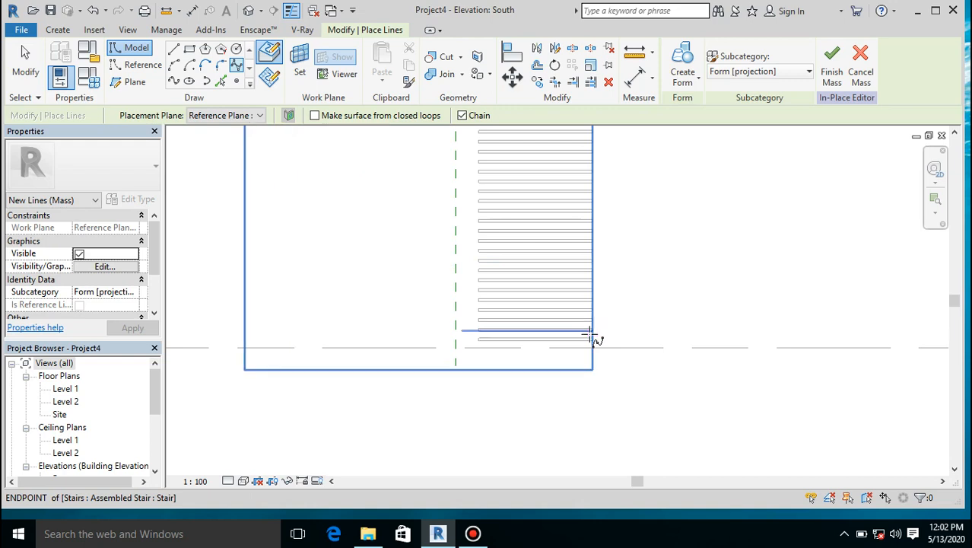
left_click(596, 342)
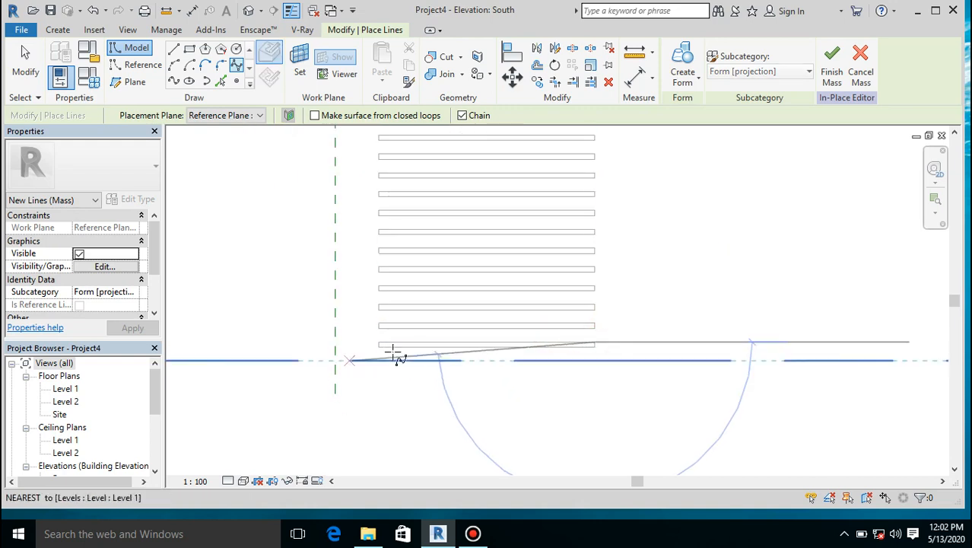
left_click(467, 343)
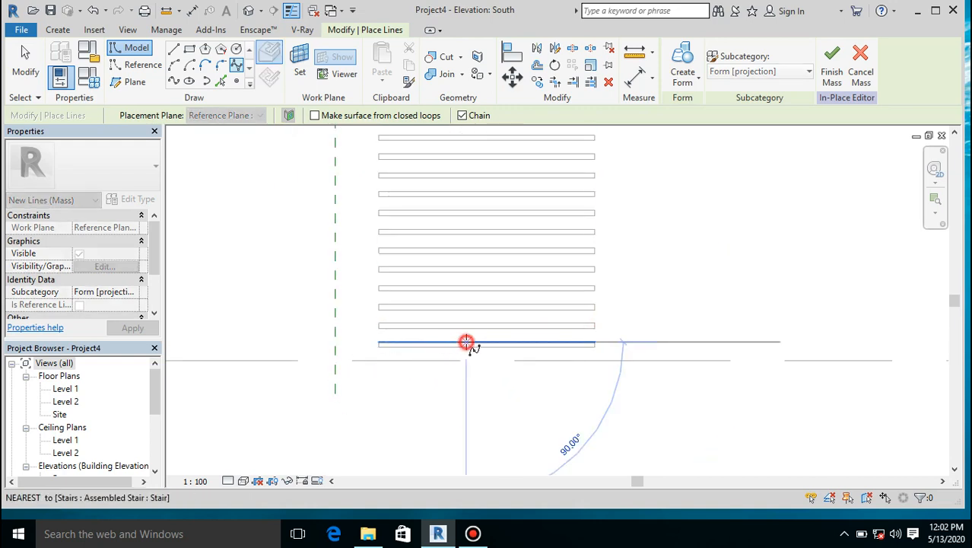
left_click(382, 344)
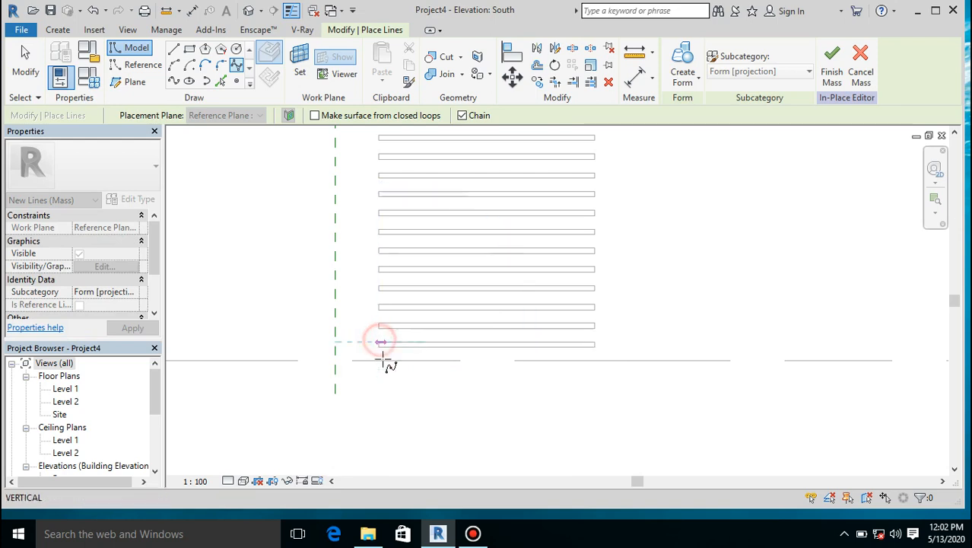
left_click(293, 340)
scroll(465, 331, "down", 5)
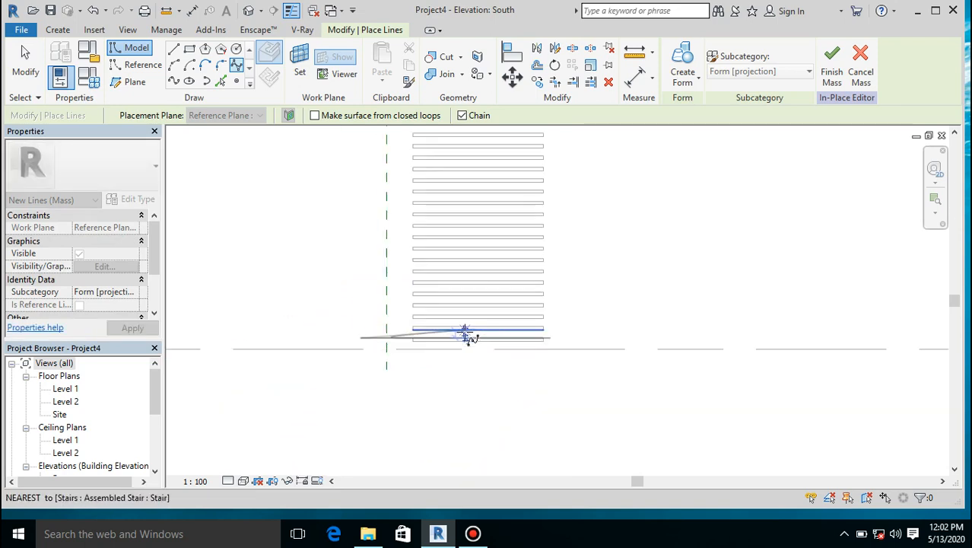
scroll(420, 253, "up", 5)
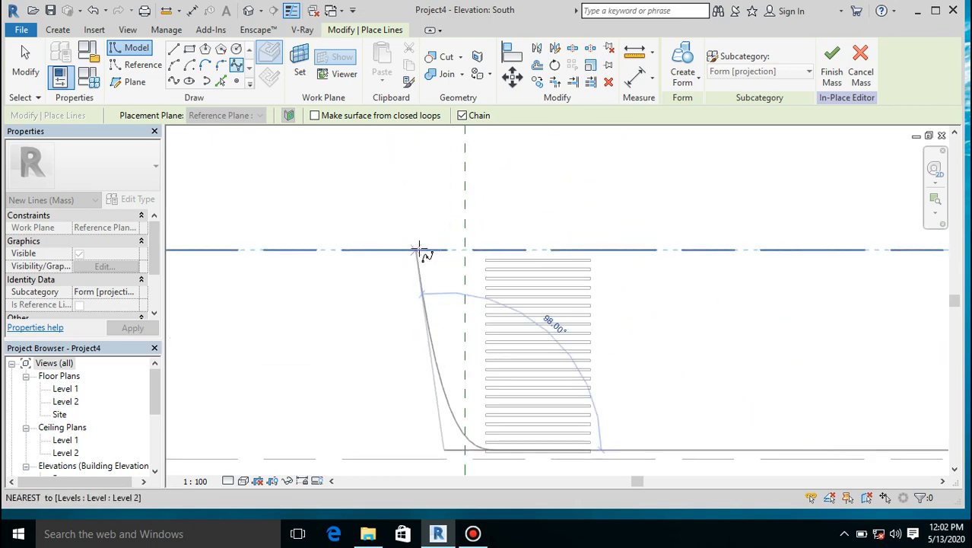
left_click(424, 261)
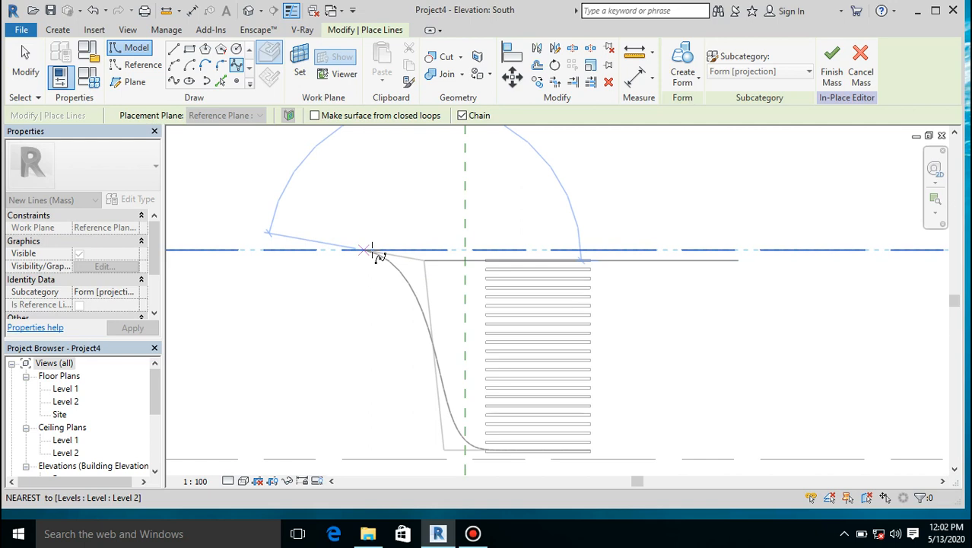
left_click(370, 250)
key("Escape")
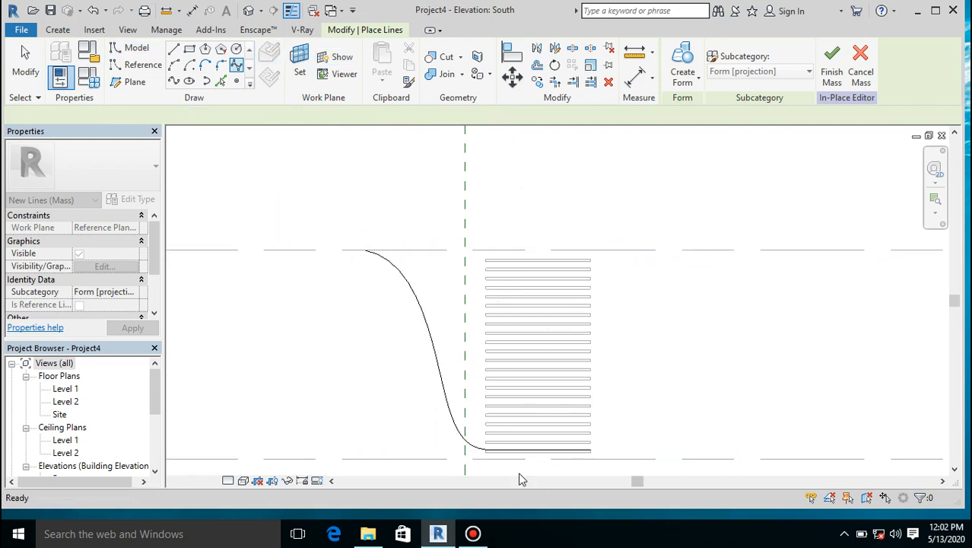
key("Escape")
scroll(525, 449, "down", 2)
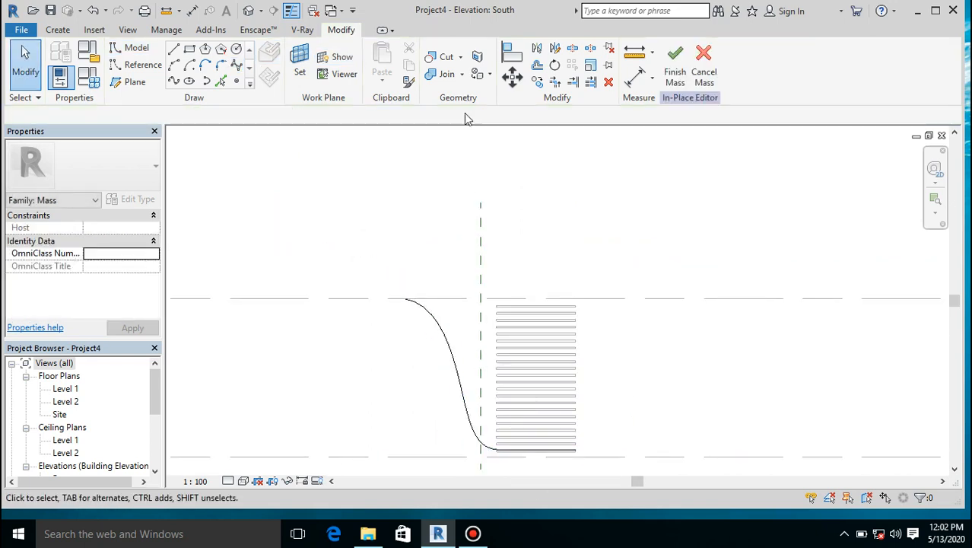
Set the current work plane to Reference Plane : 2
left_click(299, 73)
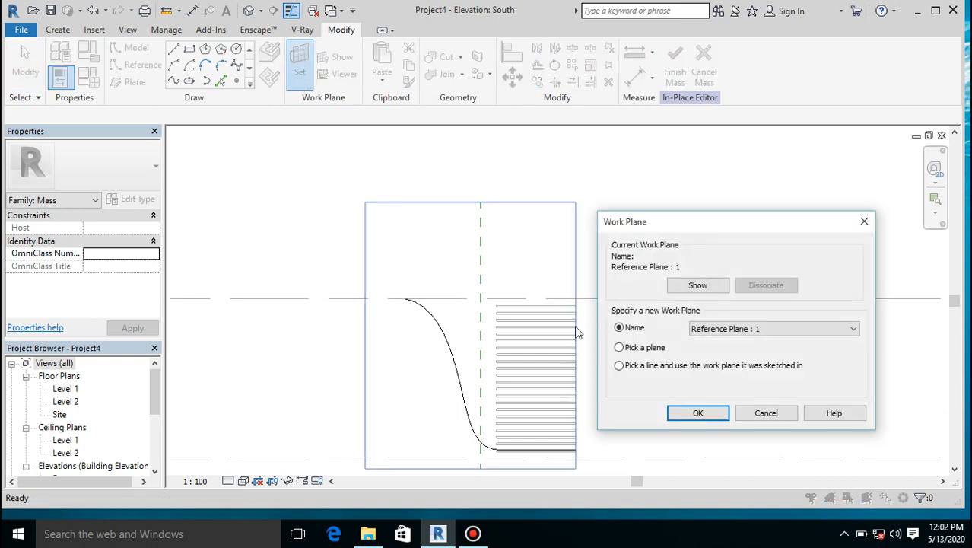
left_click(730, 328)
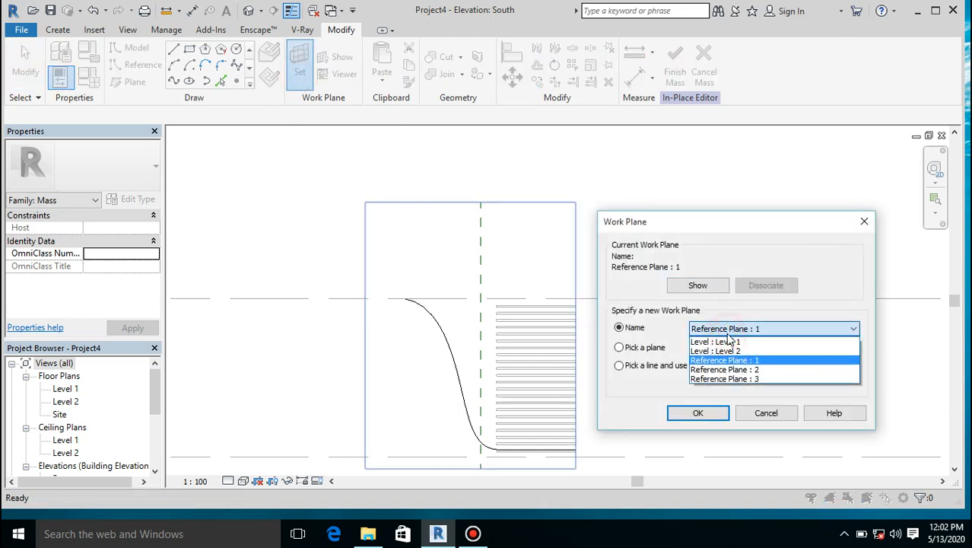
left_click(739, 370)
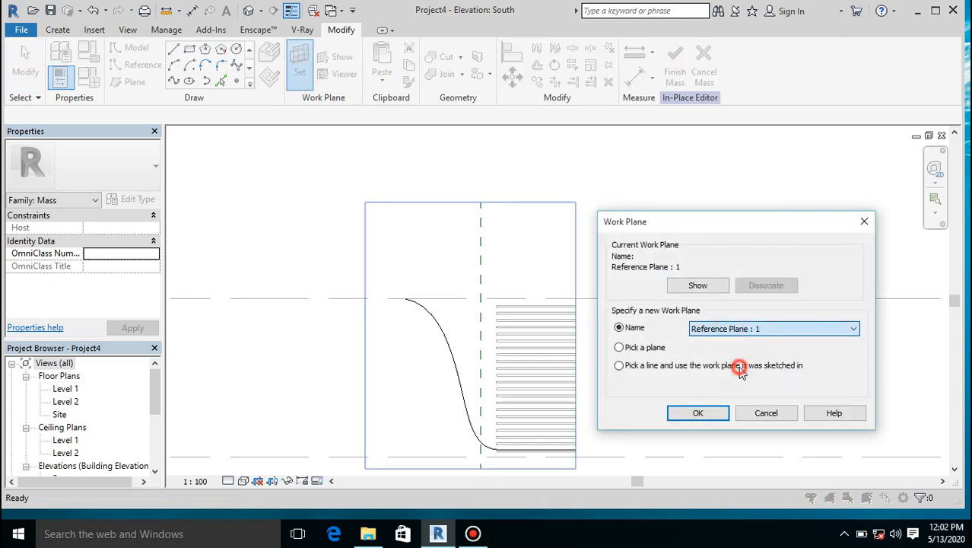
left_click(696, 413)
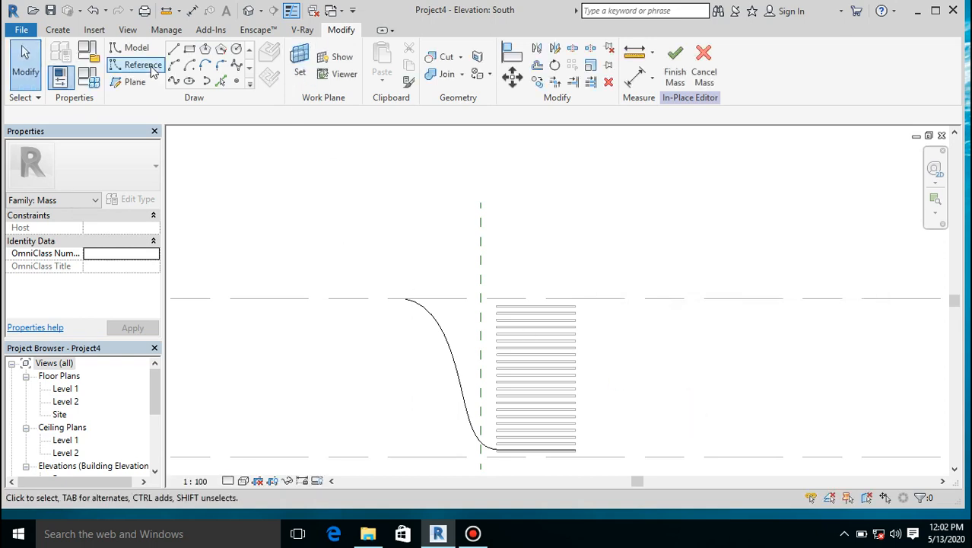
left_click(174, 50)
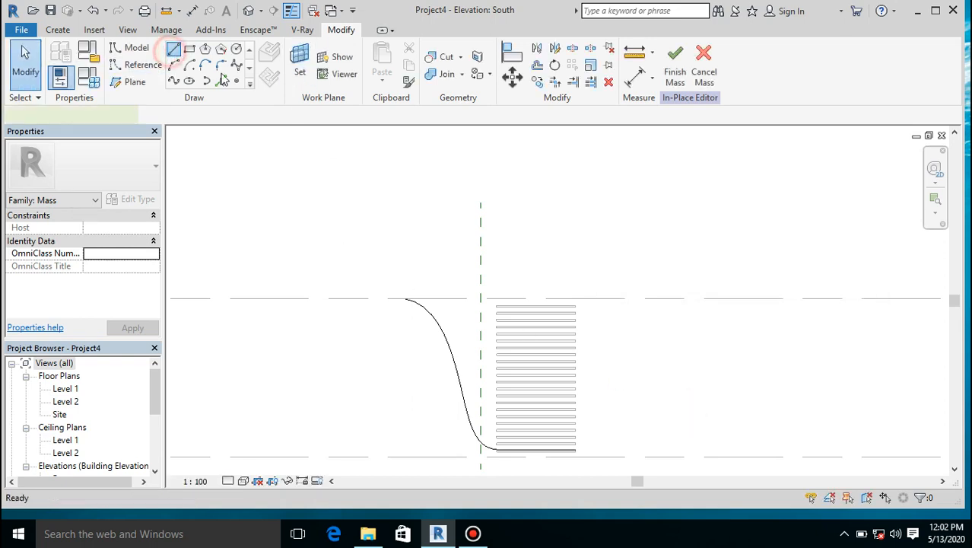
left_click(404, 298)
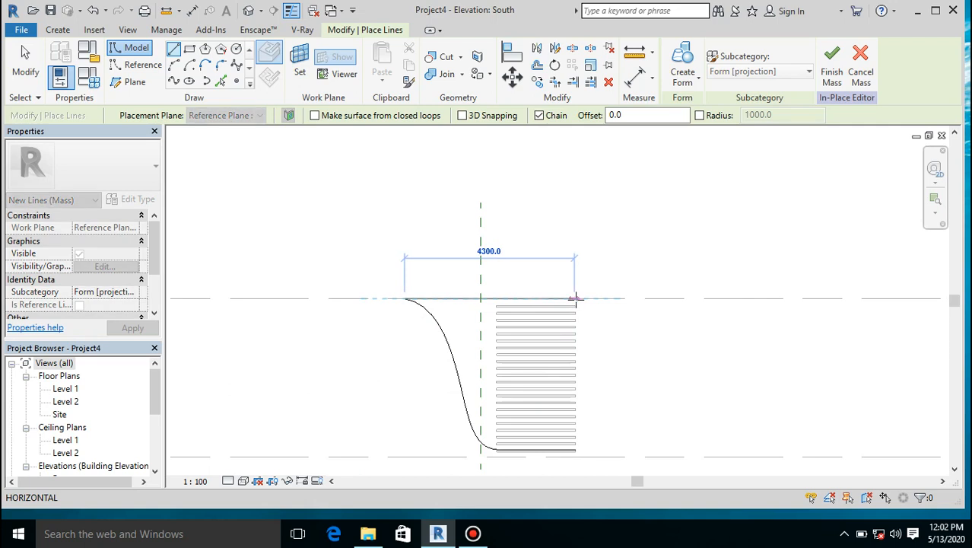
key("Escape")
key("Escape")
Draw a horizontal model line from the top tread's outer end across reference plane 3, about twice the stair's width
scroll(576, 300, "up", 5)
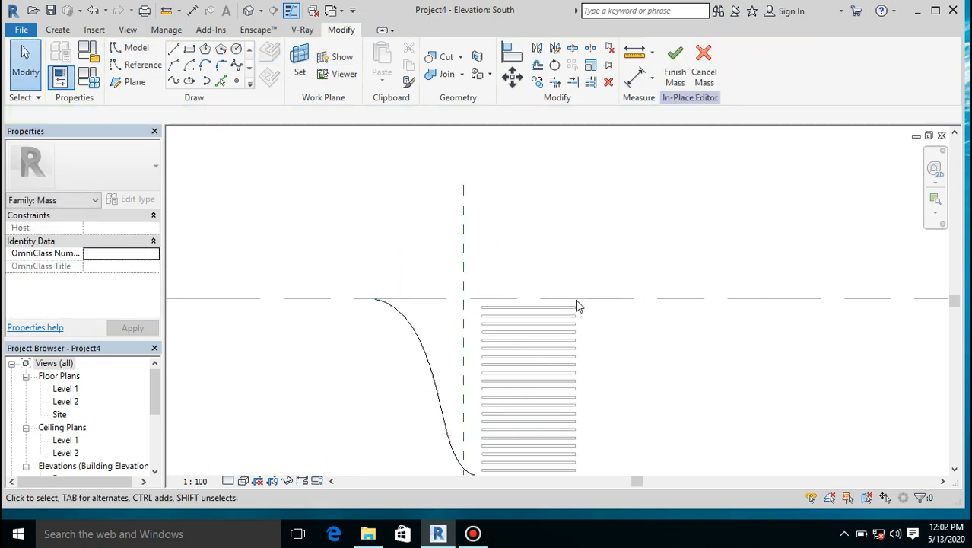
left_click(178, 52)
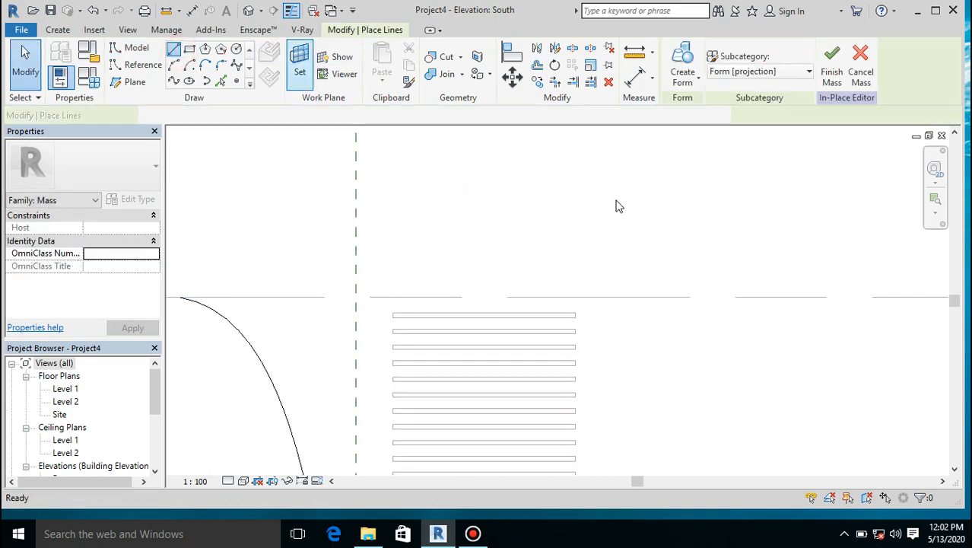
left_click(576, 312)
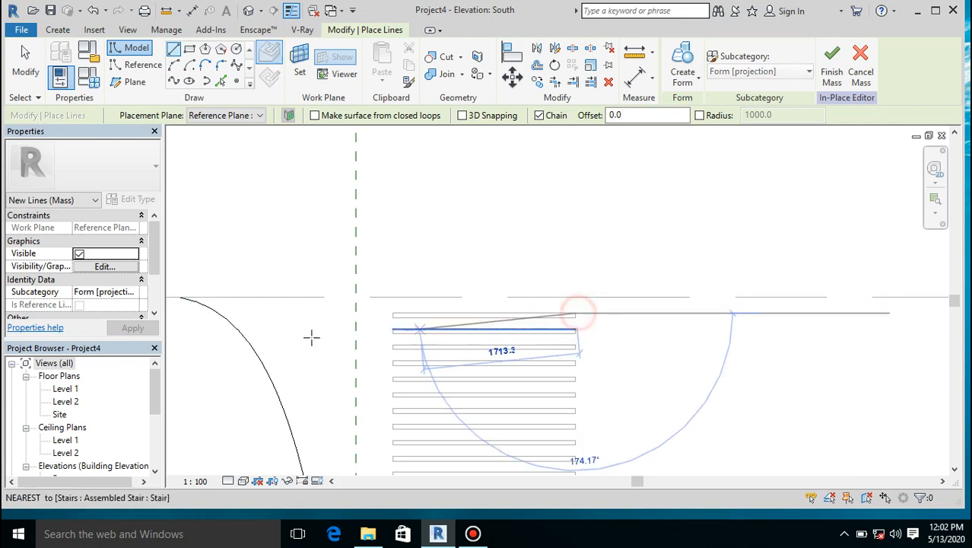
scroll(213, 312, "up", 1)
left_click(208, 313)
key("Escape")
key("Escape")
Move the spline's upper endpoint onto the free end of the horizontal line at the top tread
left_click(250, 344)
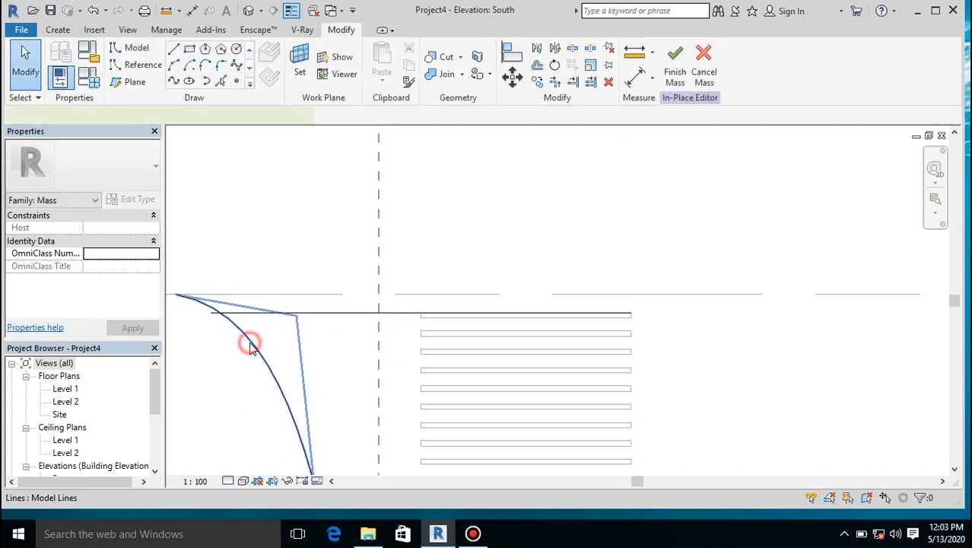
left_click_drag(175, 301, 211, 312)
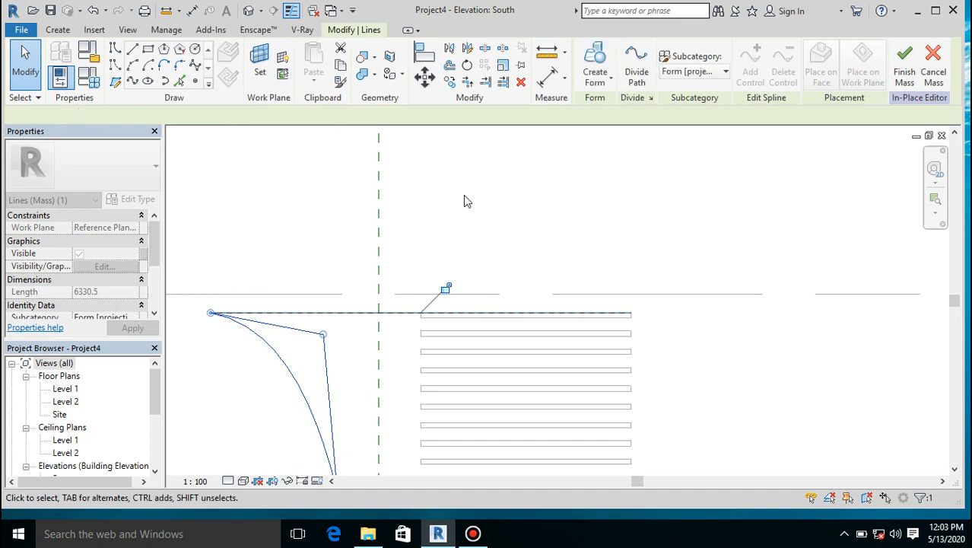
scroll(464, 196, "down", 5)
left_click(371, 346)
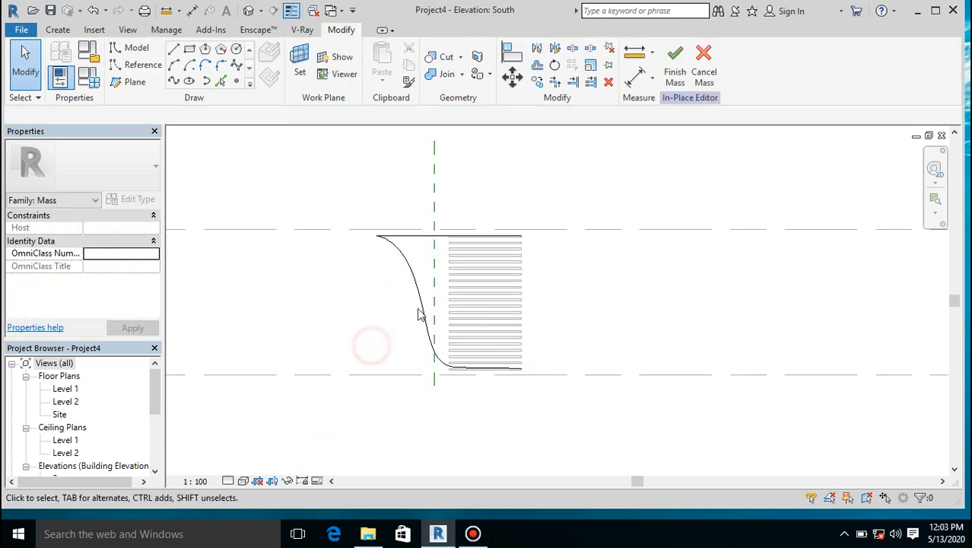
Select the spline together with the top horizontal line and create a form surface between them
scroll(431, 242, "up", 4)
left_click(354, 275)
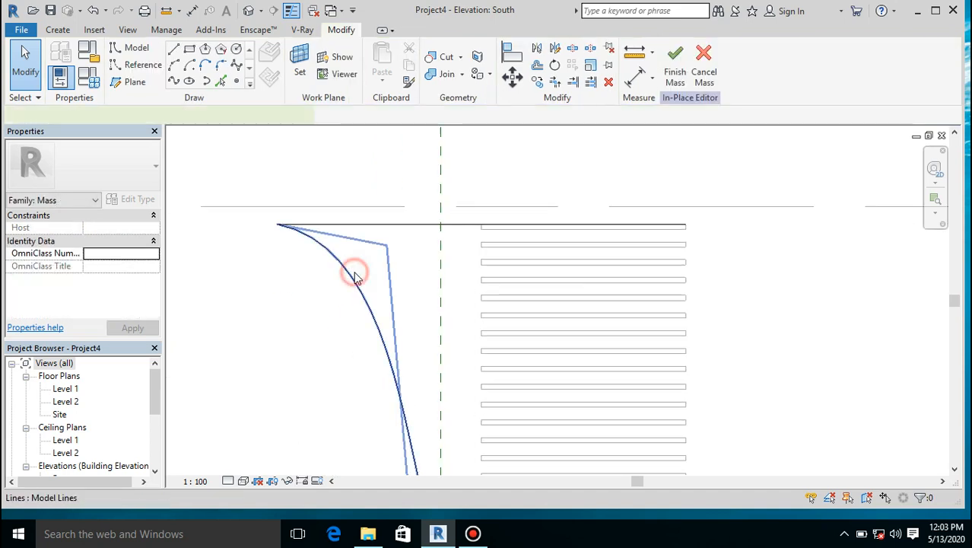
left_click(399, 227, "ctrl")
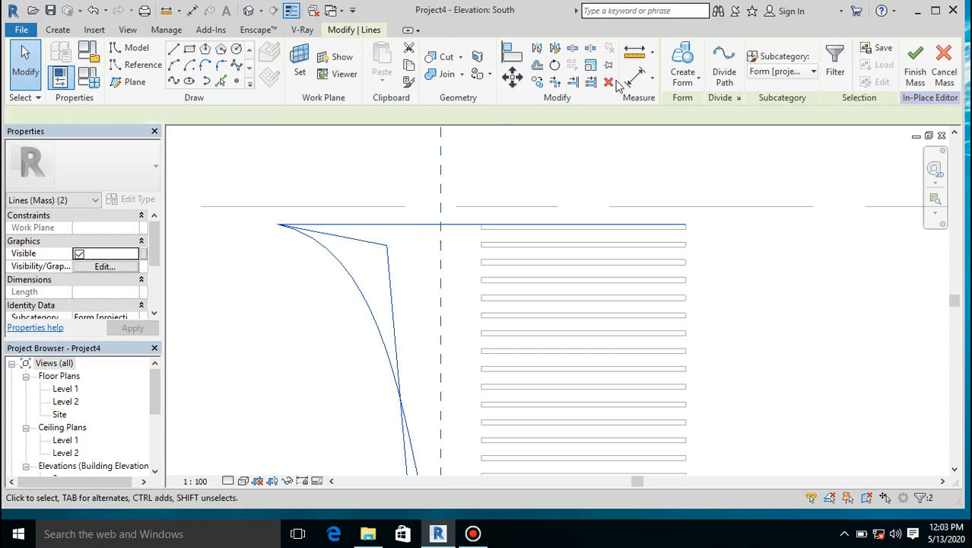
left_click(675, 76)
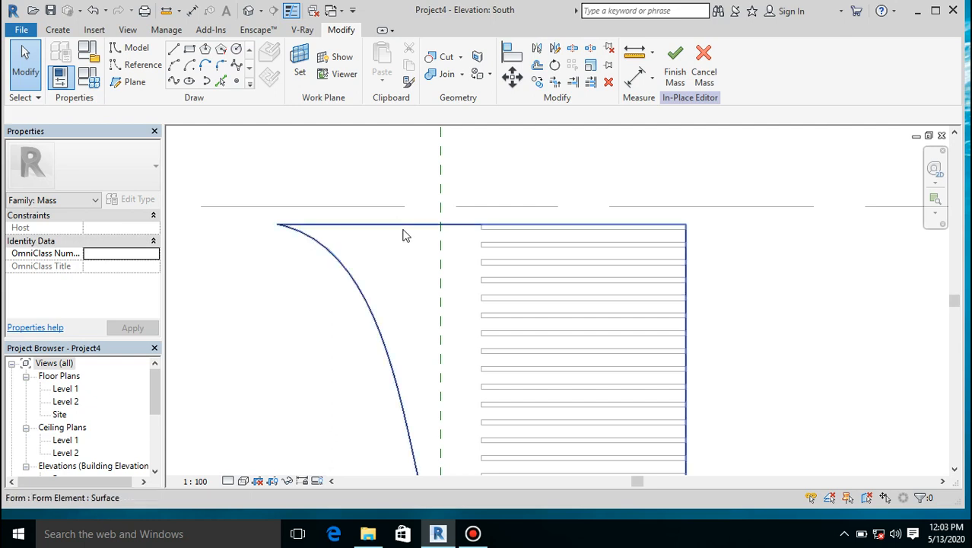
Open the default 3D view and create a solid form from the lofted surface with a 2000 positive offset
left_click(402, 227)
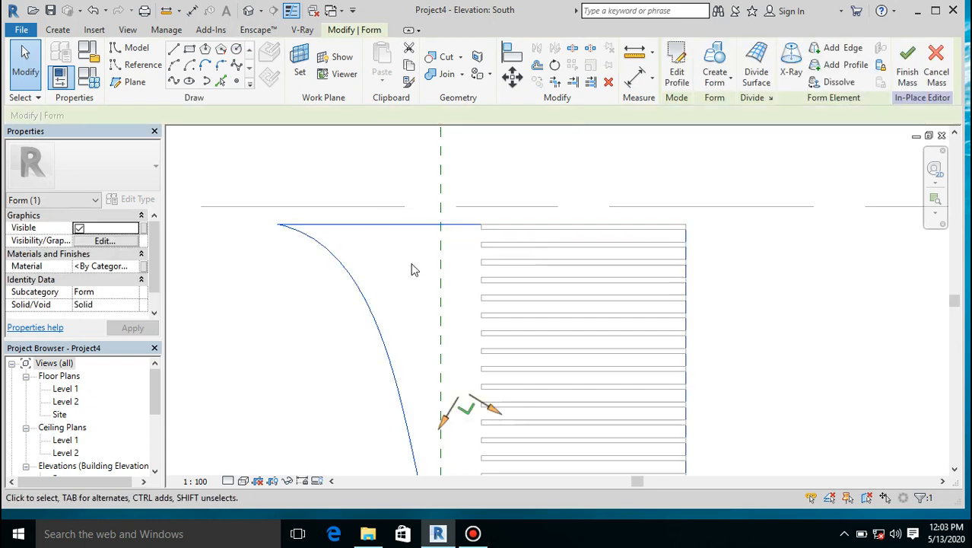
left_click(250, 11)
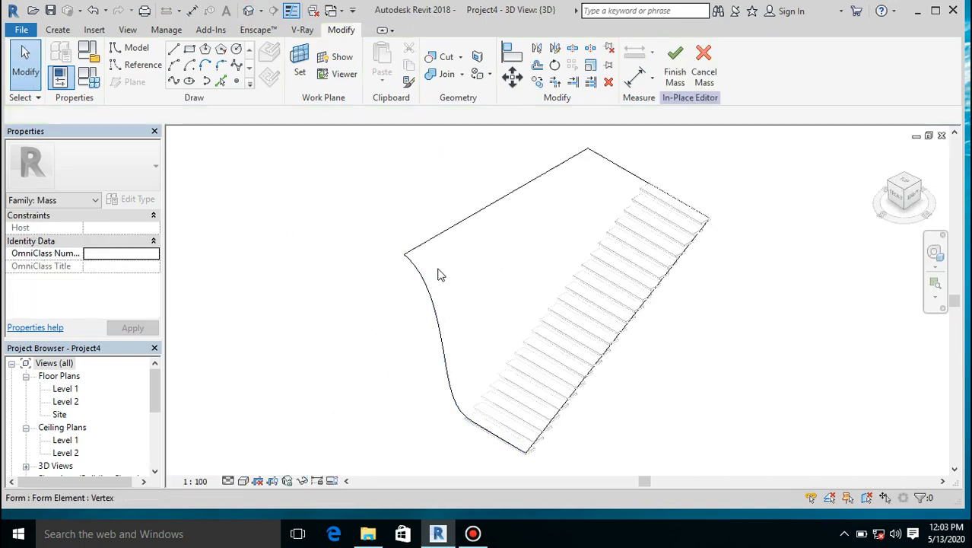
left_click(649, 279)
left_click(717, 62)
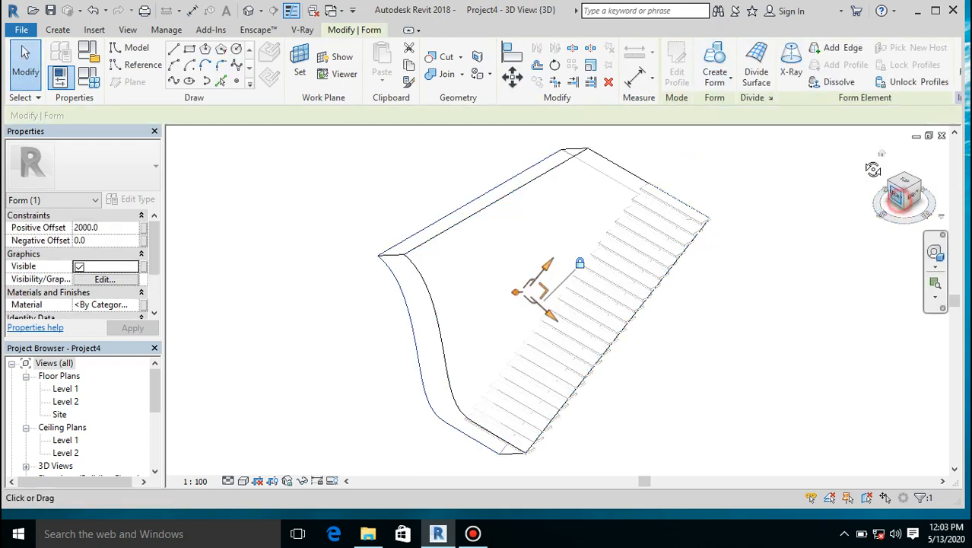
Reduce the form's thickness to a positive offset of about 277 and turn the 3D view to its right side
left_click(898, 199)
left_click_drag(898, 198, 933, 204)
left_click_drag(475, 339, 542, 309)
left_click_drag(903, 193, 842, 194)
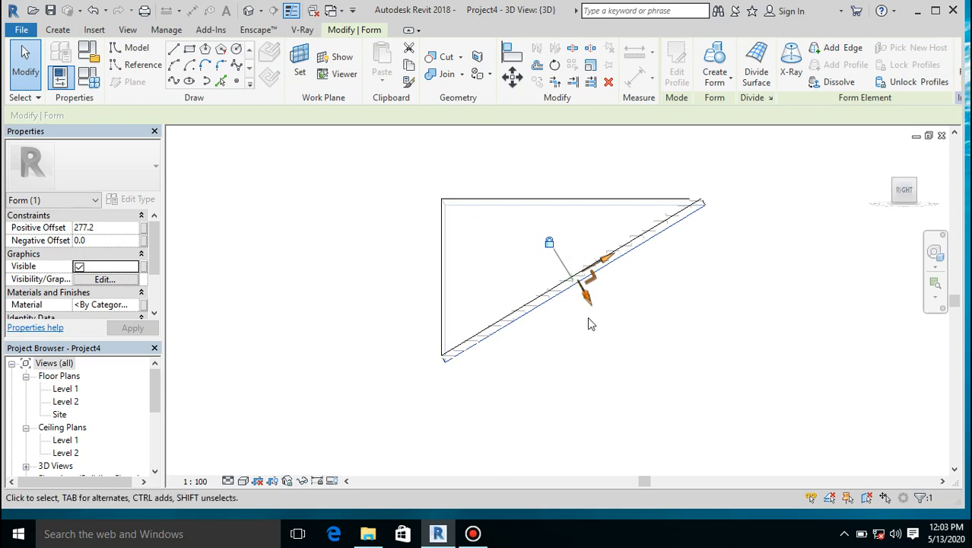
Display the 3D view in the Wireframe visual style so the treads show through the form
scroll(457, 349, "up", 5)
scroll(460, 354, "down", 2)
scroll(403, 403, "up", 3)
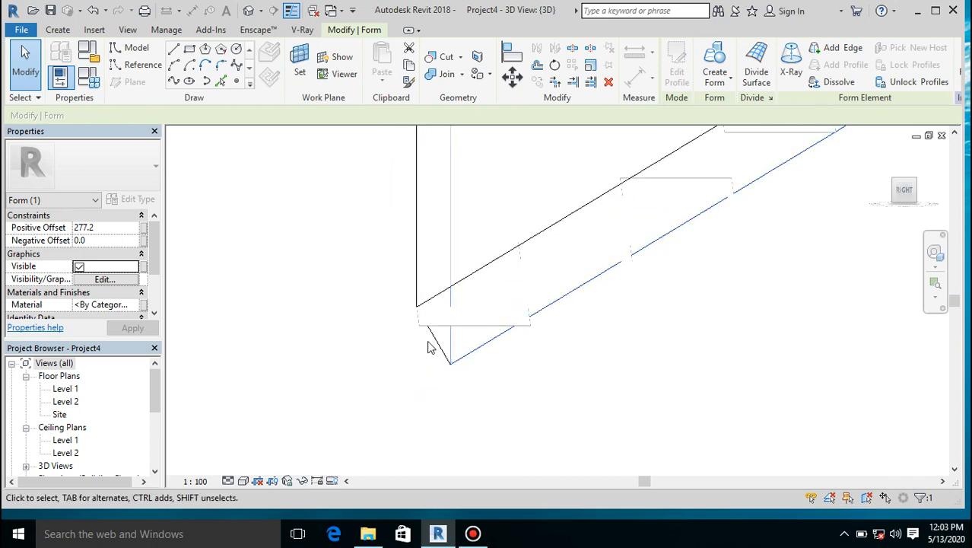
left_click(244, 481)
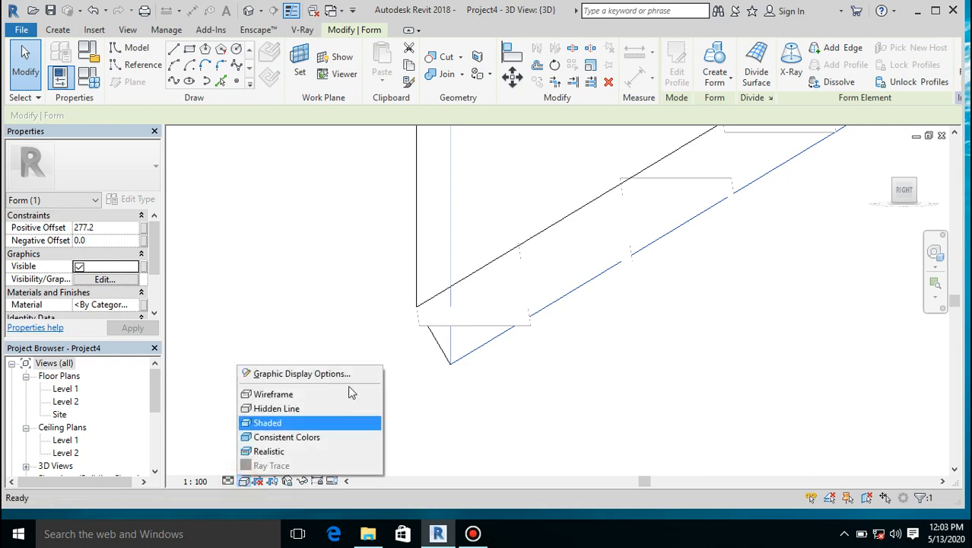
left_click(364, 396)
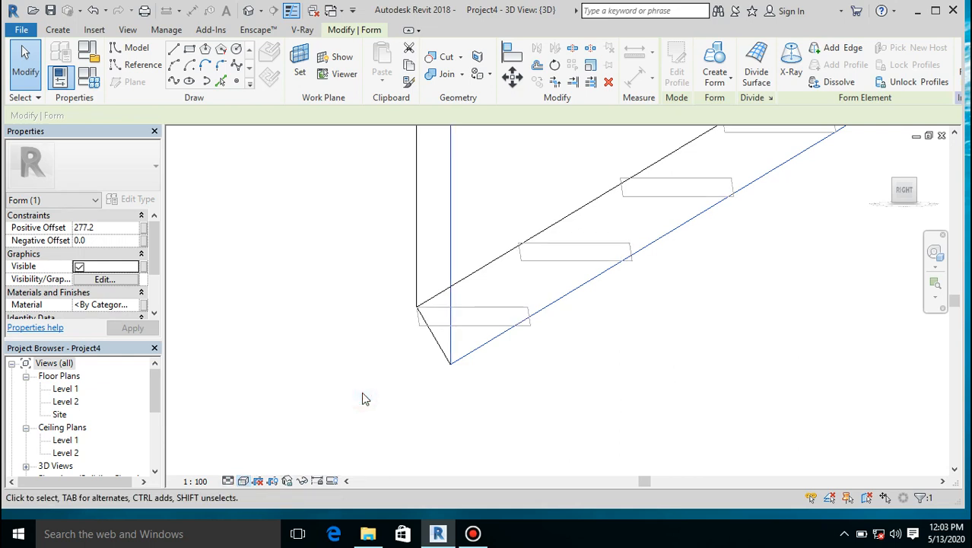
Adjust the form's thickness to a positive offset of about 289.5, just covering the undersides of the treads
scroll(494, 393, "down", 4)
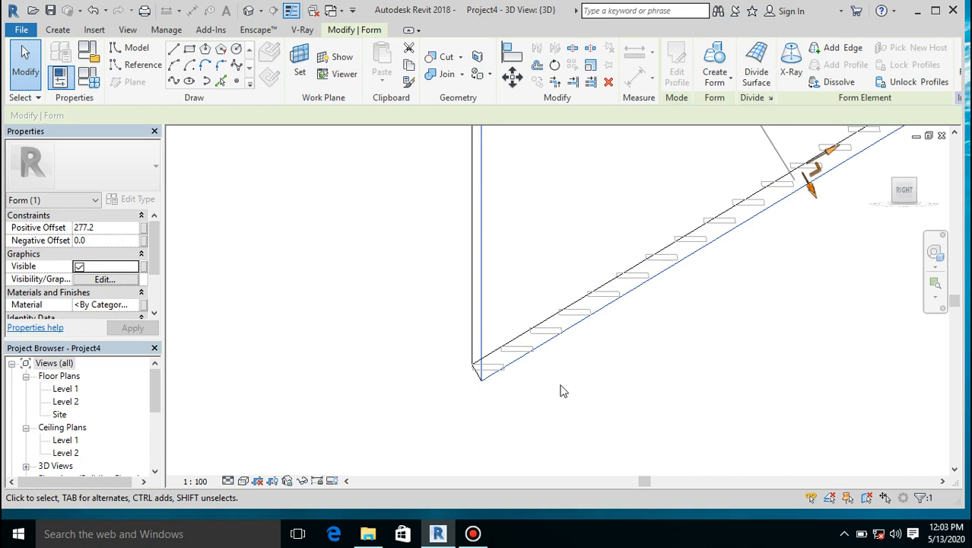
scroll(687, 242, "up", 4)
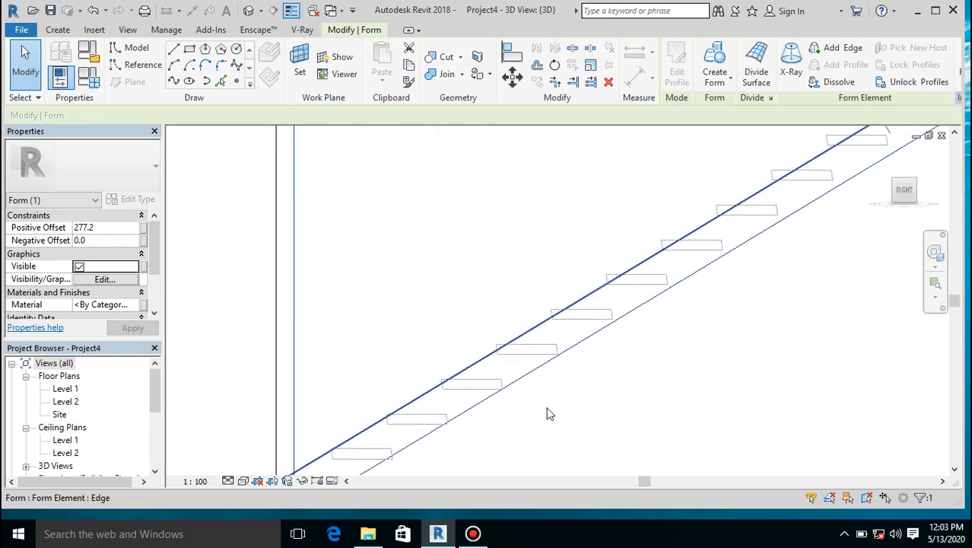
scroll(530, 416, "down", 4)
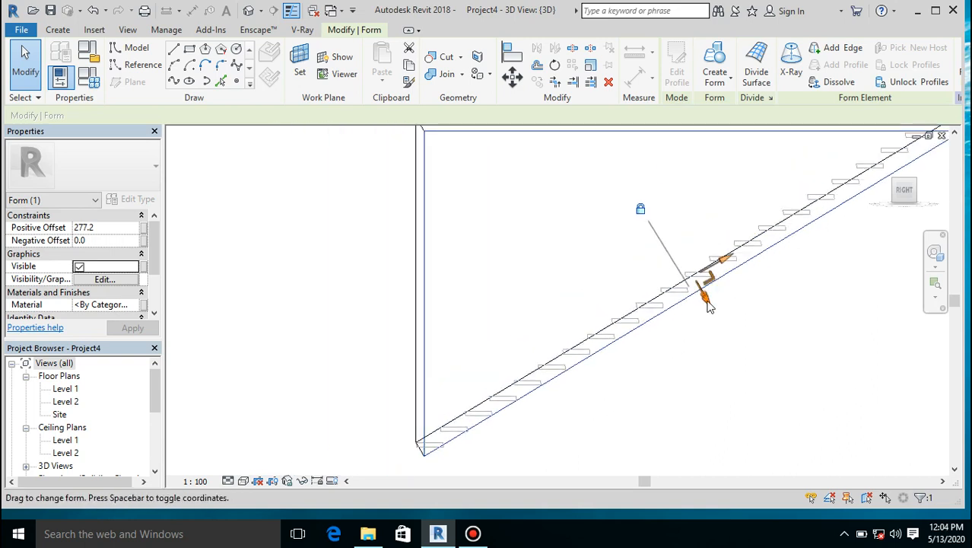
left_click_drag(706, 301, 705, 284)
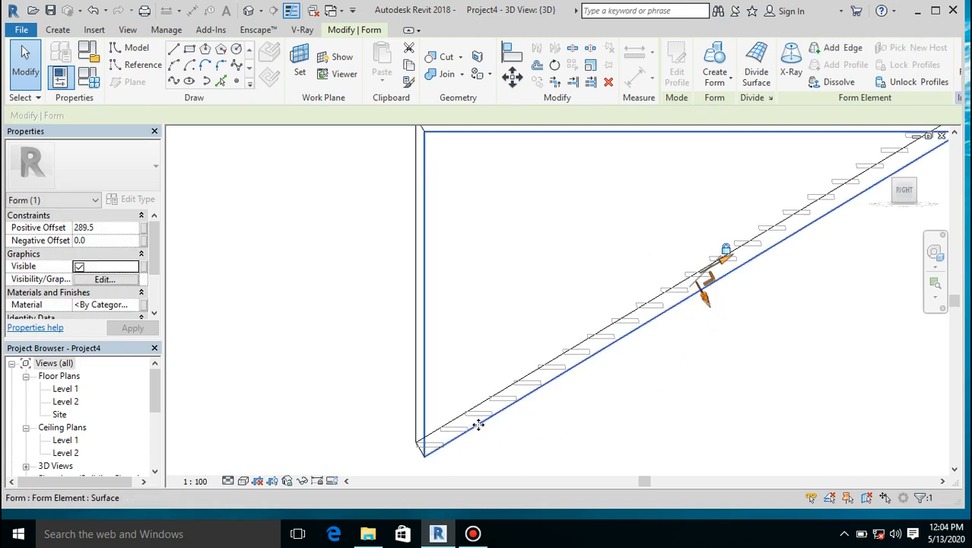
left_click(318, 412)
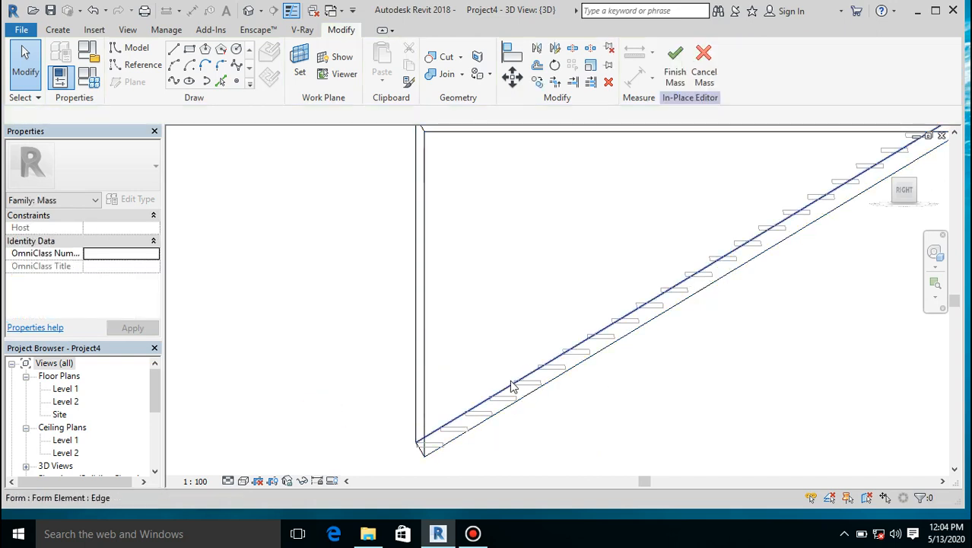
From the Level 1 floor plan, make Reference Plane : 3 the work plane and open the East elevation
scroll(512, 387, "down", 3)
scroll(647, 303, "up", 5)
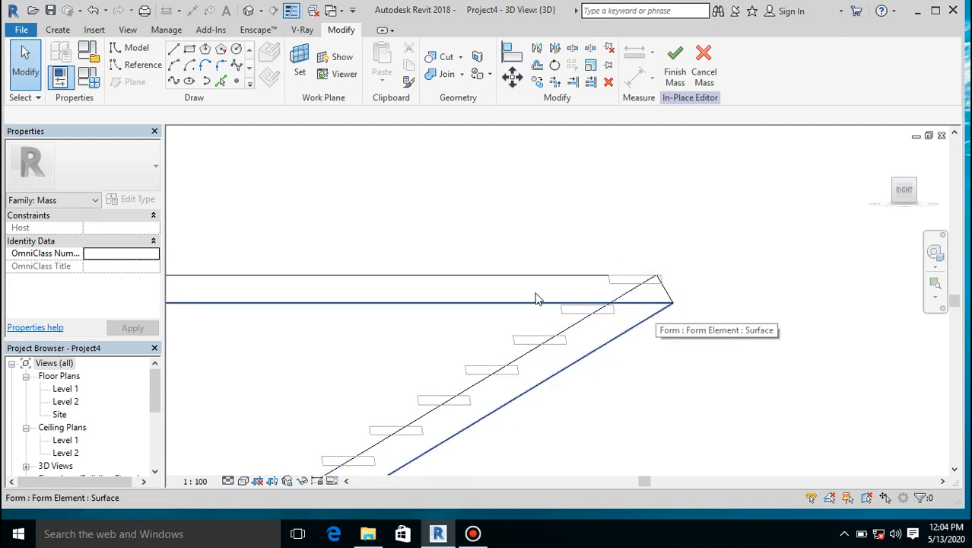
left_click(298, 67)
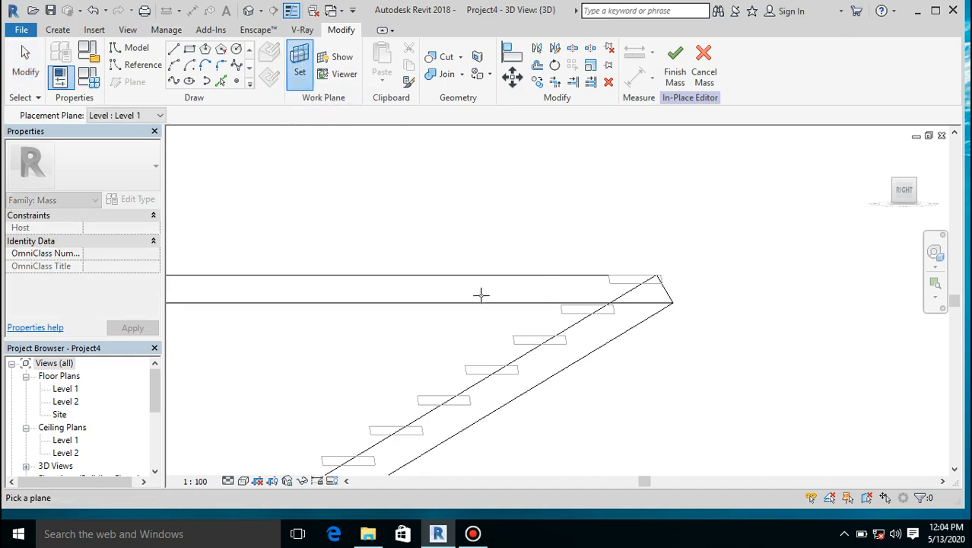
double_click(76, 389)
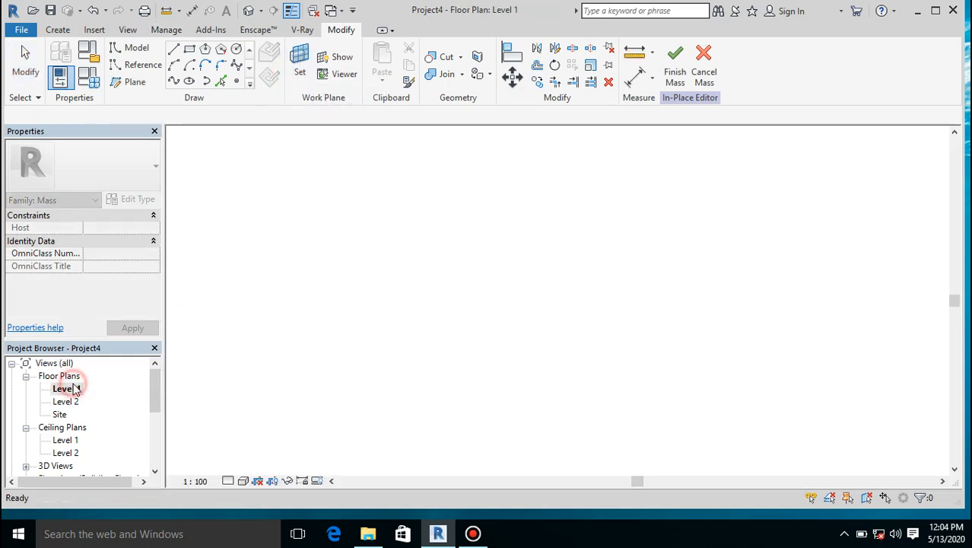
left_click(300, 72)
left_click(712, 329)
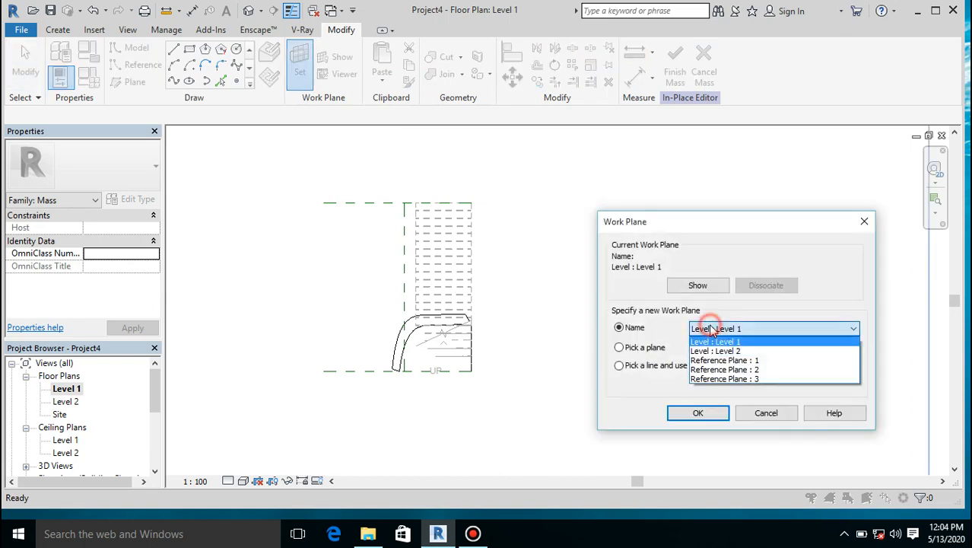
left_click(727, 381)
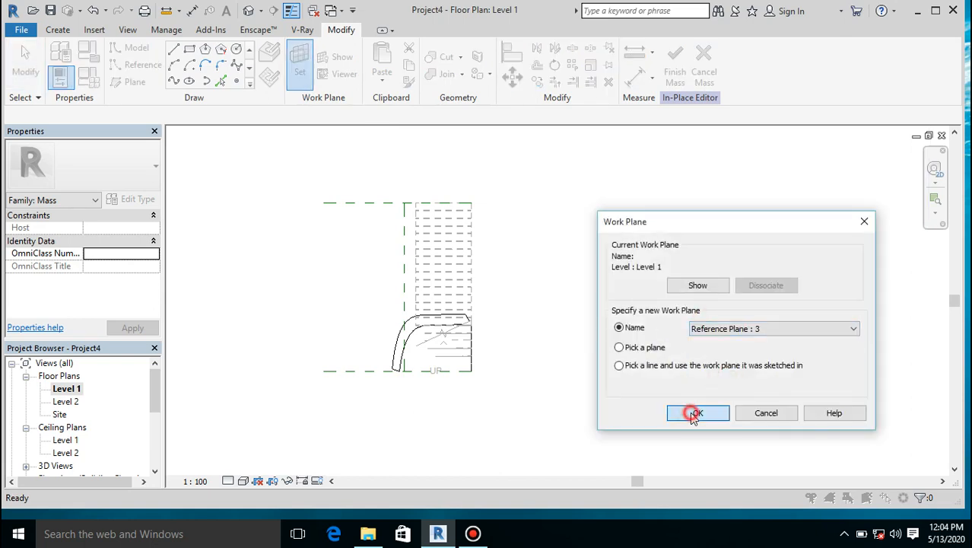
left_click(694, 414)
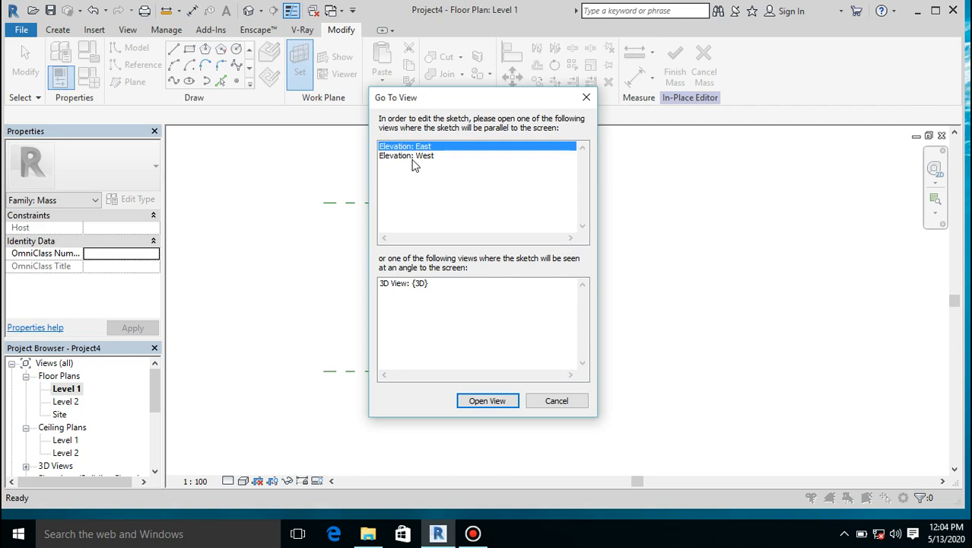
left_click(493, 401)
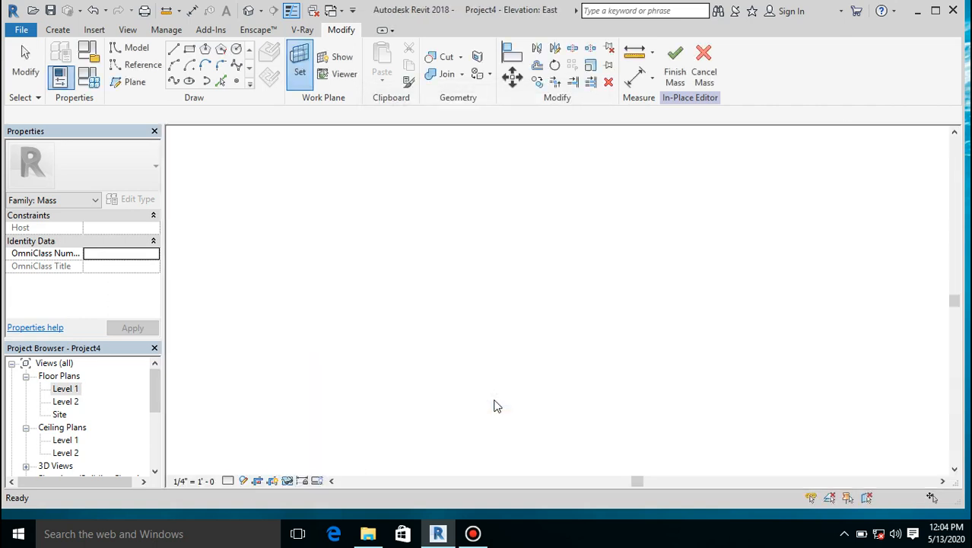
Display the East elevation in the Wireframe visual style
left_click(243, 480)
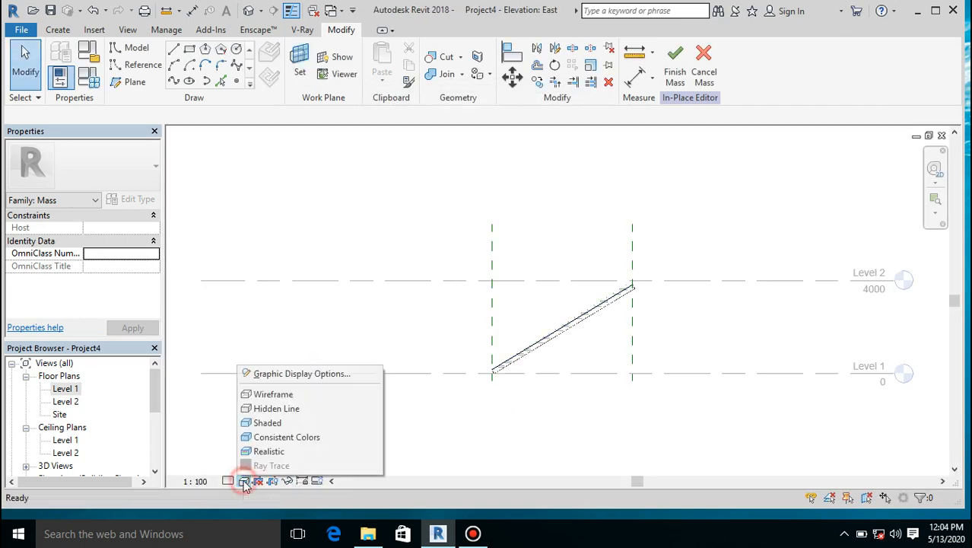
left_click(280, 396)
scroll(655, 308, "up", 3)
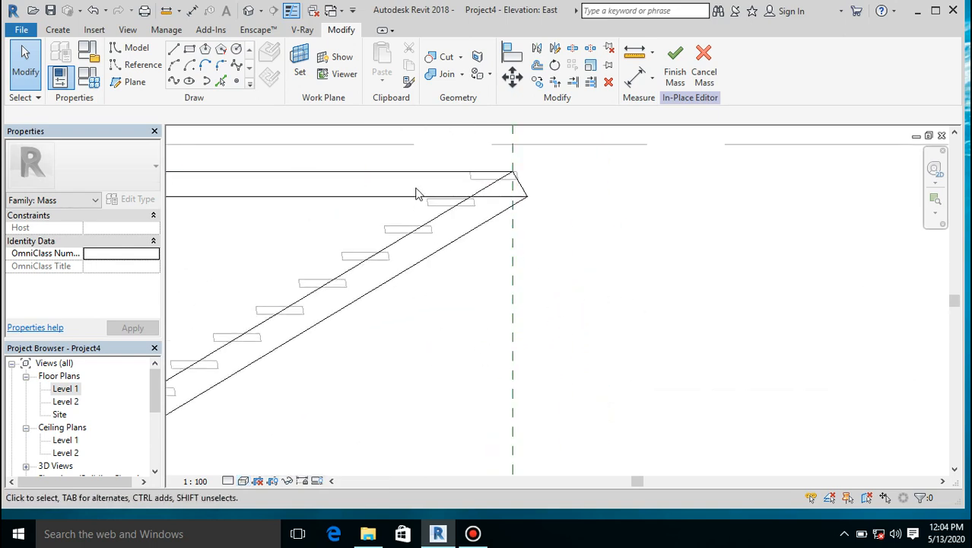
Draw a model-line rectangle about 275 wide between the upper front corners of two adjacent treads near the stair's top
left_click(191, 50)
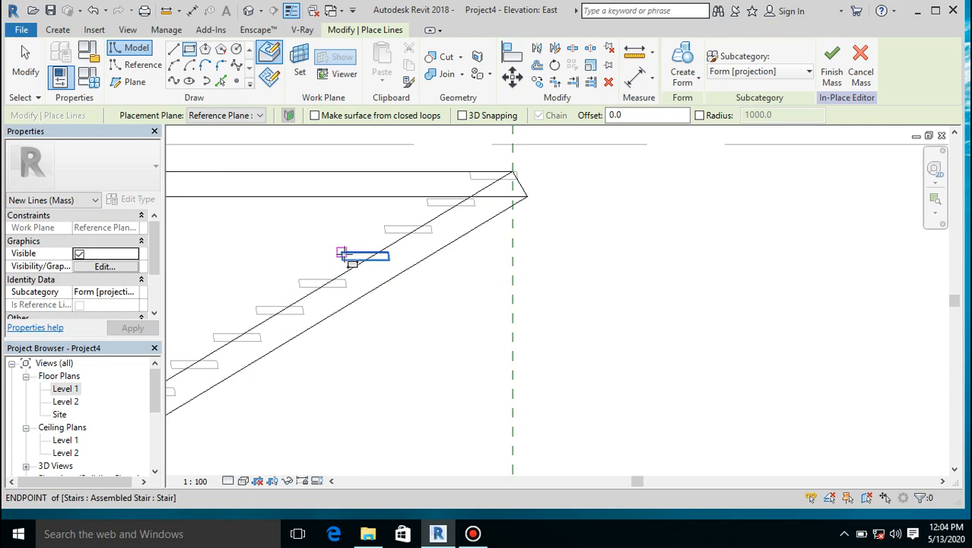
left_click(344, 254)
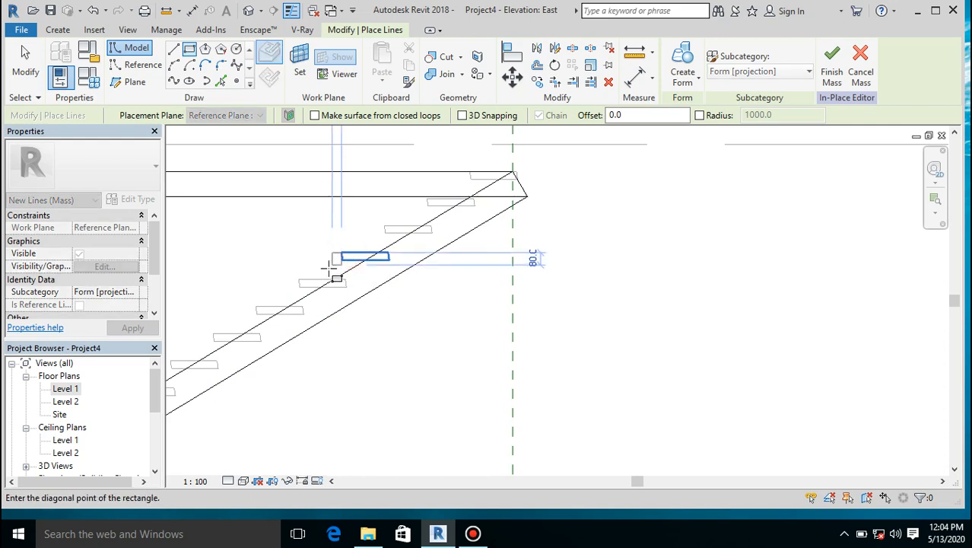
left_click(299, 278)
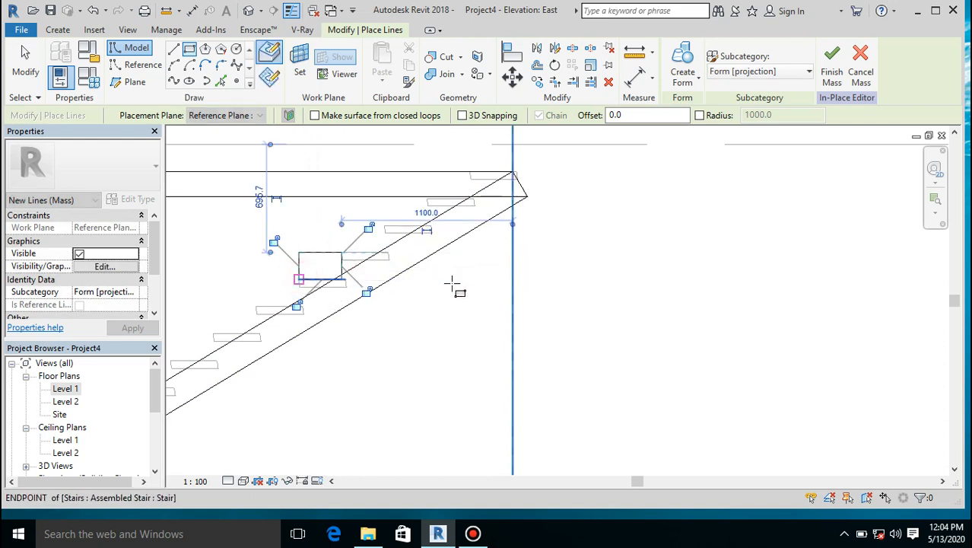
key("Escape")
key("Escape")
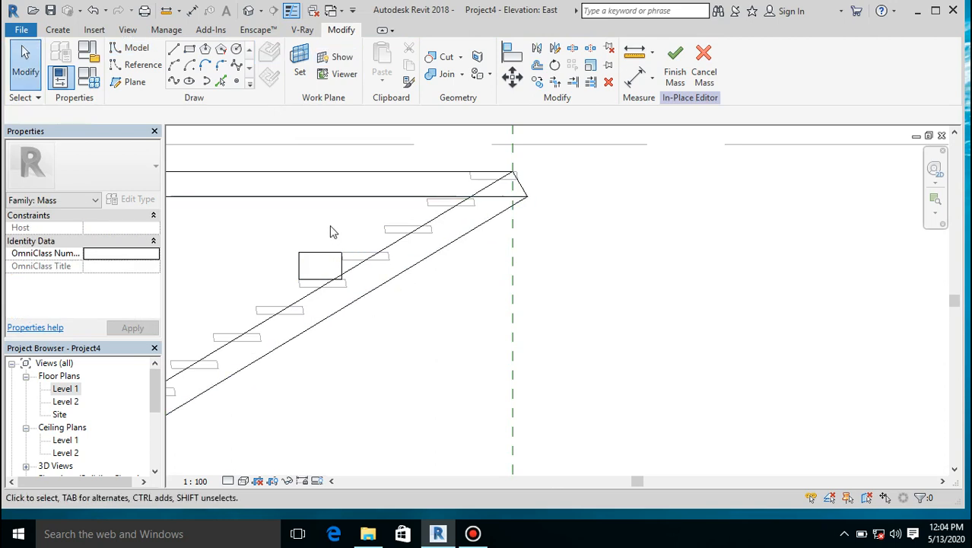
Set the rectangle's height to 1500 by moving its upper edge
key("Tab")
left_click(328, 252)
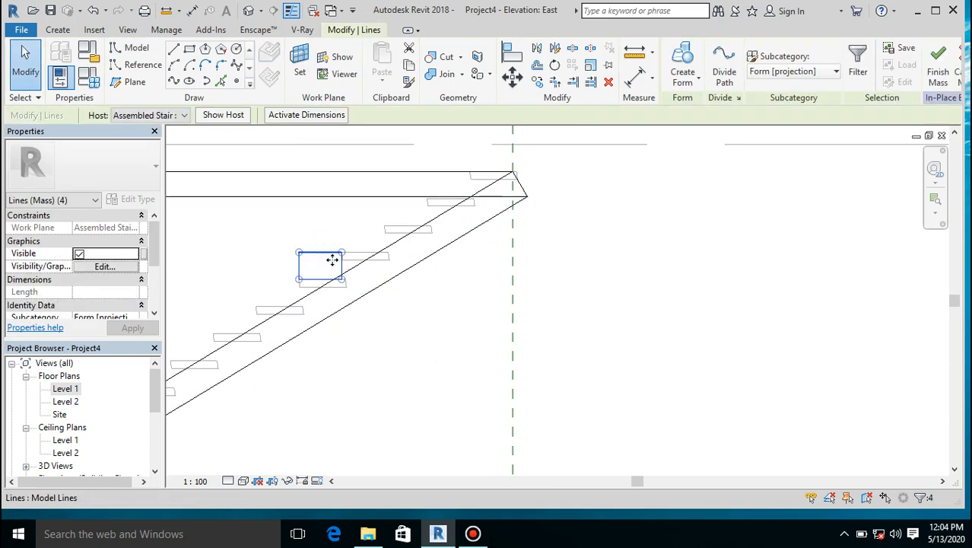
left_click(327, 257)
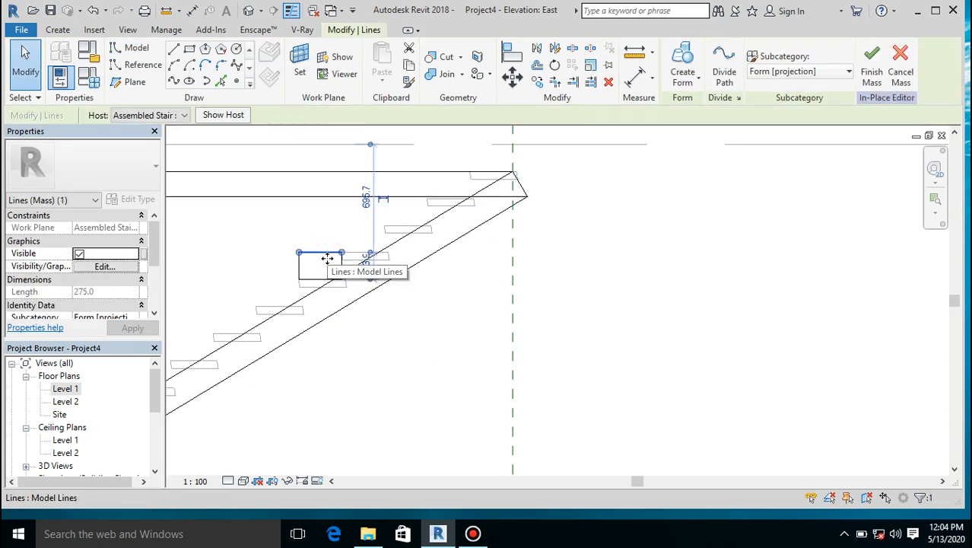
left_click(367, 266)
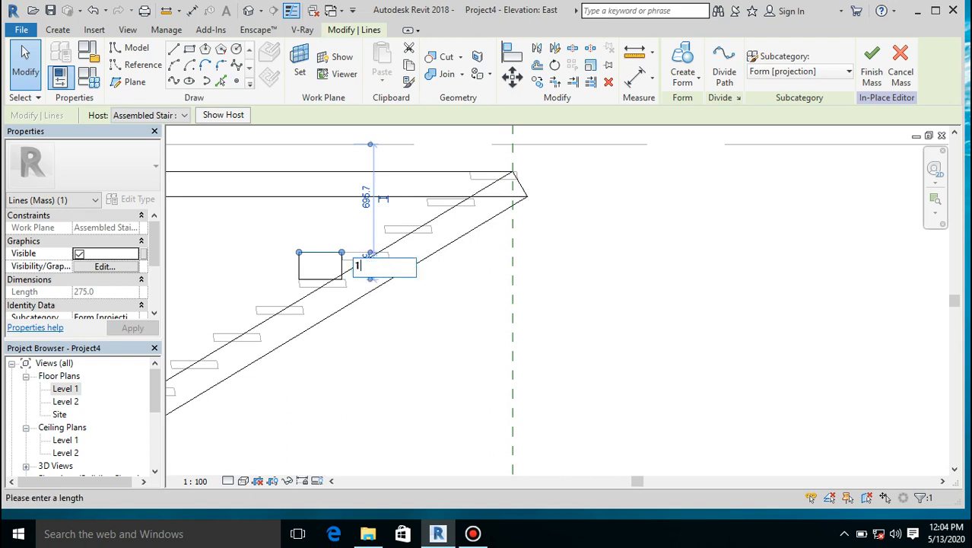
type("1500")
key("Return")
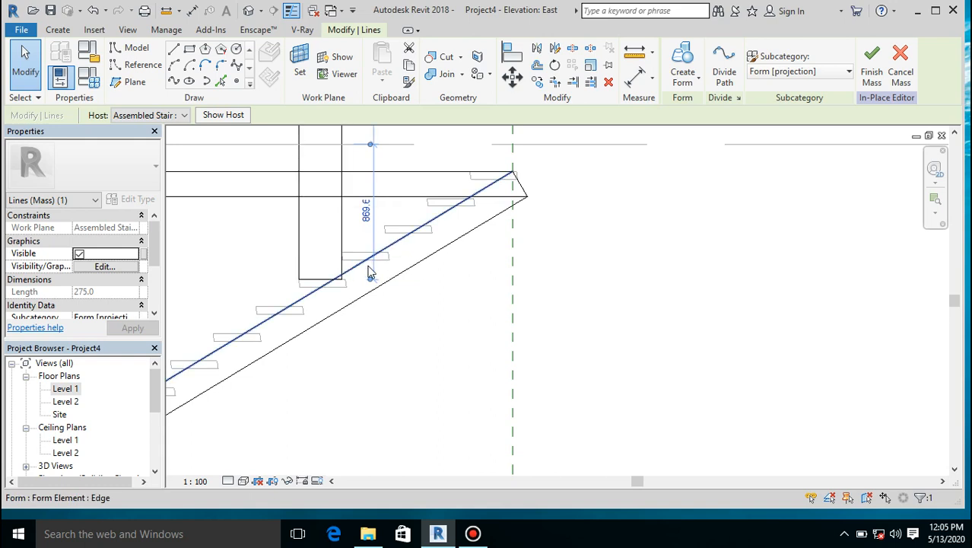
Set the distance from Level 2 down to the rectangle's lower edge to 3000
left_click(316, 280)
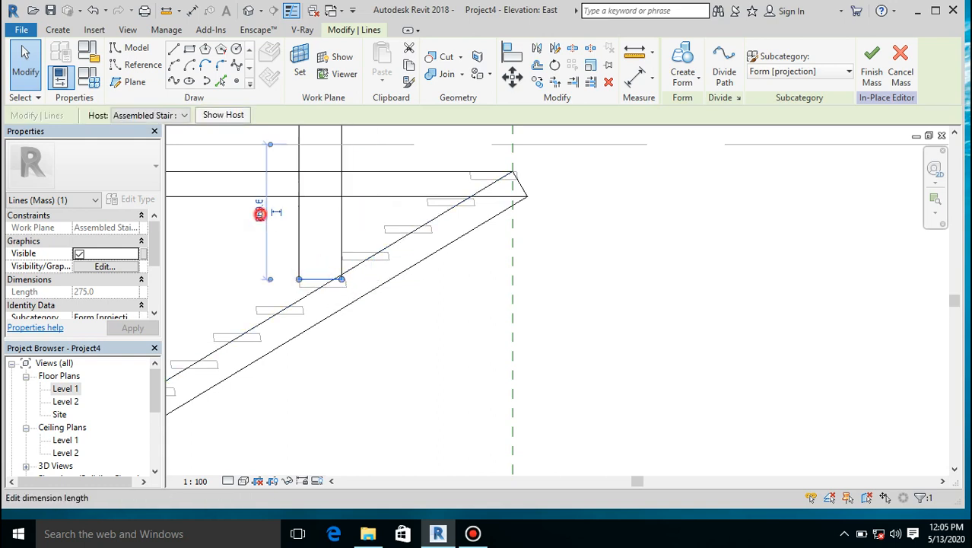
left_click(260, 214)
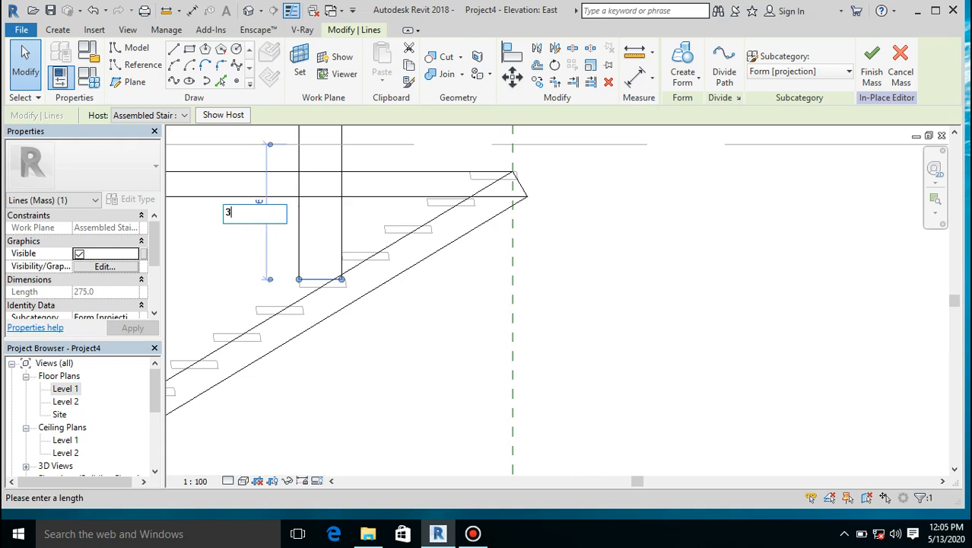
type("3000")
key("Return")
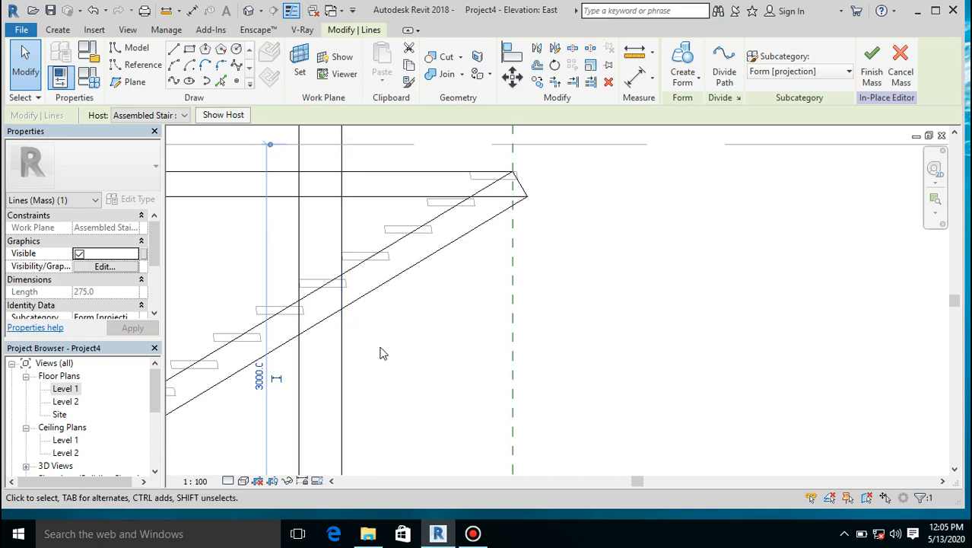
scroll(383, 348, "down", 3)
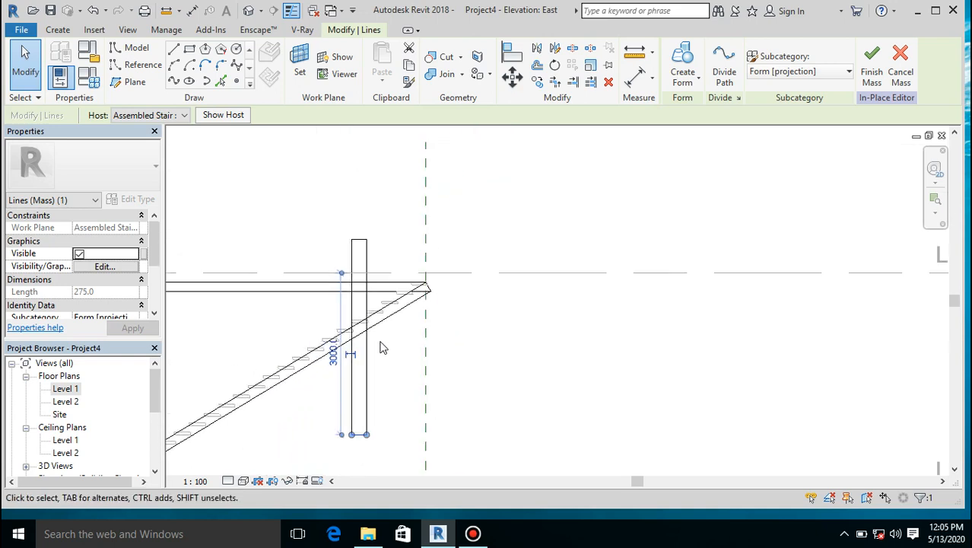
Create a form from the tall rectangle crossing the stair and open the default 3D view
left_click(681, 55)
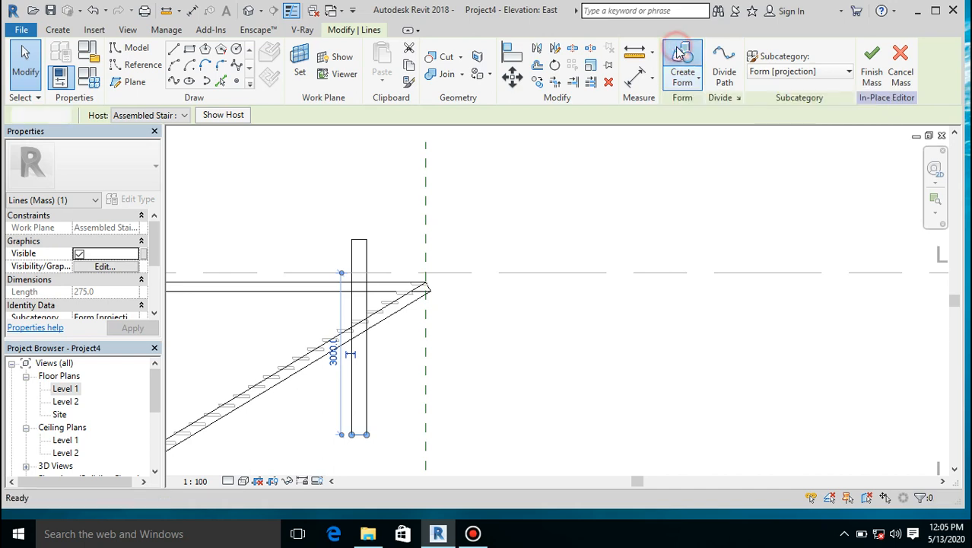
left_click(246, 12)
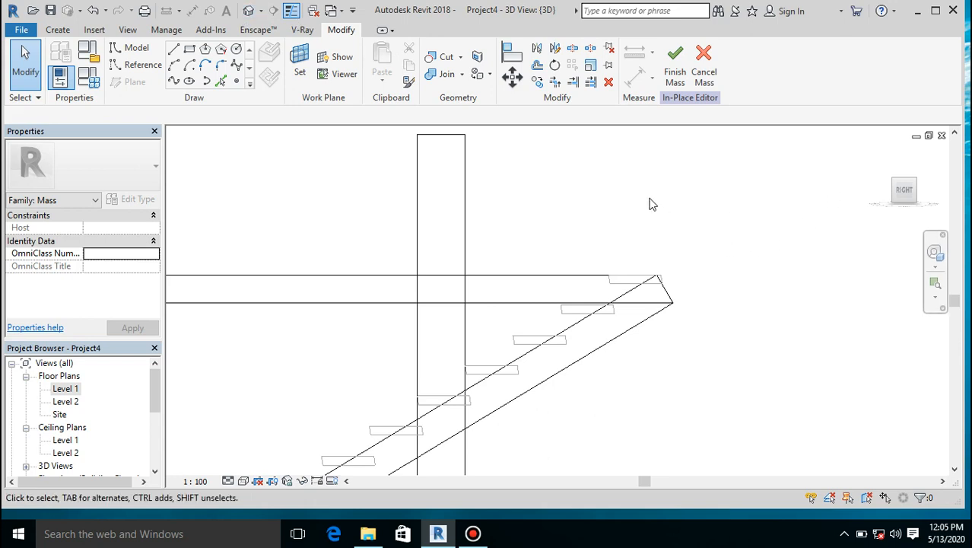
scroll(676, 274, "down", 1)
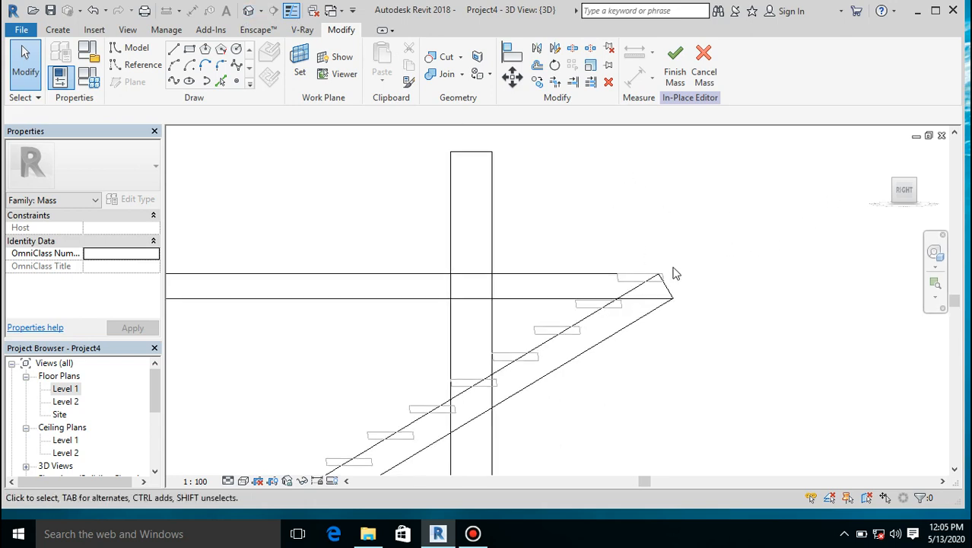
left_click(449, 190)
left_click(682, 54)
scroll(620, 284, "down", 5)
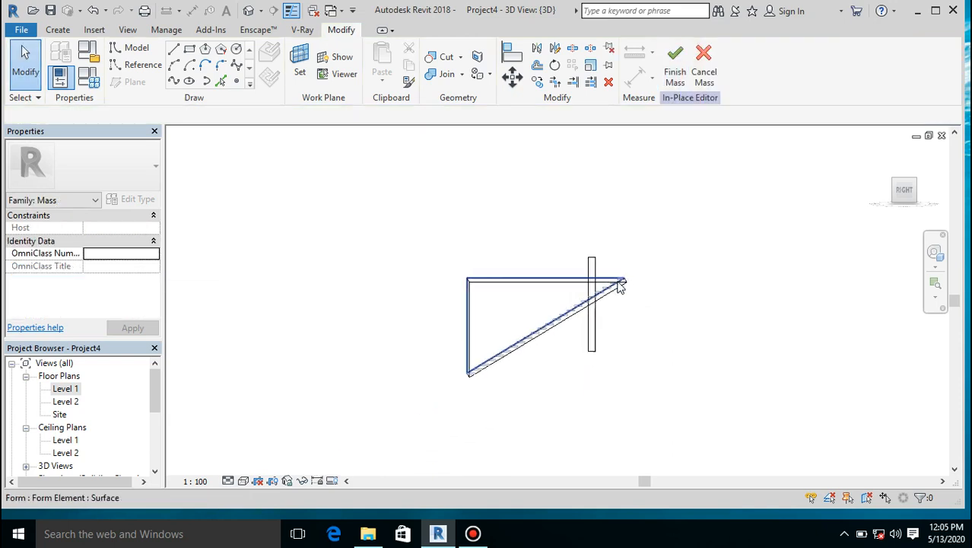
scroll(577, 375, "up", 4)
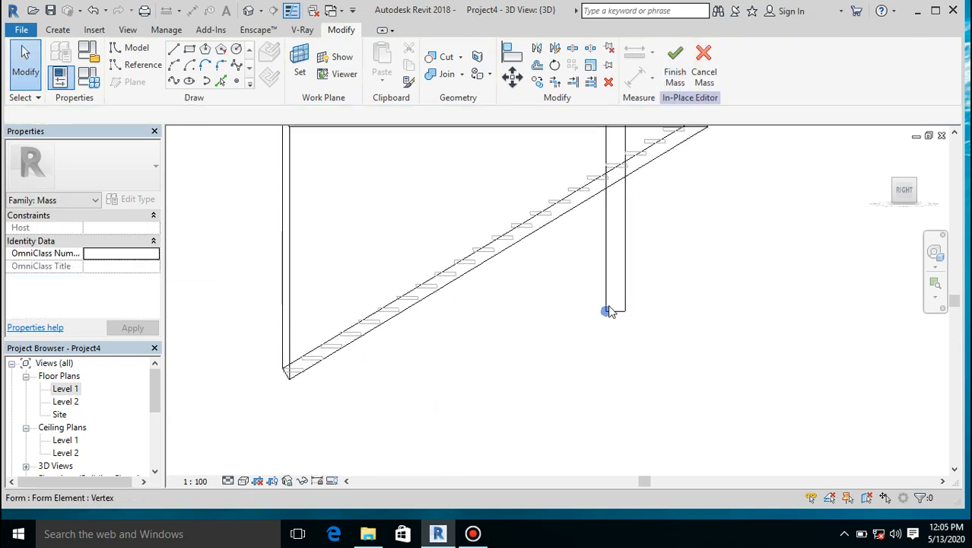
Redo the downward extension of the tall rectangle's lower edge and create a form from its complete line chain
scroll(608, 308, "up", 3)
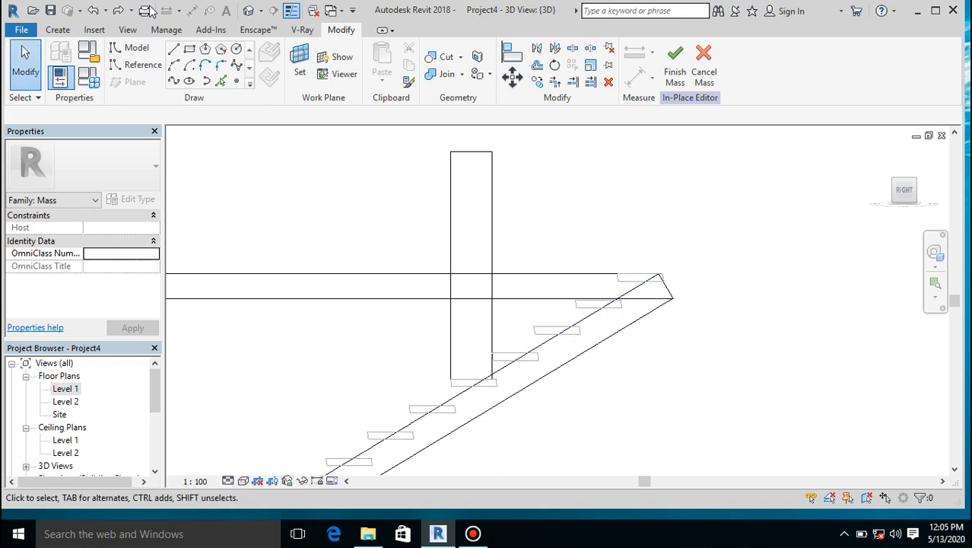
left_click(124, 12)
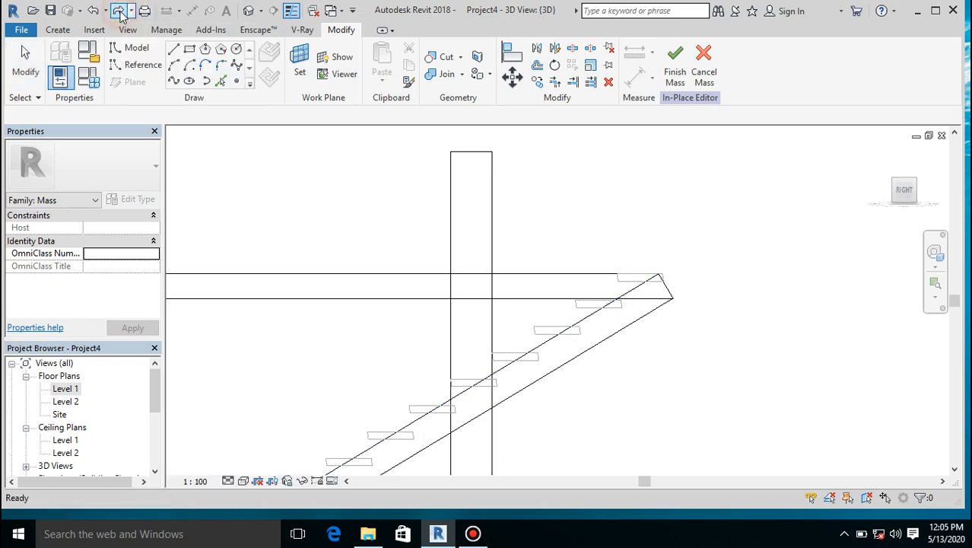
key("Tab")
left_click(451, 200)
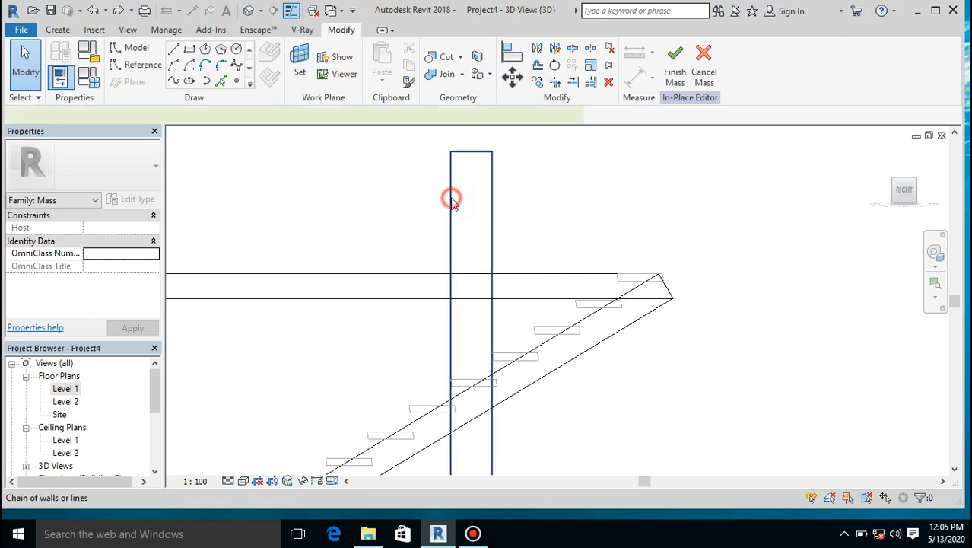
left_click(683, 64)
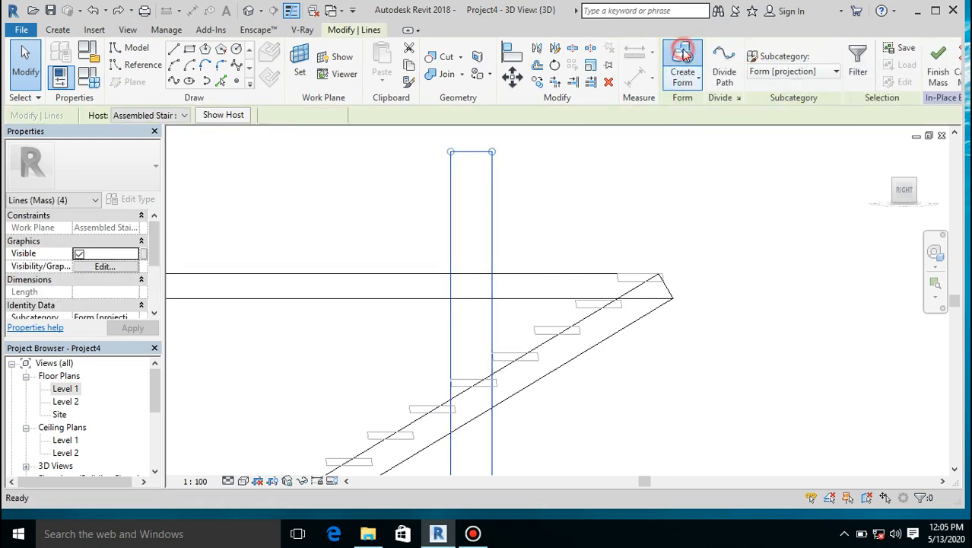
From the front view, pull the form's end face across the full tread width and beyond, making the form about 4831 deep
left_click(896, 189)
scroll(734, 228, "down", 5)
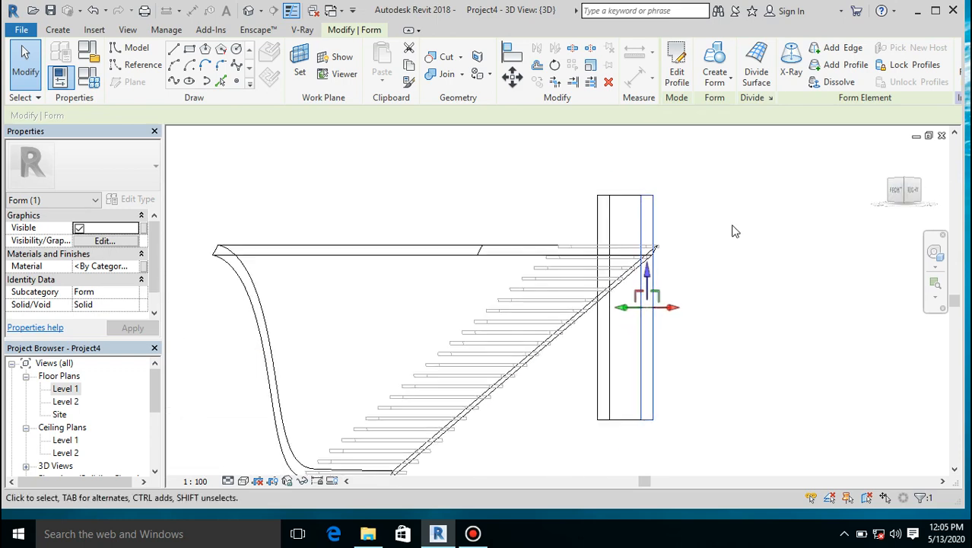
left_click(898, 192)
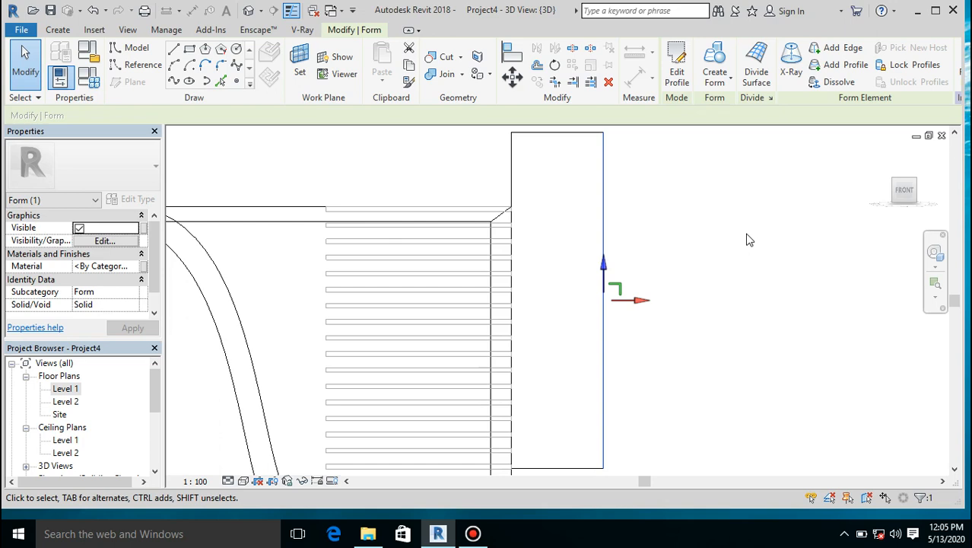
left_click_drag(603, 308, 365, 361)
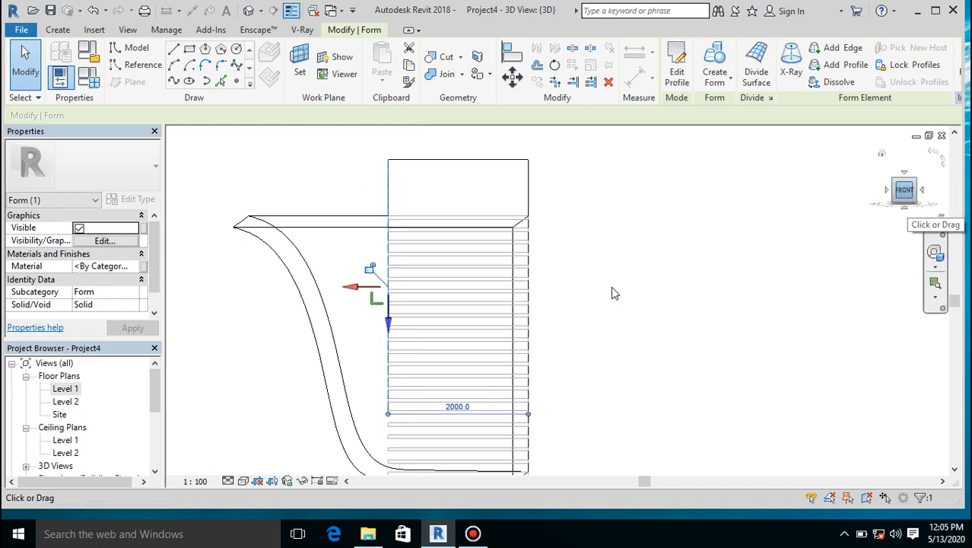
left_click_drag(350, 287, 152, 302)
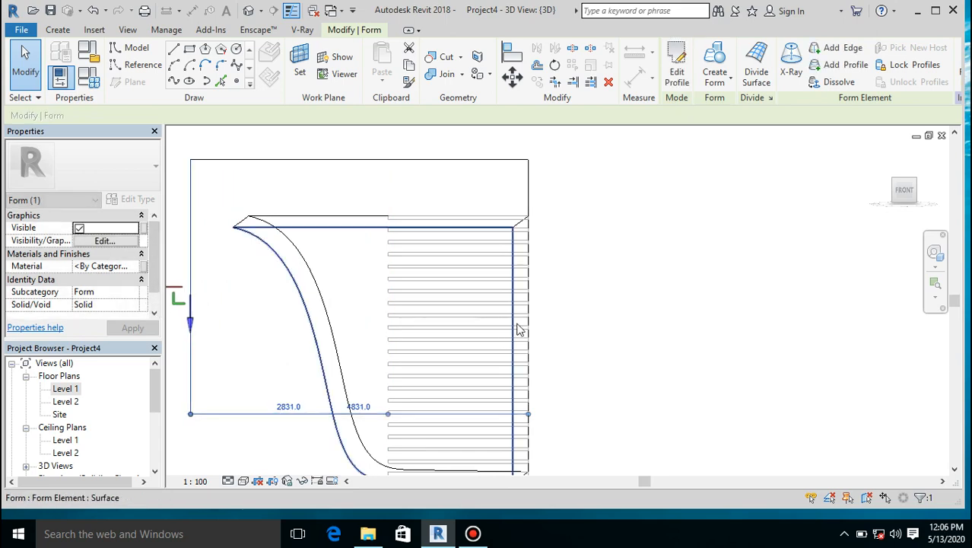
Pull the form's opposite end face outward past the treads' near ends, about 2583 from their far ends
left_click_drag(902, 190, 856, 203)
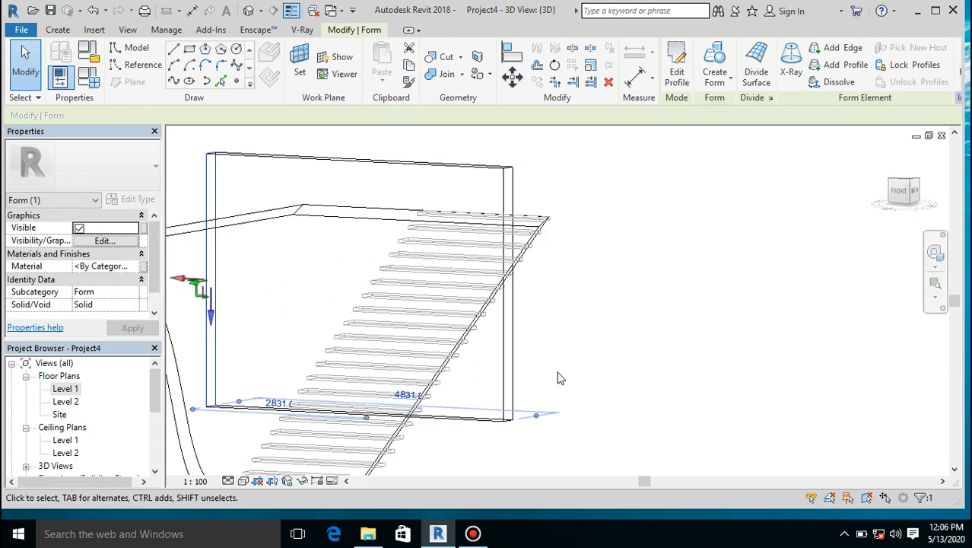
left_click(511, 397)
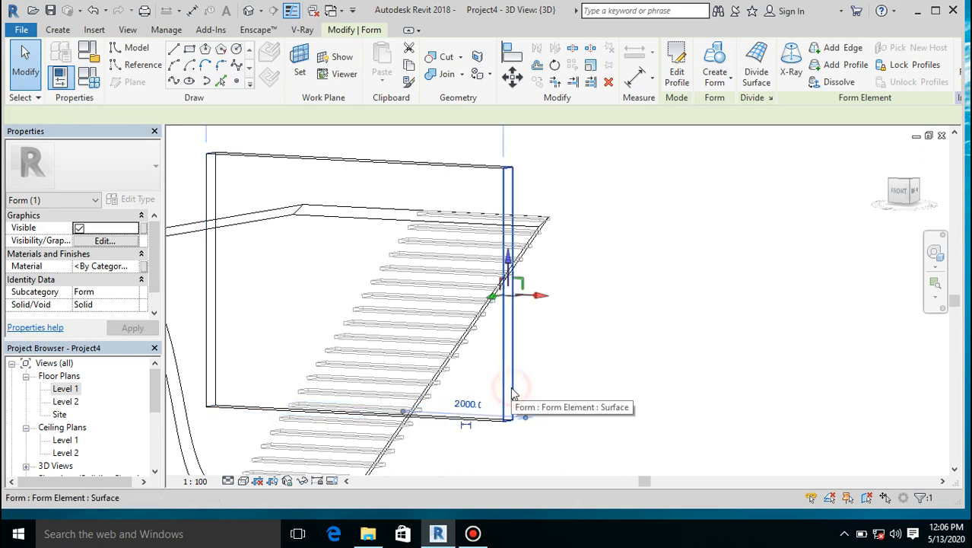
left_click_drag(537, 300, 572, 302)
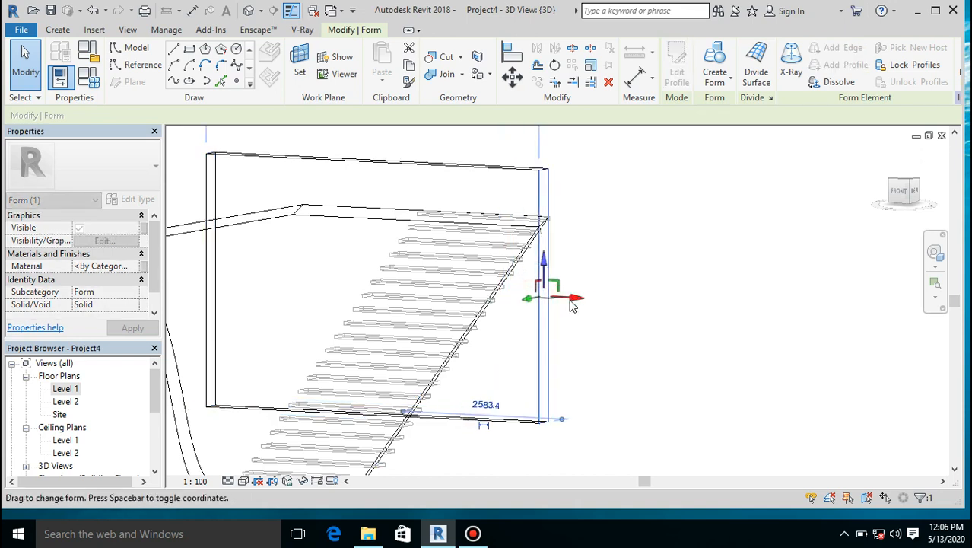
In the right view, start a multiple copy of the form from its tread's upper front corner and place one two treads higher
mouse_move(907, 197)
left_mouse_down()
mouse_move(708, 203)
mouse_move(784, 203)
left_mouse_up()
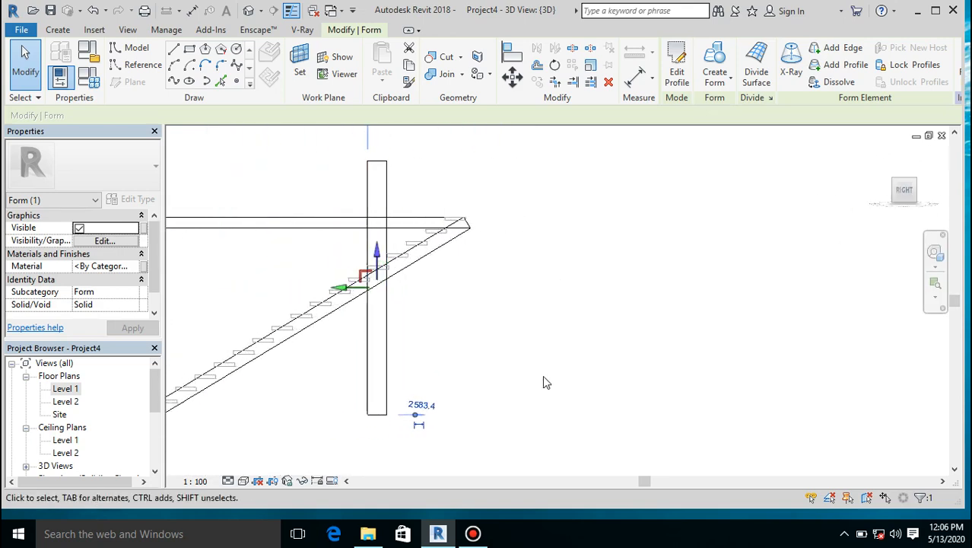
scroll(616, 248, "down", 3)
scroll(521, 259, "up", 6)
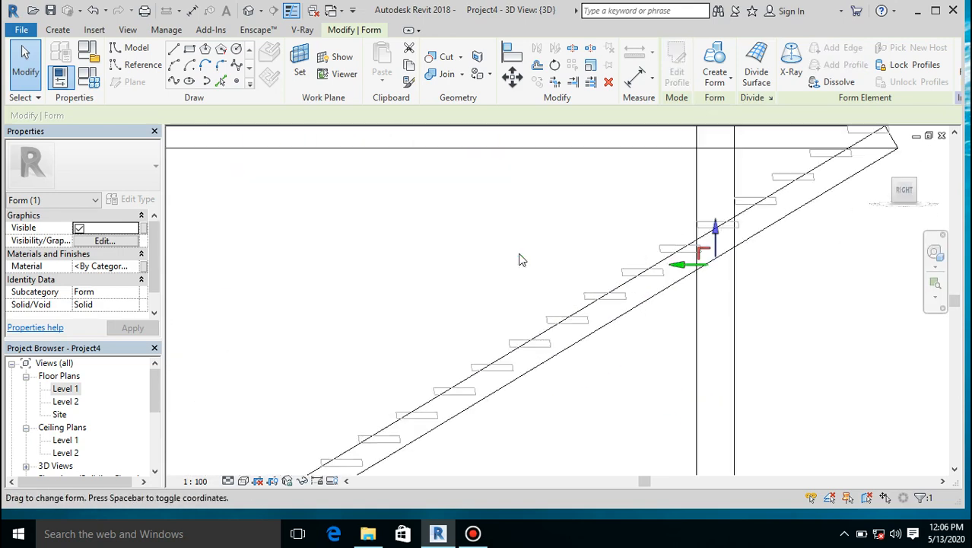
left_click(659, 262)
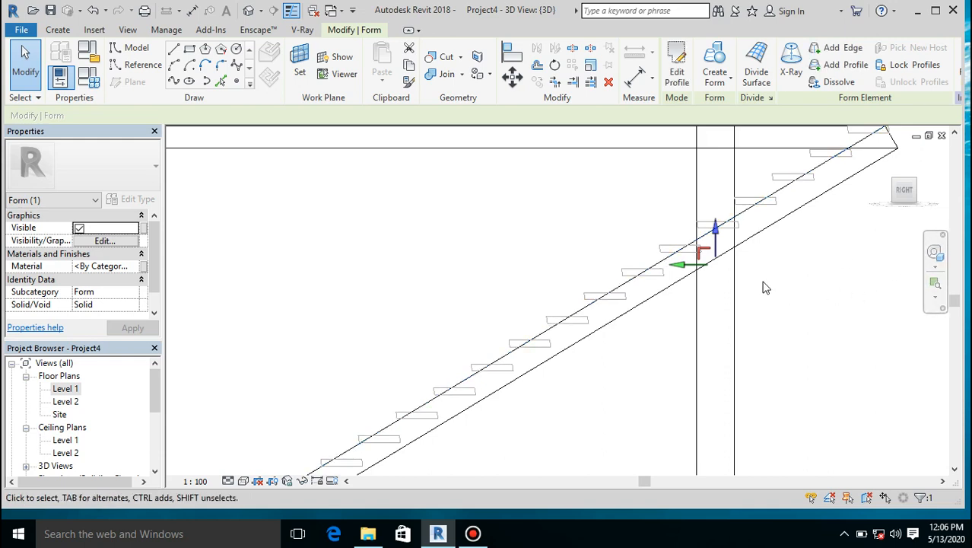
scroll(765, 285, "down", 2)
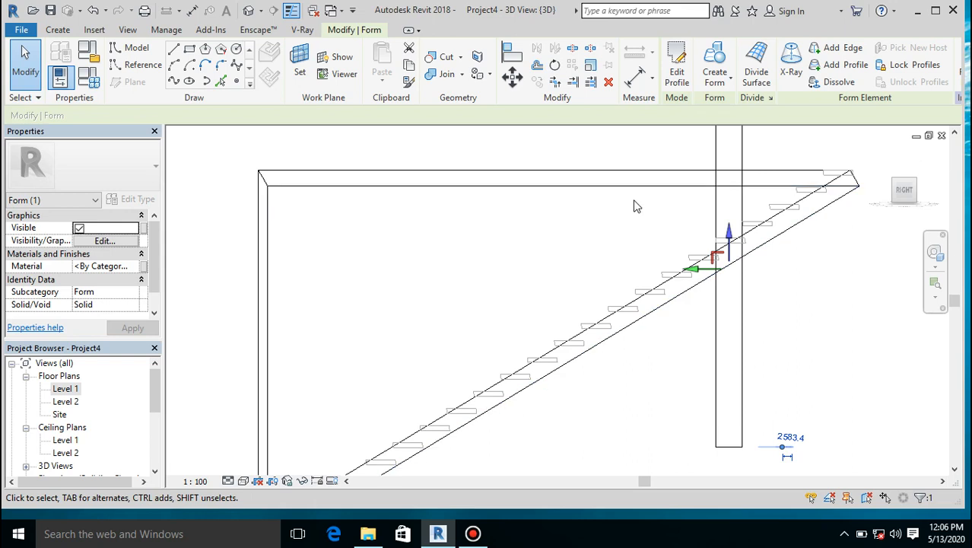
left_click_drag(707, 390, 700, 391)
left_click(537, 83)
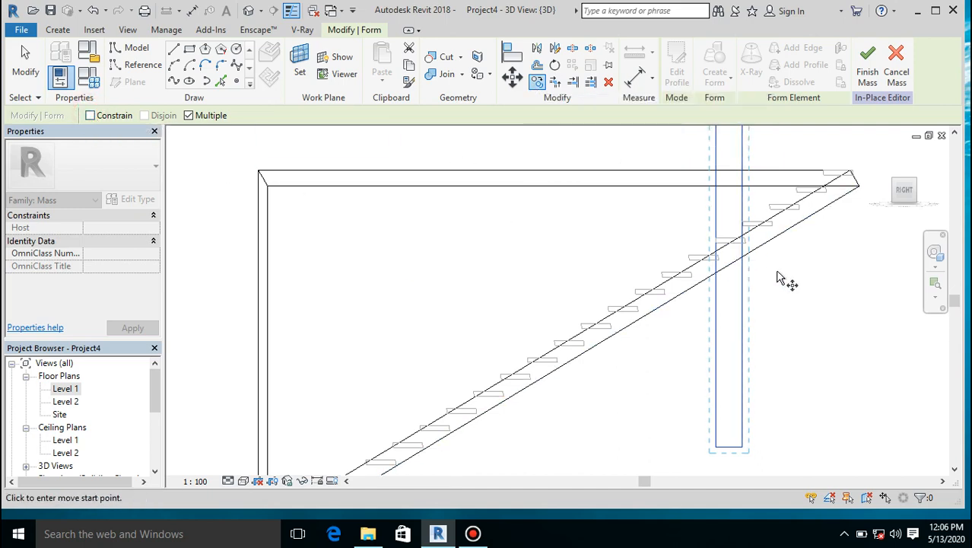
scroll(770, 258, "up", 8)
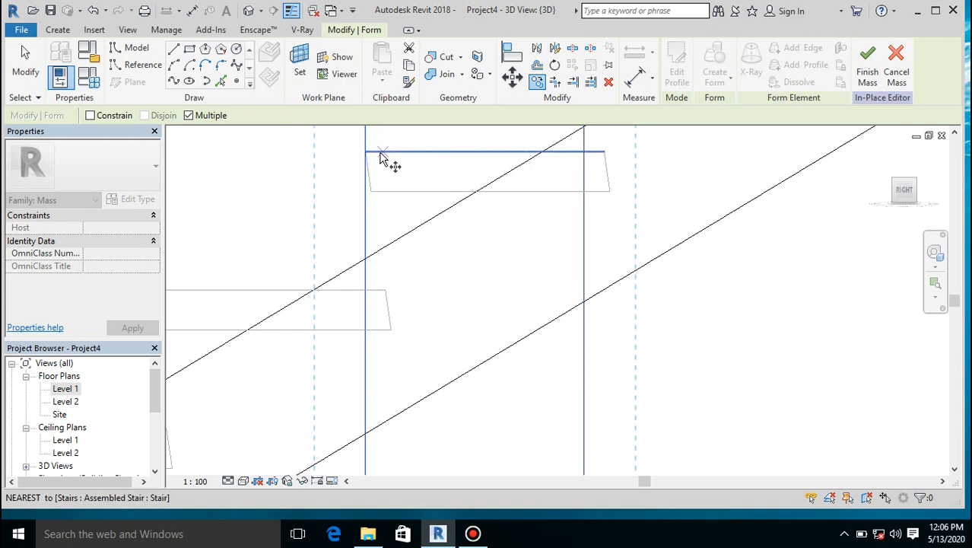
left_click(366, 152)
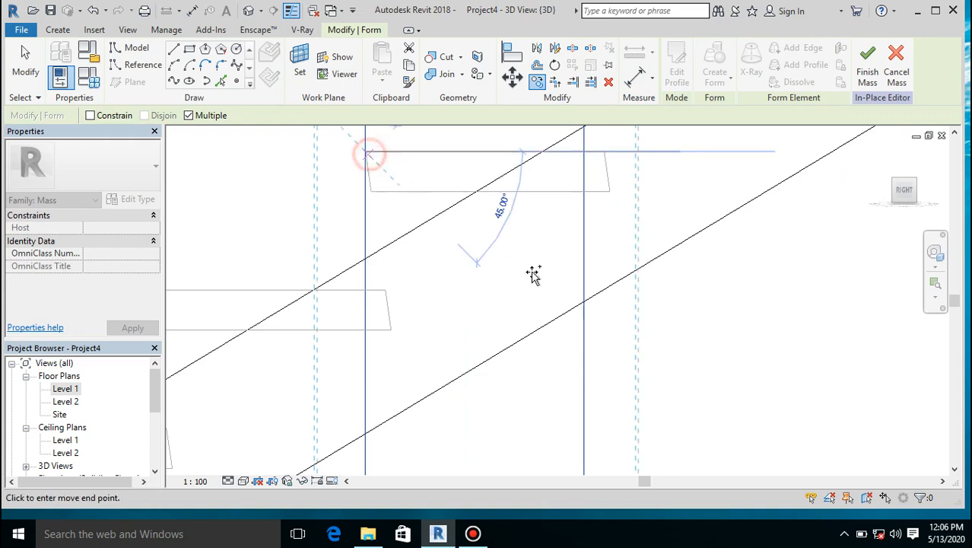
scroll(541, 251, "down", 3)
scroll(538, 240, "down", 3)
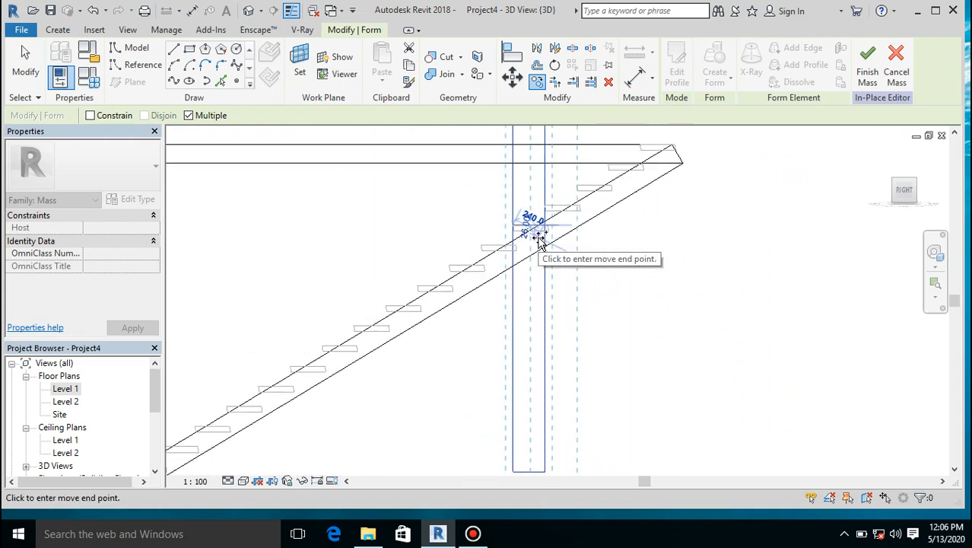
scroll(654, 148, "up", 3)
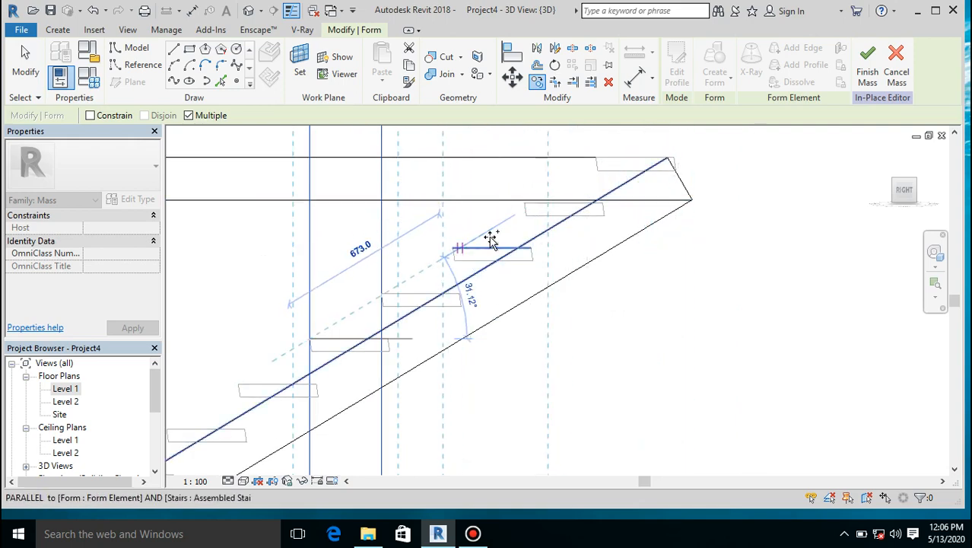
scroll(449, 251, "up", 3)
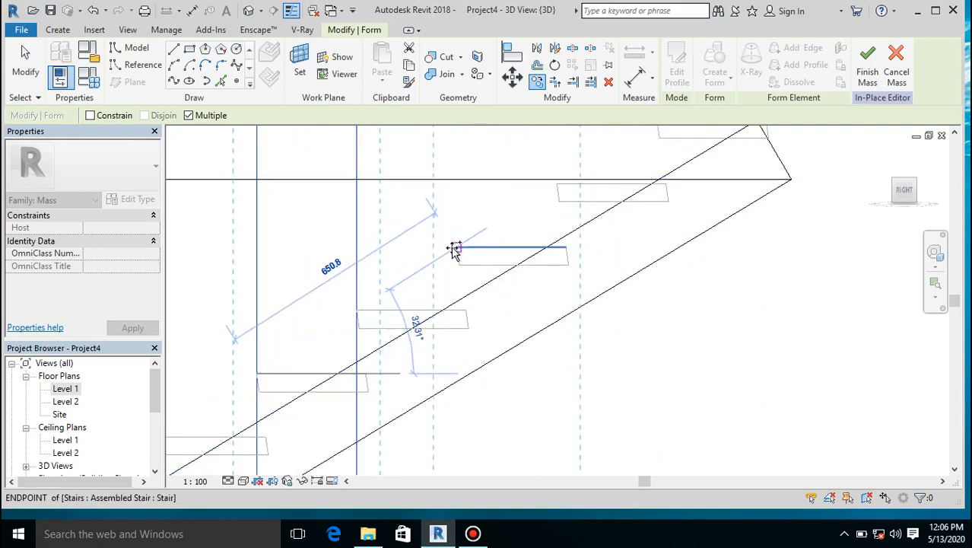
scroll(454, 251, "up", 1)
left_click(456, 247)
Place a copy of the form at the top tread and another directly beside it at the stair mass's upper corner
scroll(499, 263, "down", 2)
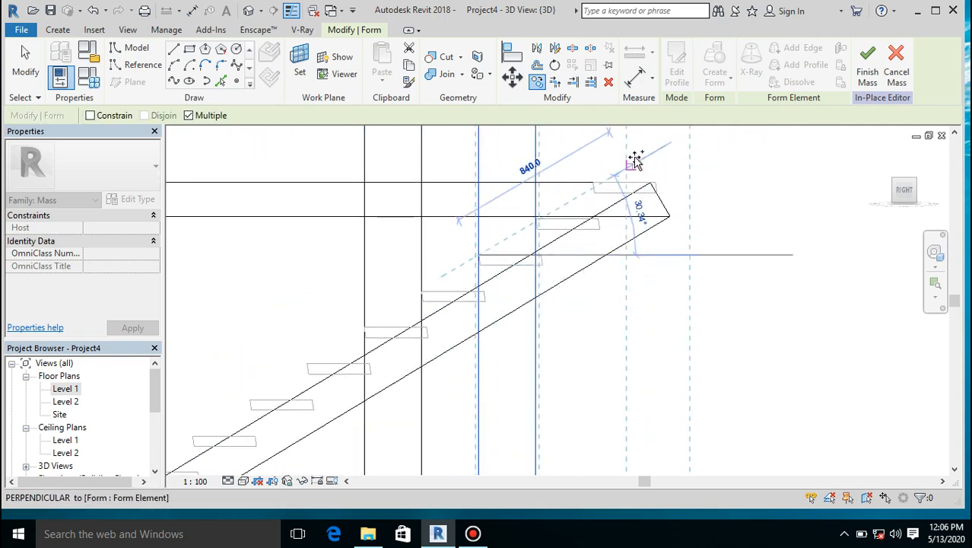
scroll(599, 185, "up", 3)
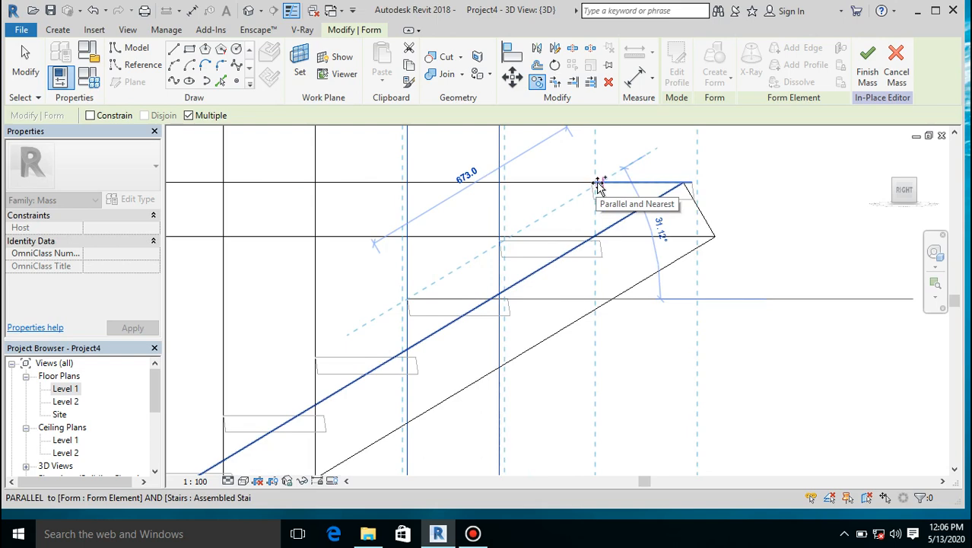
scroll(600, 185, "up", 4)
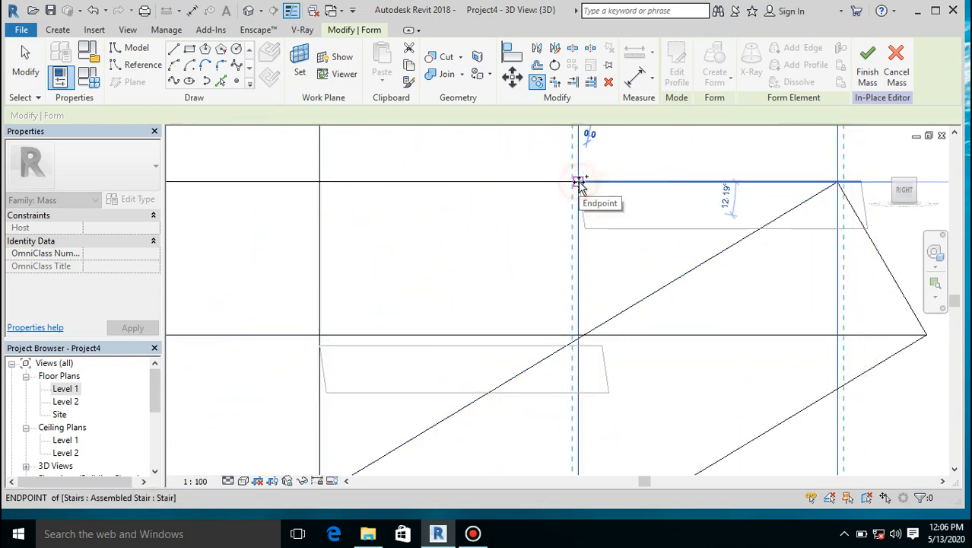
scroll(669, 211, "down", 6)
left_click(668, 210)
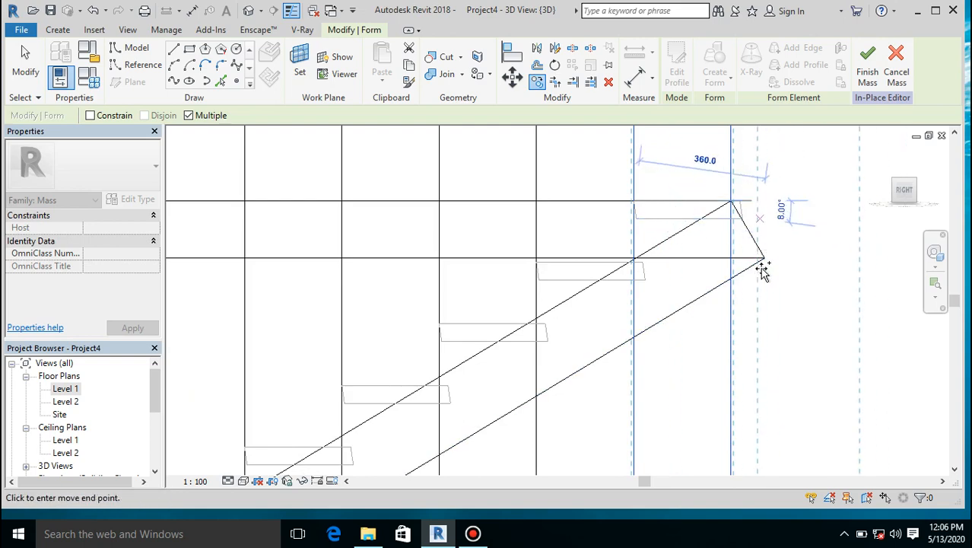
scroll(738, 191, "up", 4)
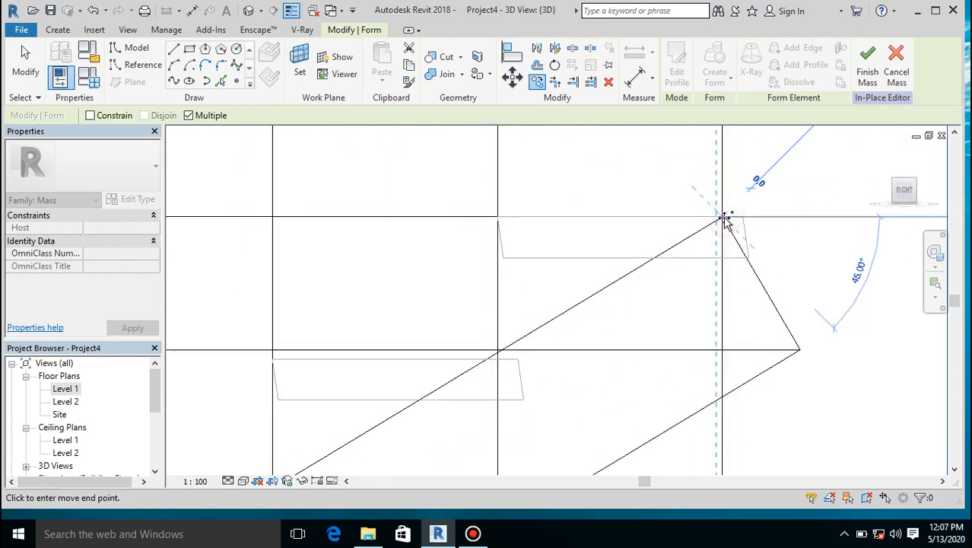
left_click(693, 220)
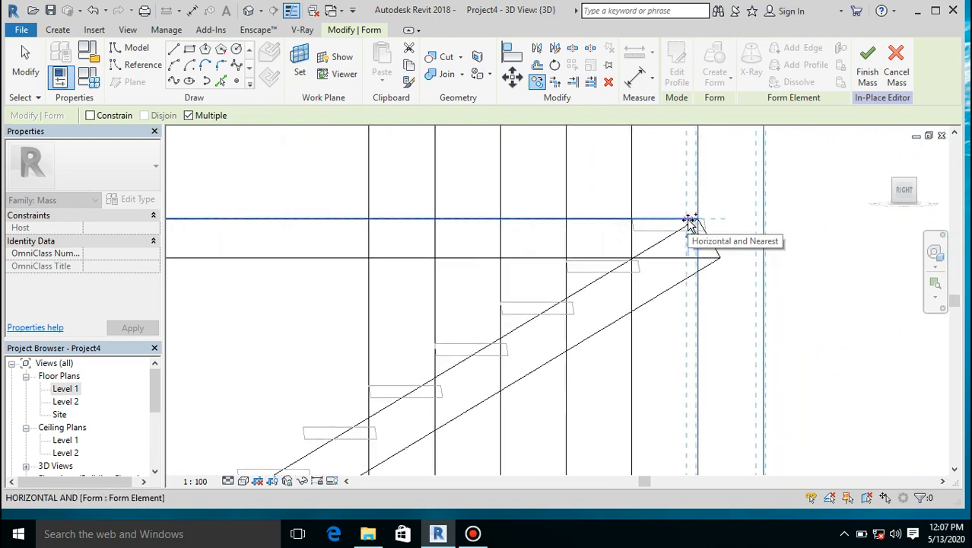
Place two more copies of the form below the original, at the upper front corners of every second tread
scroll(667, 277, "down", 3)
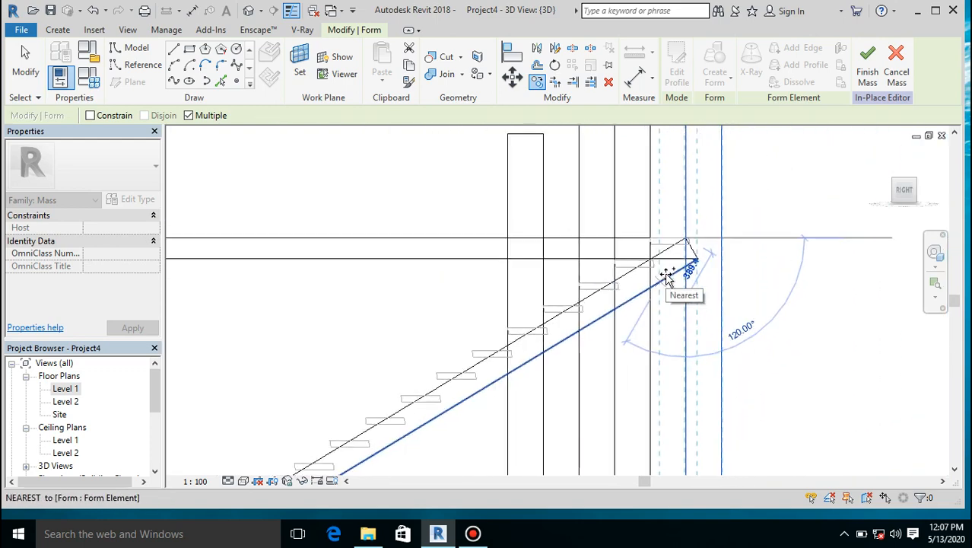
scroll(445, 408, "up", 3)
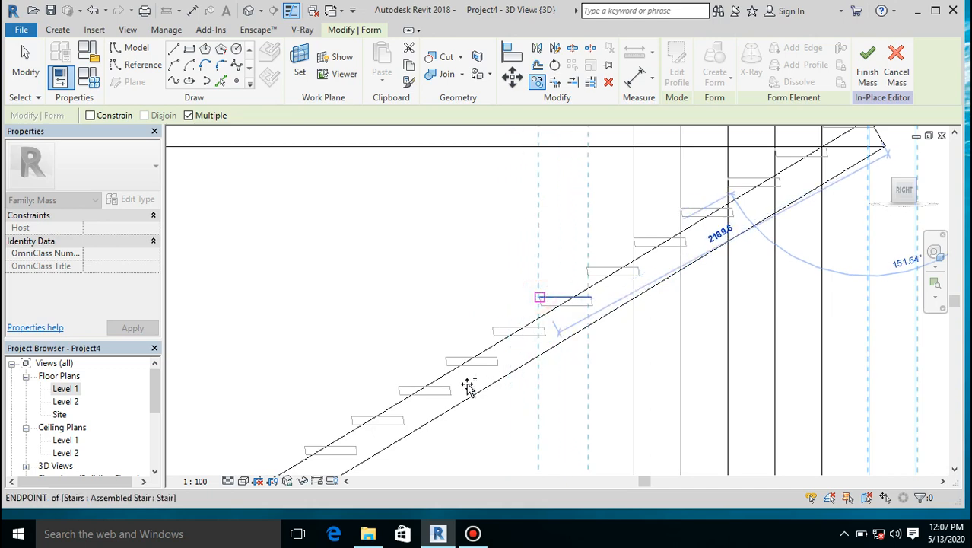
left_click(445, 358)
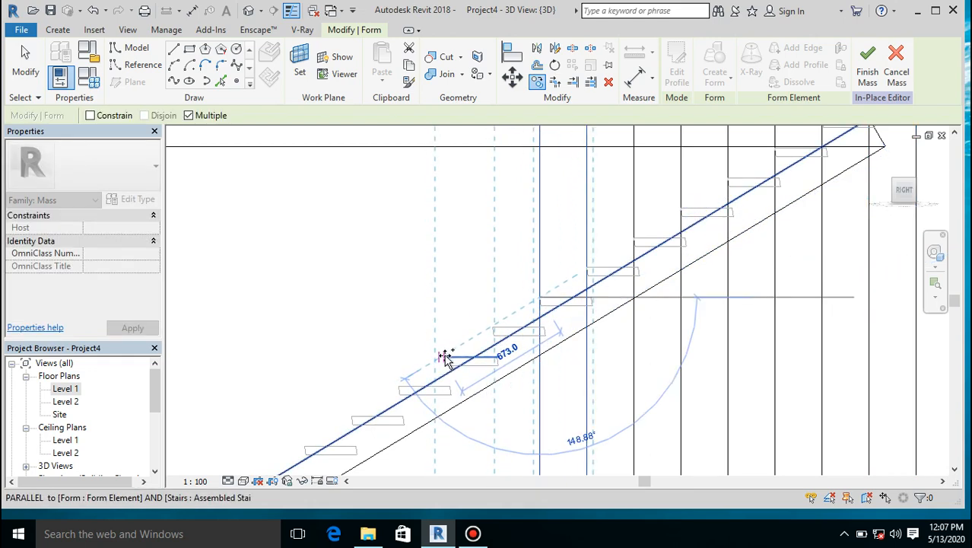
scroll(445, 357, "up", 5)
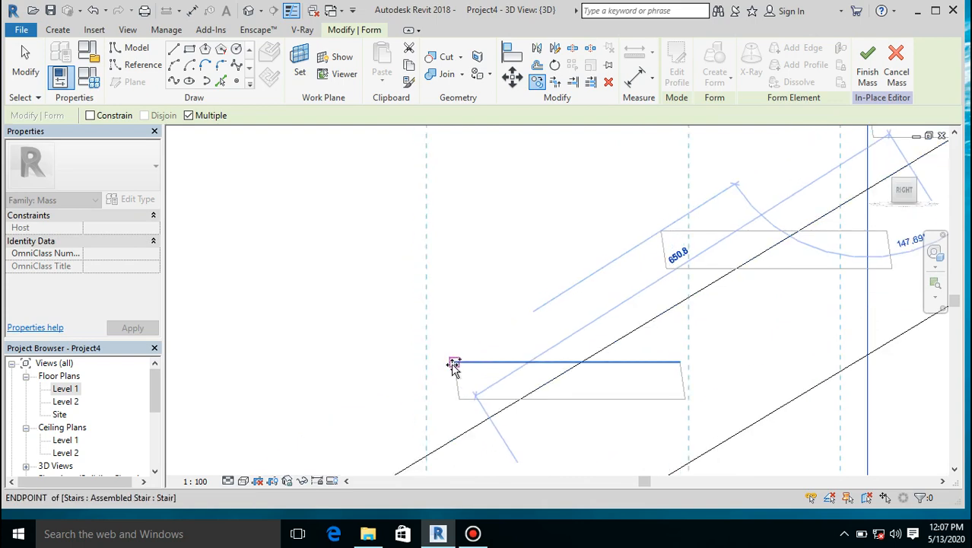
left_click(601, 329)
Continue down the stair with two further copies of the form, again skipping one tread between them
scroll(601, 328, "down", 5)
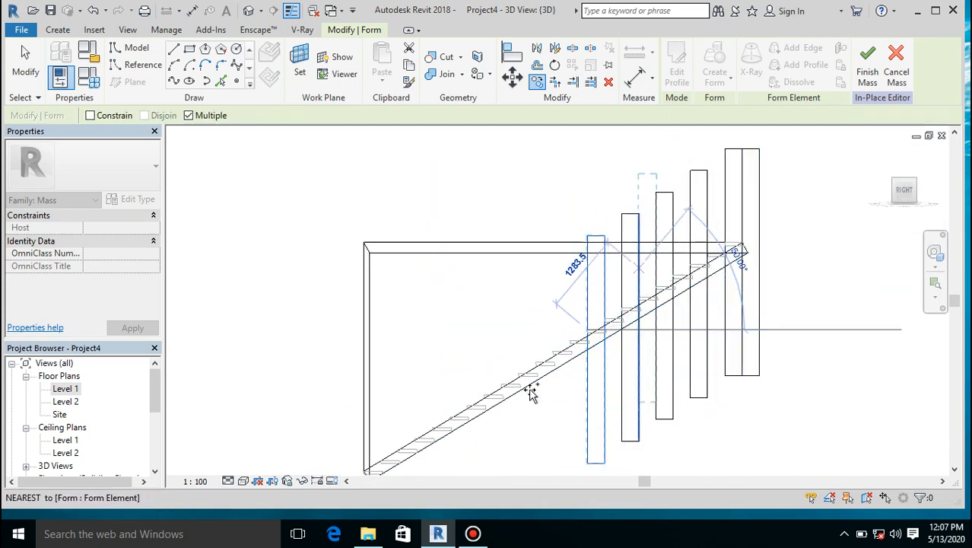
scroll(581, 354, "up", 2)
scroll(581, 353, "up", 3)
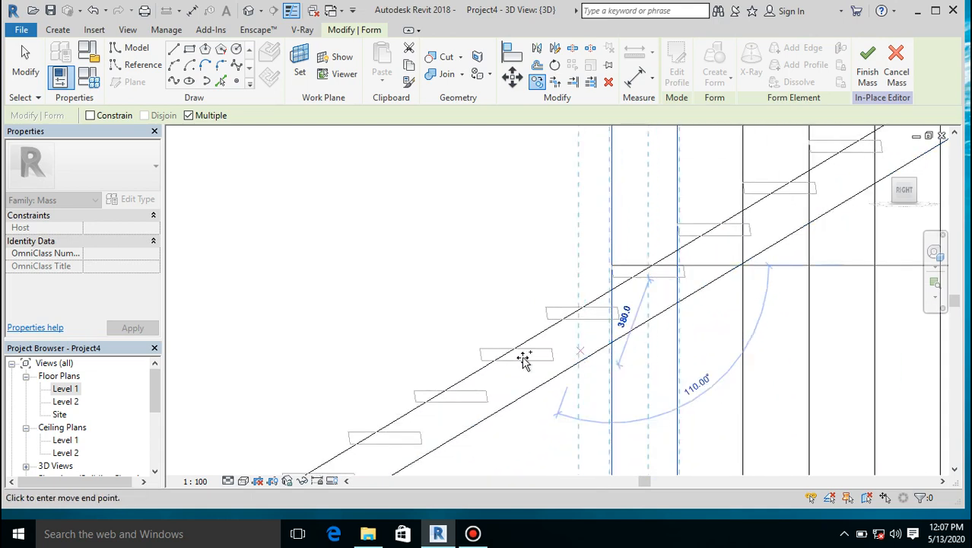
left_click(481, 356)
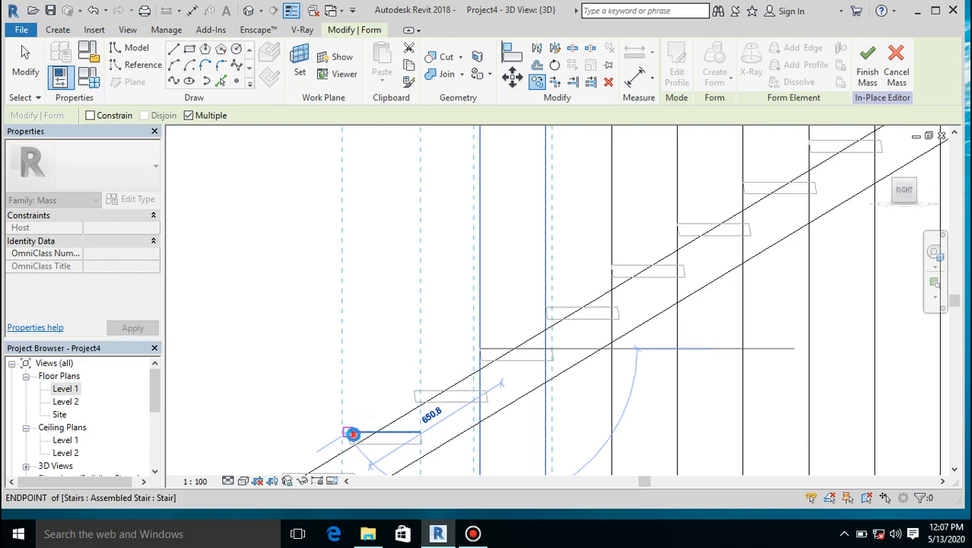
scroll(527, 343, "down", 3)
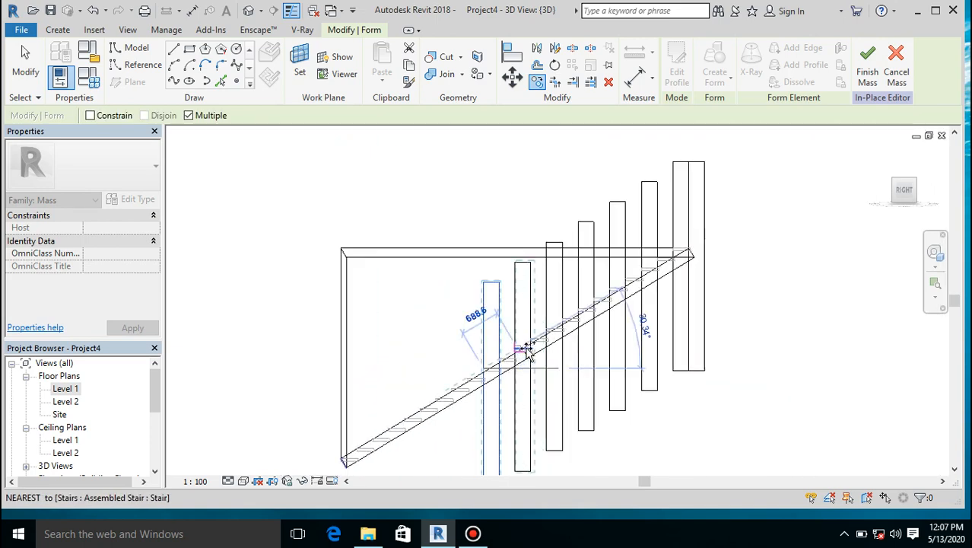
Place three more copies of the form farther down the stair, at the upper front corners of every second tread
scroll(441, 429, "up", 4)
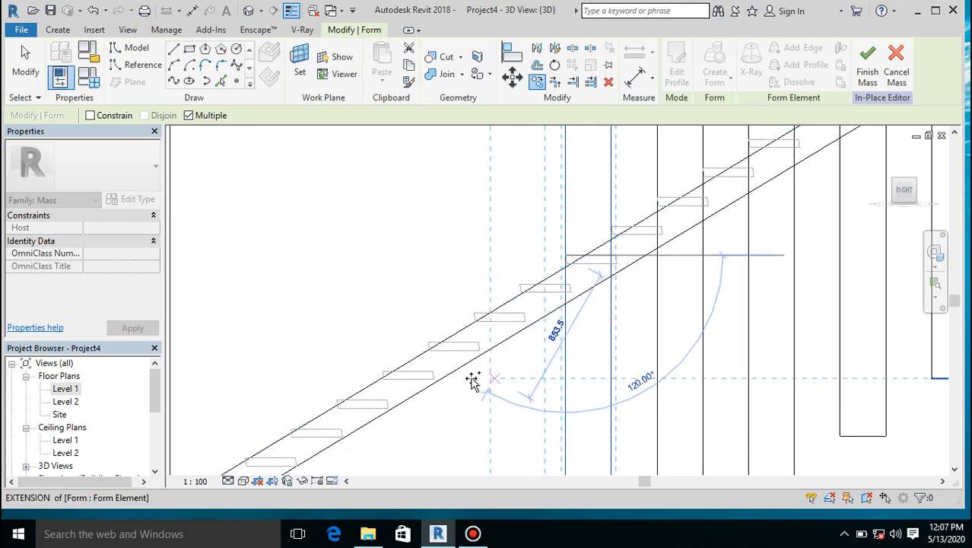
scroll(478, 315, "up", 3)
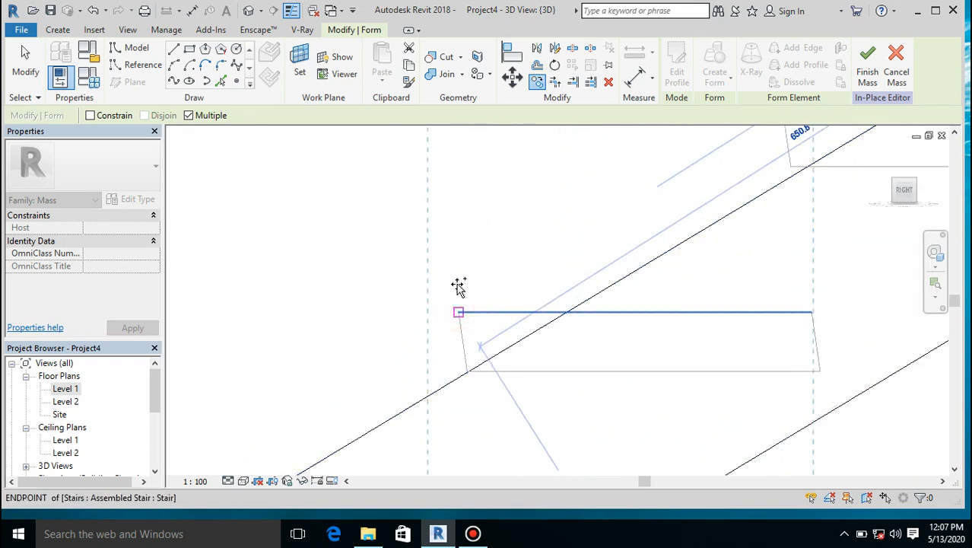
scroll(458, 286, "down", 2)
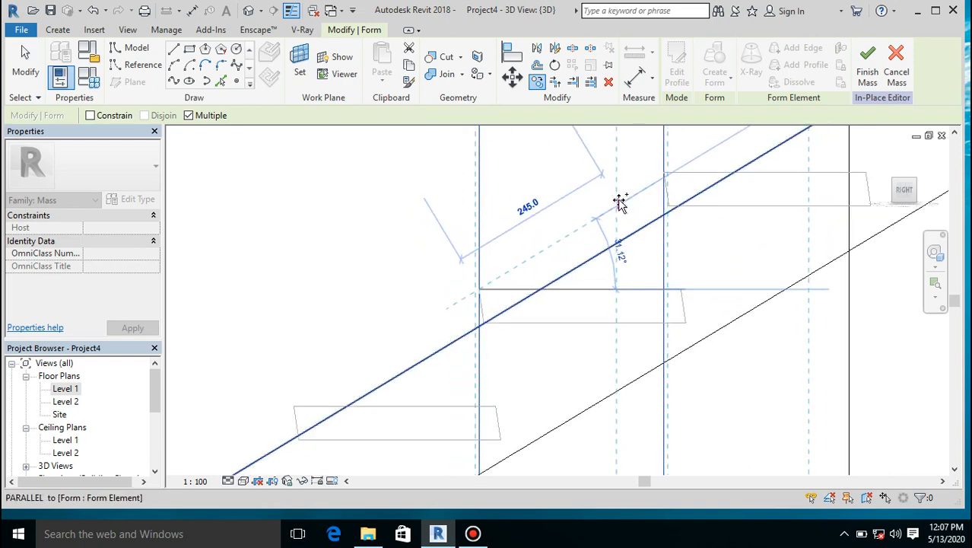
scroll(619, 200, "down", 5)
scroll(555, 307, "down", 2)
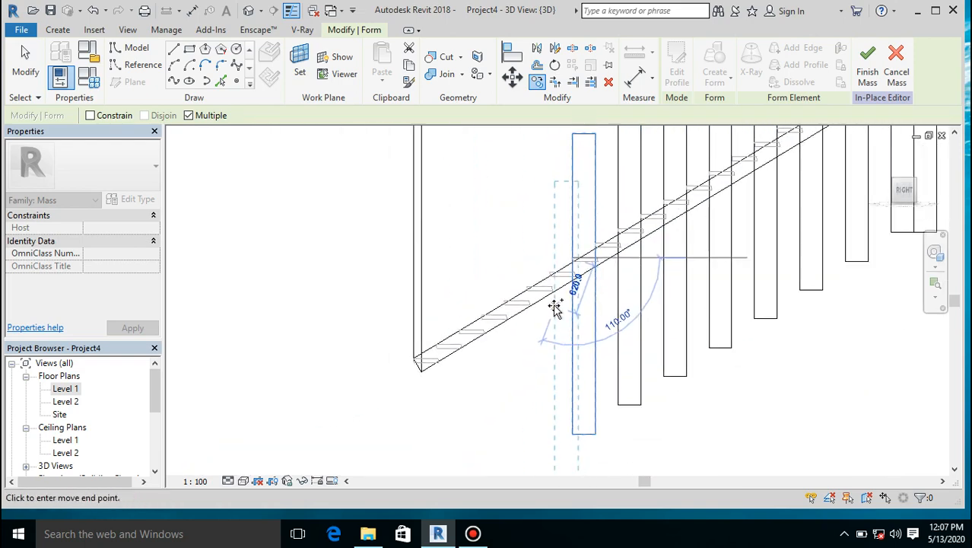
scroll(528, 288, "up", 3)
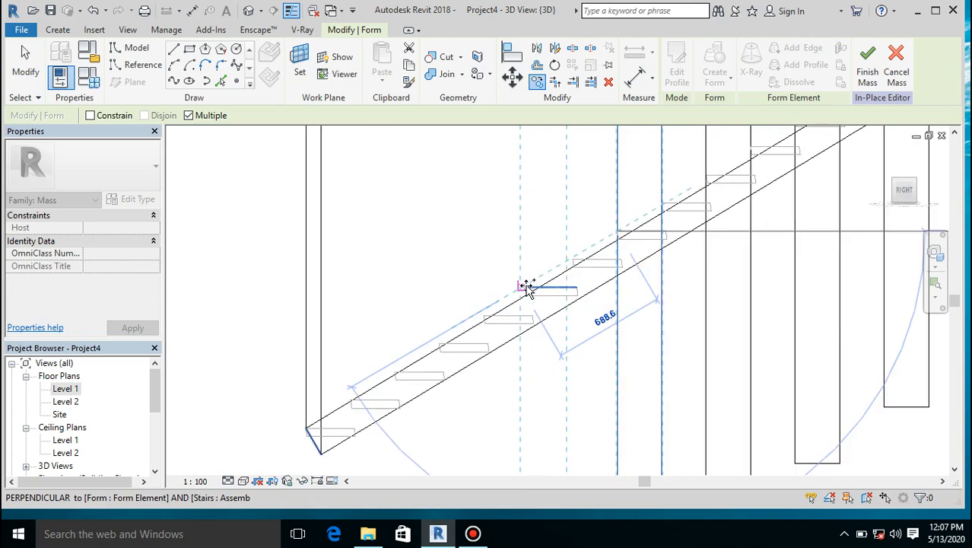
scroll(535, 288, "up", 3)
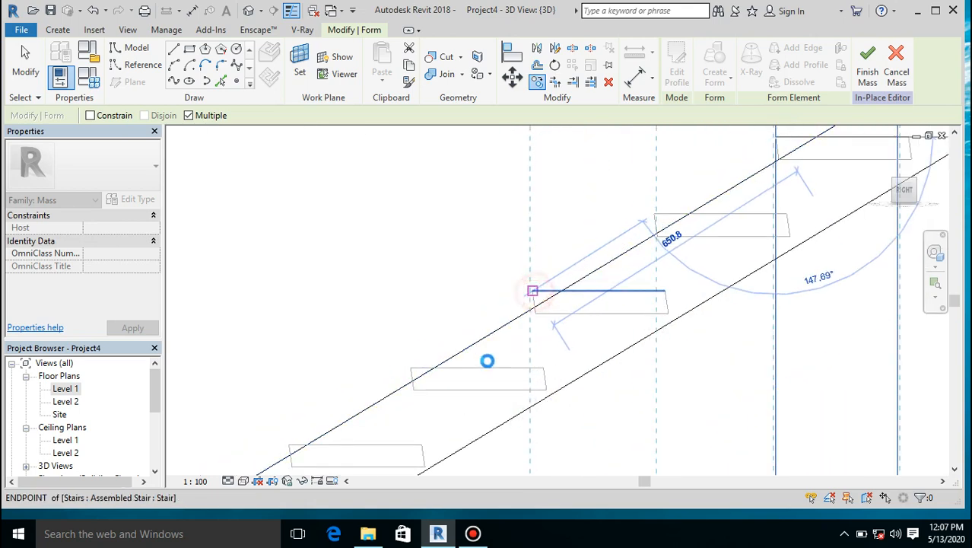
left_click(291, 446)
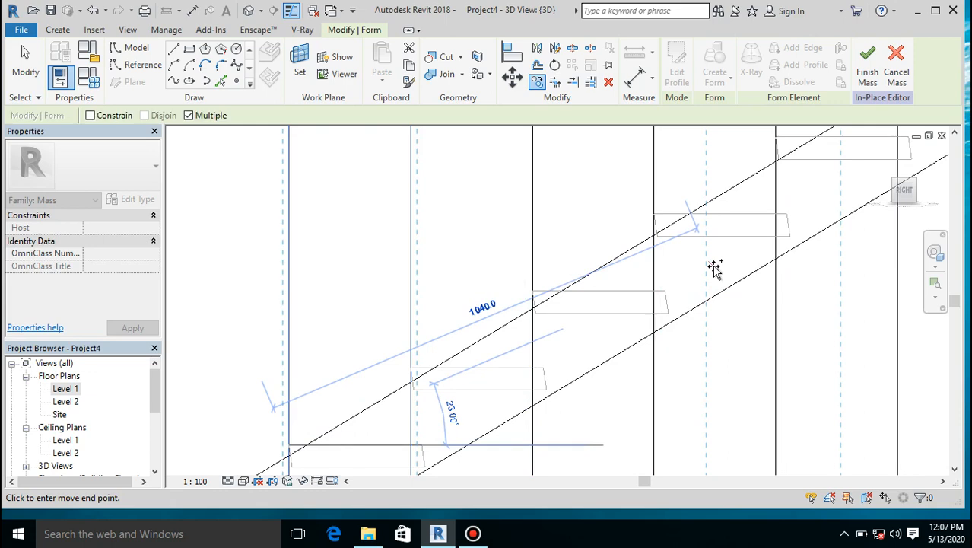
Place a final copy of the form at the second-lowest tread's upper front corner and end the copy command
scroll(715, 267, "down", 2)
scroll(715, 268, "down", 3)
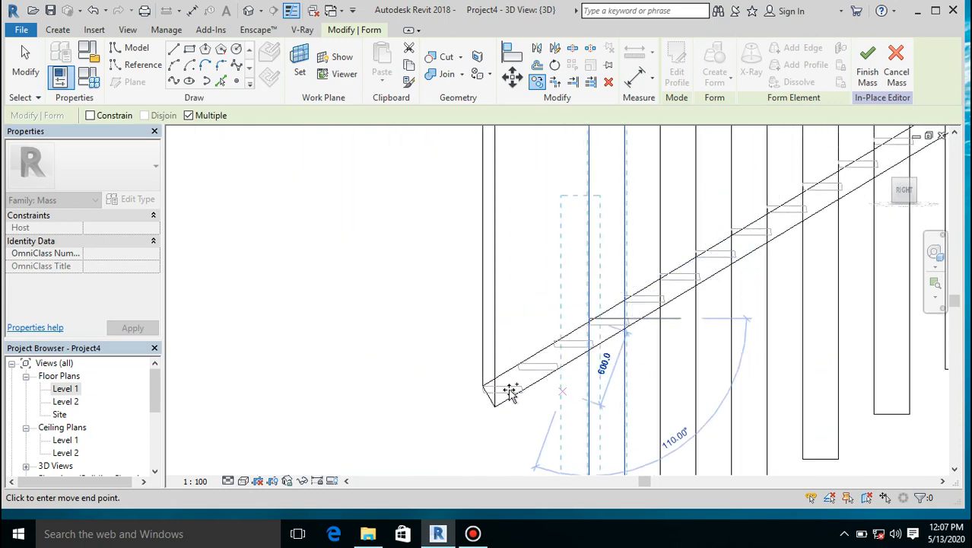
scroll(512, 382, "up", 4)
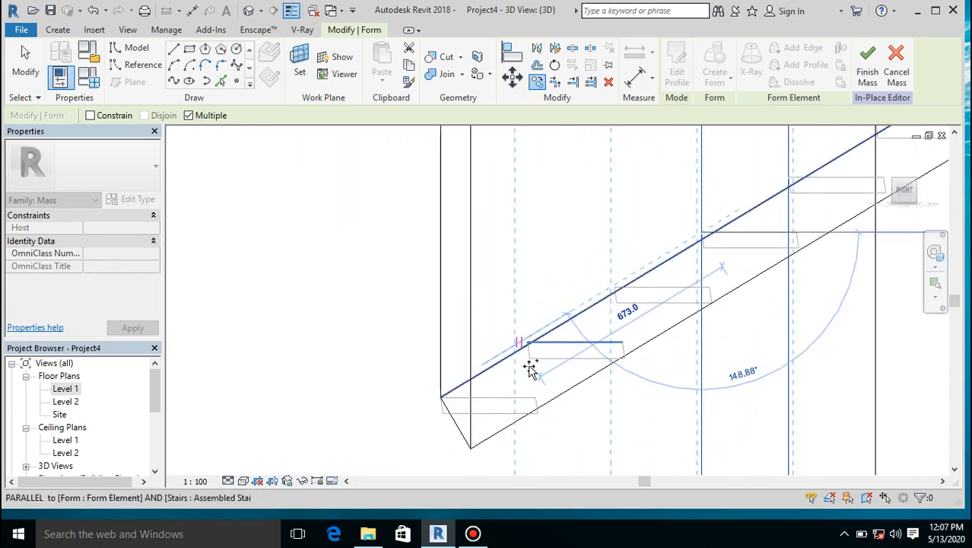
scroll(528, 337, "up", 3)
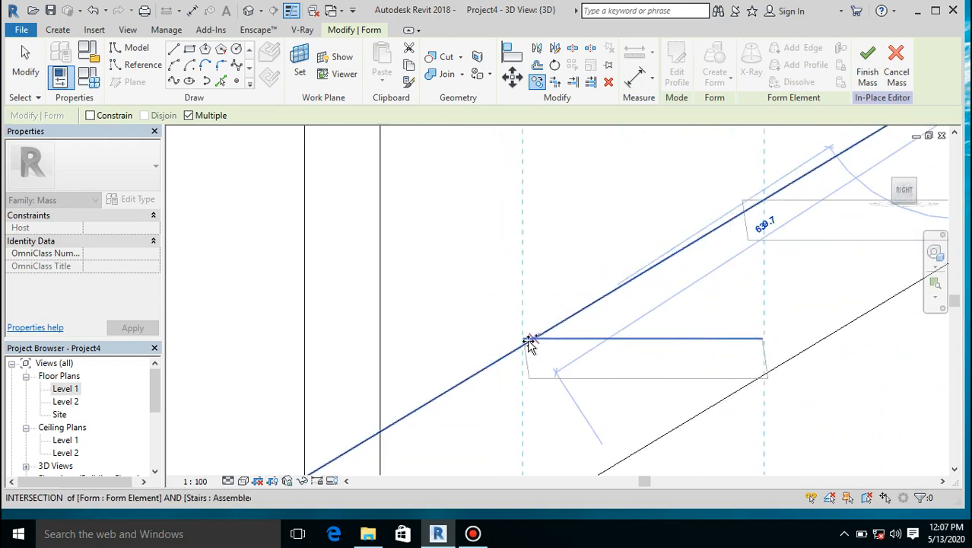
scroll(525, 342, "down", 5)
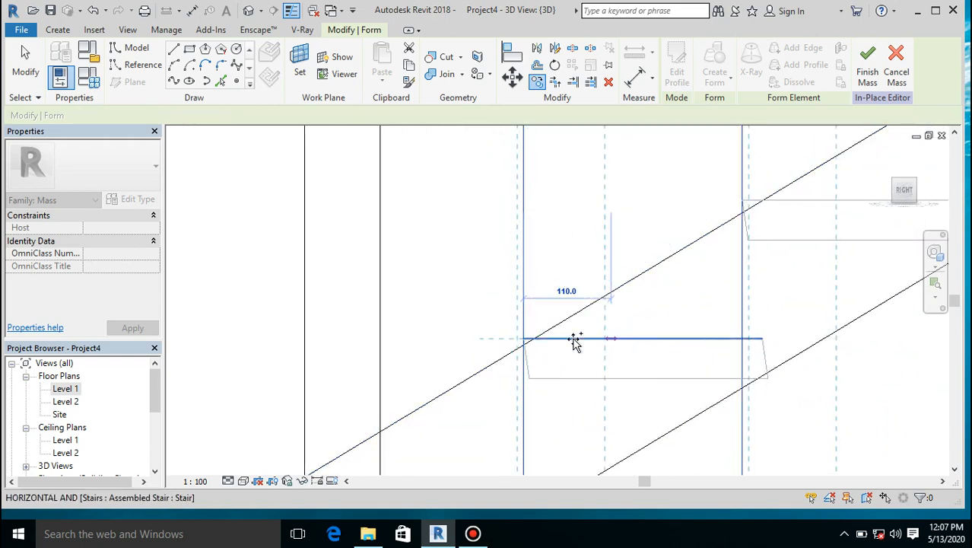
scroll(467, 316, "down", 4)
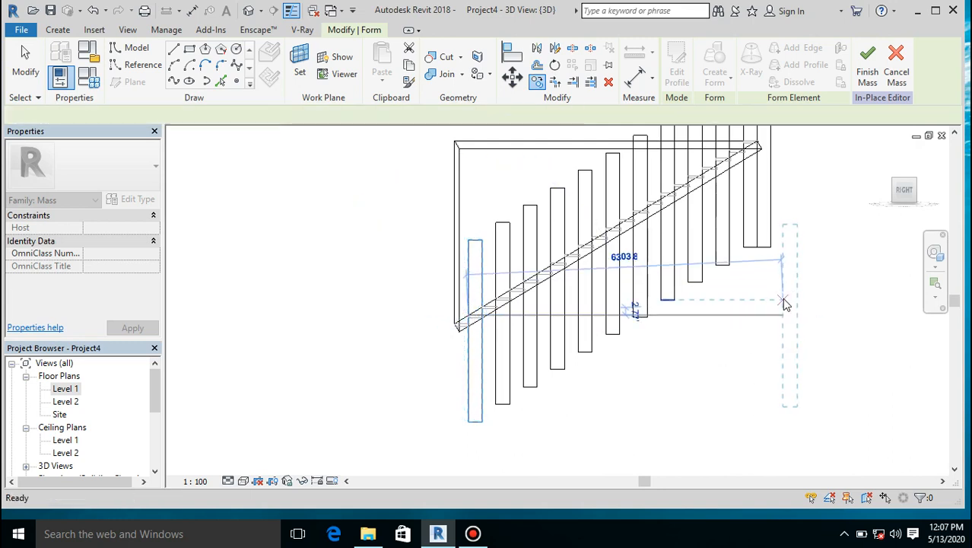
left_click(785, 304)
scroll(785, 304, "up", 8)
key("Escape")
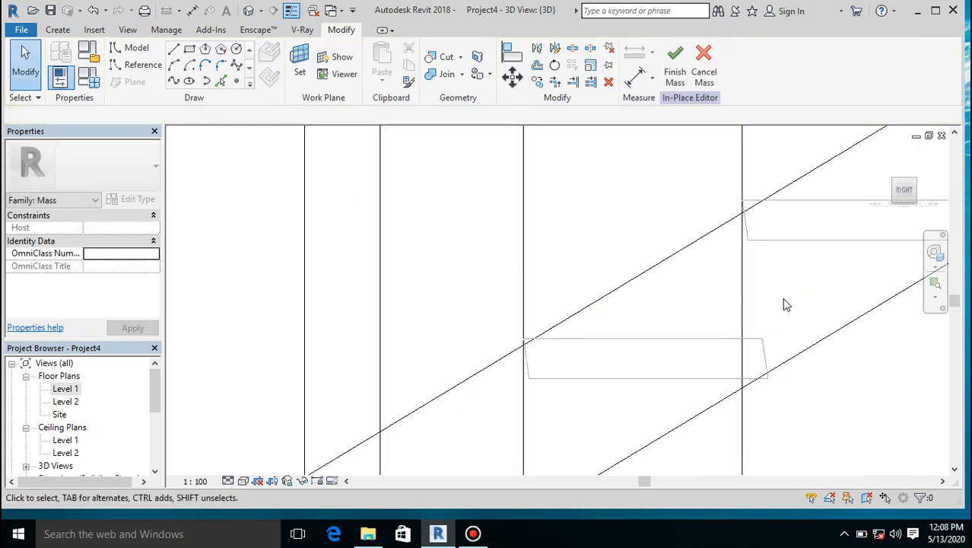
Change all twelve tall forms along the stair from Solid to Void and apply the change
scroll(495, 166, "down", 3)
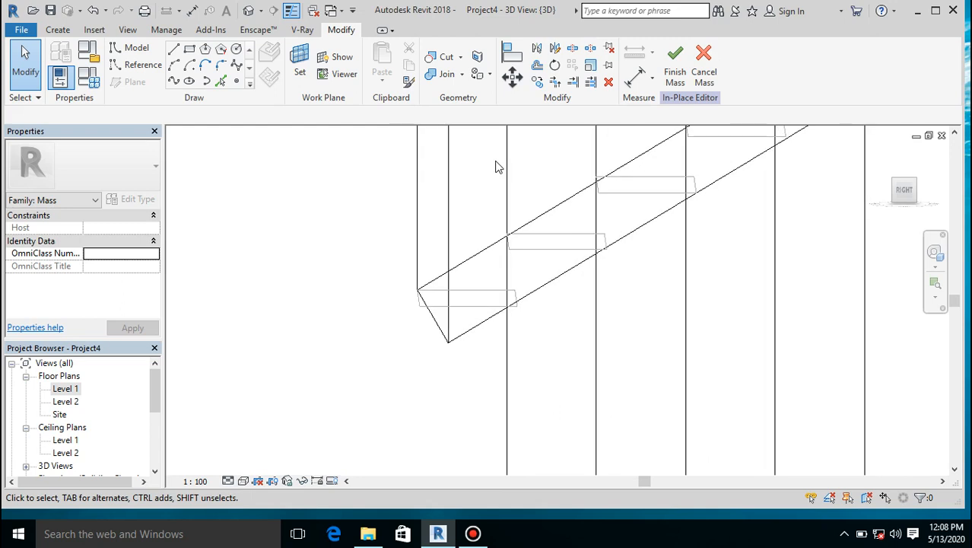
scroll(495, 166, "down", 2)
scroll(438, 331, "down", 3)
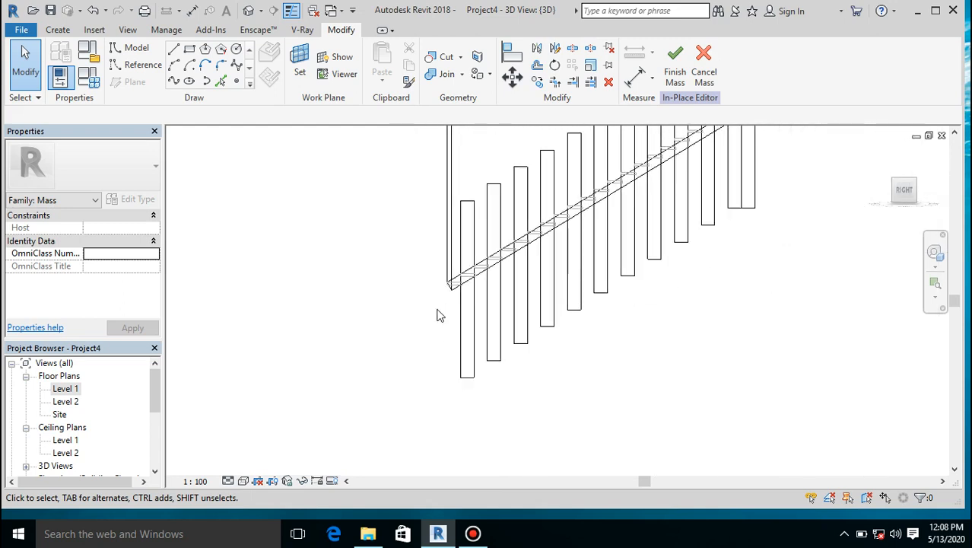
left_click_drag(511, 350, 427, 374)
left_click_drag(742, 272, 560, 330, "ctrl")
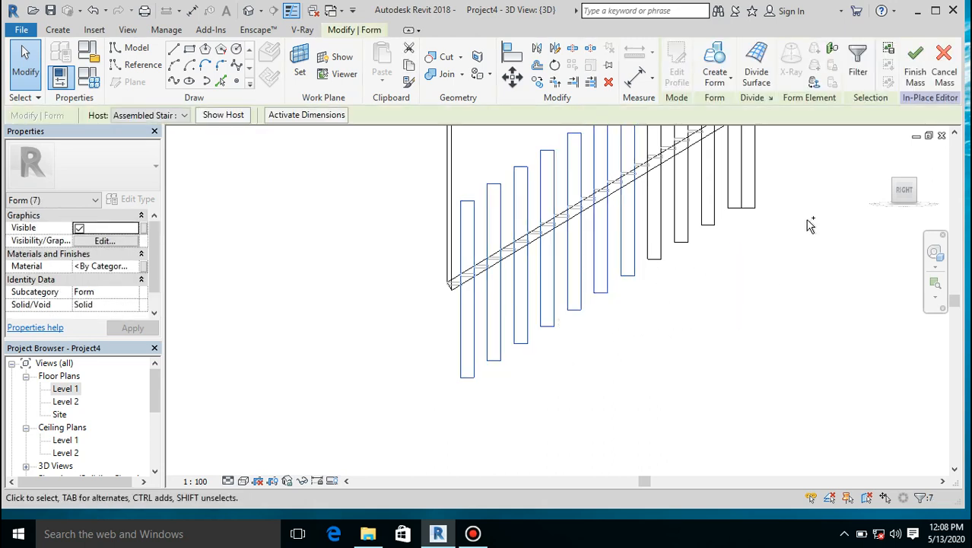
left_click_drag(737, 263, 658, 314, "ctrl")
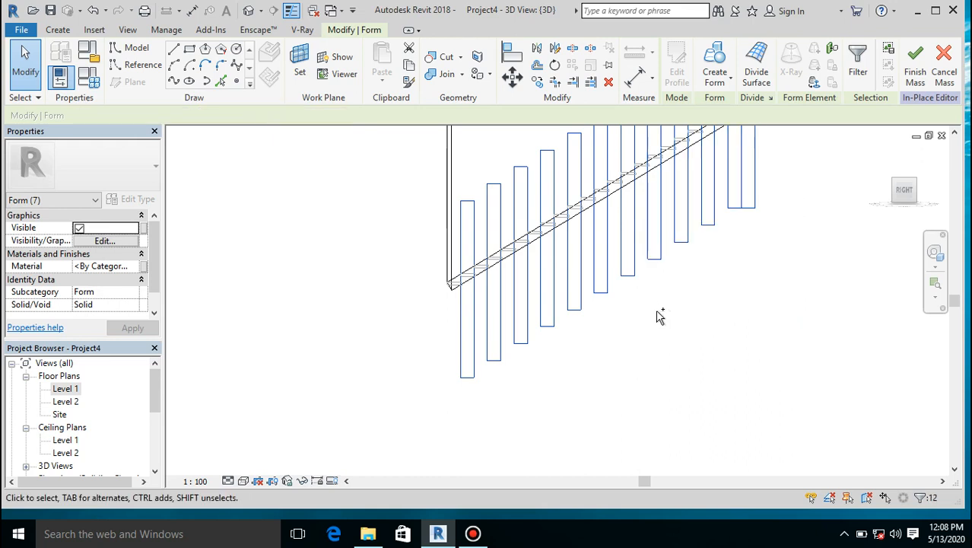
left_click(131, 305)
left_click(132, 304)
left_click(82, 328)
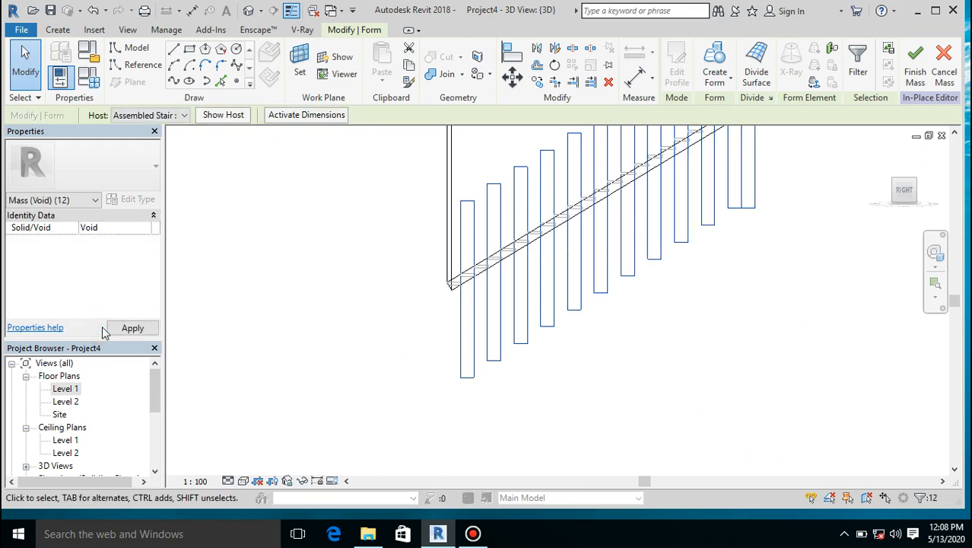
left_click(132, 328)
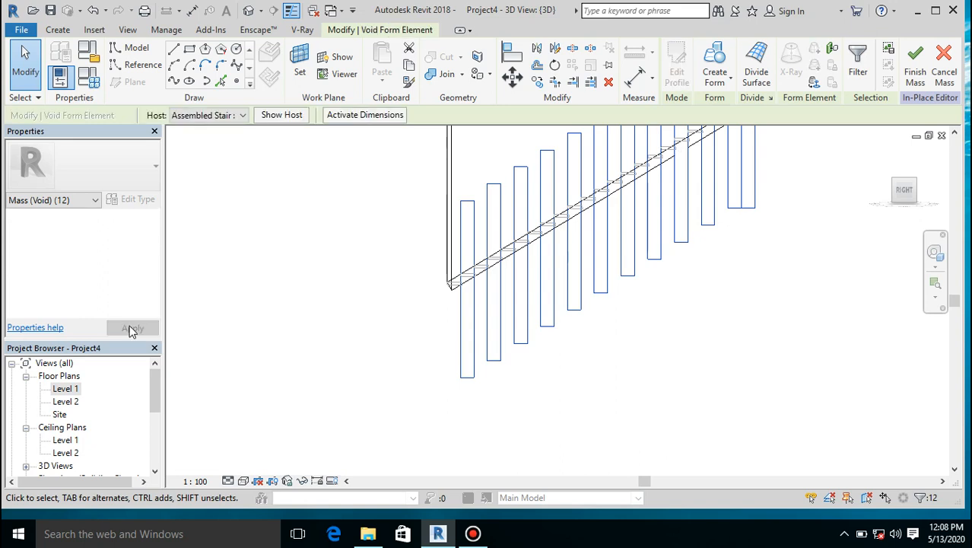
left_click(363, 329)
Use Cut Geometry to subtract the three uppermost voids from the stair mass, including the adjacent pair at its upper end
scroll(505, 373, "down", 4)
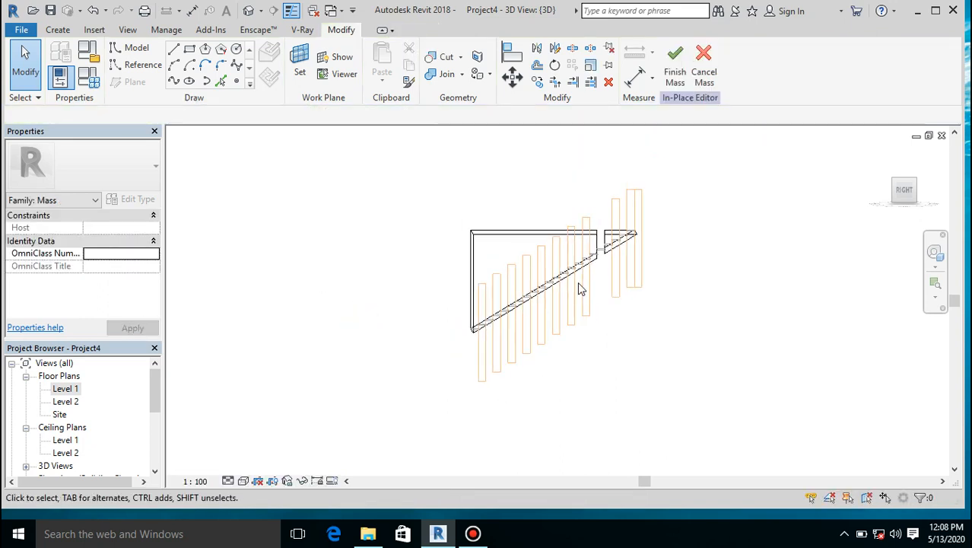
scroll(628, 243, "up", 4)
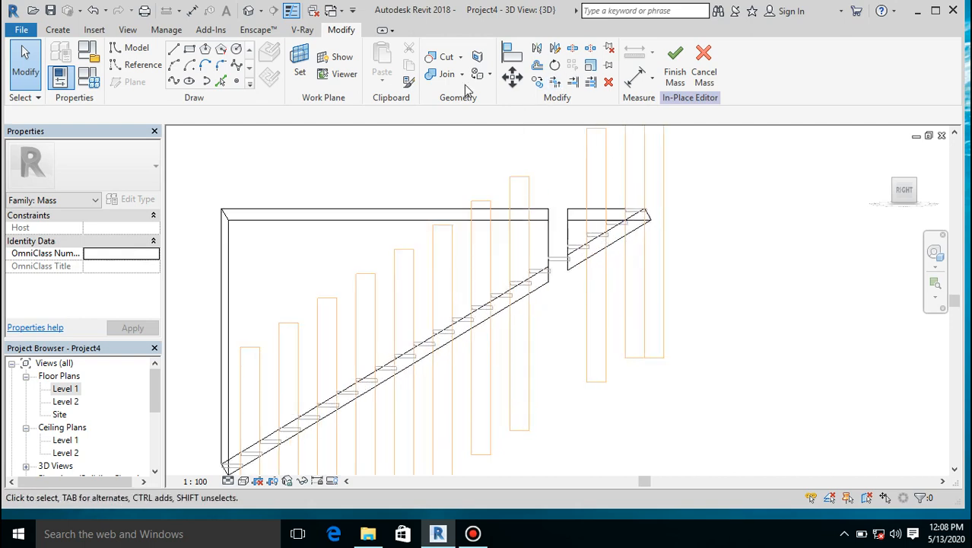
left_click(445, 59)
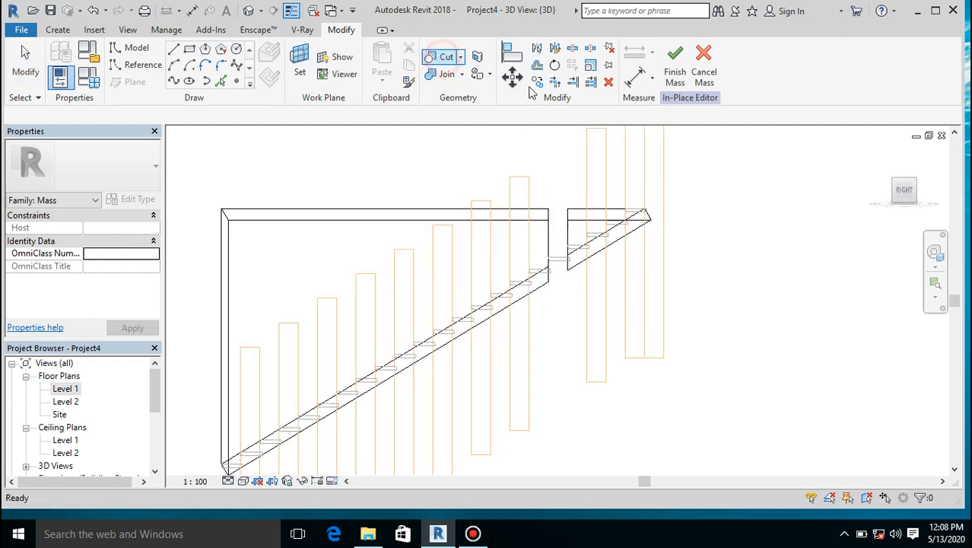
left_click(577, 213)
left_click(583, 194)
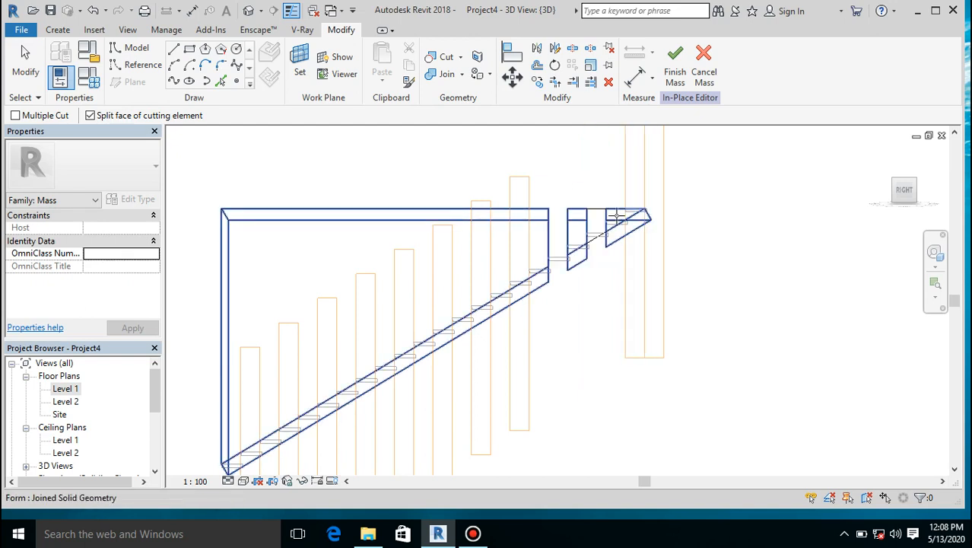
left_click(612, 216)
left_click(626, 185)
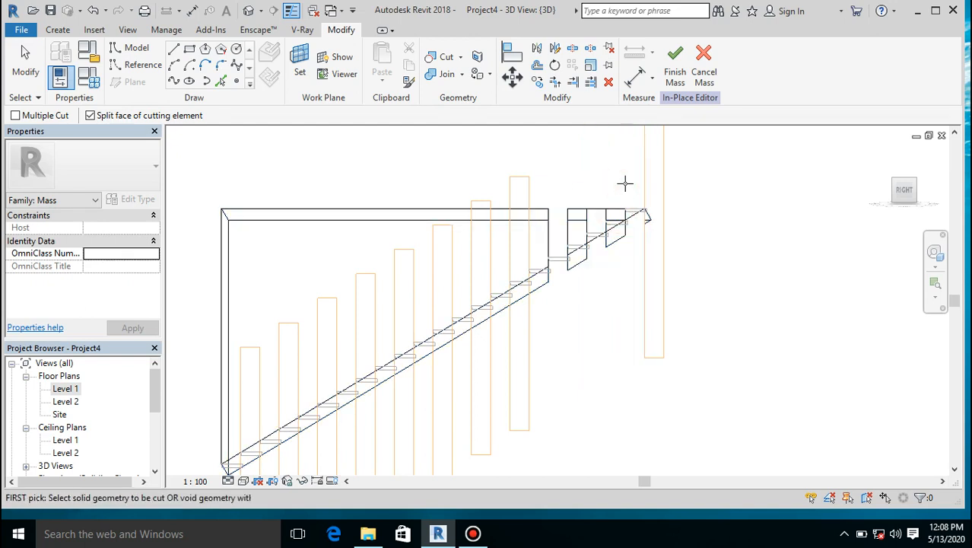
left_click(613, 213)
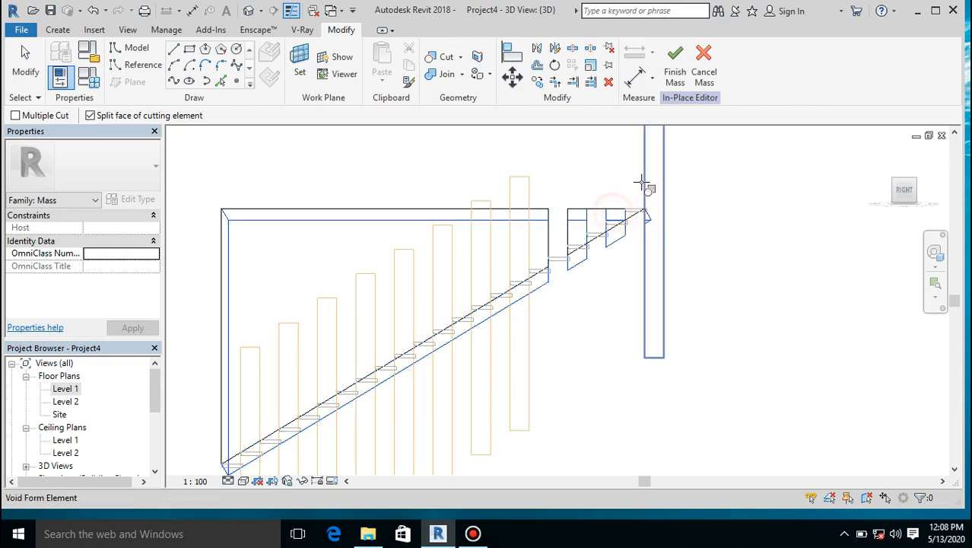
left_click(647, 190)
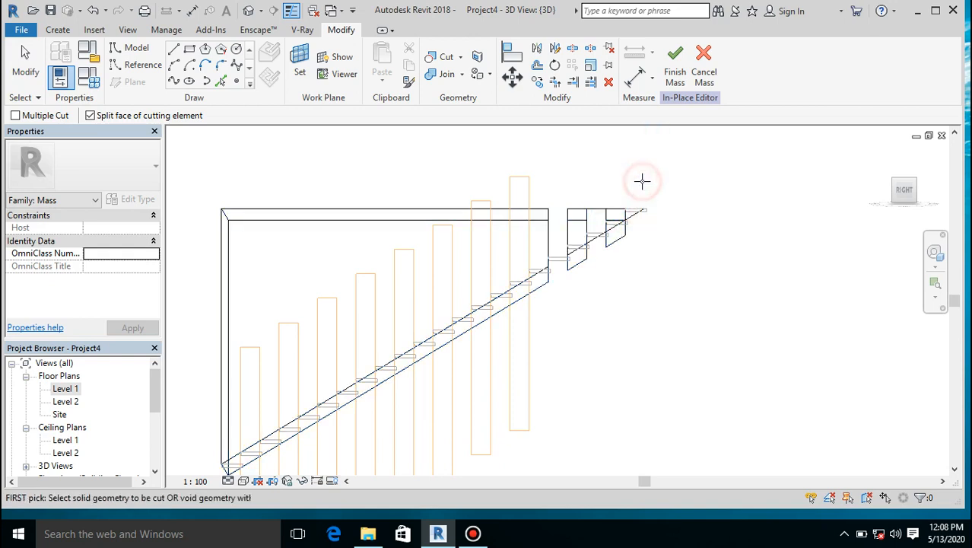
Cut the stair mass with the next three voids below the existing gap near the upper end
left_click(452, 216)
left_click(513, 188)
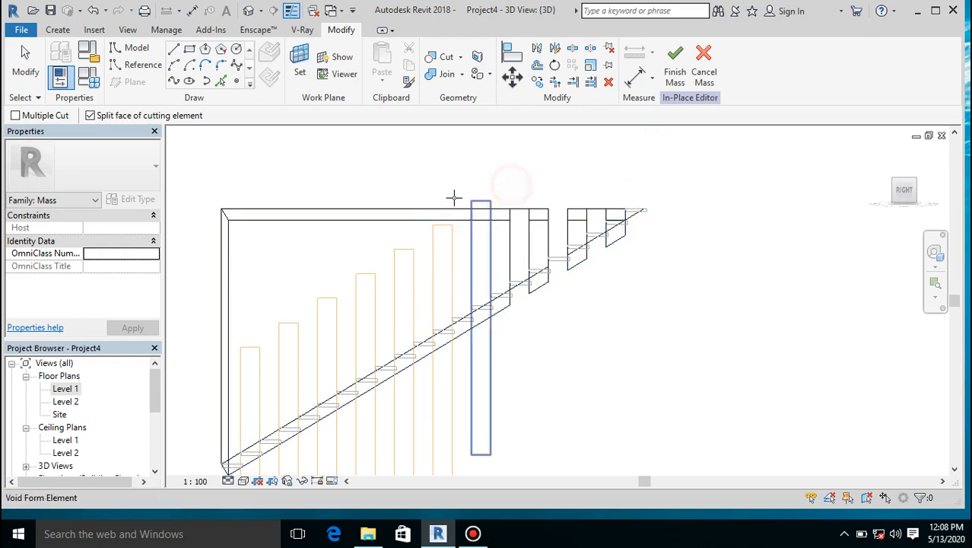
left_click(448, 208)
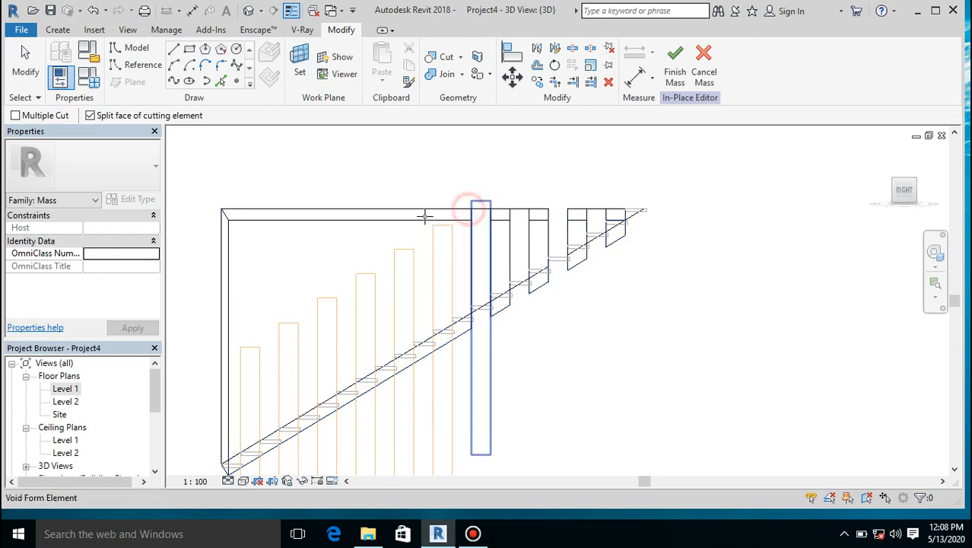
left_click(471, 207)
left_click(394, 223)
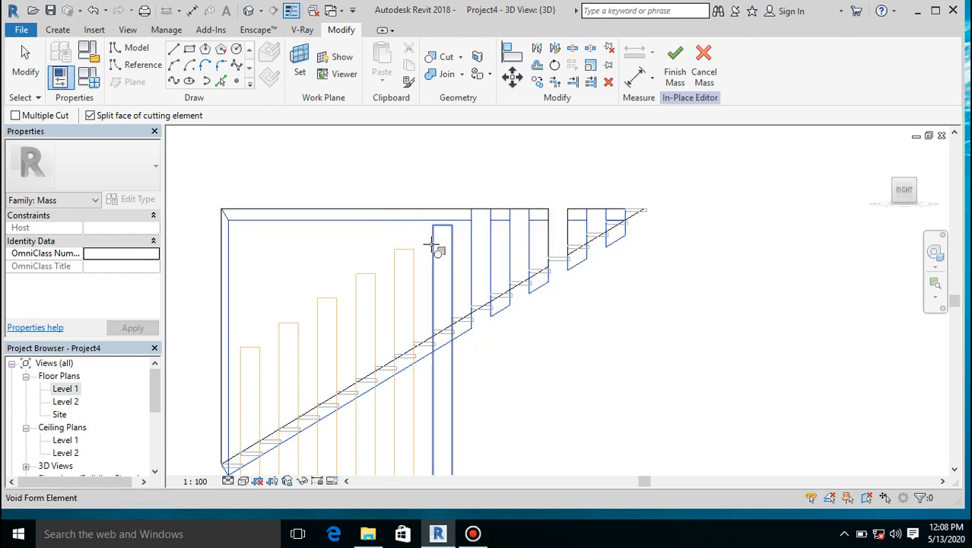
left_click(431, 244)
Continue cutting the stair mass with the following three voids down the flight, leaving the two lowest
left_click(390, 215)
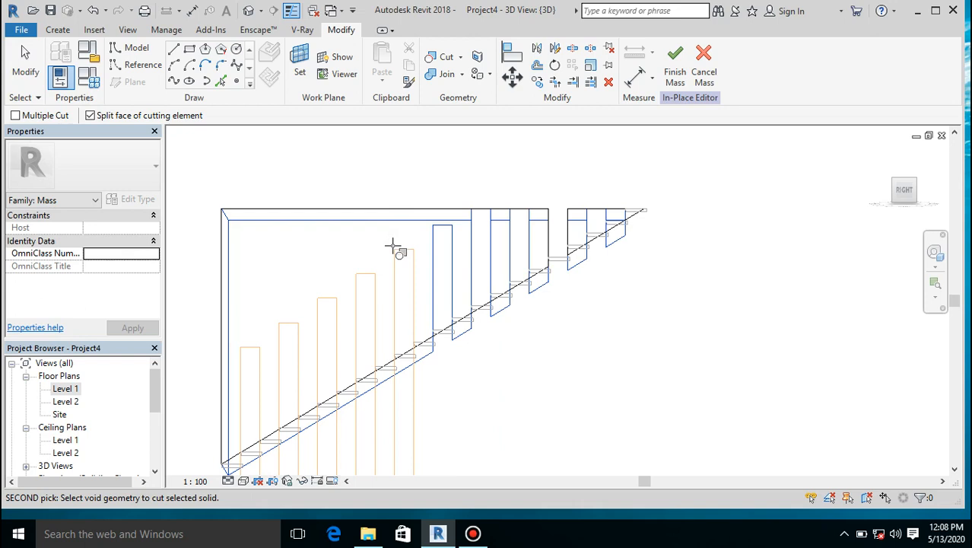
left_click(397, 254)
left_click(360, 218)
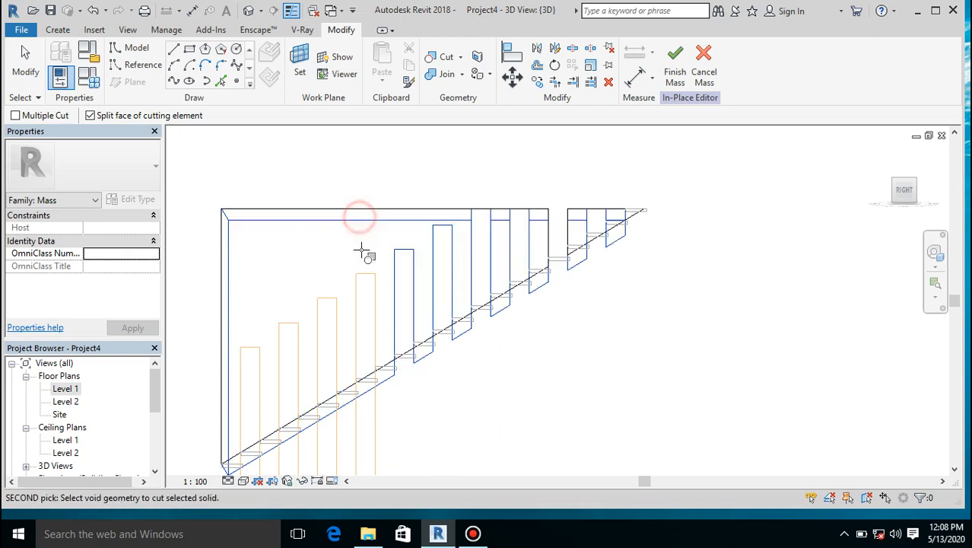
left_click(363, 274)
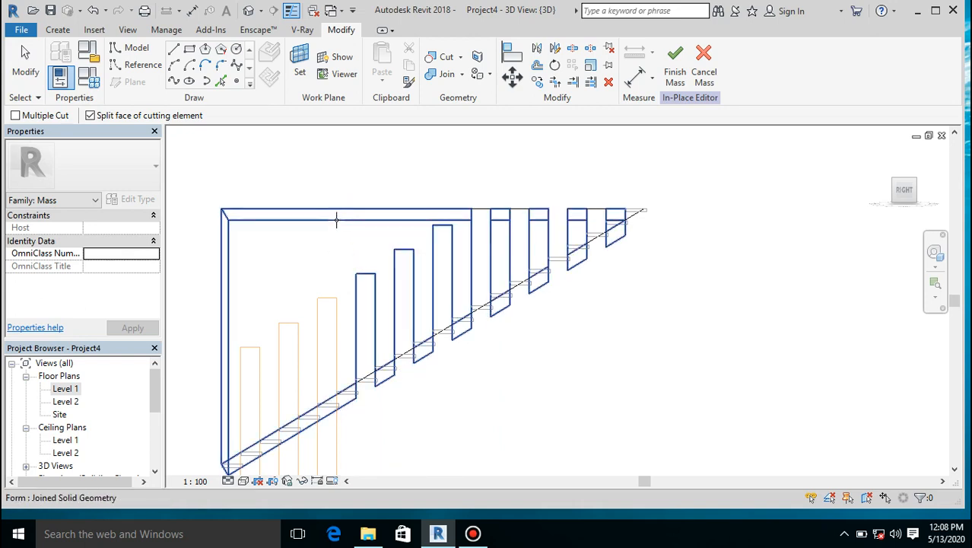
left_click(336, 219)
left_click(330, 299)
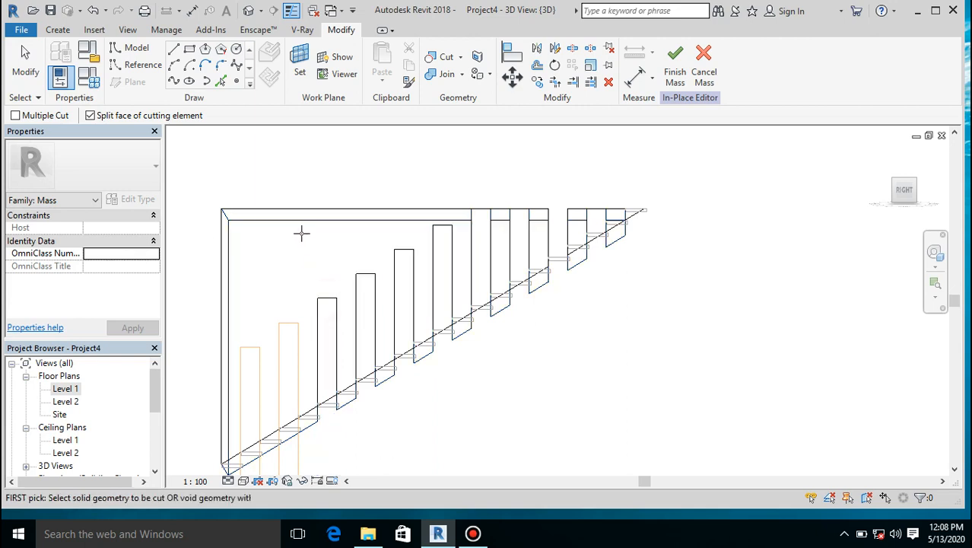
Cut the stair mass with the two remaining voids at the lower end of the flight and finish cutting geometry
left_click(302, 218)
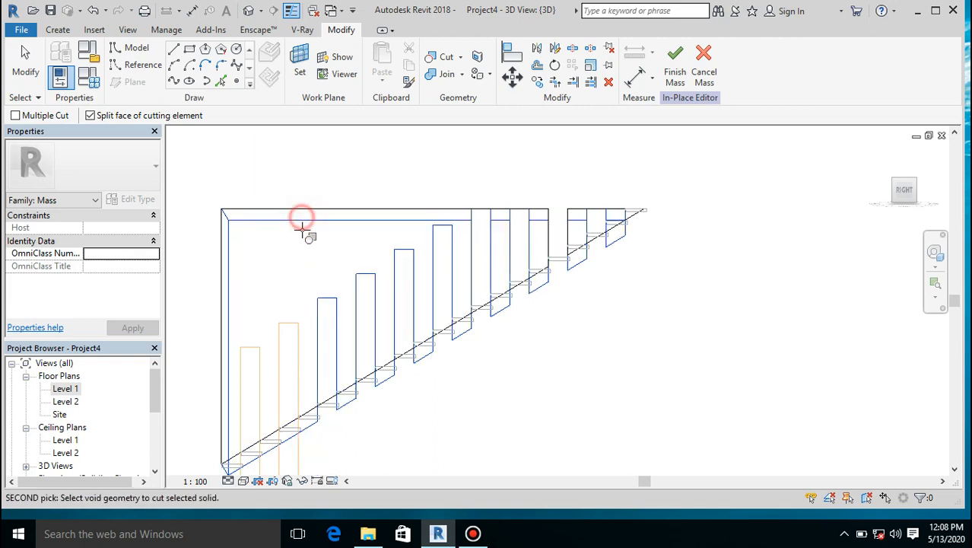
left_click(290, 323)
left_click(310, 219)
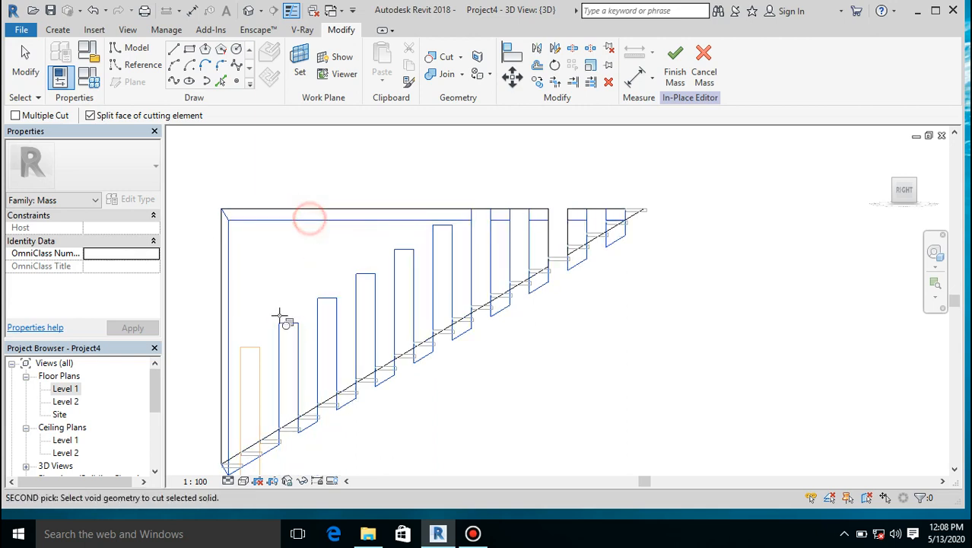
left_click(241, 347)
scroll(538, 243, "down", 3)
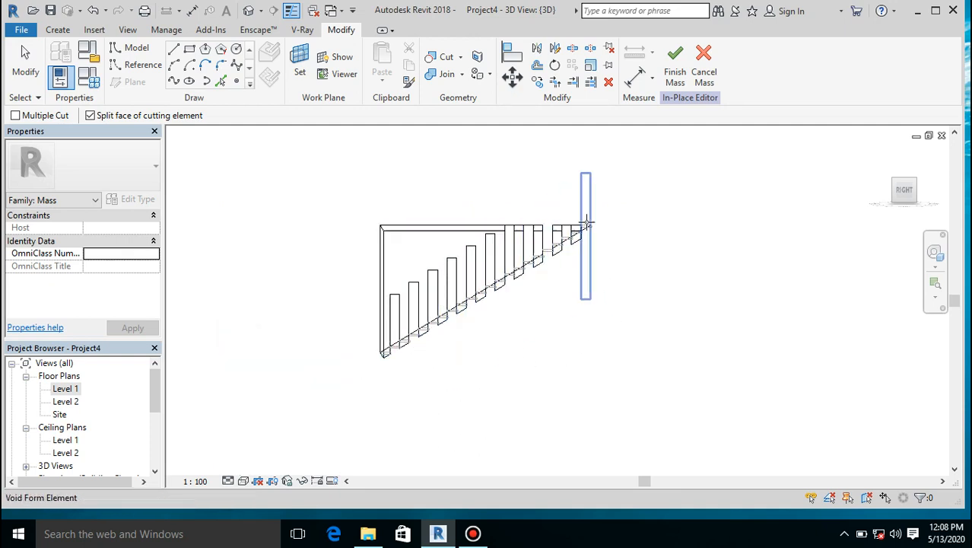
scroll(585, 221, "up", 3)
scroll(597, 285, "up", 3)
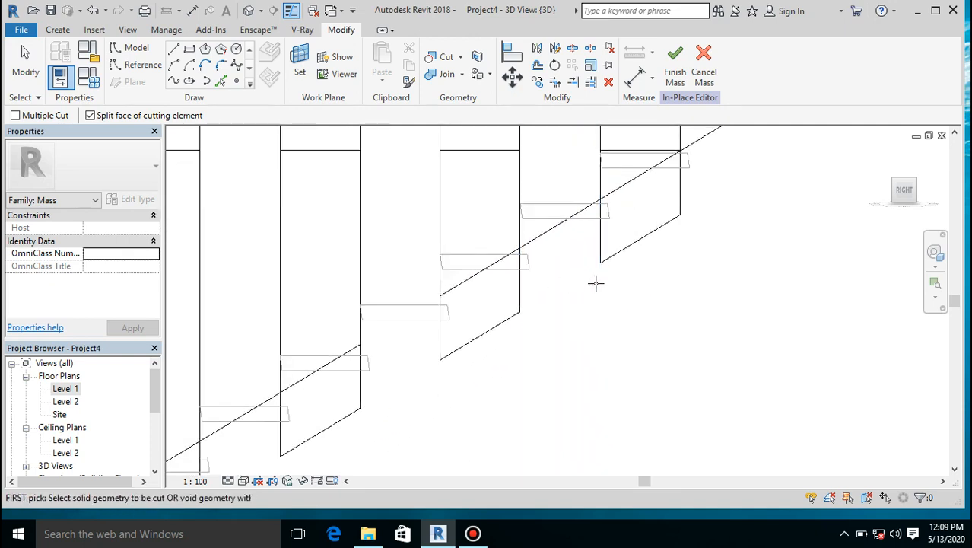
key("Escape")
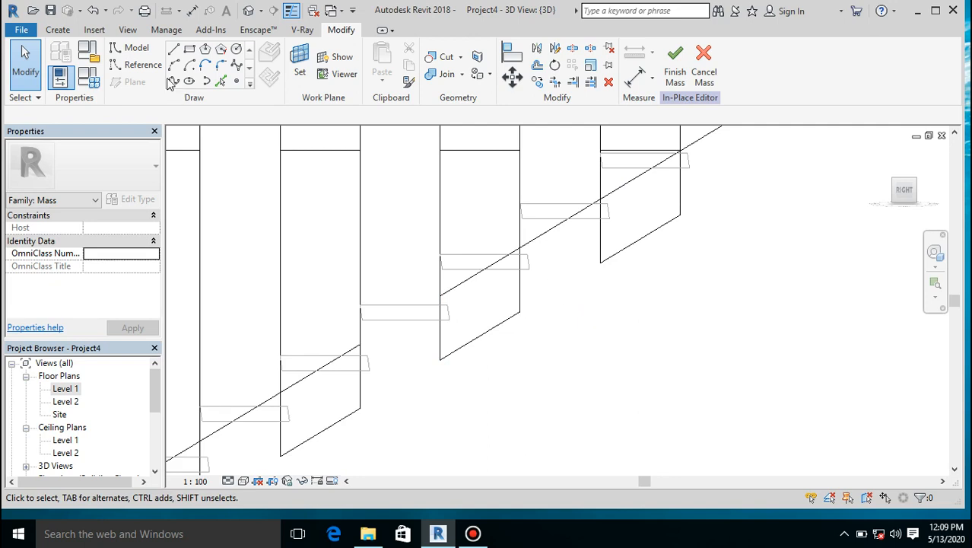
Sketch a closed rectangle of model lines, about 380 mm wide and 240 mm high, around the tread just above the gap near the upper end
left_click(172, 51)
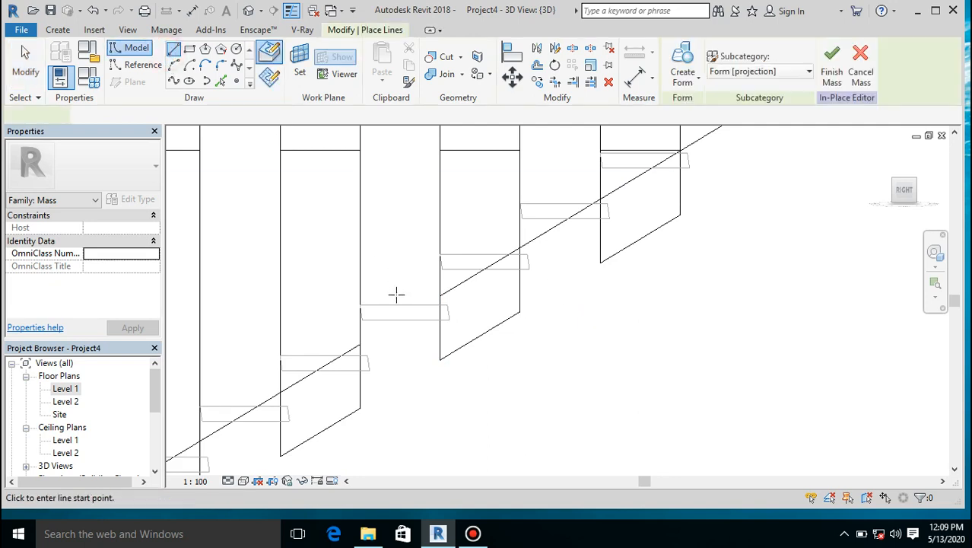
left_click(438, 297)
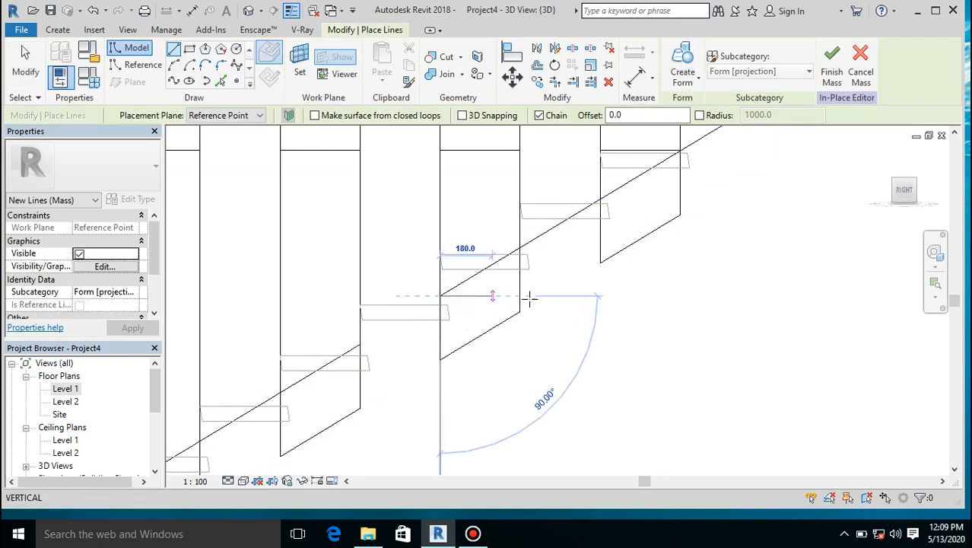
left_click(533, 295)
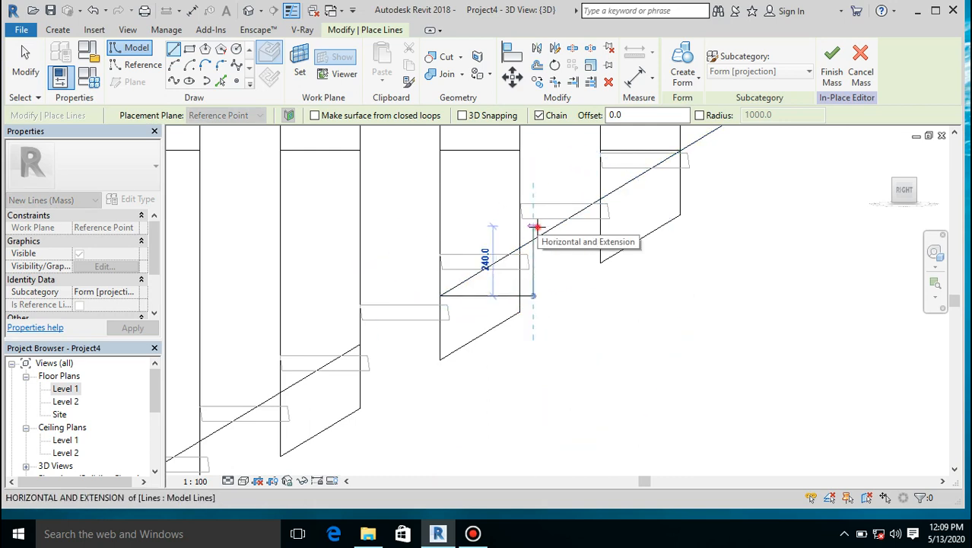
left_click(534, 226)
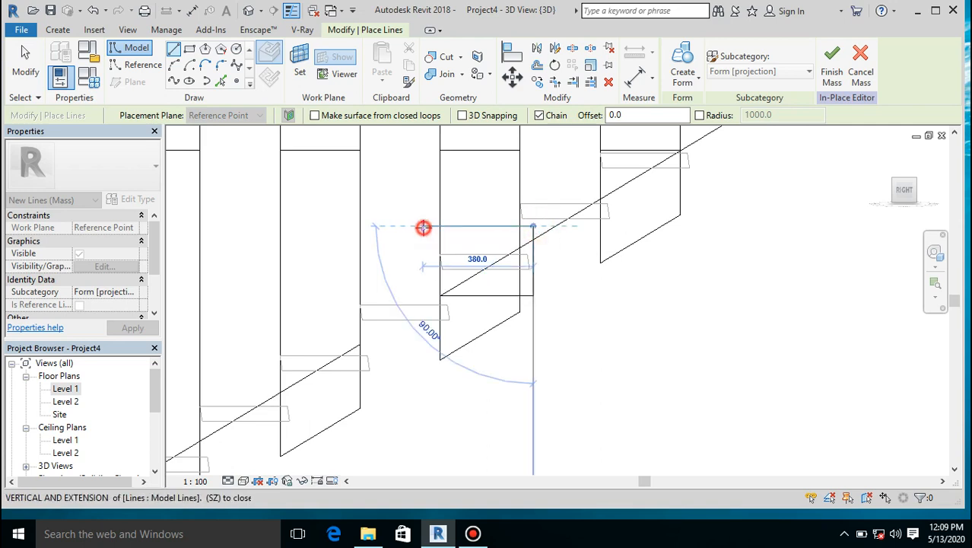
left_click(424, 227)
left_click(423, 295)
left_click(440, 296)
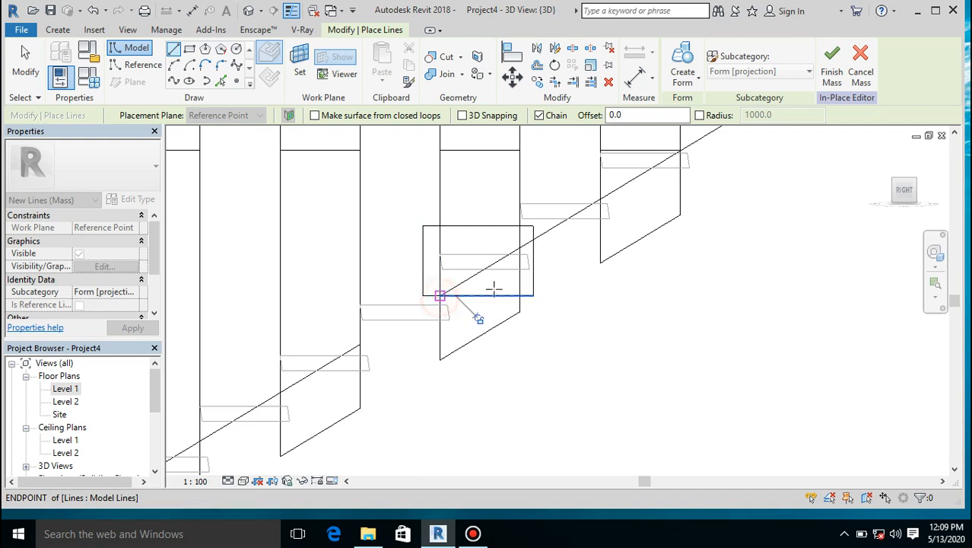
key("Escape")
key("Escape")
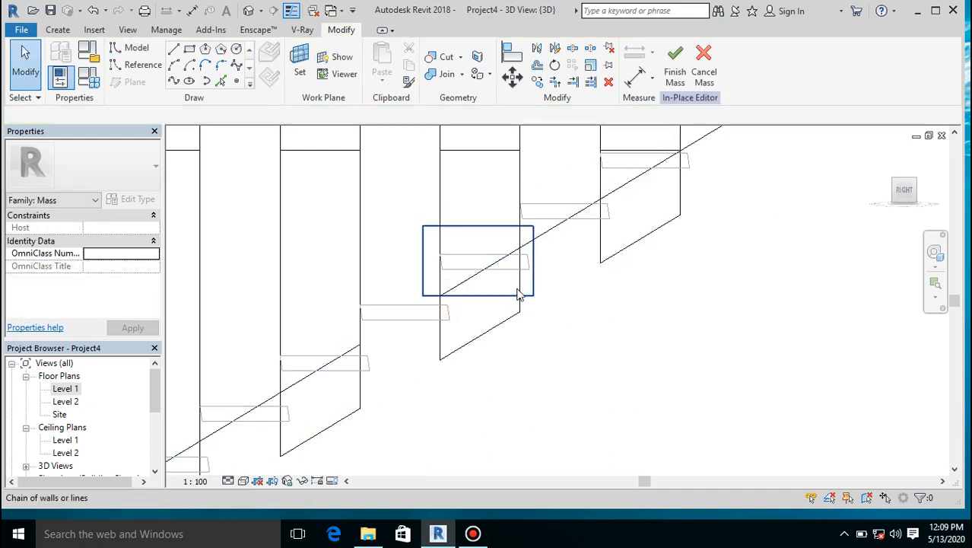
Select the whole rectangle of lines and create a solid form from it
left_click(533, 290)
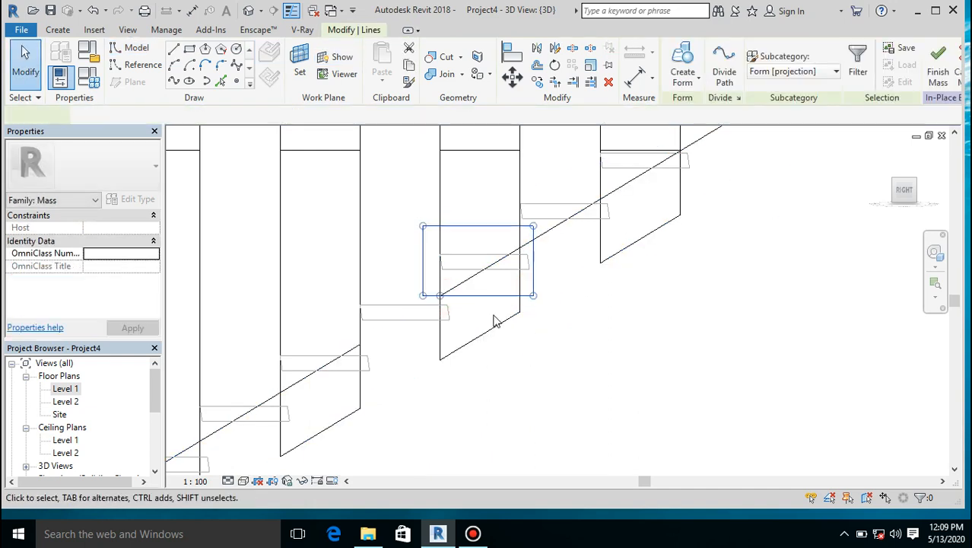
scroll(508, 285, "down", 3)
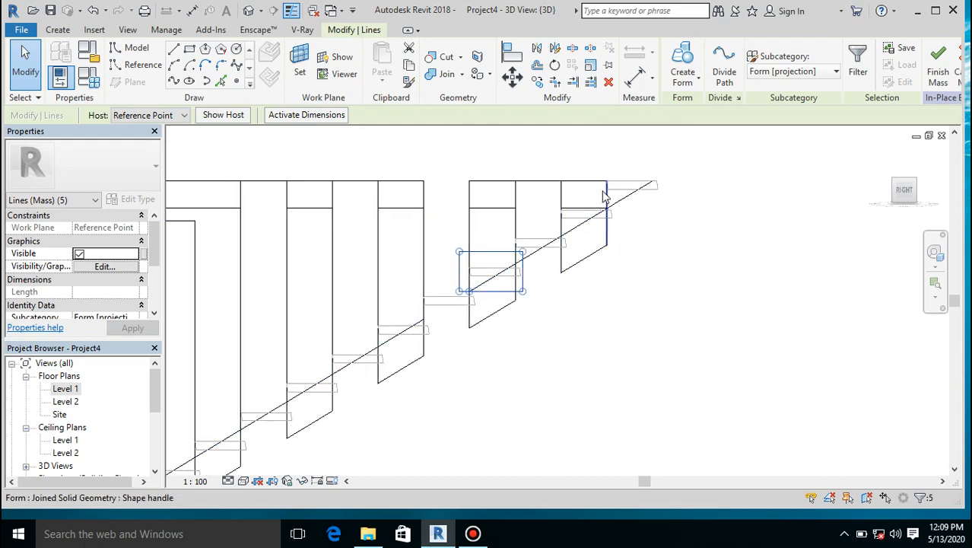
scroll(598, 213, "up", 2)
scroll(426, 336, "up", 5)
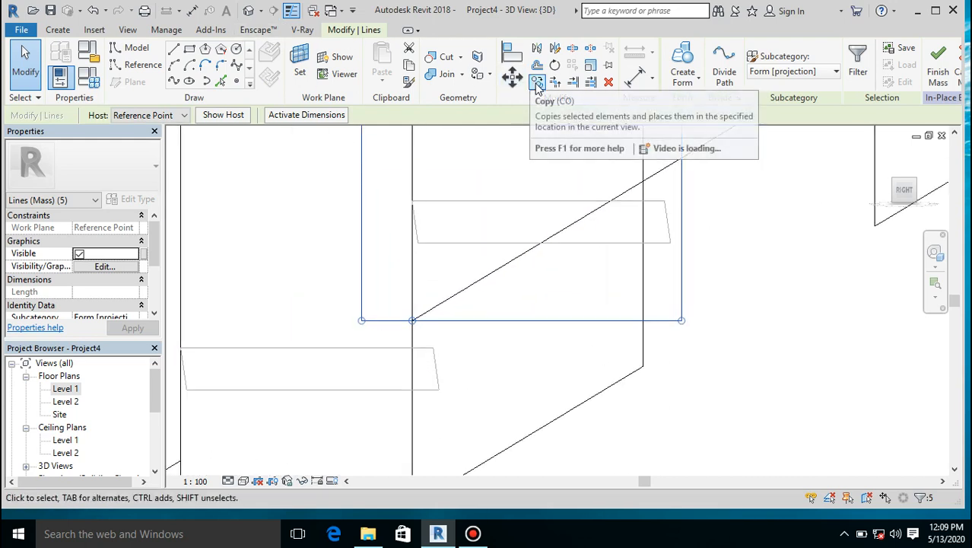
scroll(523, 263, "down", 5)
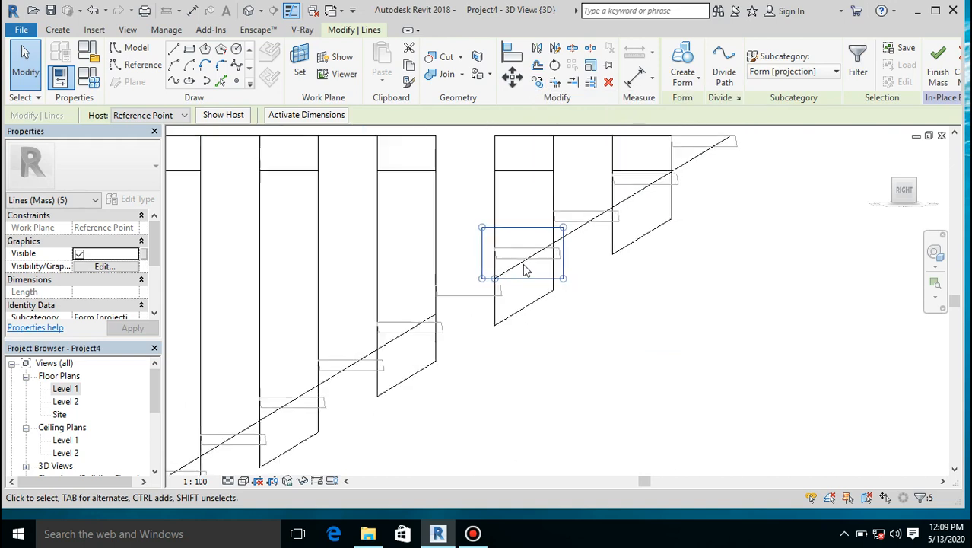
left_click(668, 84)
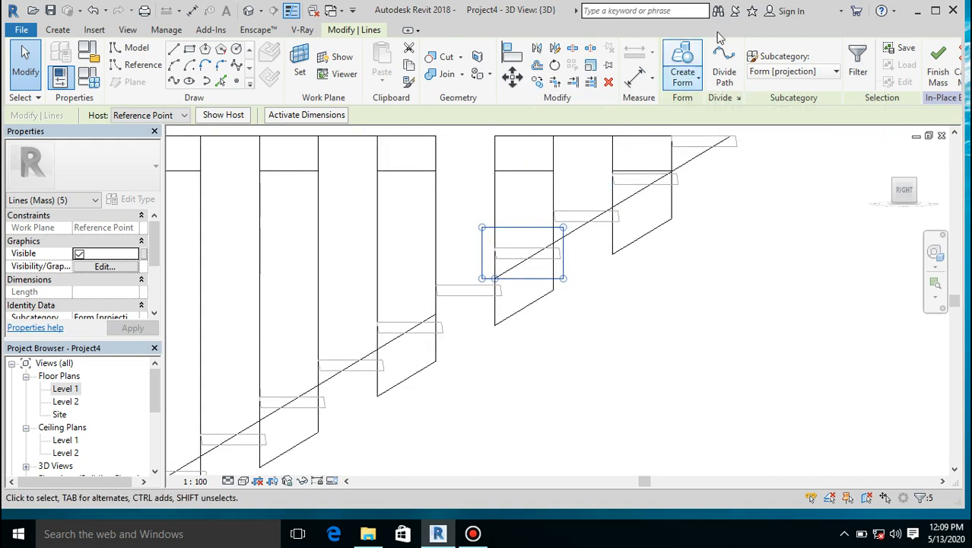
left_click(682, 64)
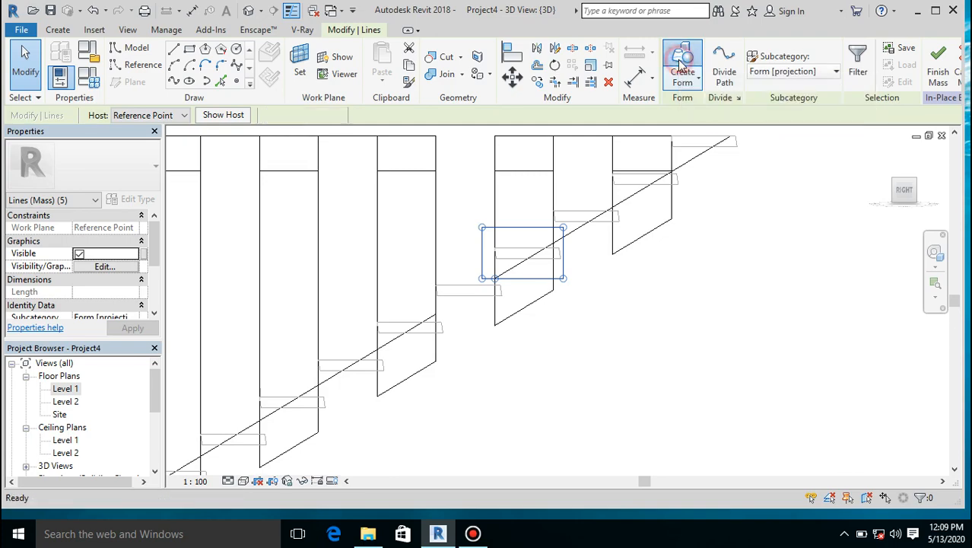
In the front view, stretch the new form to about 2583 mm long so it reaches the far edge of the treads
left_click(906, 201)
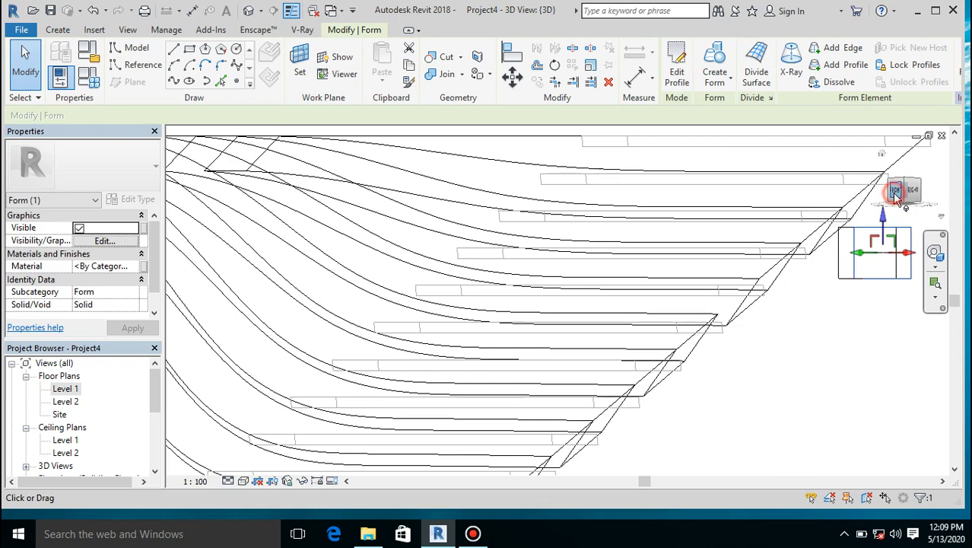
left_click(895, 193)
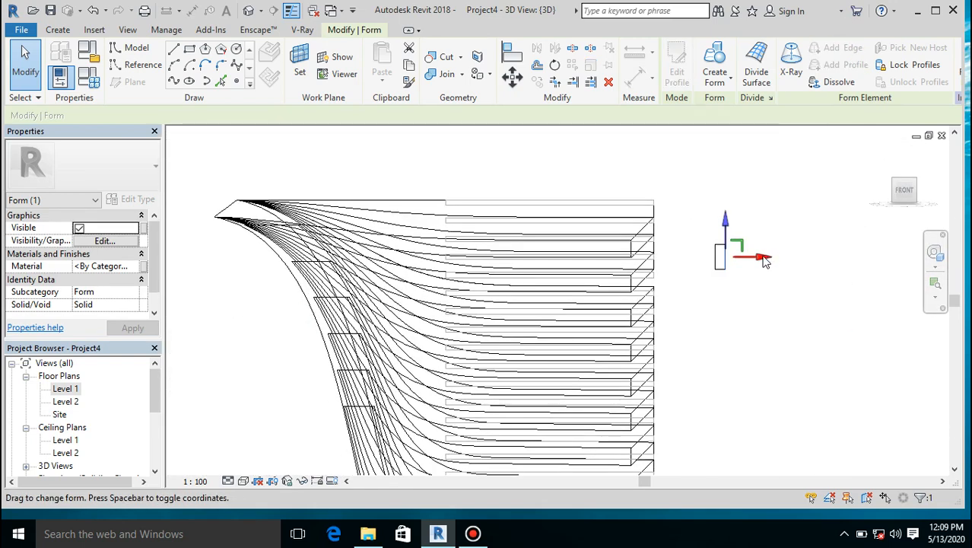
left_click_drag(767, 261, 666, 280)
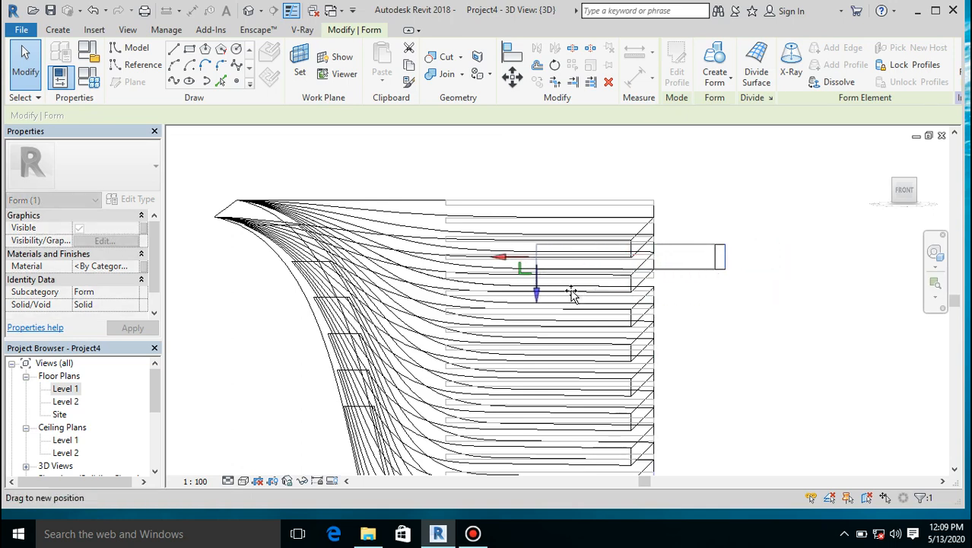
mouse_move(471, 302)
left_mouse_down()
mouse_move(495, 303)
mouse_move(486, 303)
left_mouse_up()
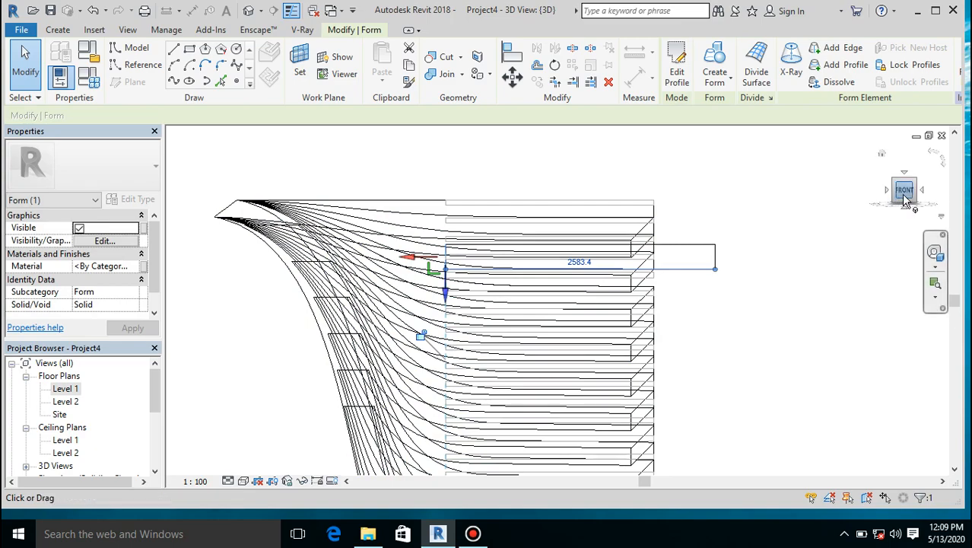
In the right view, start a multiple copy of the form from the stair's sloped line and place one at the second tread above
left_click(904, 198)
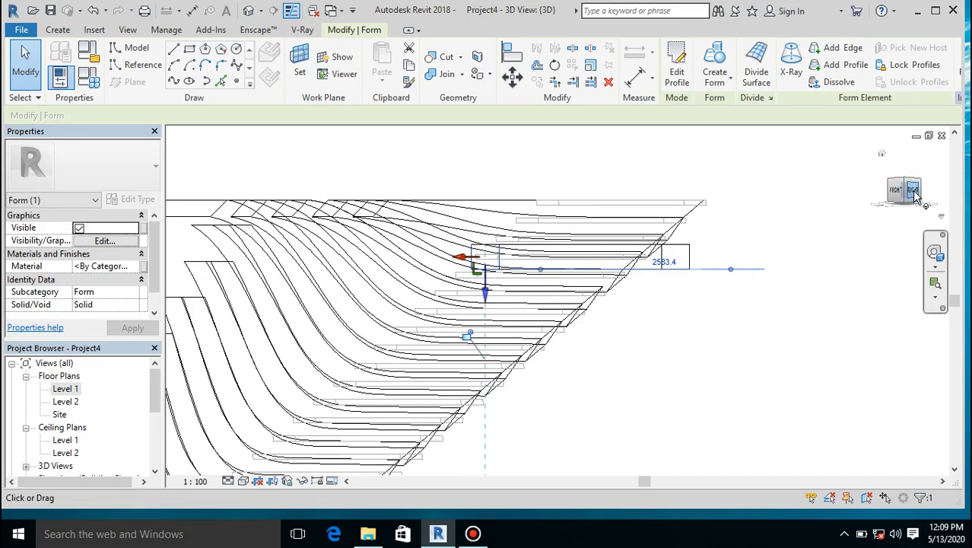
left_click(916, 193)
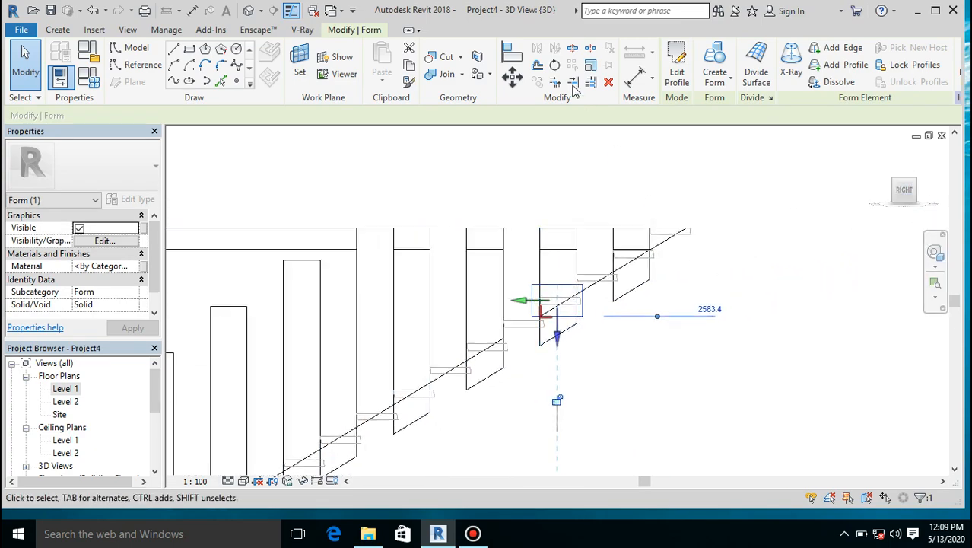
scroll(559, 335, "up", 4)
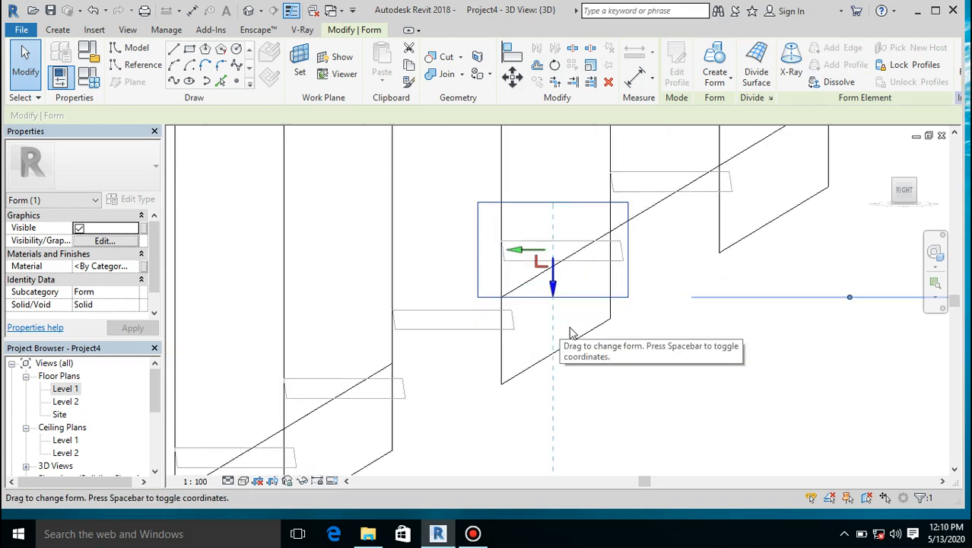
left_click(636, 370)
left_click_drag(656, 273, 625, 307)
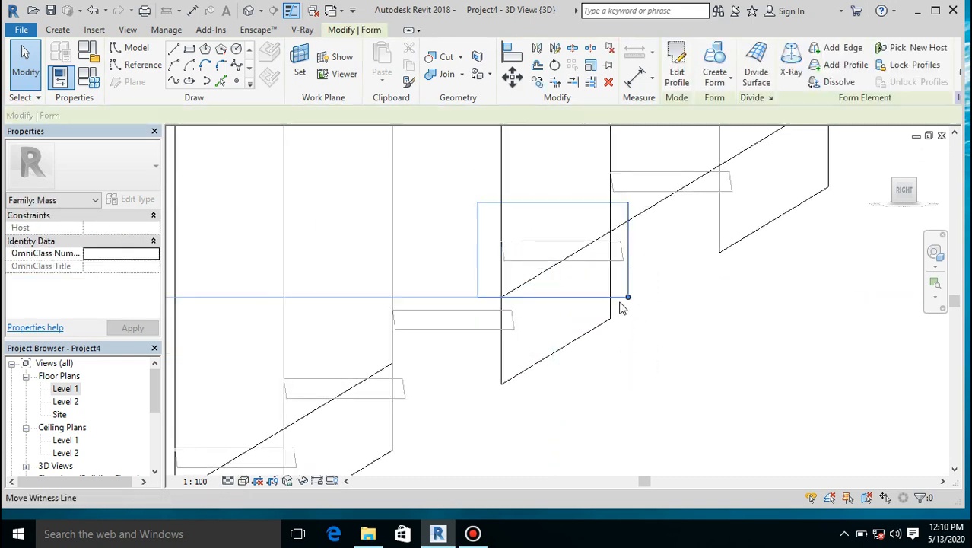
left_click(538, 82)
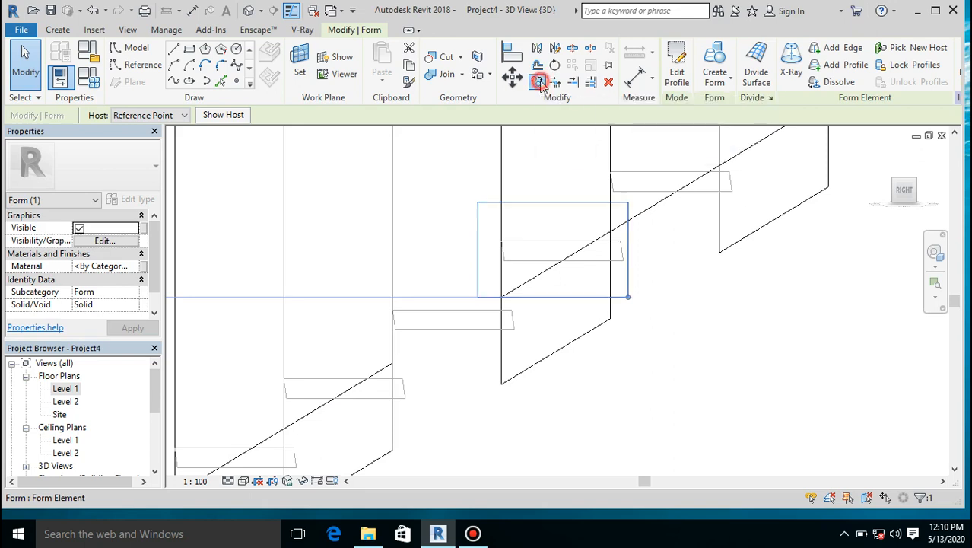
left_click(496, 297)
scroll(604, 332, "down", 2)
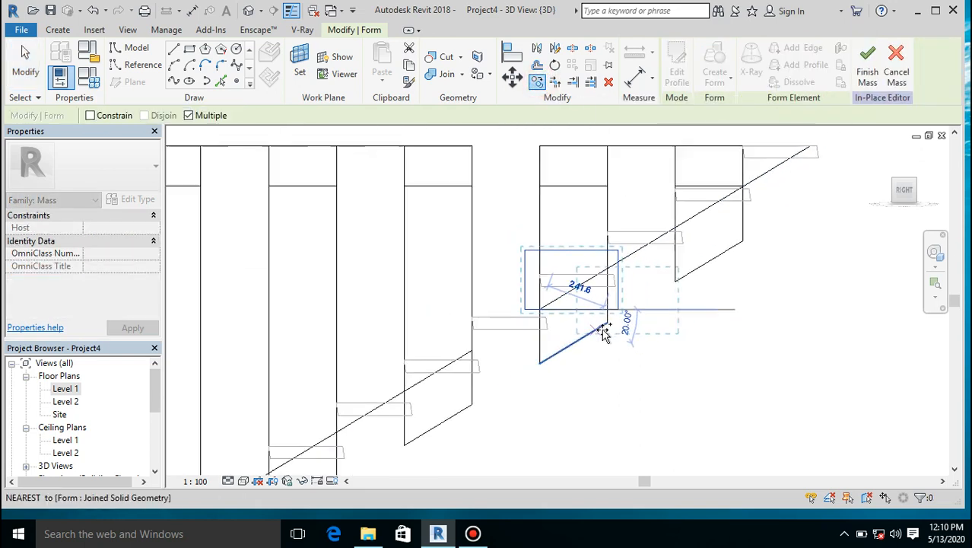
scroll(685, 232, "up", 3)
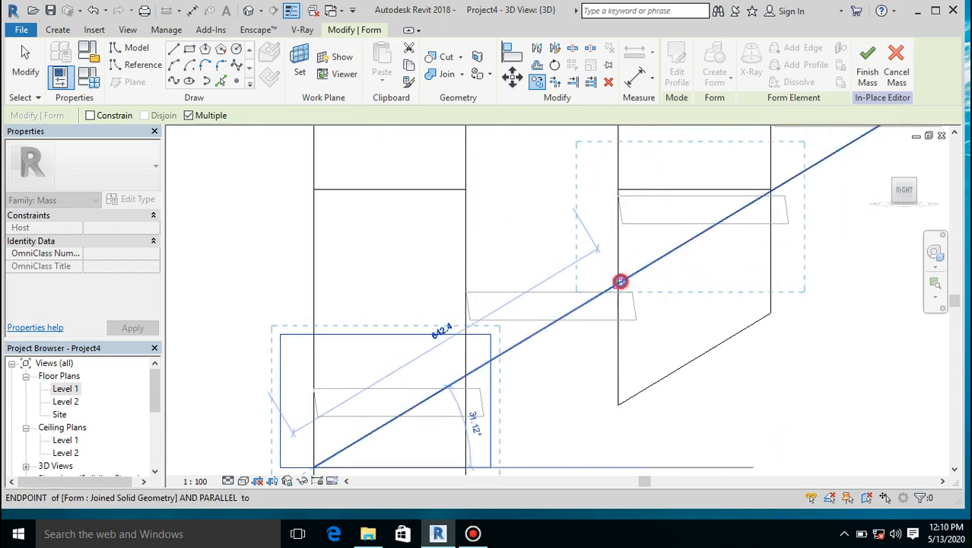
left_click(620, 280)
Place two more copies of the form down the flight, on the first two alternate treads below the original
scroll(676, 285, "down", 4)
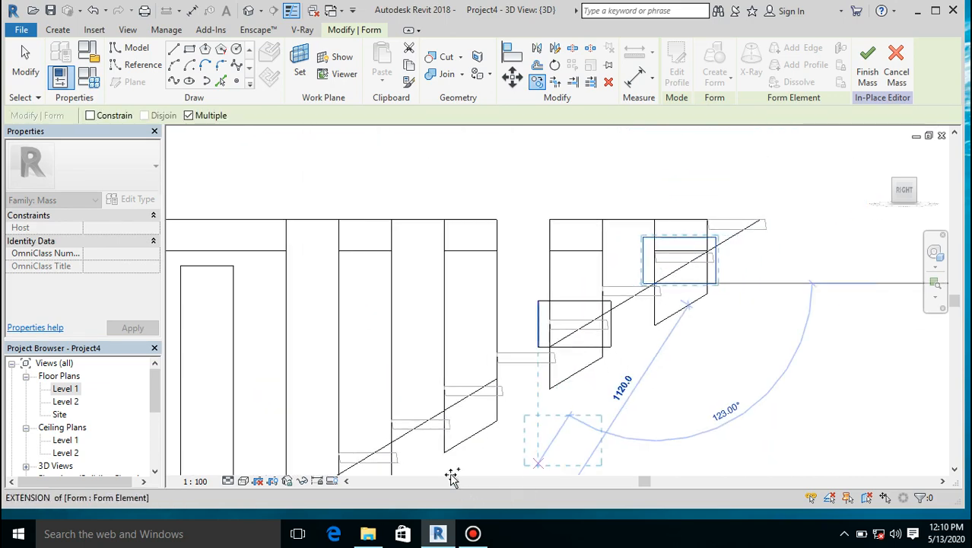
left_click(447, 409)
scroll(447, 410, "down", 5)
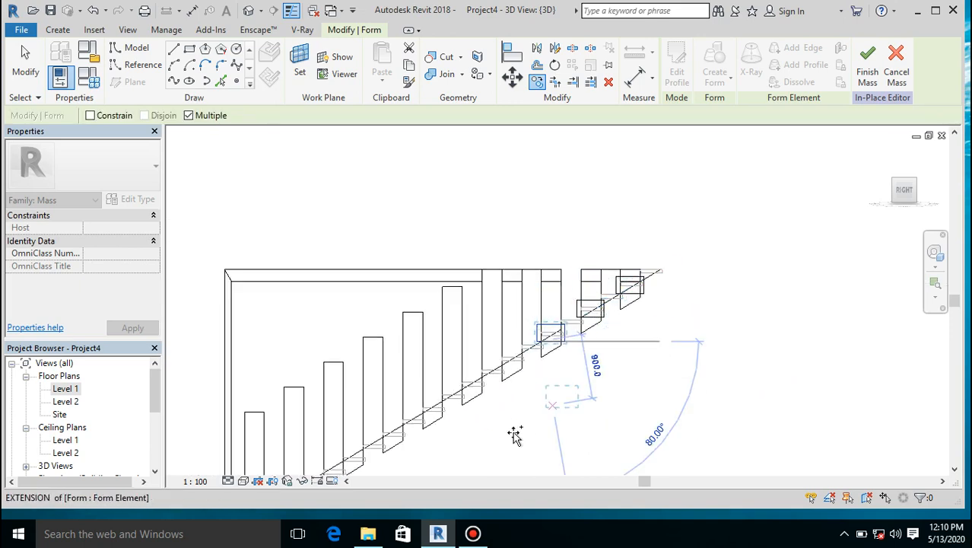
scroll(480, 442, "up", 3)
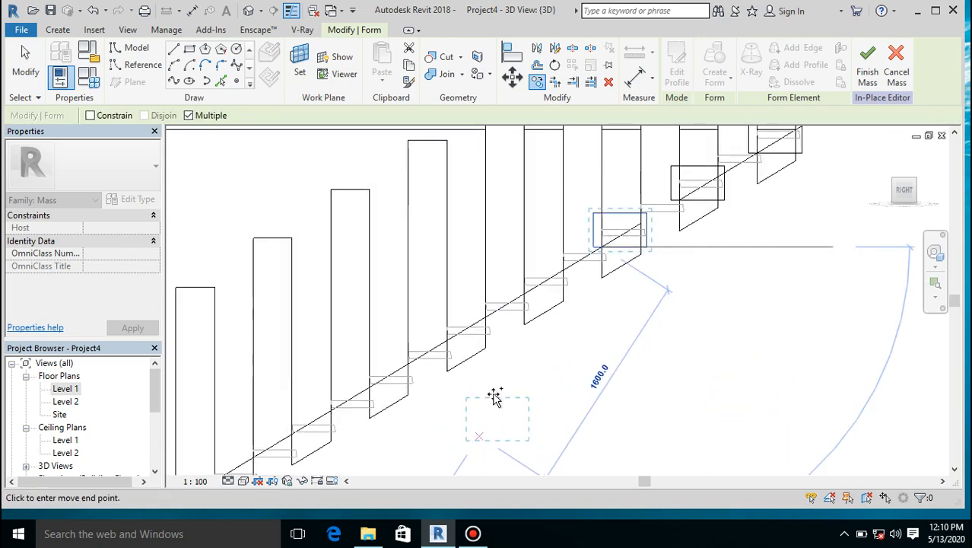
left_click(525, 295)
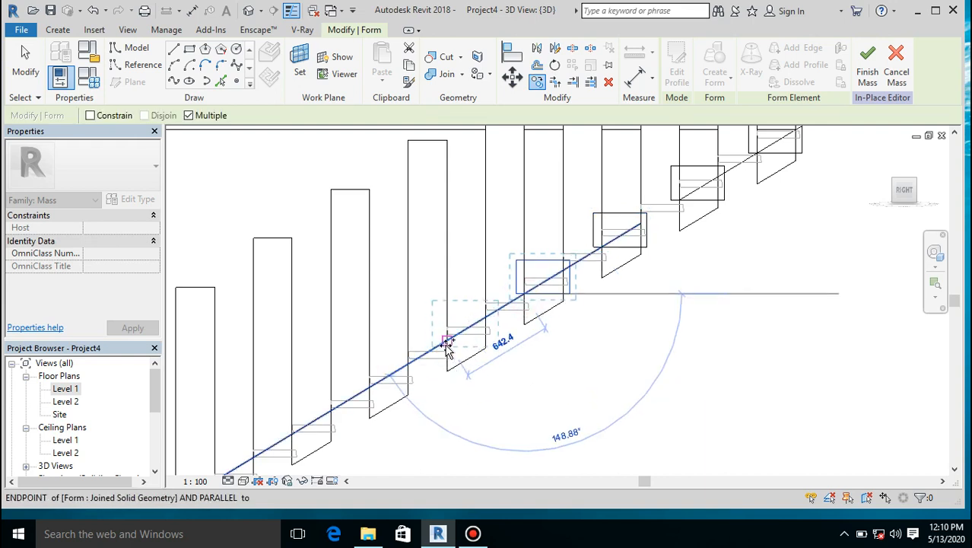
Continue copying the form down the flight onto the following three alternate treads, aligning each with the sloped line
left_click(446, 348)
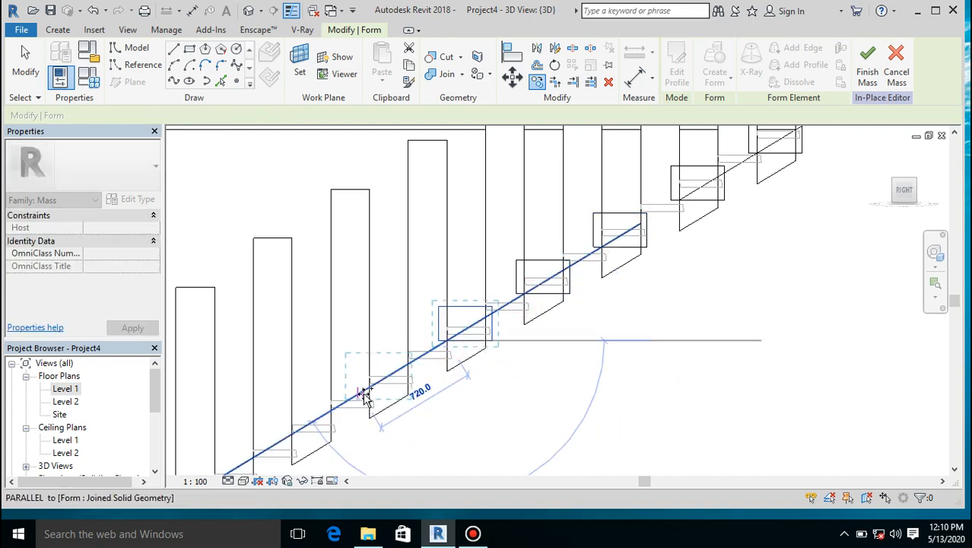
left_click(369, 390)
scroll(544, 350, "down", 4)
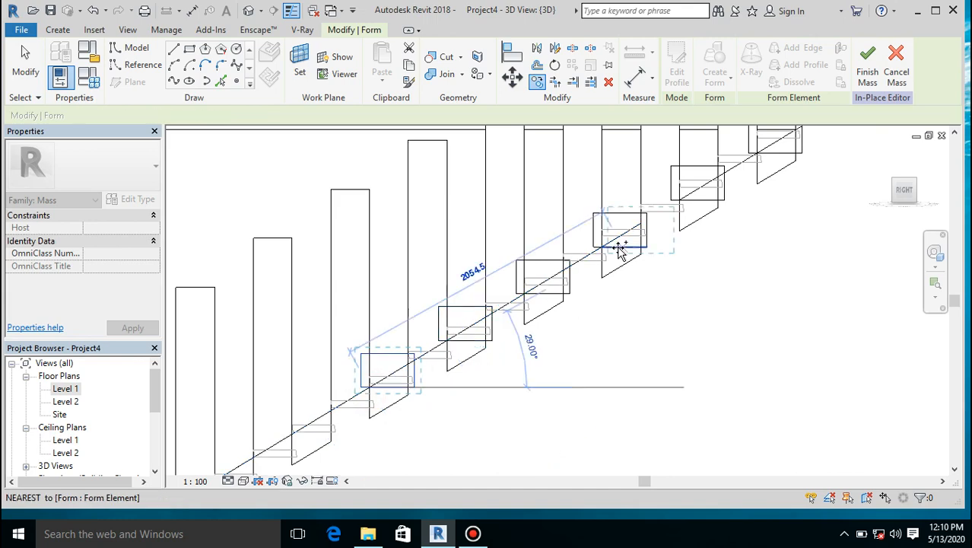
scroll(506, 347, "up", 5)
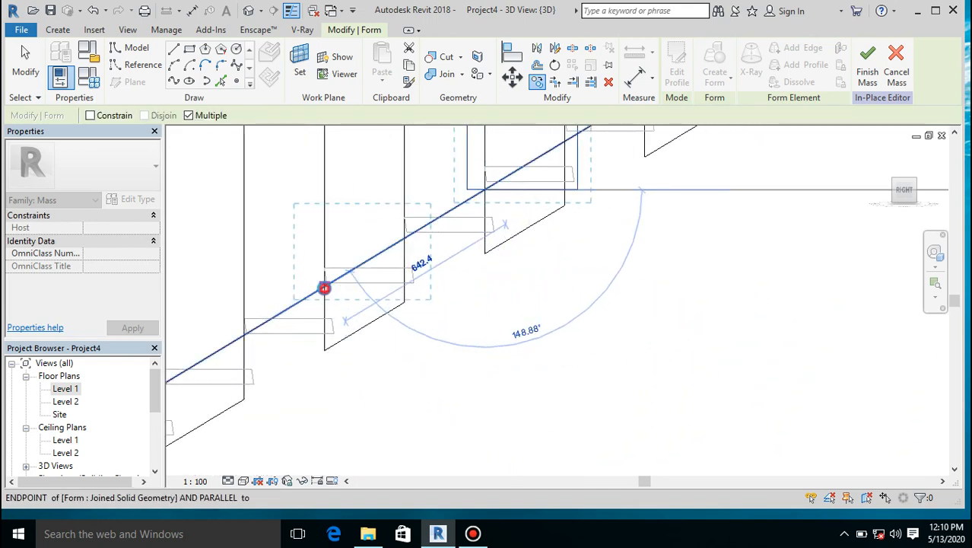
left_click(325, 286)
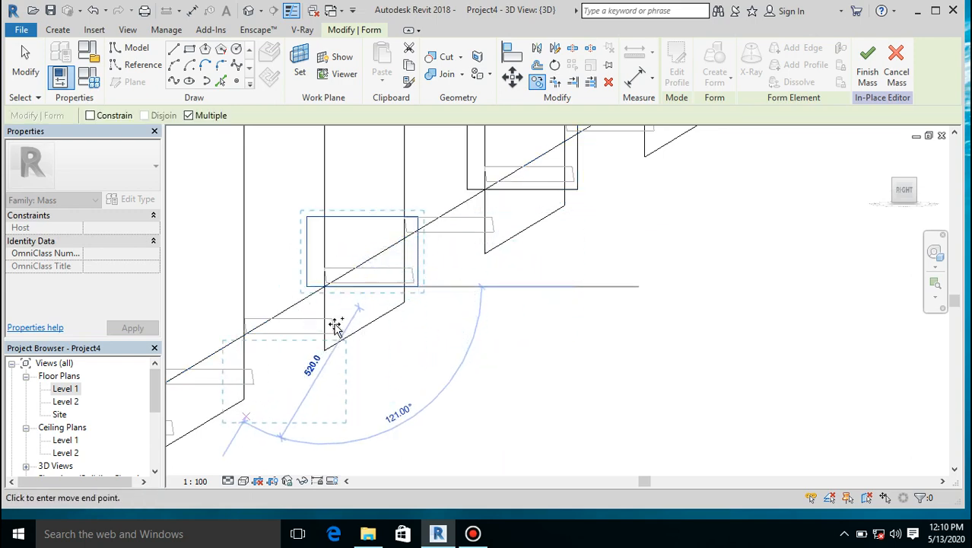
scroll(490, 185, "down", 3)
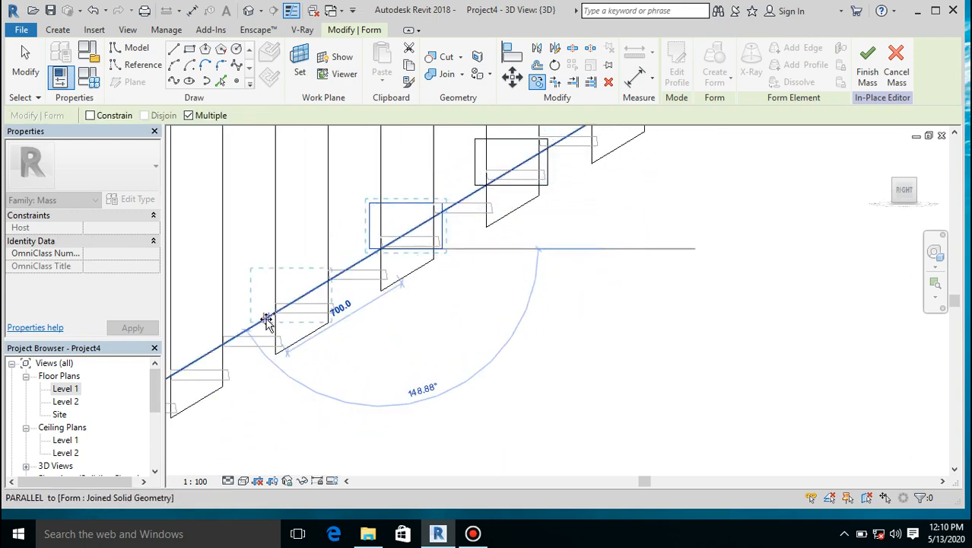
Copy the rectangular form down the stair onto the next notch corner of the mass, keeping multiple copying active
scroll(266, 321, "up", 5)
scroll(305, 298, "up", 6)
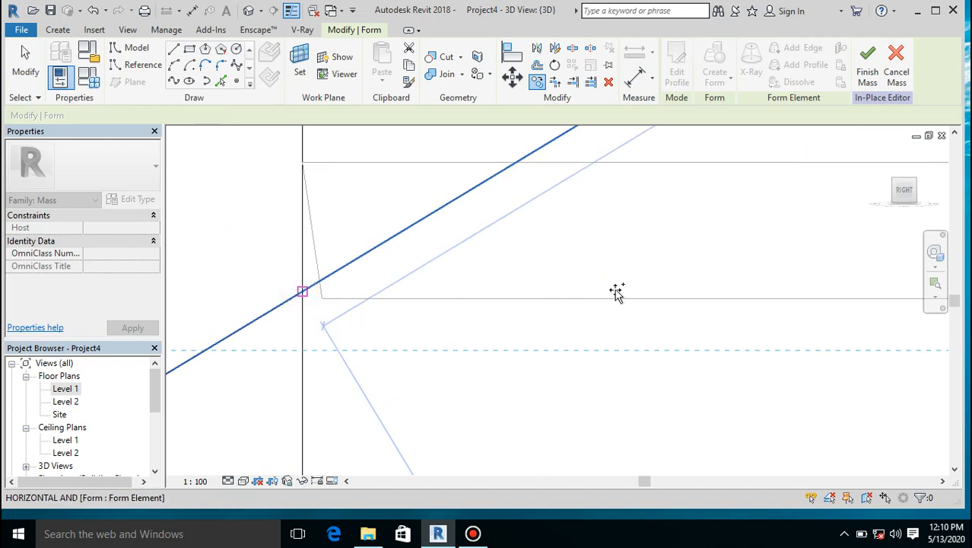
scroll(617, 291, "down", 4)
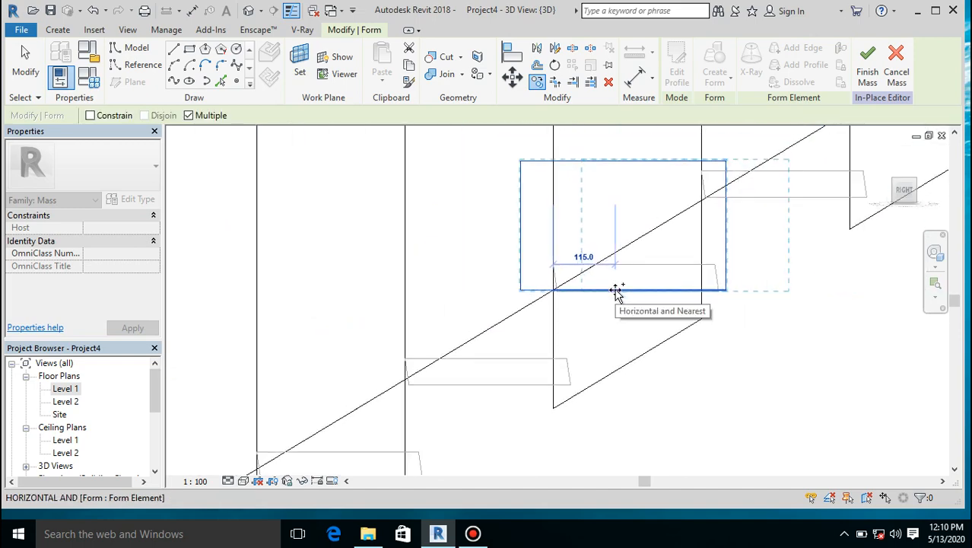
scroll(616, 292, "down", 3)
scroll(404, 425, "up", 4)
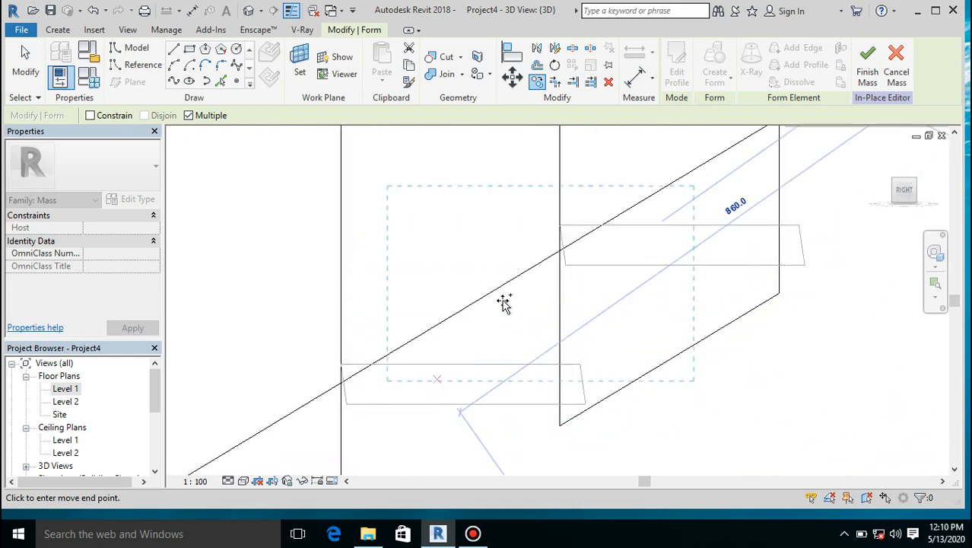
left_click(559, 251)
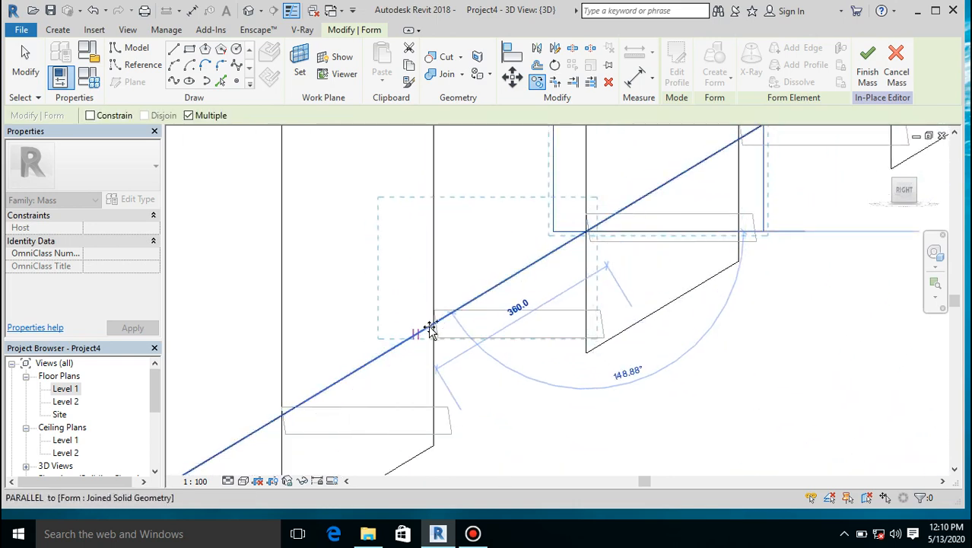
Place further copies of the rectangular form on the lower notch corners, down to the lowest corner of the mass, and end copying
scroll(588, 278, "down", 2)
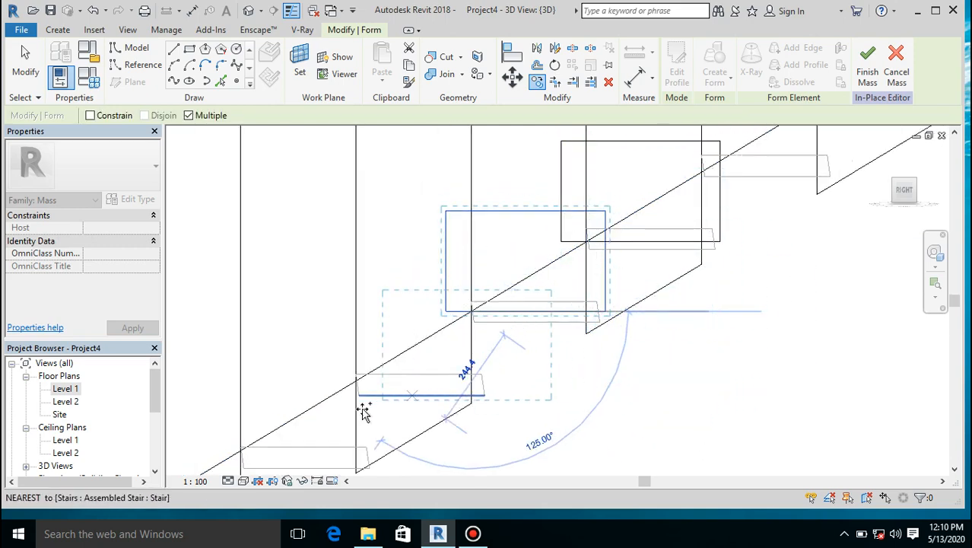
scroll(343, 407, "up", 2)
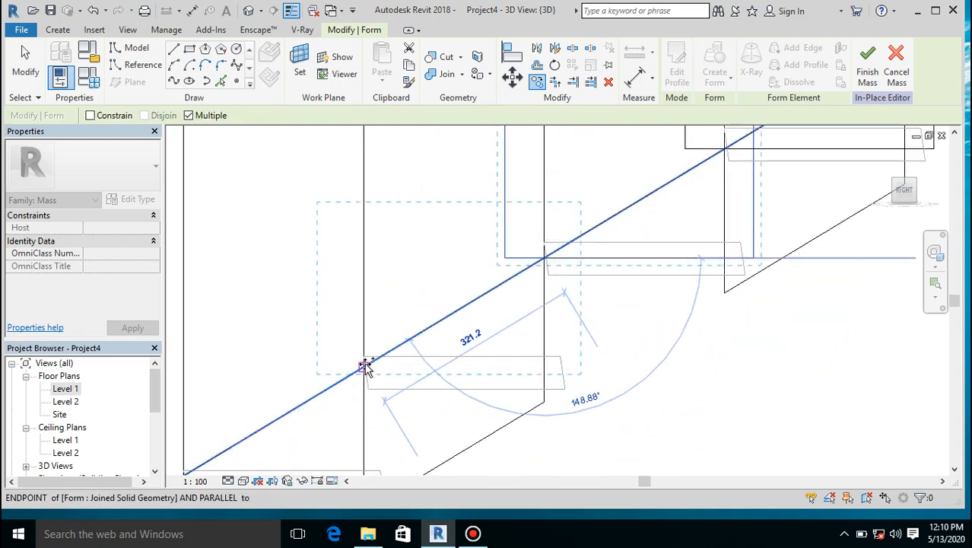
scroll(609, 337, "down", 3)
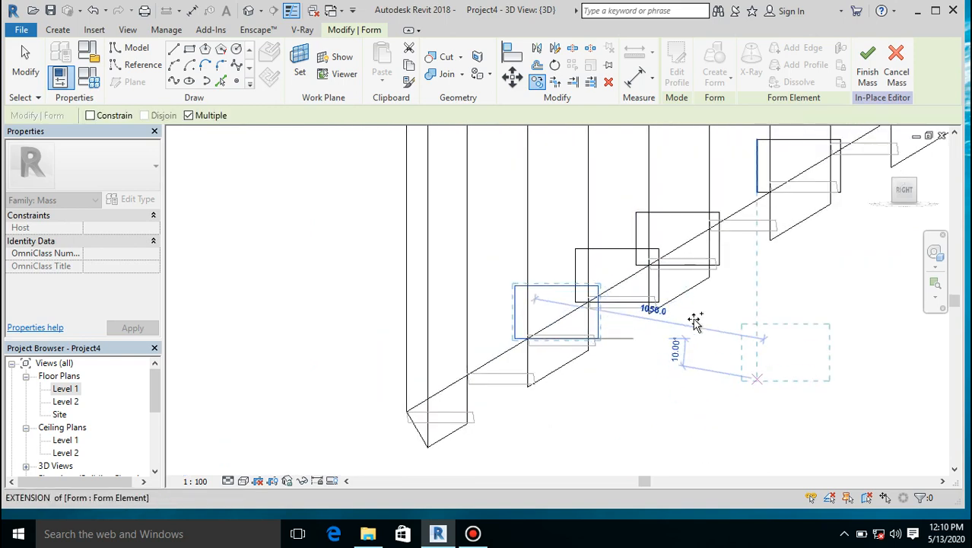
scroll(411, 441, "up", 2)
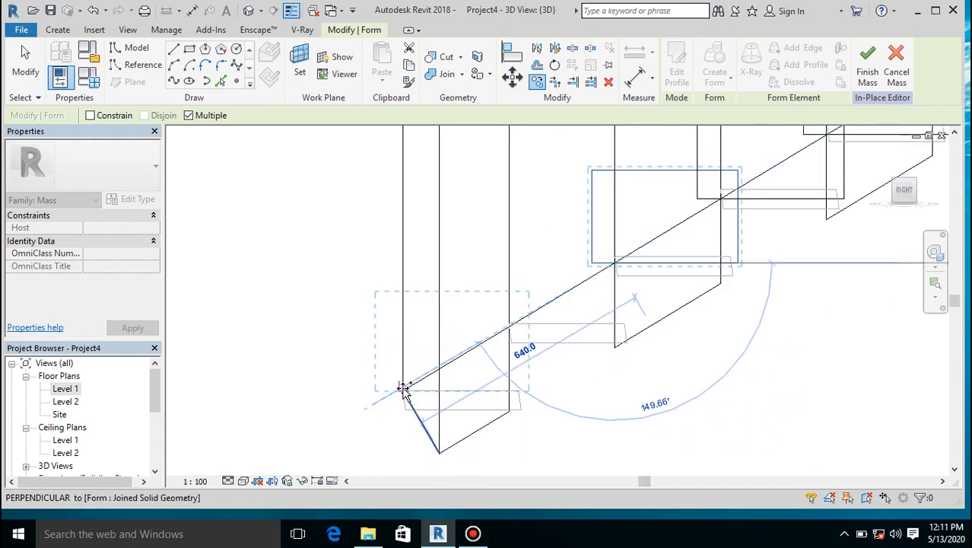
left_click(403, 391)
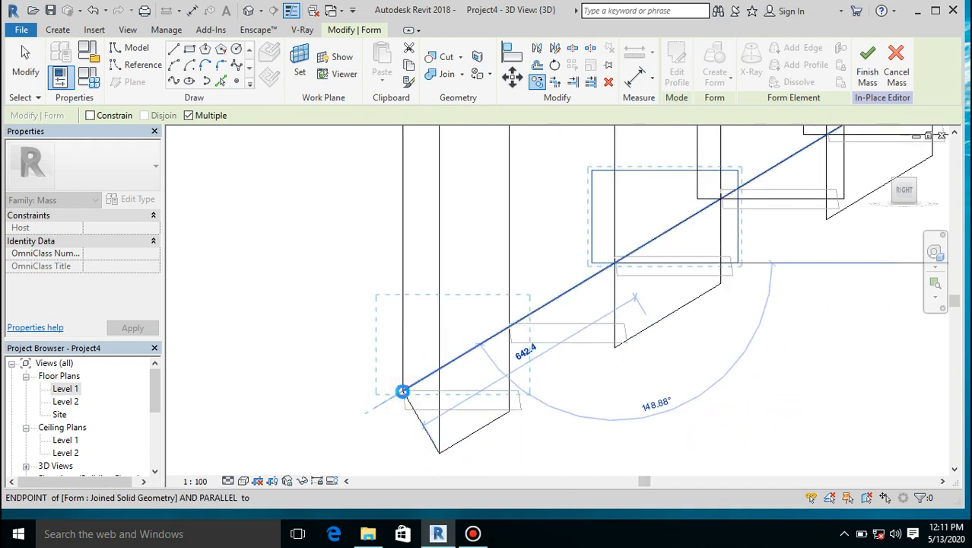
key("Escape")
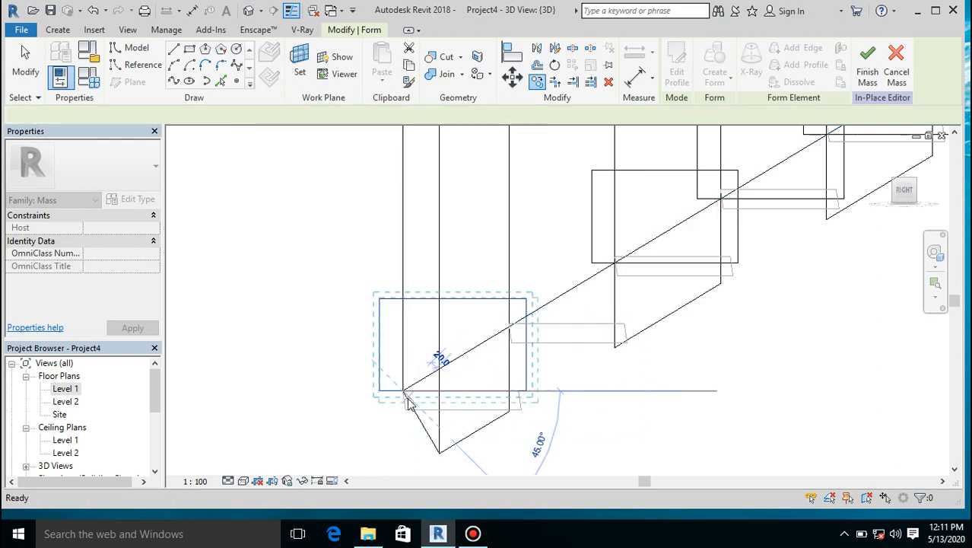
key("Escape")
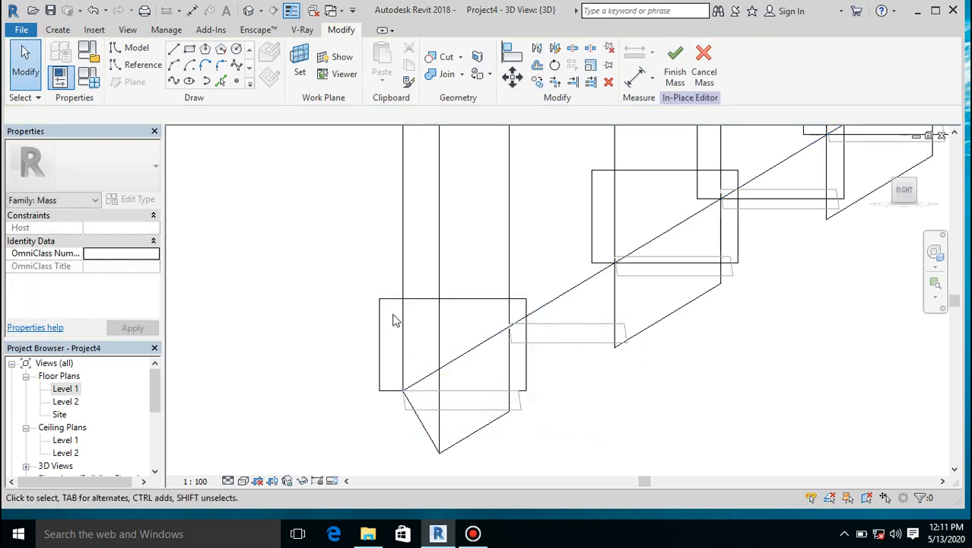
Delete the surplus rectangular form sitting on the intermediate stair corner between two regularly spaced ones
left_click_drag(852, 171, 836, 192)
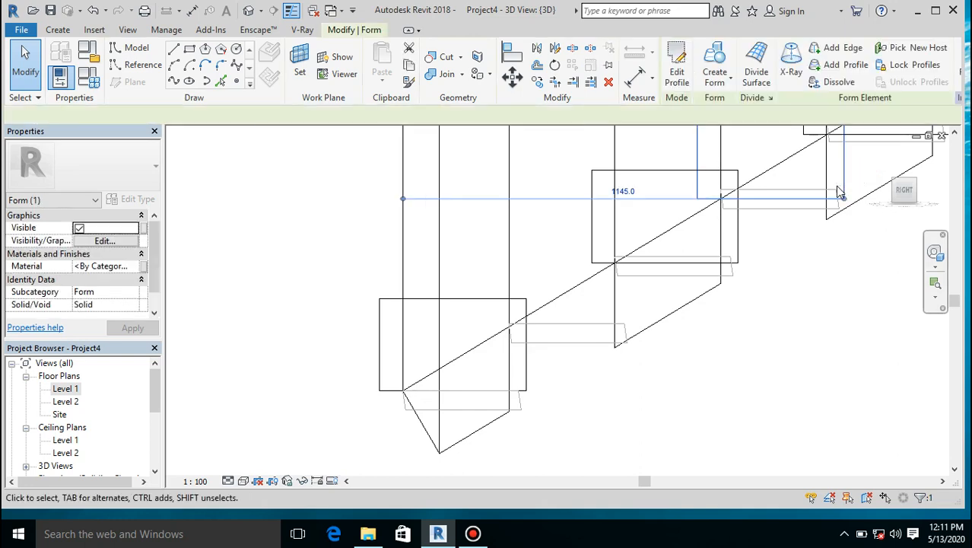
key("Delete")
scroll(607, 309, "down", 5)
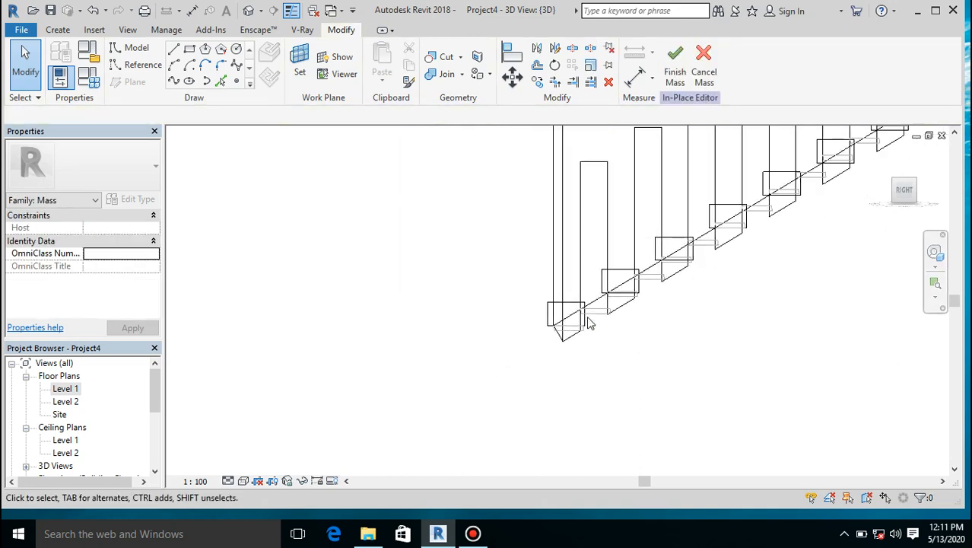
scroll(556, 347, "up", 4)
left_click(653, 302)
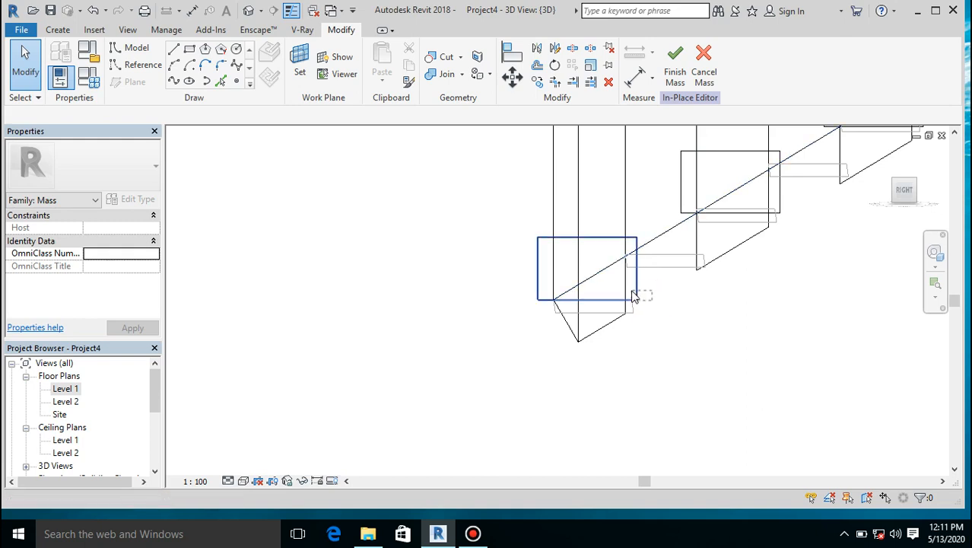
left_click(582, 327)
scroll(477, 342, "down", 2)
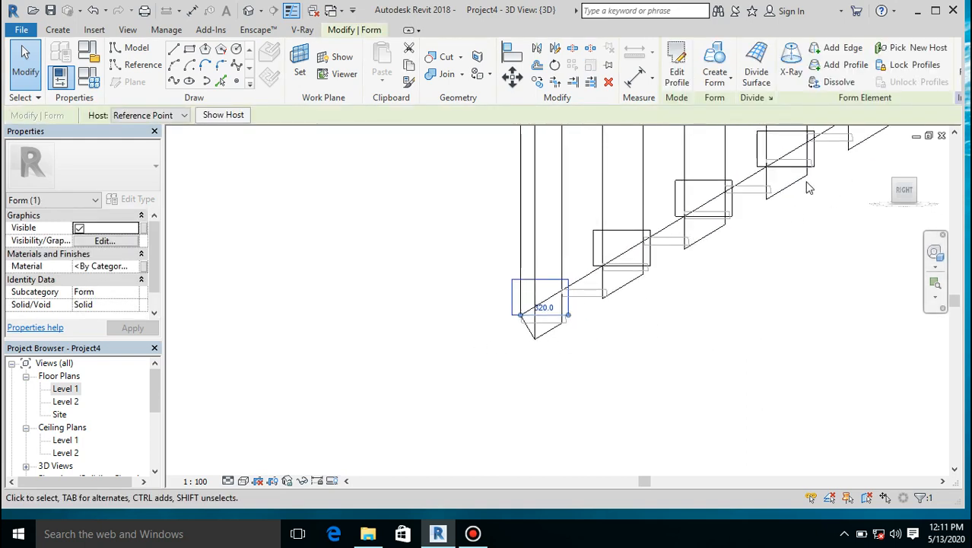
scroll(729, 206, "up", 4)
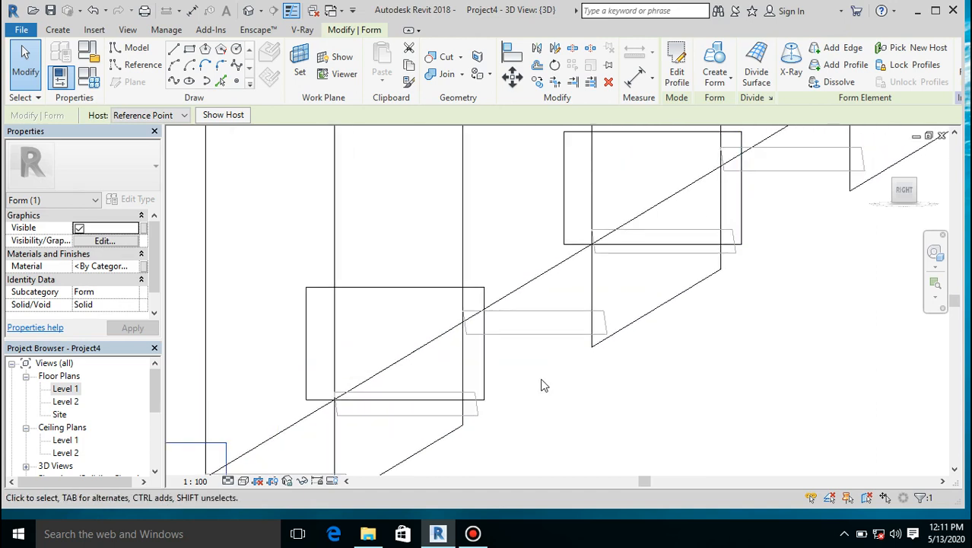
left_click(483, 384)
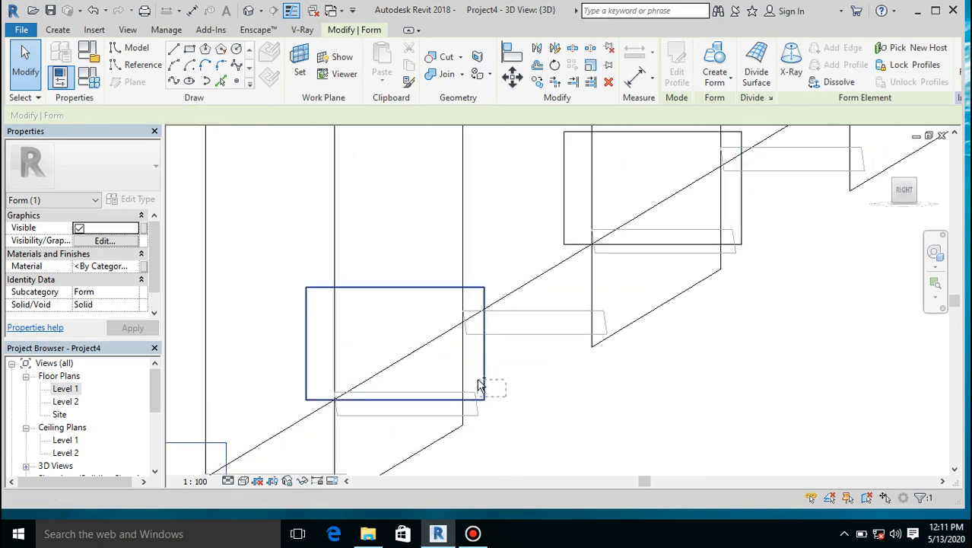
left_click(736, 212, "ctrl")
scroll(537, 347, "down", 5)
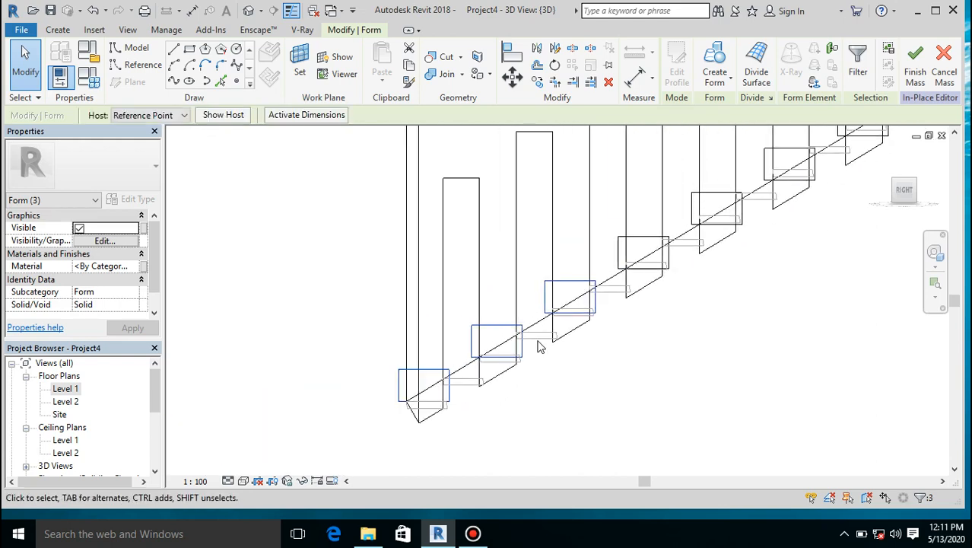
scroll(837, 155, "up", 3)
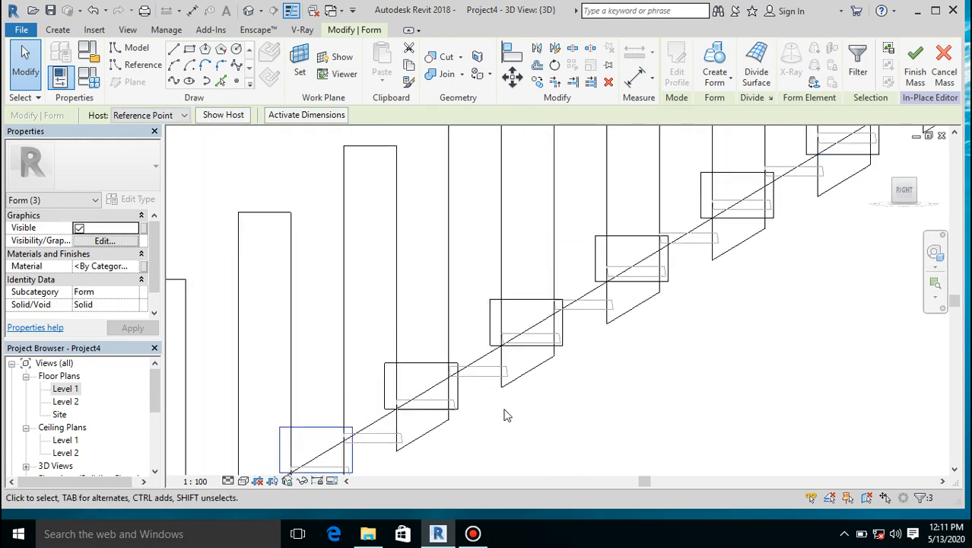
left_click(455, 397, "ctrl")
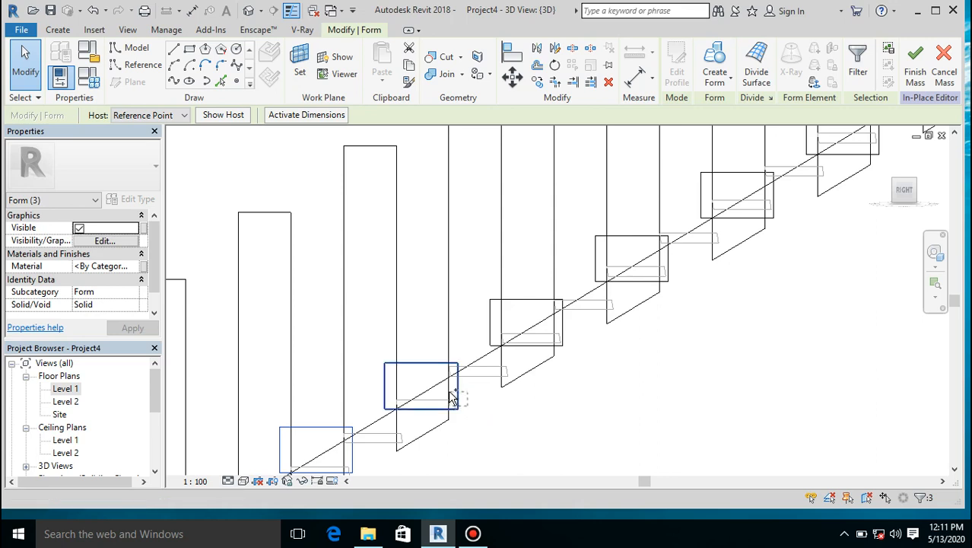
left_click(562, 323, "ctrl")
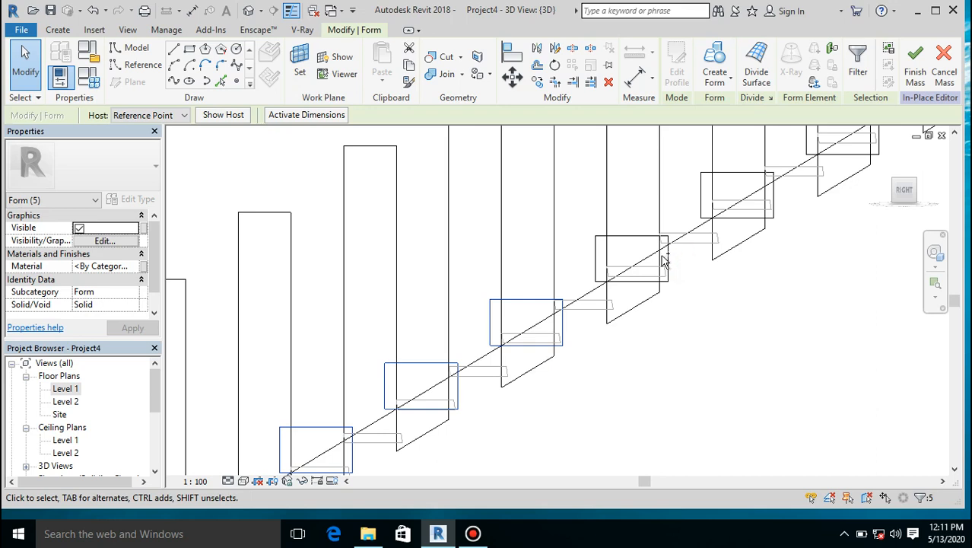
left_click(664, 262, "ctrl")
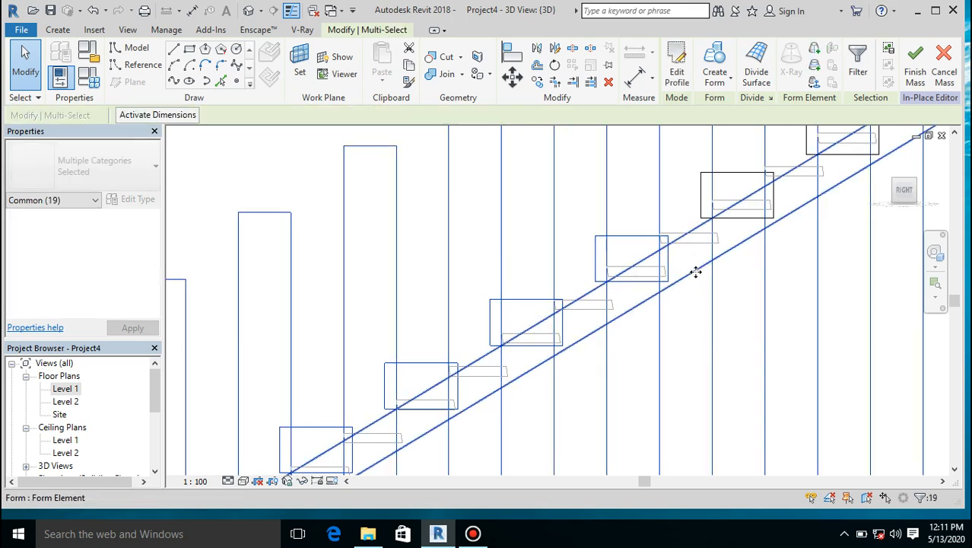
left_click(690, 267)
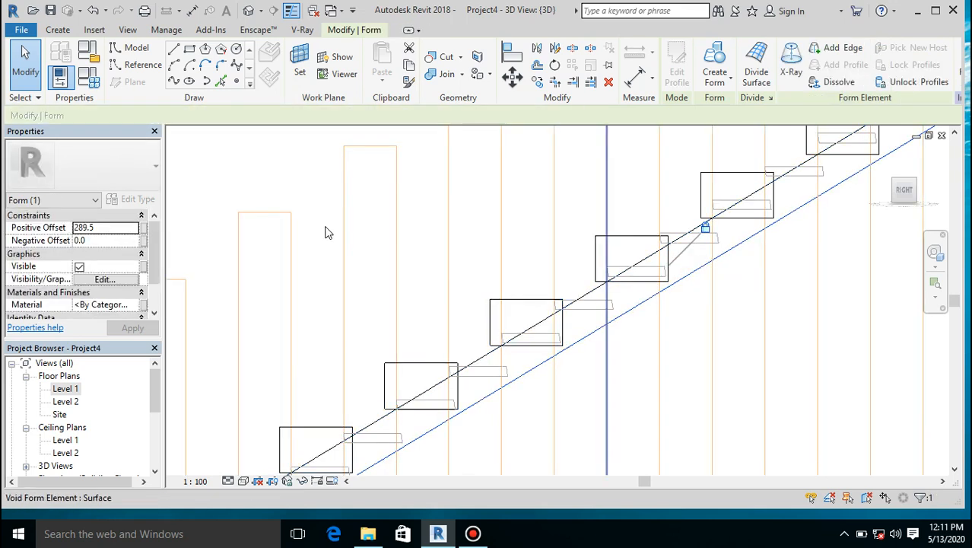
left_click(303, 191)
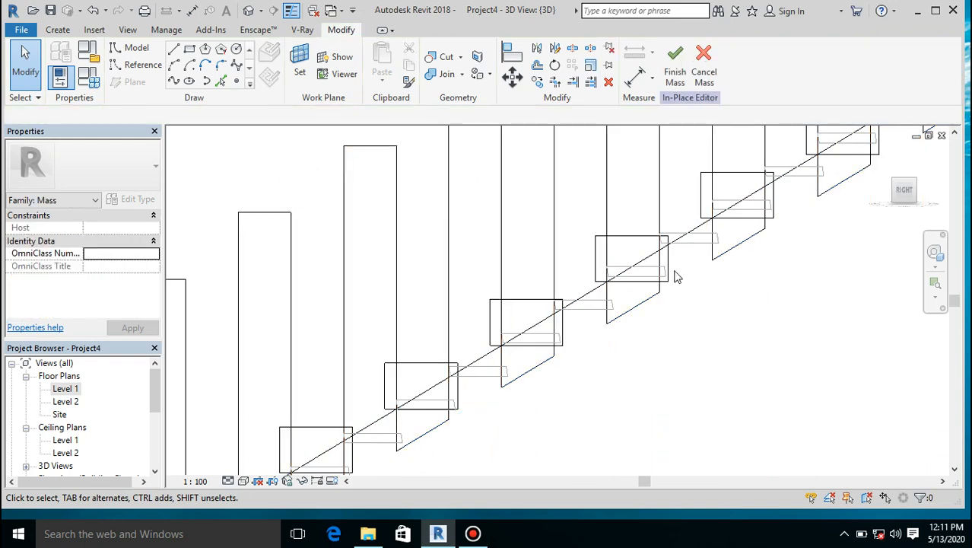
Select three neighbouring rectangular forms together in the middle of the stair flight
scroll(666, 263, "up", 2)
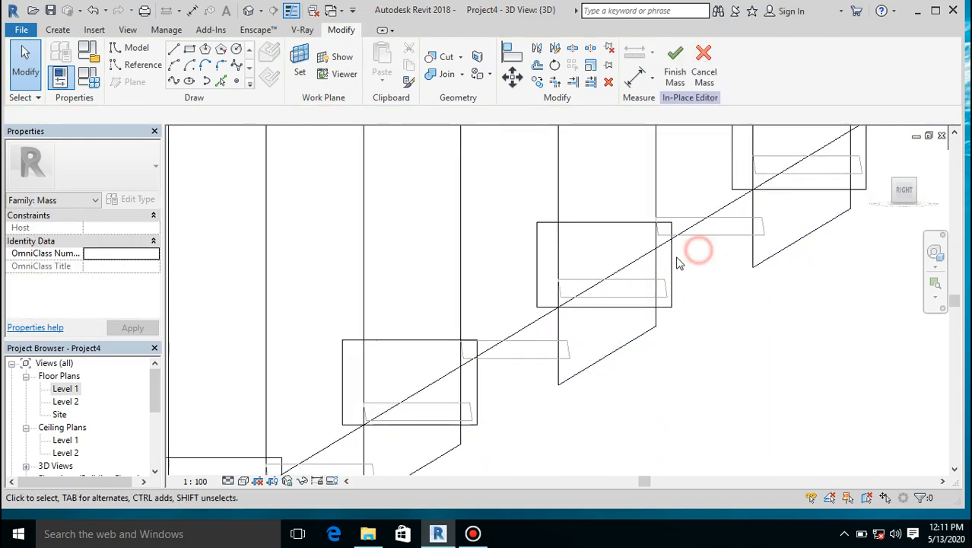
left_click(666, 268)
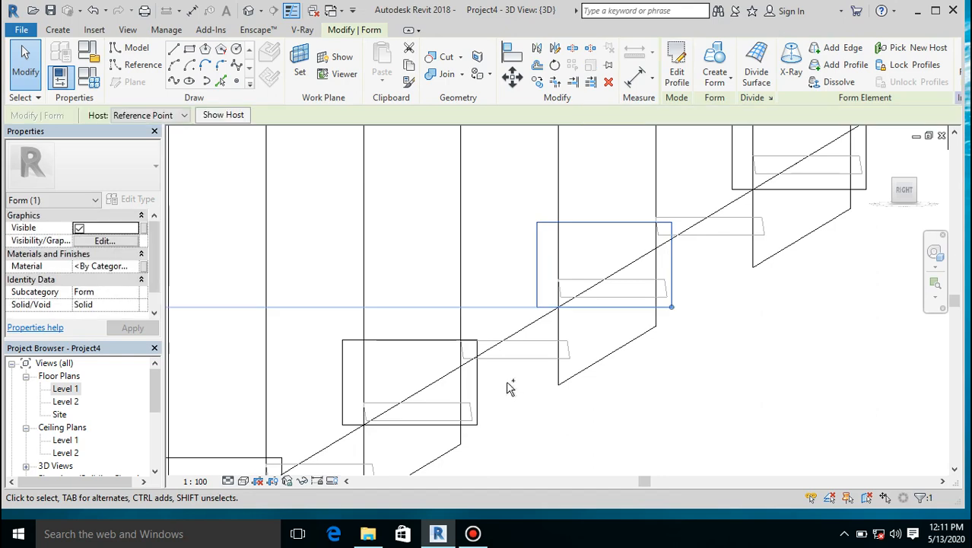
left_click(472, 383, "ctrl")
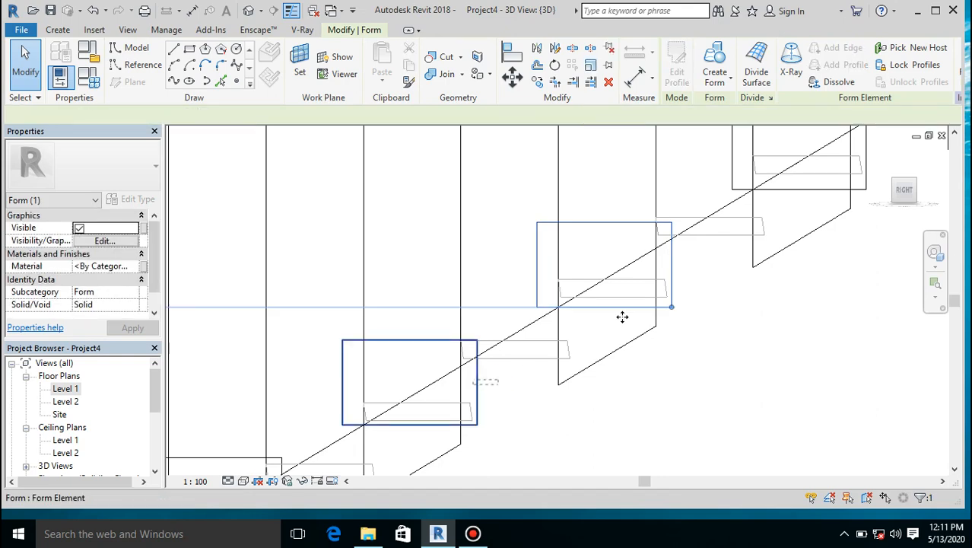
scroll(693, 289, "down", 4)
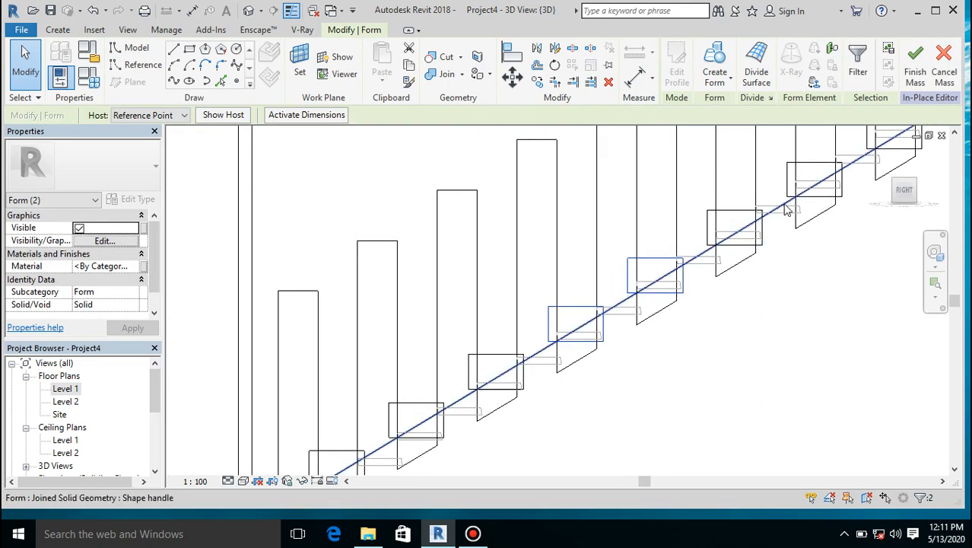
scroll(787, 211, "up", 3)
left_click_drag(766, 249, 736, 254)
scroll(589, 224, "down", 5)
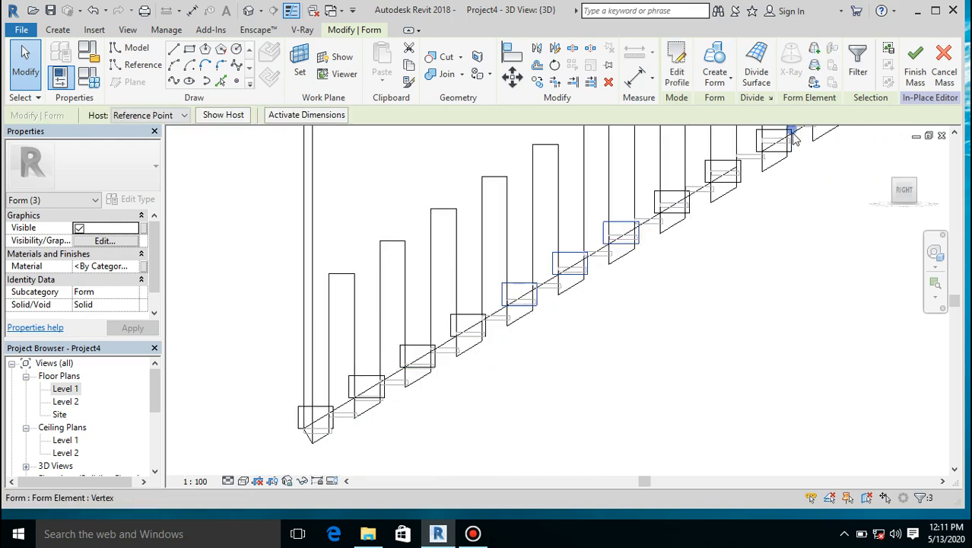
Add the four remaining rectangular forms up the stair, through the topmost one, to the current selection
scroll(793, 135, "up", 3)
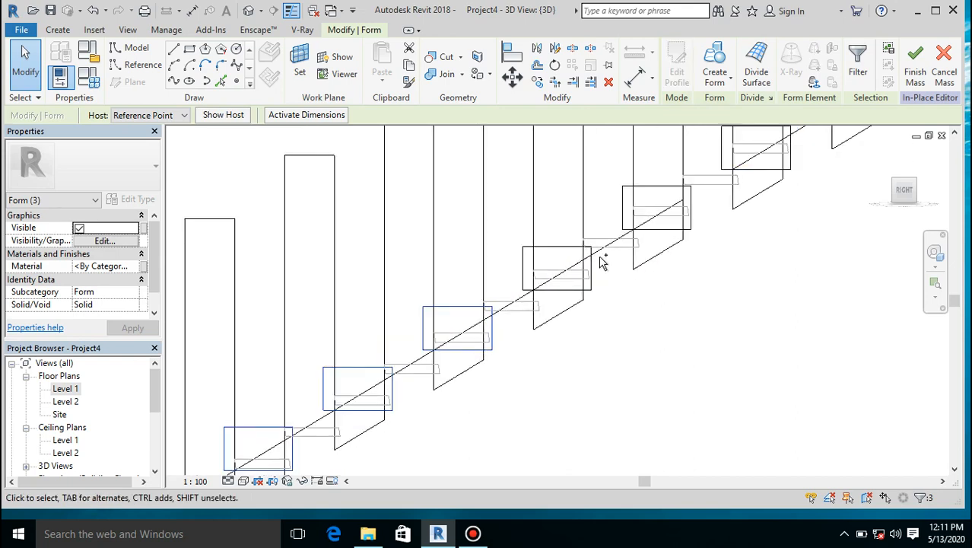
scroll(600, 262, "up", 2)
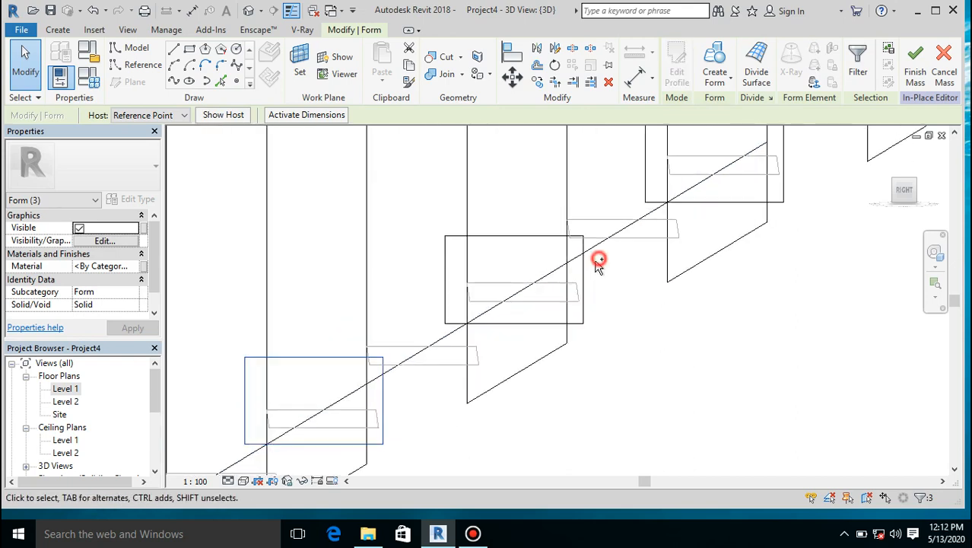
left_click(583, 275, "ctrl")
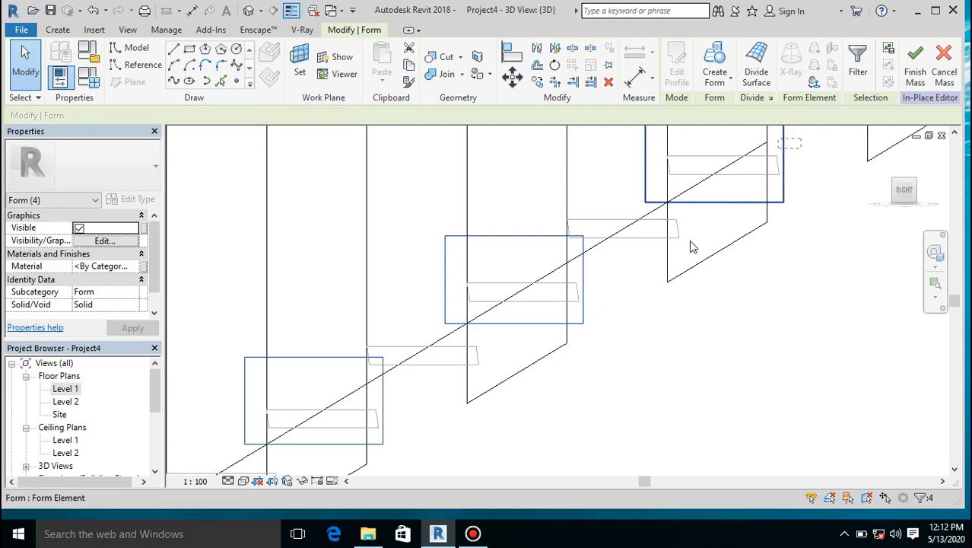
left_click(677, 274, "ctrl")
scroll(574, 369, "down", 3)
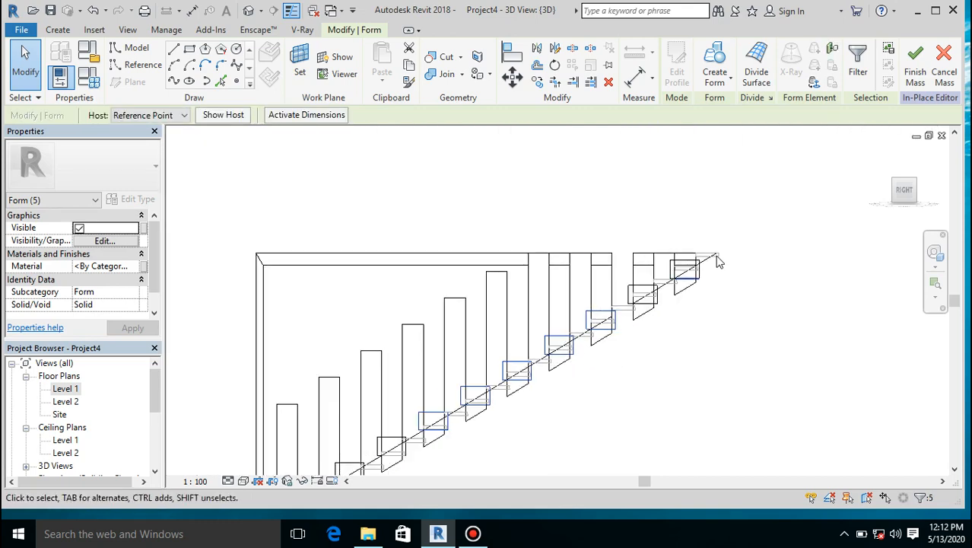
scroll(718, 258, "up", 5)
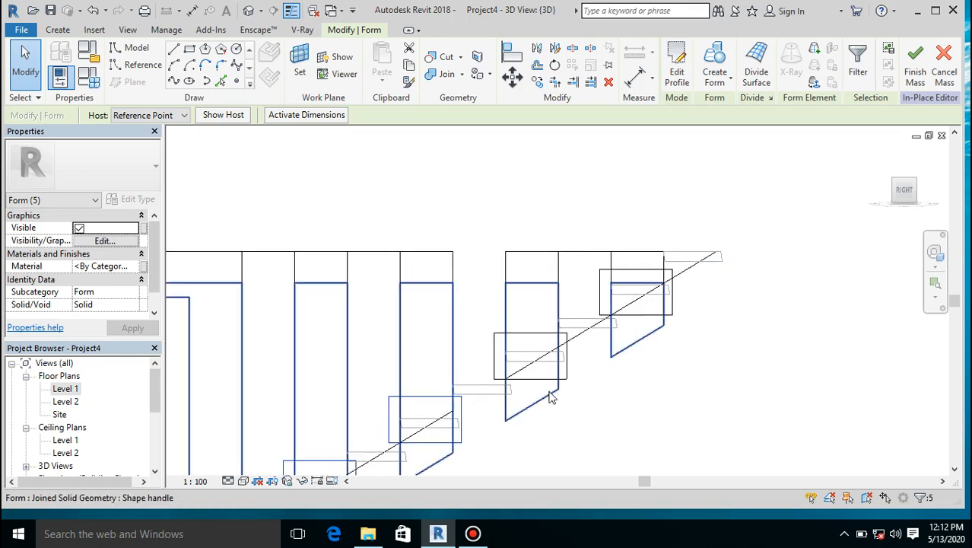
scroll(560, 373, "up", 2)
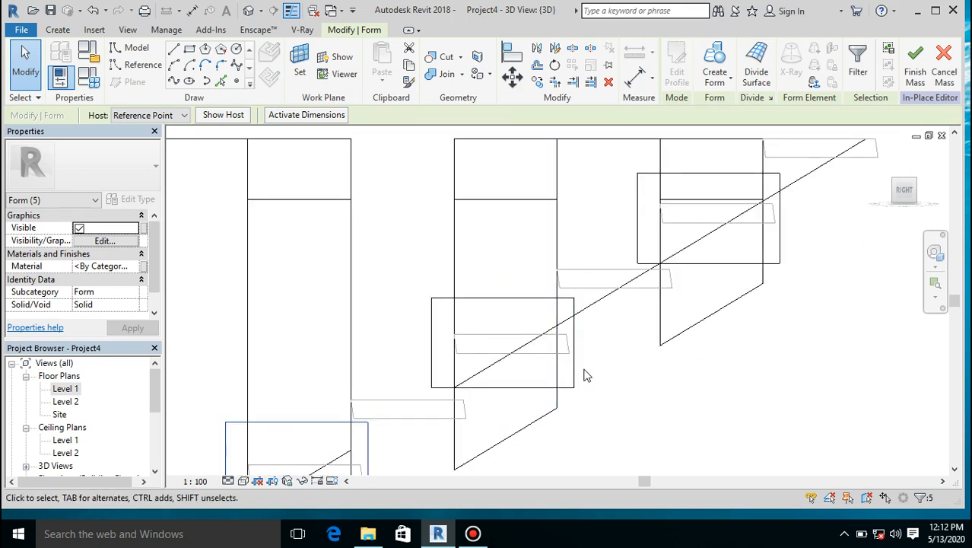
left_click(580, 371)
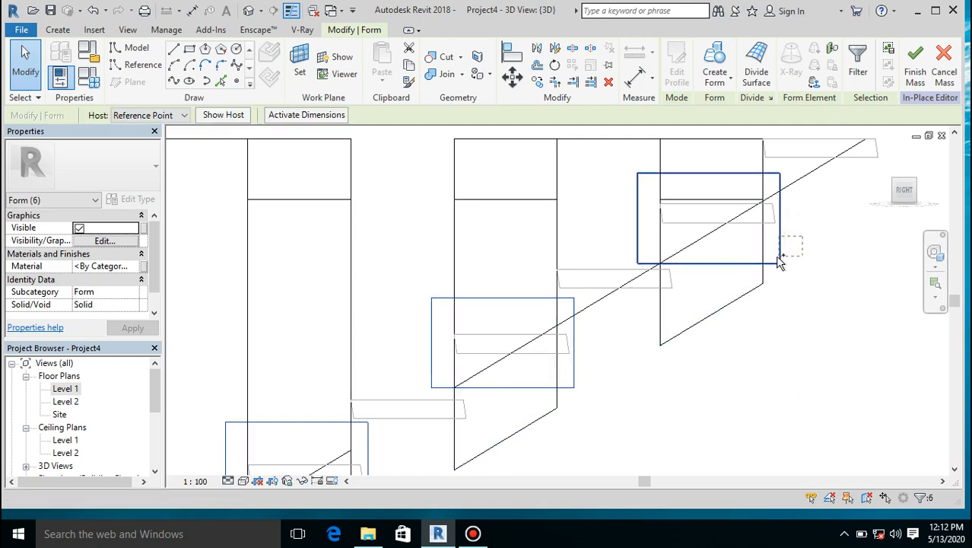
scroll(759, 297, "down", 4)
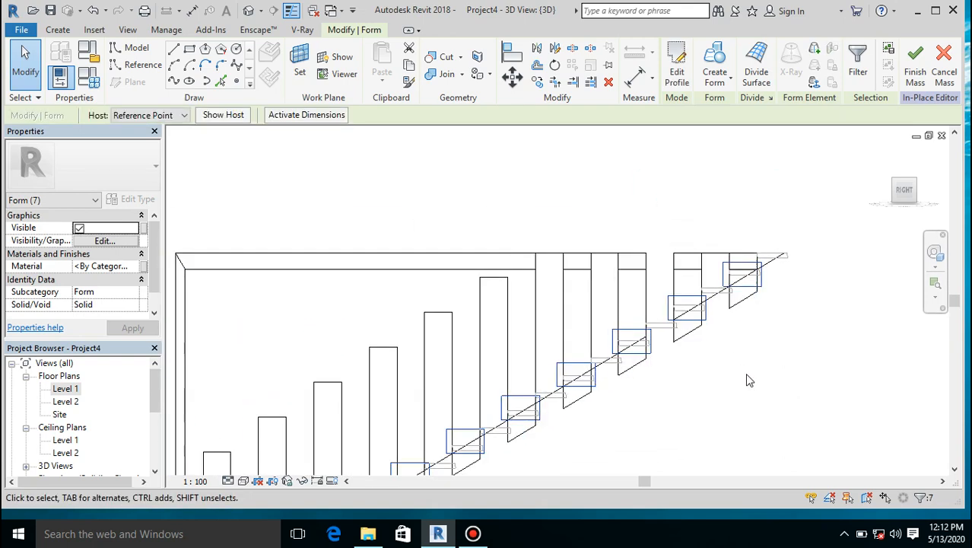
Add the next unselected rectangular form down the stair flight to the current selection
scroll(737, 328, "down", 4)
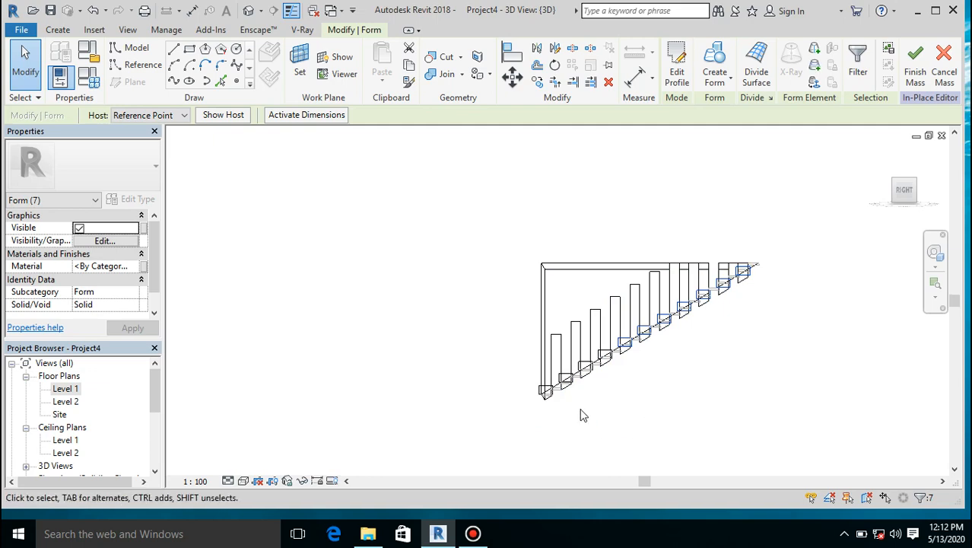
scroll(580, 415, "up", 3)
scroll(579, 415, "up", 1)
scroll(613, 289, "up", 4)
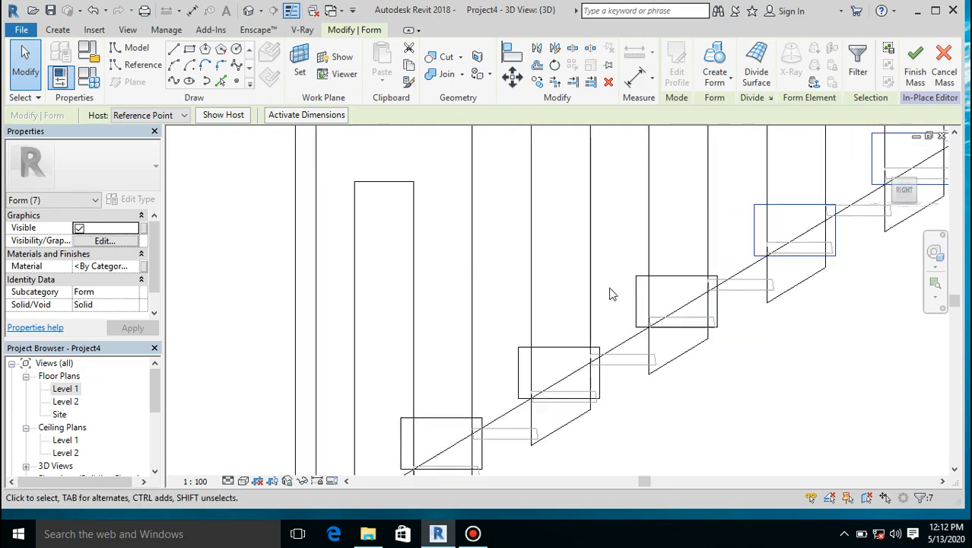
scroll(700, 306, "up", 1)
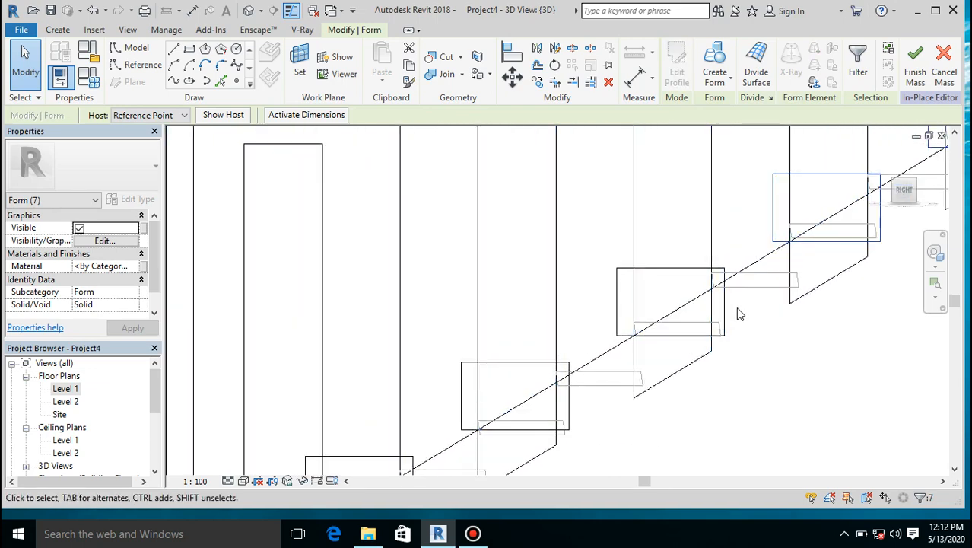
scroll(735, 307, "up", 3)
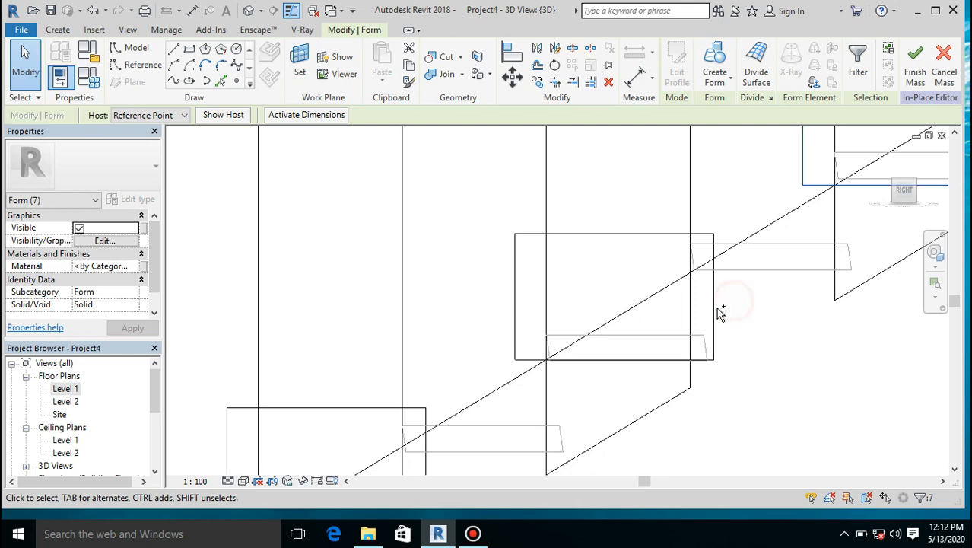
left_click_drag(733, 300, 708, 317, "ctrl")
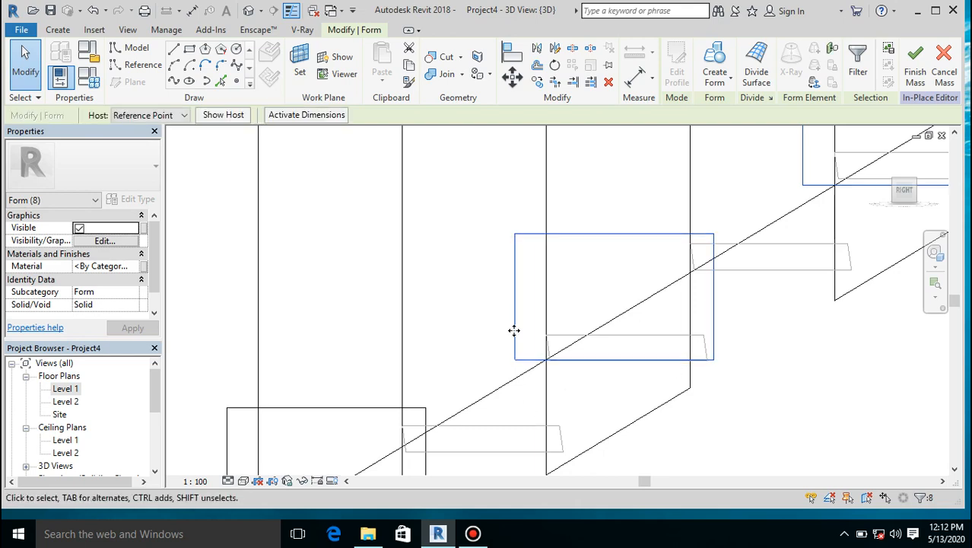
scroll(518, 327, "down", 2)
scroll(519, 328, "down", 1)
scroll(476, 440, "up", 2)
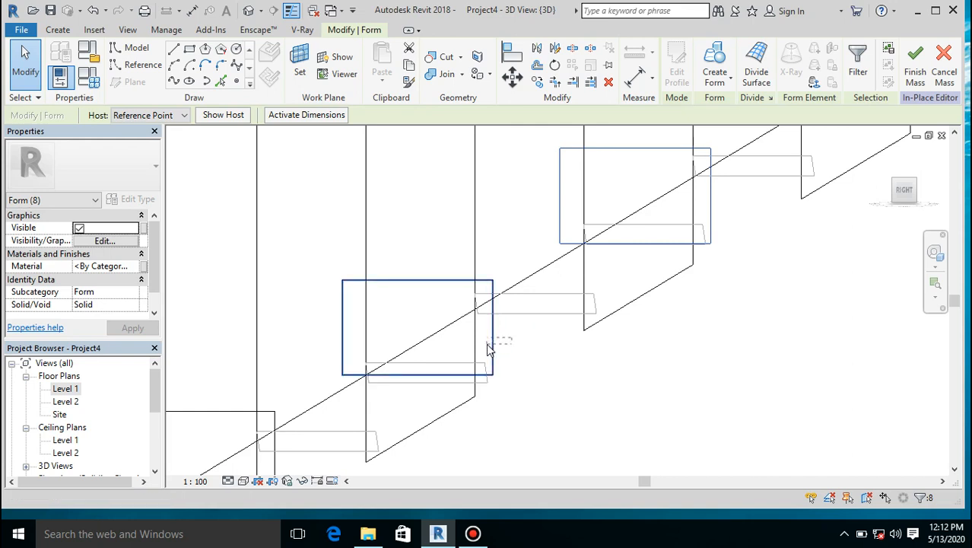
Select the three lowest rectangular forms at the foot of the stair together
left_click(673, 234)
scroll(641, 302, "down", 2)
scroll(543, 368, "up", 2)
scroll(546, 299, "up", 5)
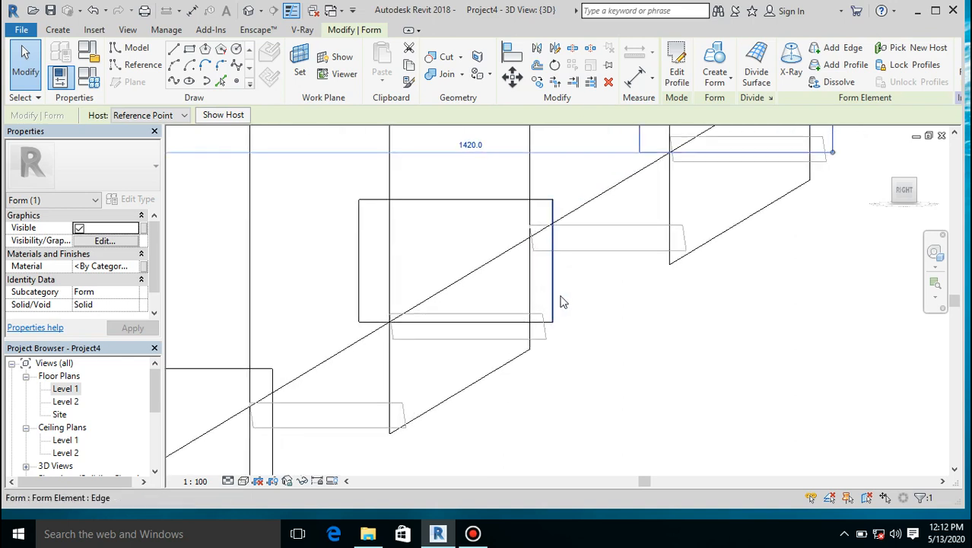
left_click(542, 299, "ctrl")
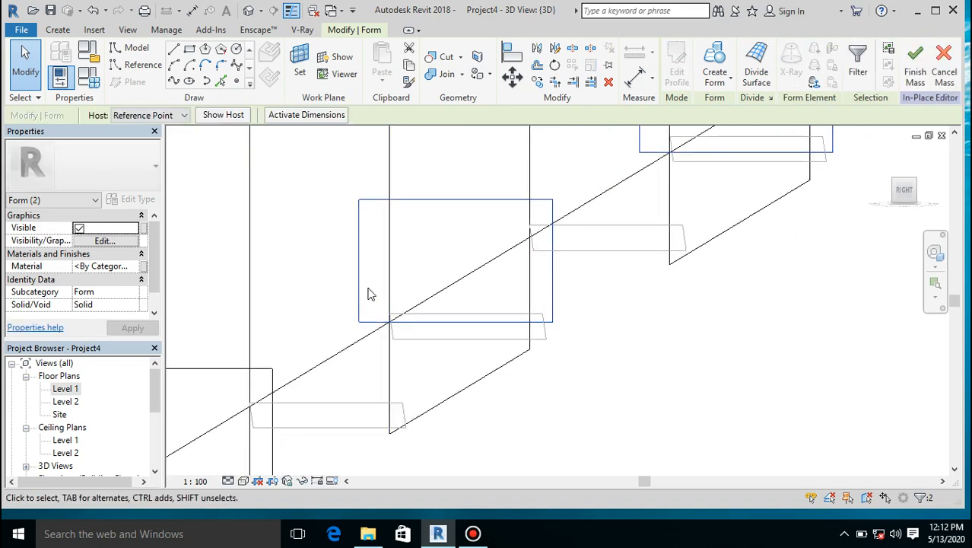
scroll(368, 294, "down", 3)
scroll(295, 417, "up", 4)
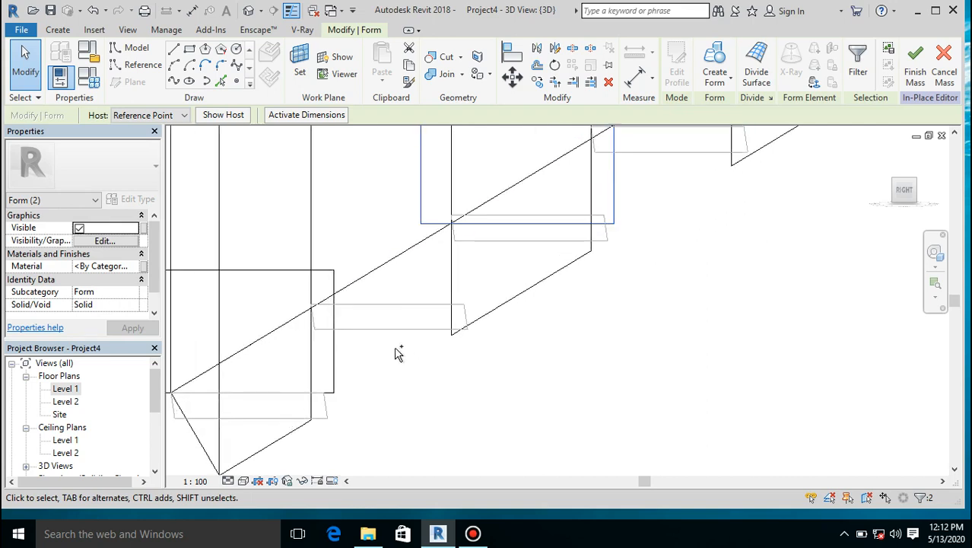
left_click(332, 372, "ctrl")
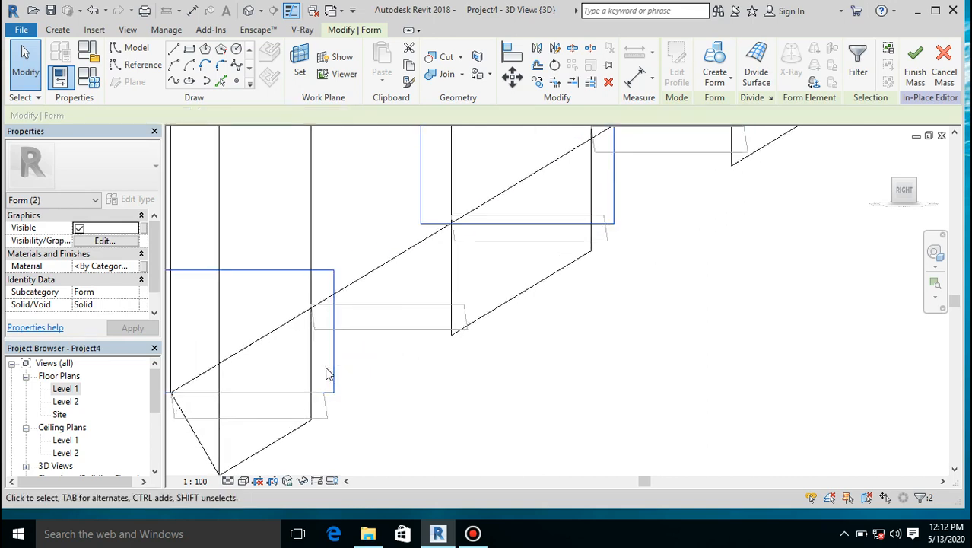
Change the three lowest rectangular forms to Void, apply the change, and clear the selection
left_click(135, 305)
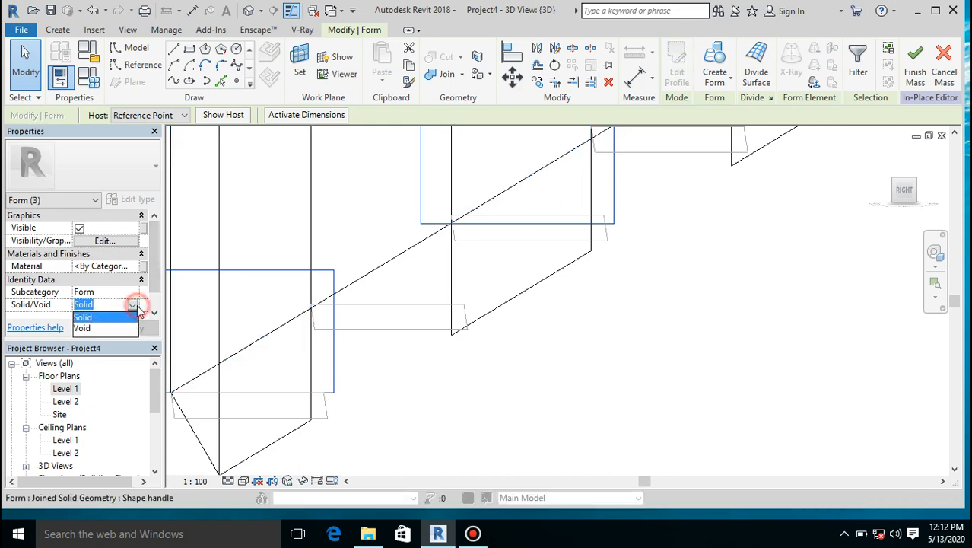
left_click(83, 328)
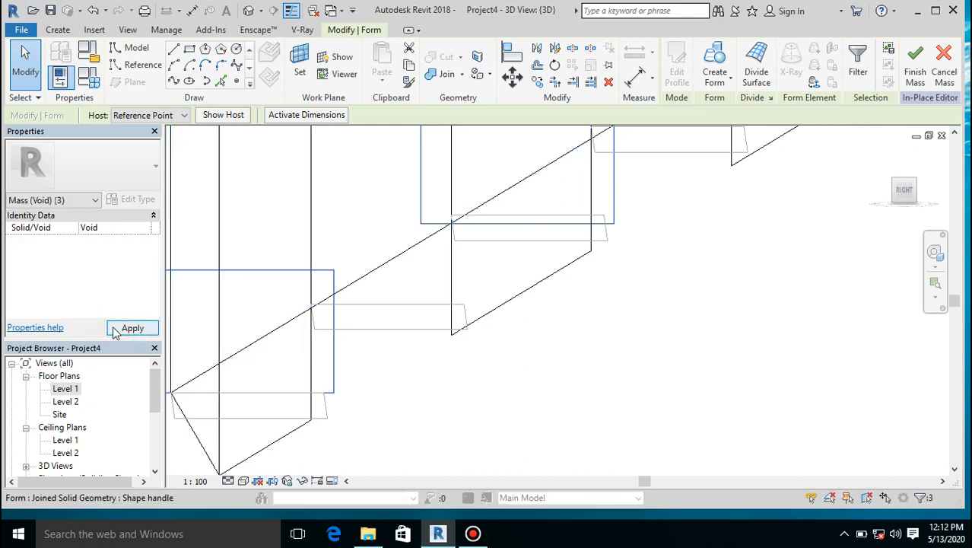
left_click(133, 328)
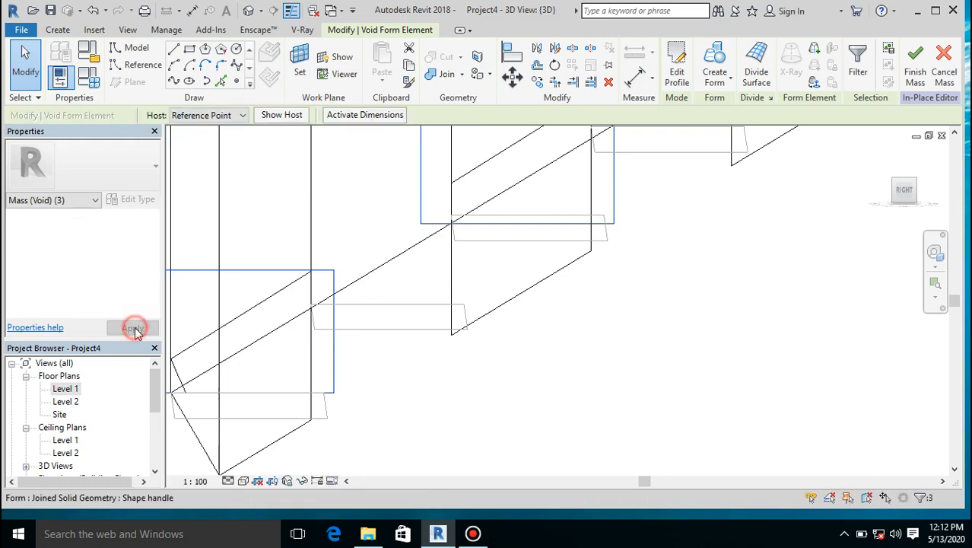
scroll(515, 386, "down", 5)
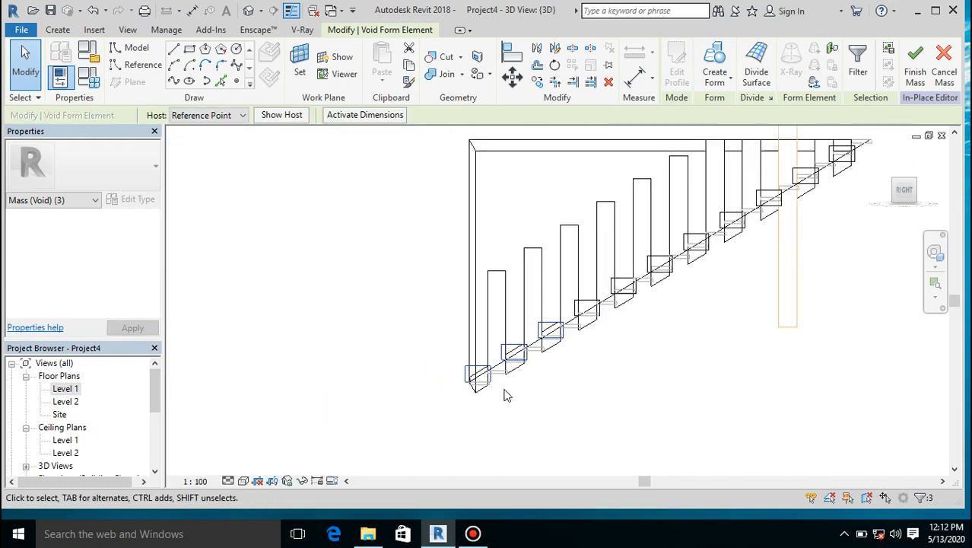
left_click(397, 368)
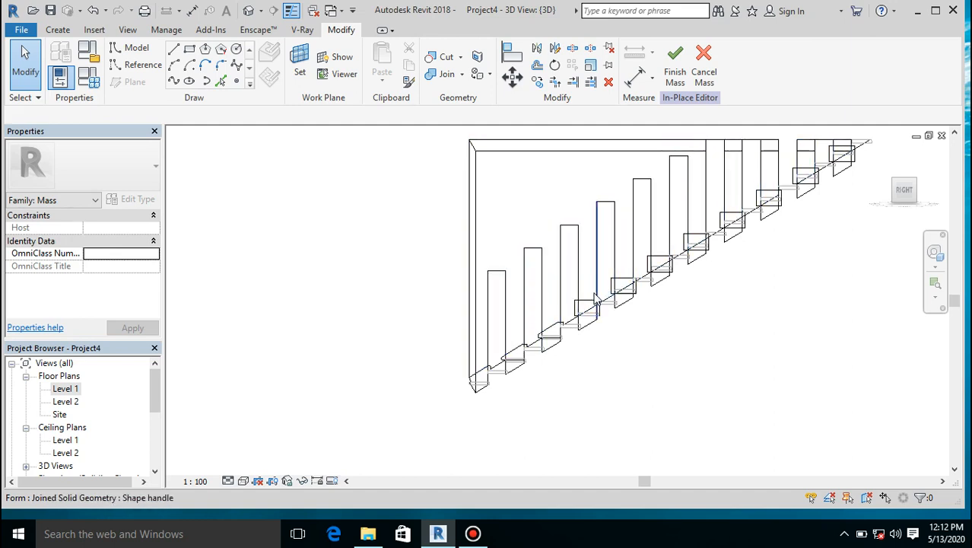
Select the two lowest remaining solid rectangular forms, directly above the notches already cut, together
scroll(584, 308, "up", 5)
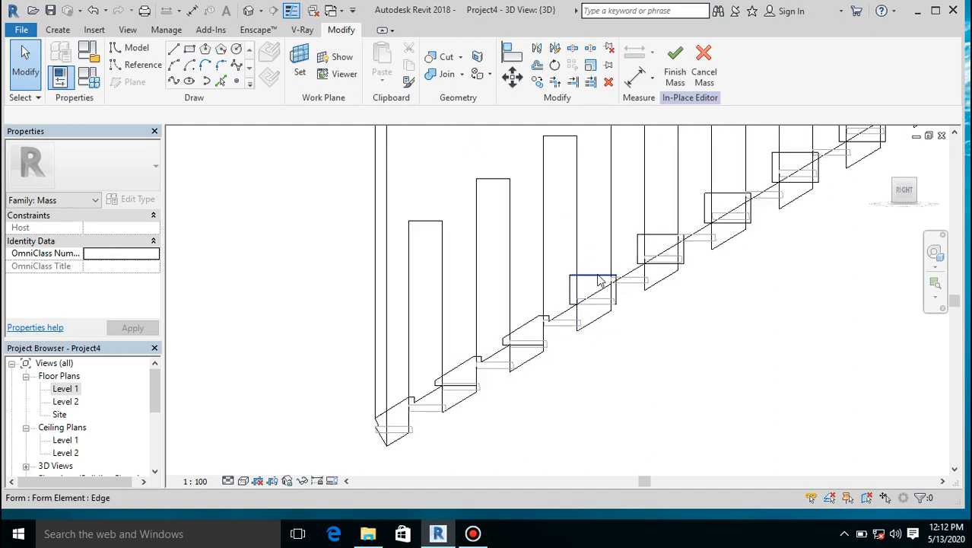
scroll(598, 281, "up", 2)
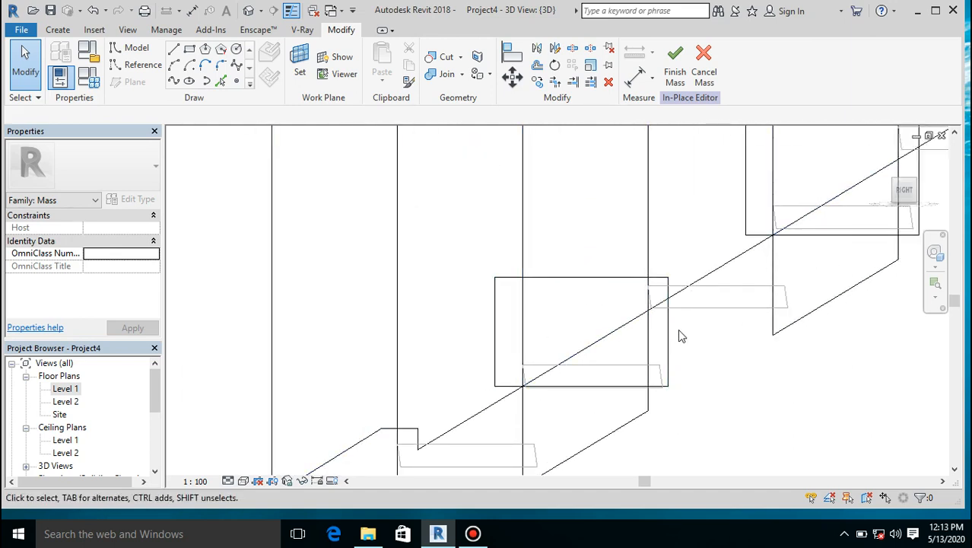
scroll(473, 347, "down", 3)
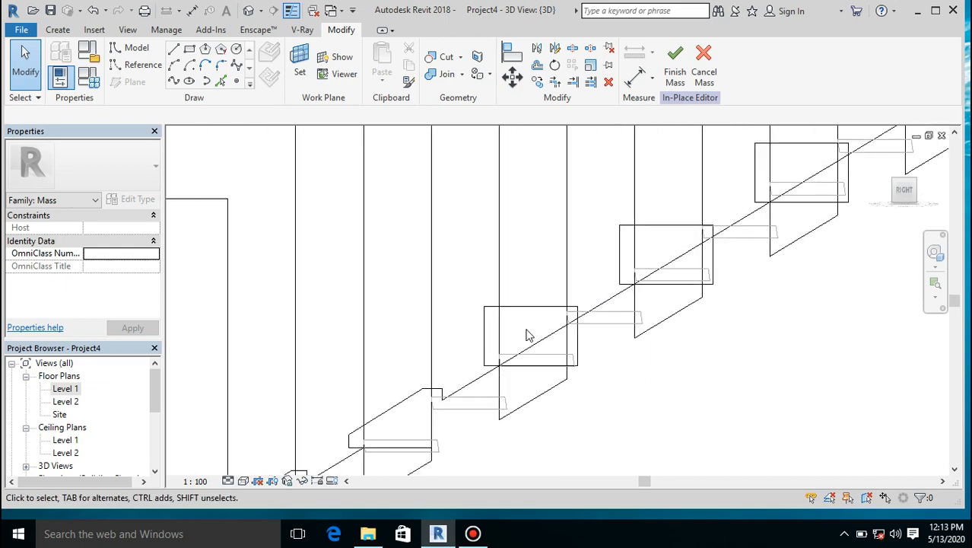
scroll(528, 336, "down", 2)
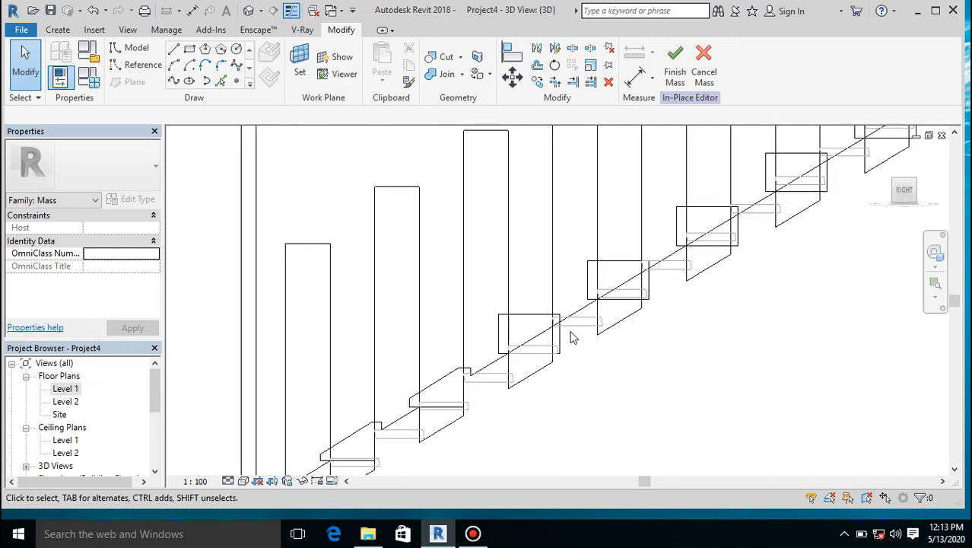
scroll(573, 337, "up", 3)
left_click(534, 346)
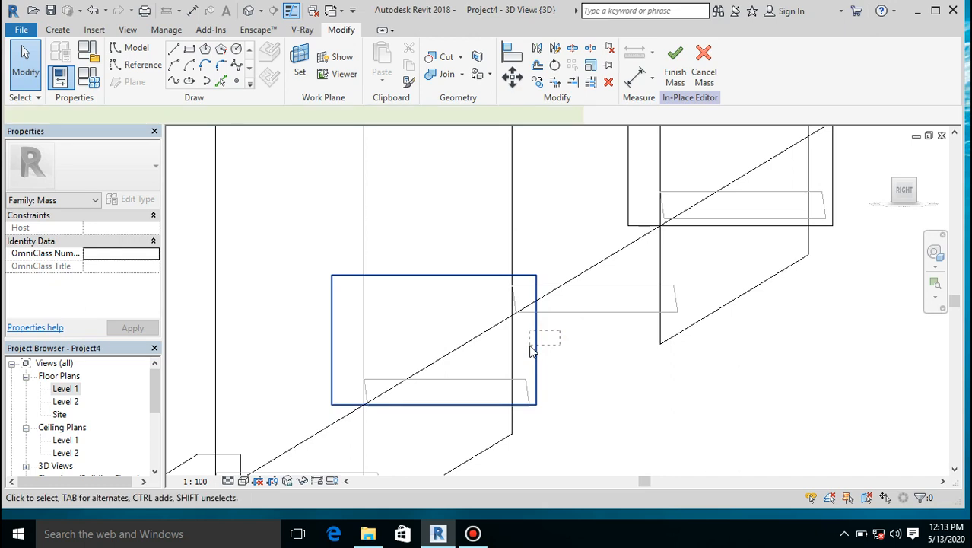
scroll(454, 388, "down", 3)
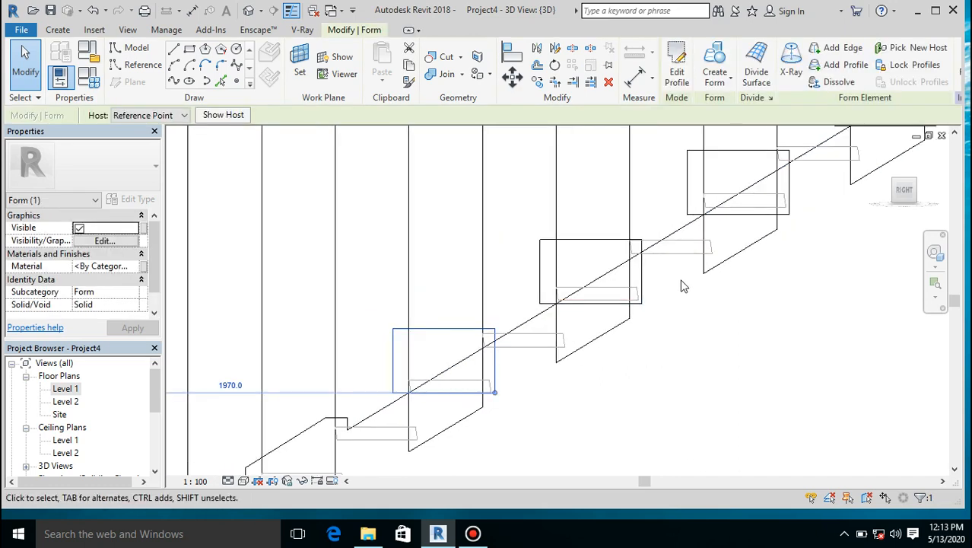
left_click(639, 278, "ctrl")
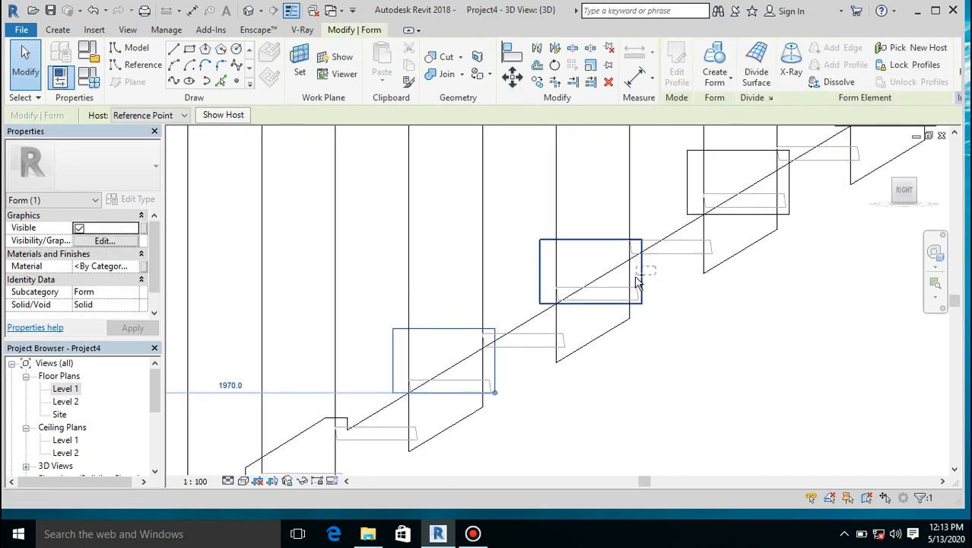
Add the next two solid rectangular forms up the stair to the selection
scroll(415, 304, "down", 1)
scroll(415, 304, "down", 2)
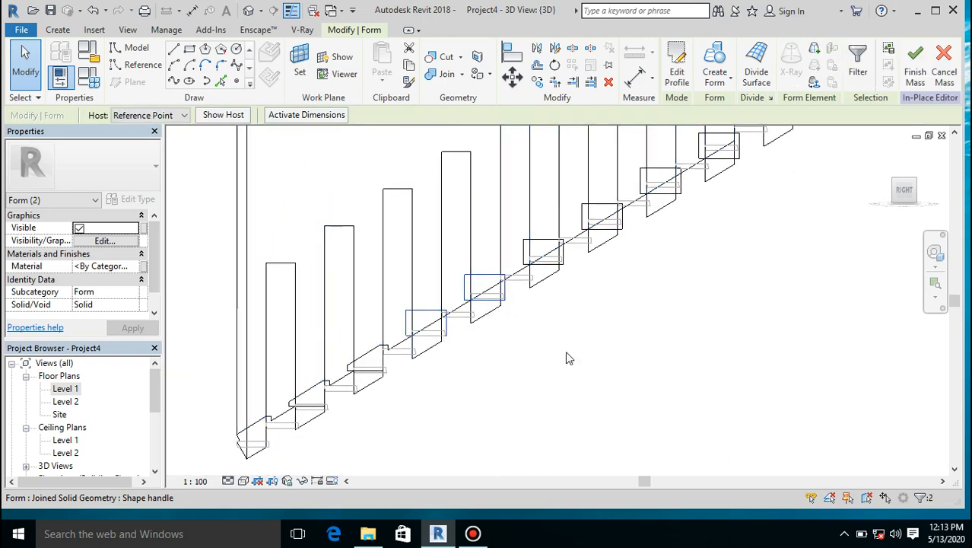
scroll(620, 253, "up", 3)
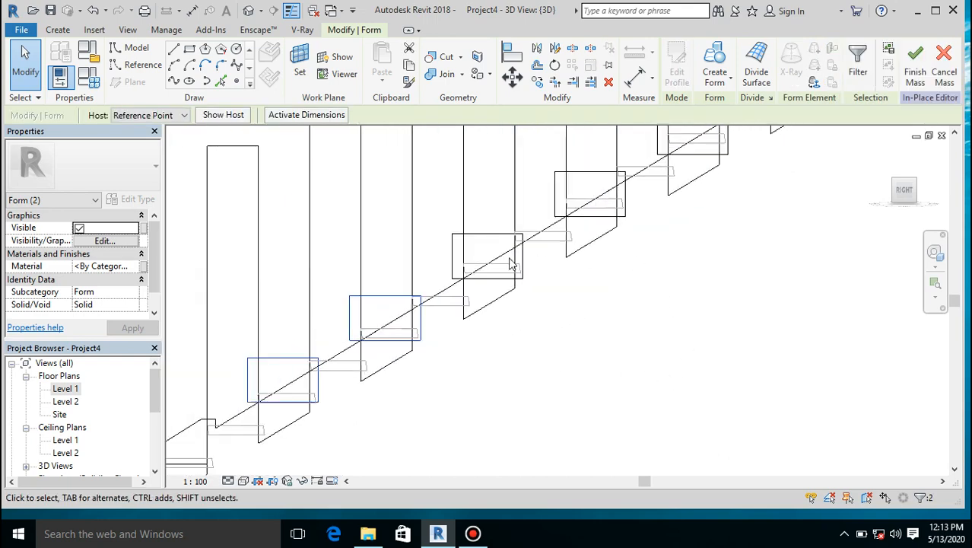
left_click(537, 260, "ctrl")
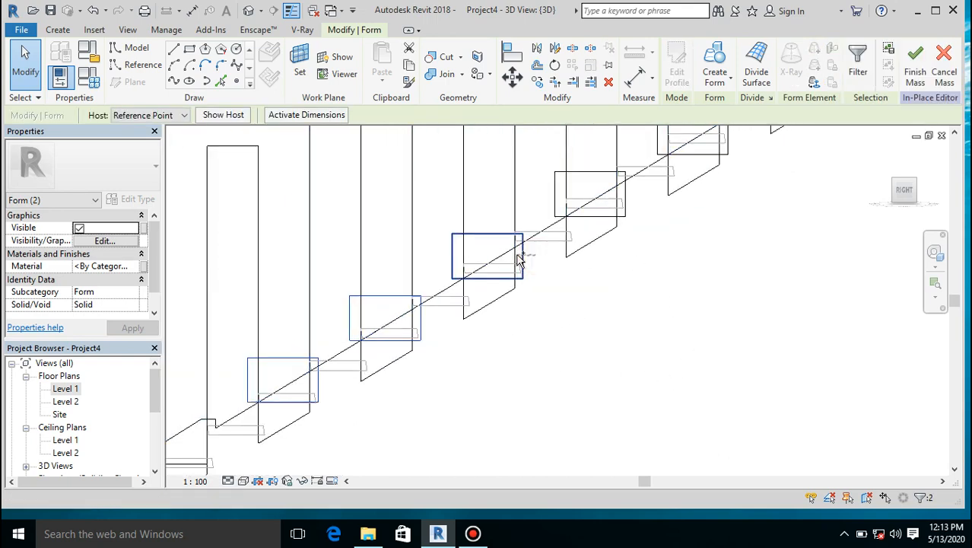
left_click(620, 200, "ctrl")
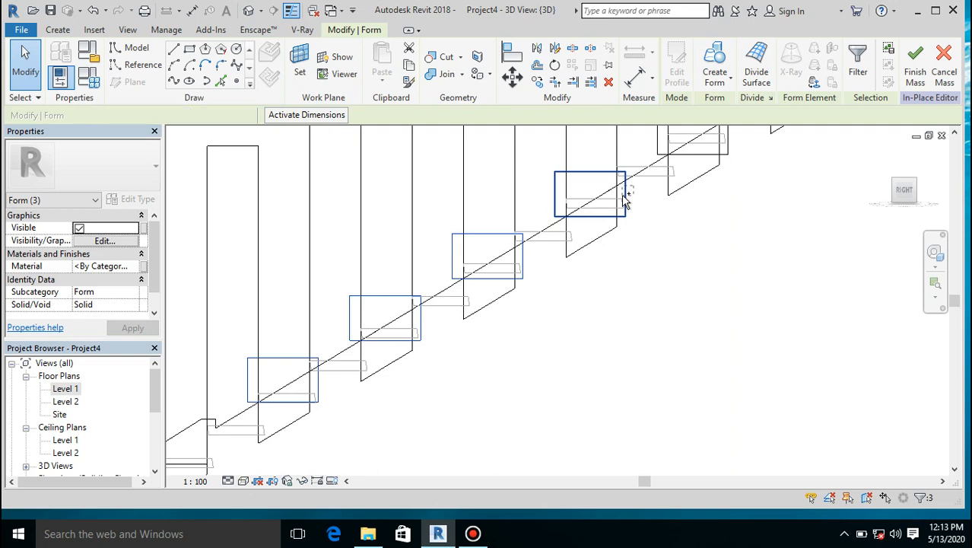
Change the four selected rectangular forms to Void, apply the change, and clear the selection
left_click(134, 306)
left_click(132, 304)
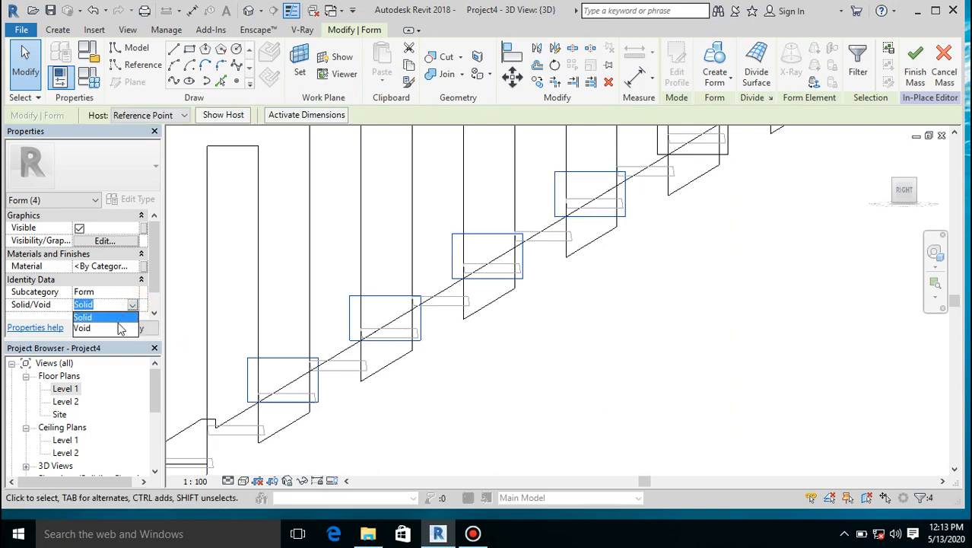
left_click(120, 328)
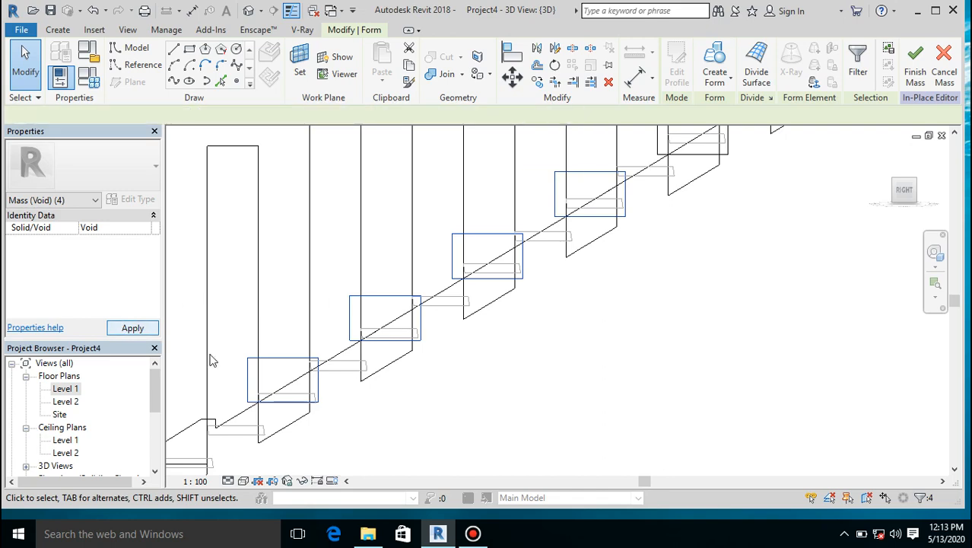
left_click(137, 327)
left_click(437, 436)
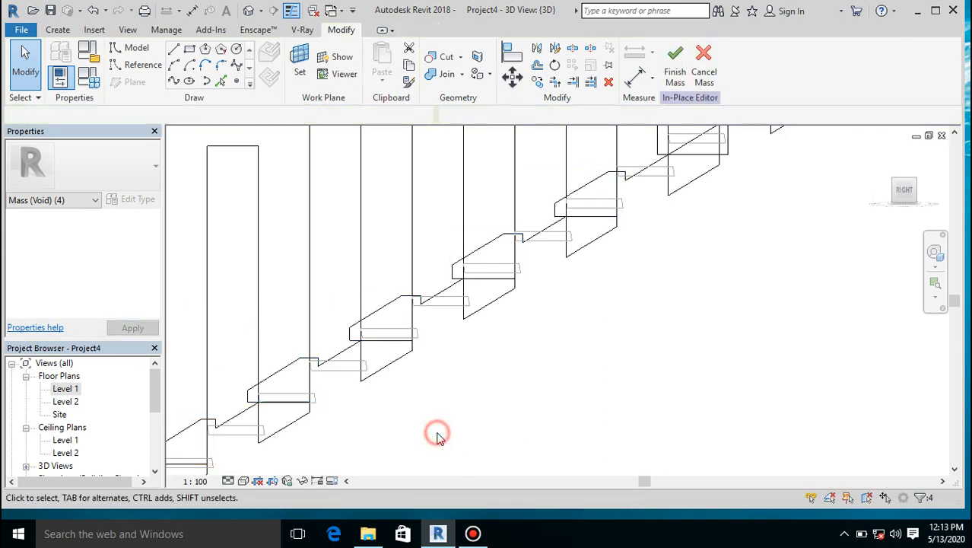
Select the four remaining solid rectangular forms along the upper part of the stair together
scroll(555, 346, "up", 5)
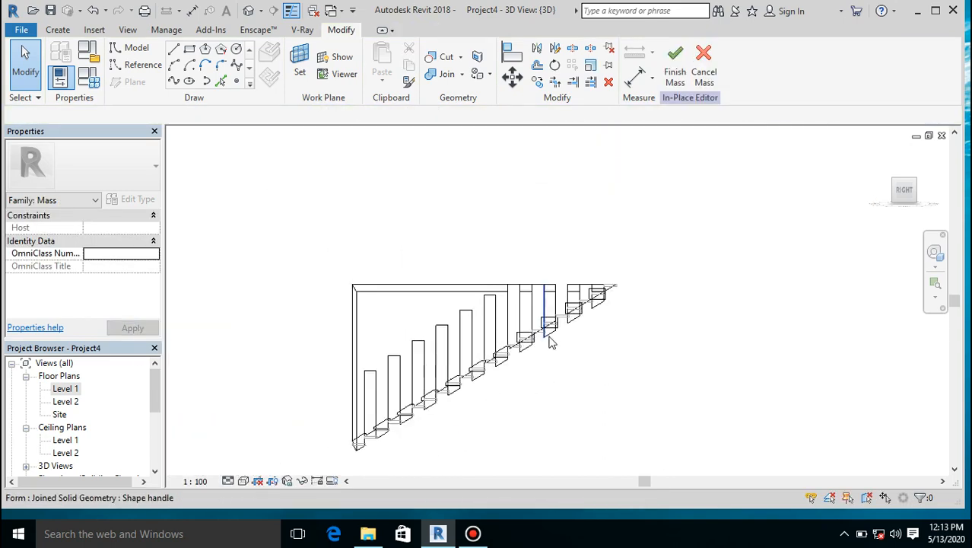
scroll(444, 428, "up", 1)
scroll(444, 428, "up", 1)
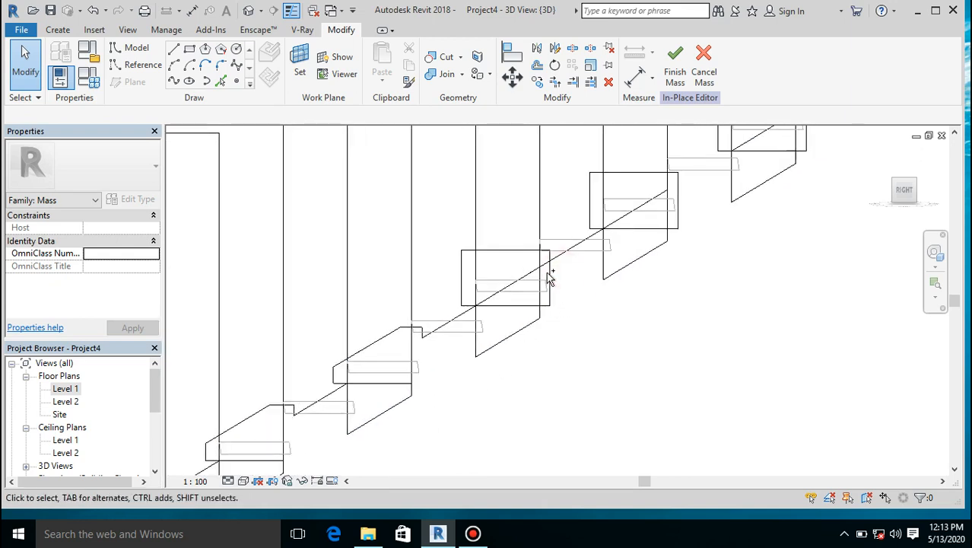
left_click(691, 194)
left_click(677, 191, "ctrl")
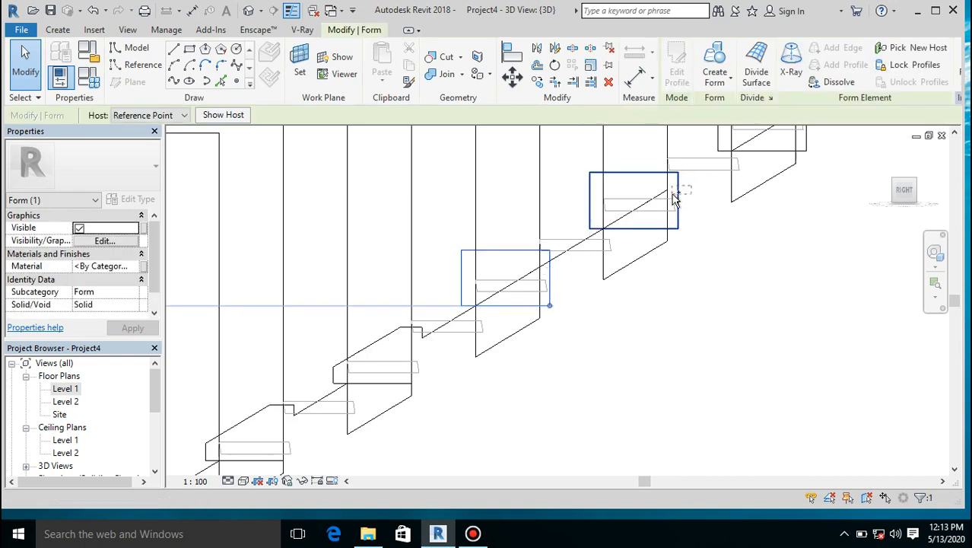
left_click(509, 299, "ctrl")
scroll(510, 298, "down", 3)
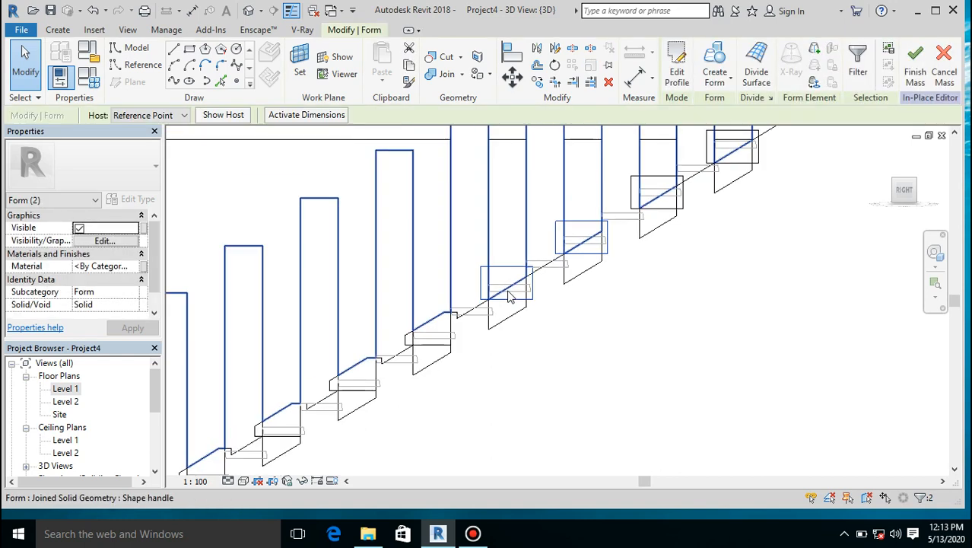
scroll(533, 289, "down", 2)
scroll(600, 233, "up", 5)
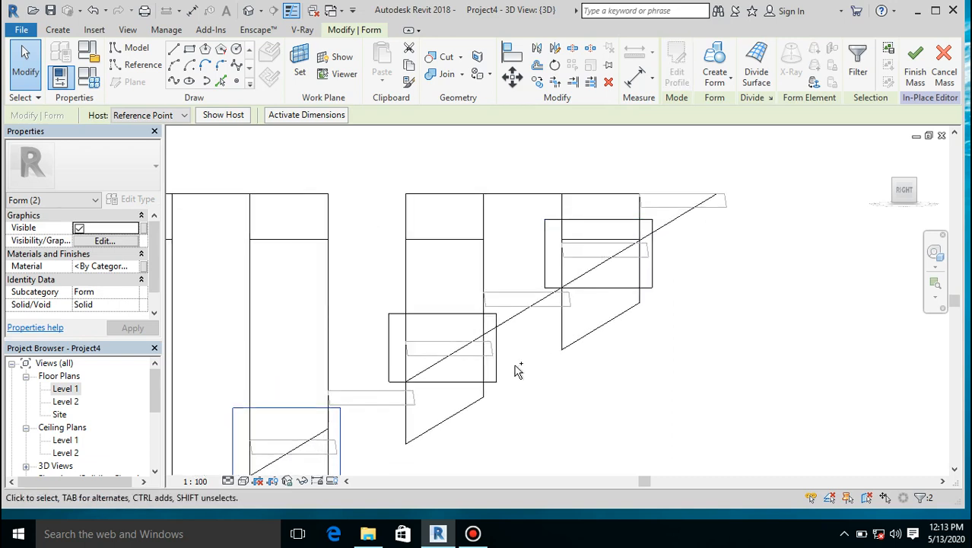
left_click(493, 383, "ctrl")
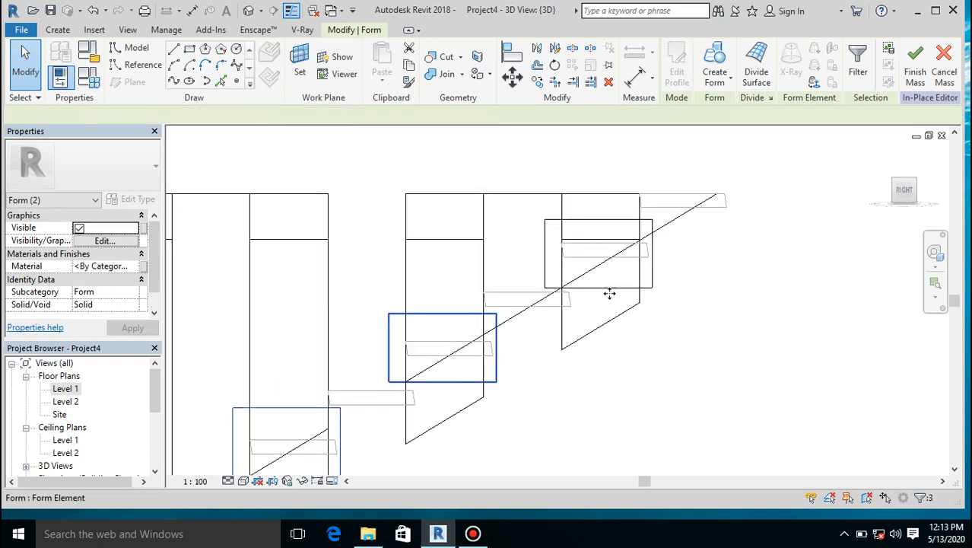
left_click(650, 292, "ctrl")
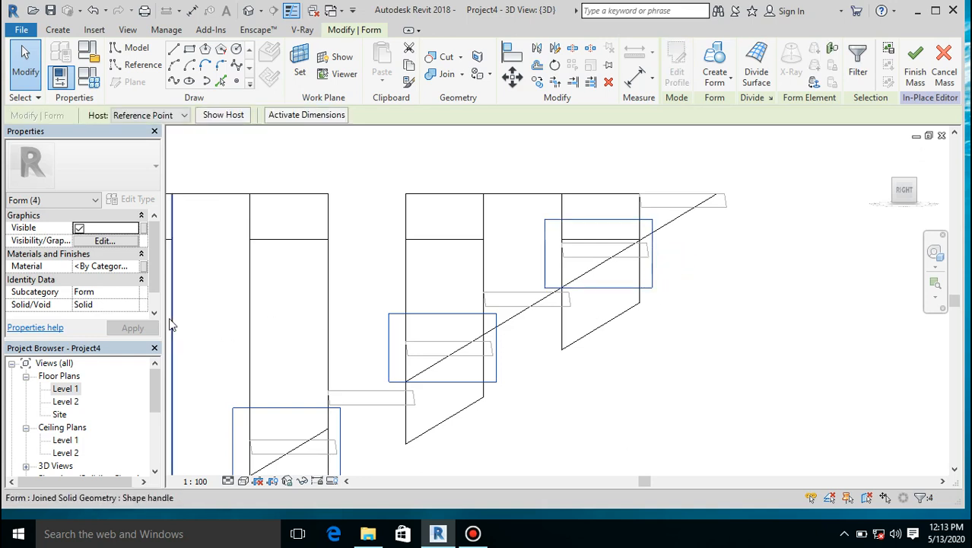
Convert the four uppermost rectangular forms to Void, apply the change, and clear the selection
left_click(136, 307)
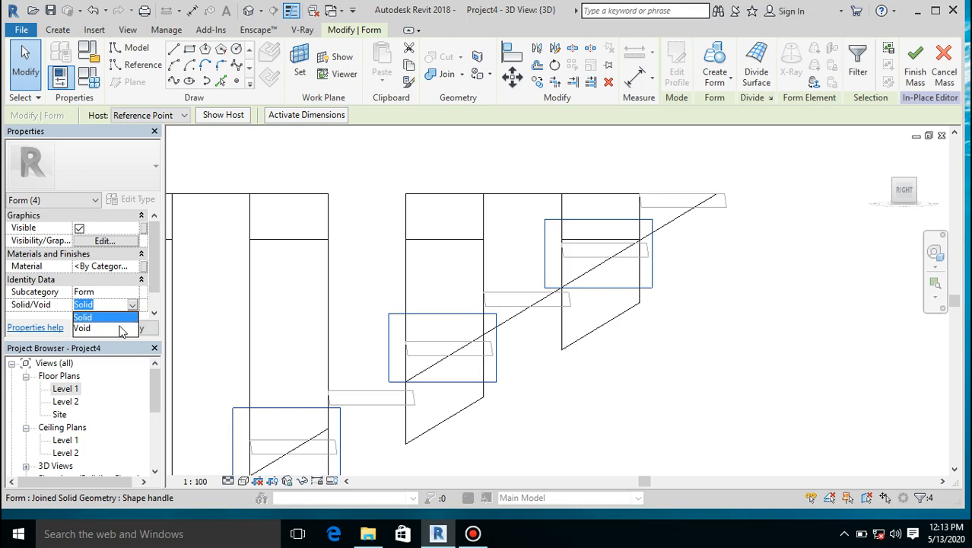
left_click(118, 327)
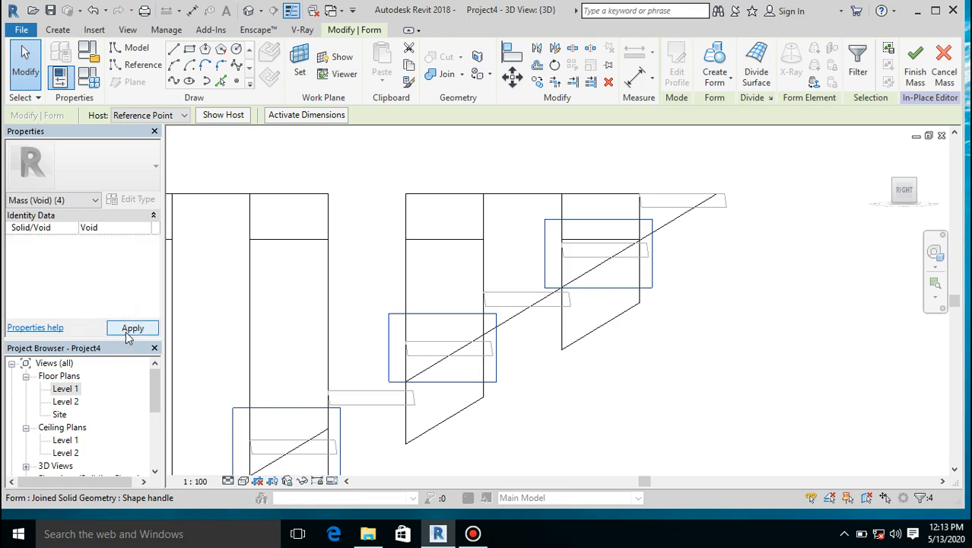
left_click(131, 329)
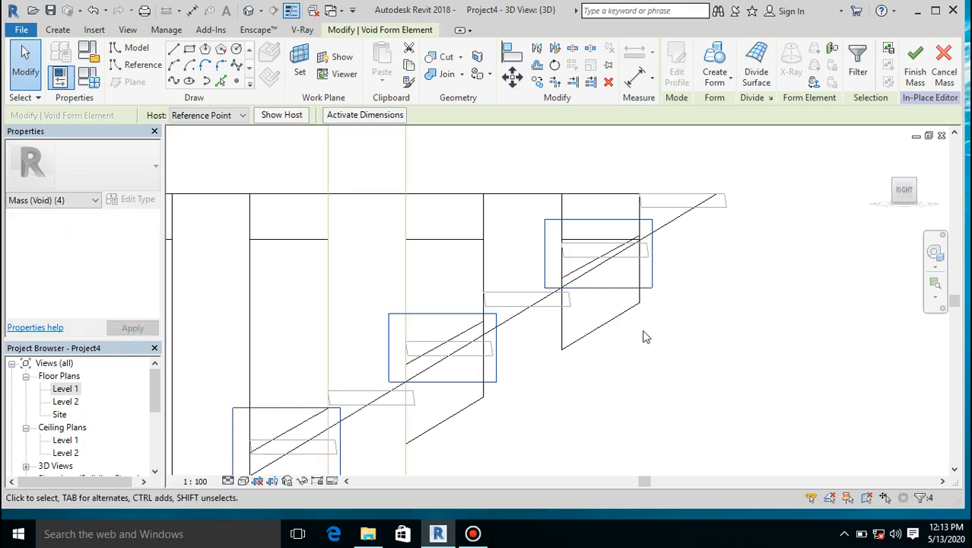
scroll(643, 337, "down", 3)
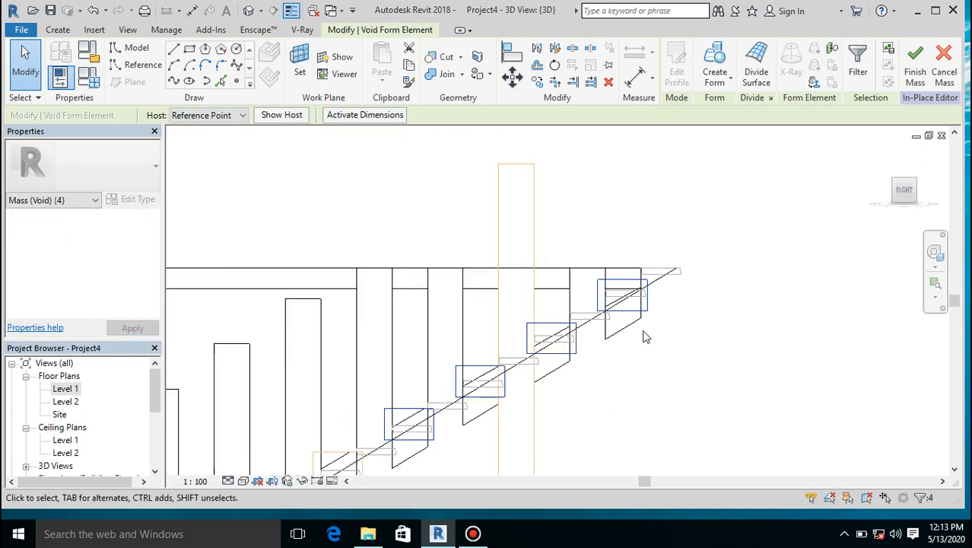
left_click(656, 378)
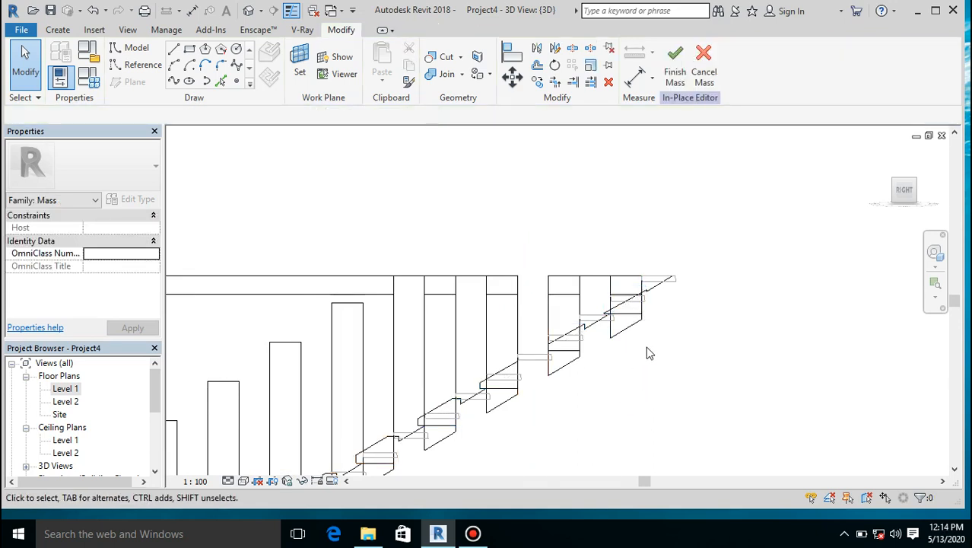
Return the 3D view to its home orientation and examine the cut notches at the foot of the stair
scroll(646, 346, "down", 2)
scroll(646, 346, "down", 2)
scroll(461, 449, "up", 6)
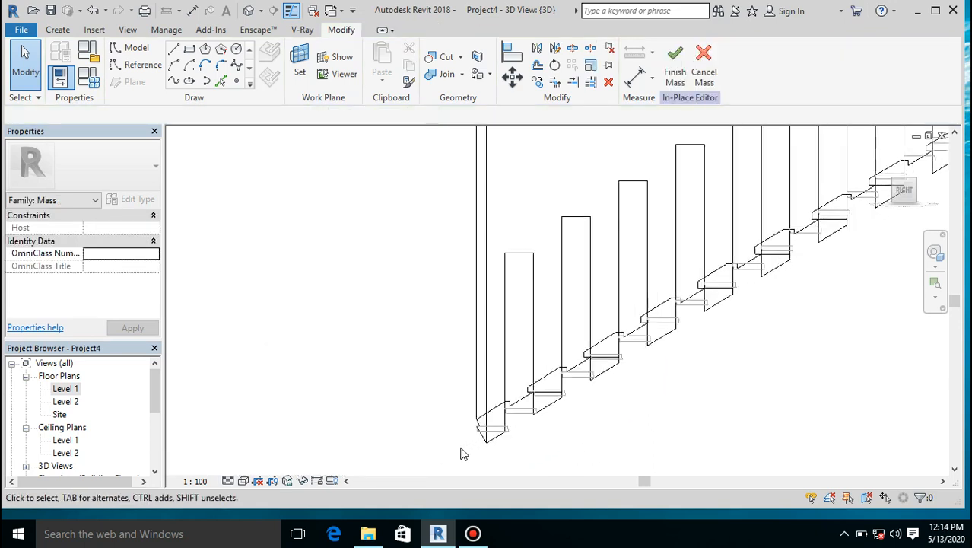
left_click(248, 12)
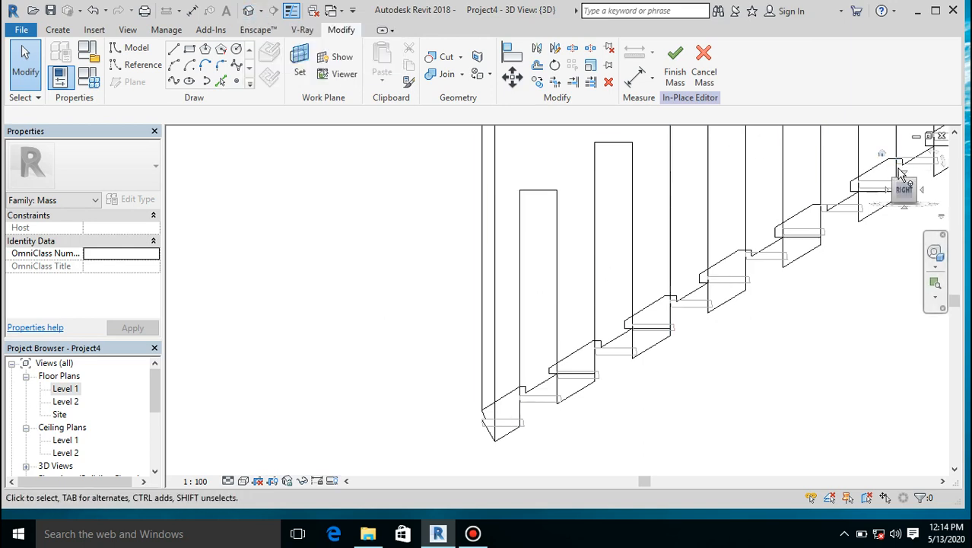
left_click(881, 155)
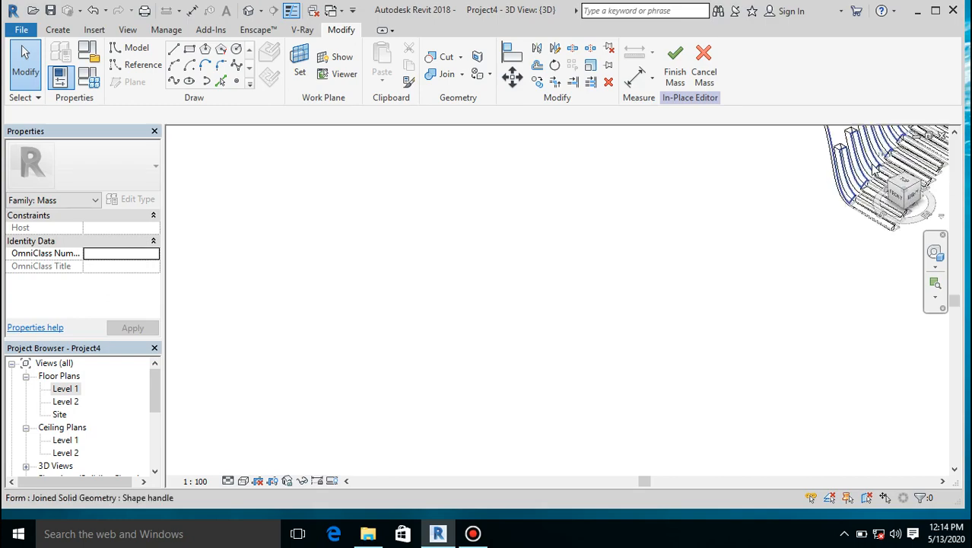
scroll(523, 426, "up", 3)
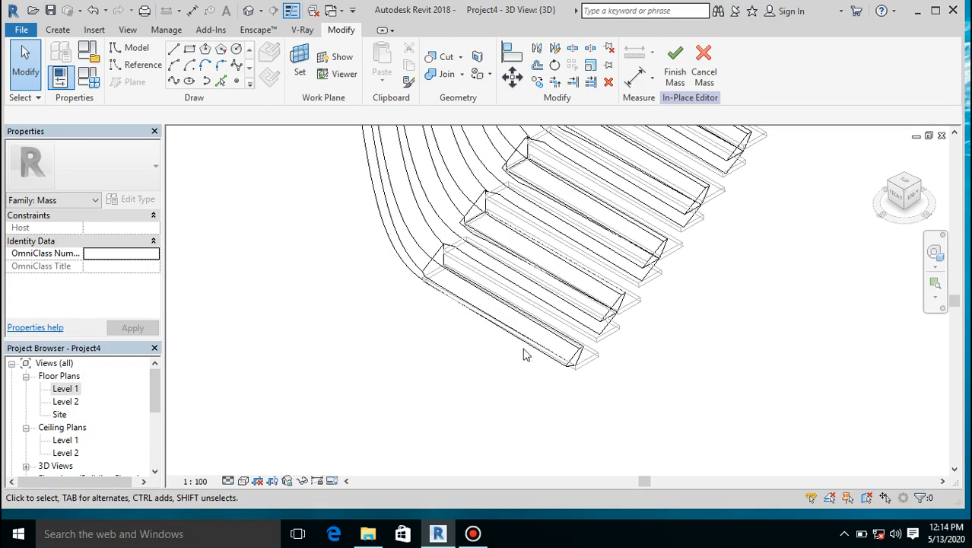
scroll(506, 339, "up", 3)
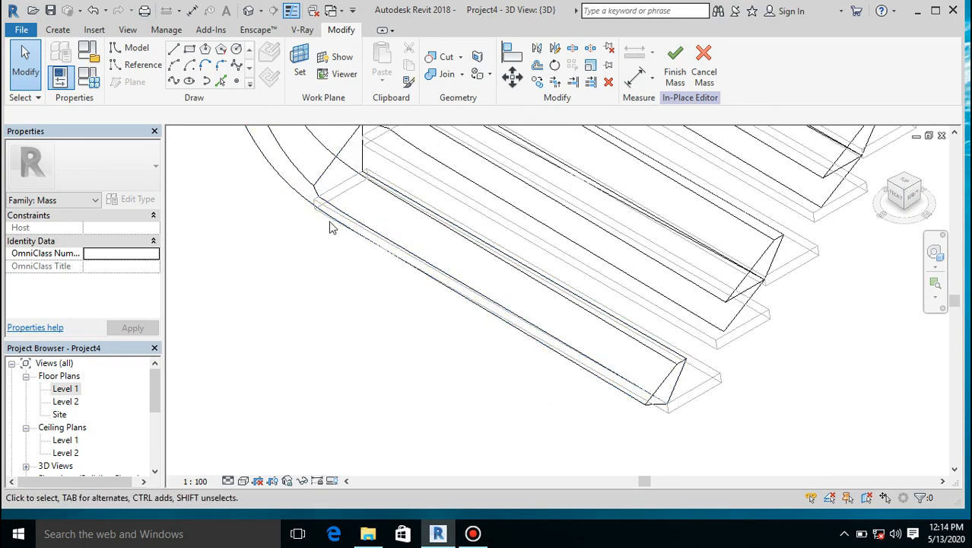
scroll(415, 316, "down", 3)
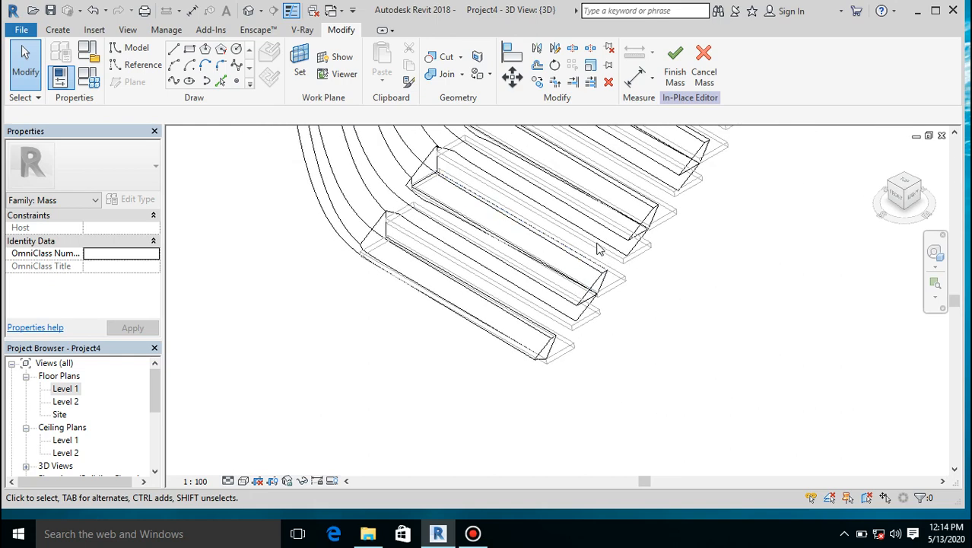
Change the 3D view's visual style so the mass and stair surfaces display shaded
left_click(243, 482)
left_click(279, 452)
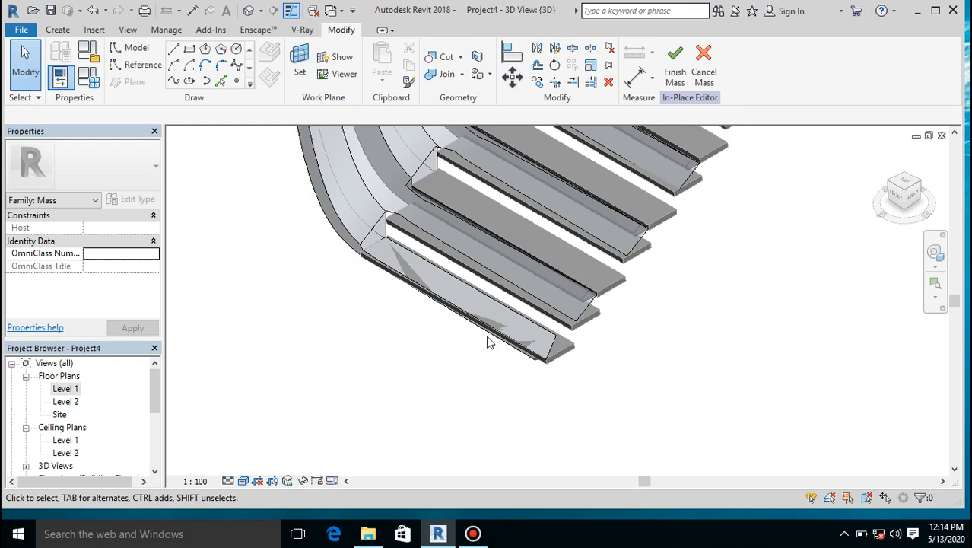
scroll(477, 343, "down", 2)
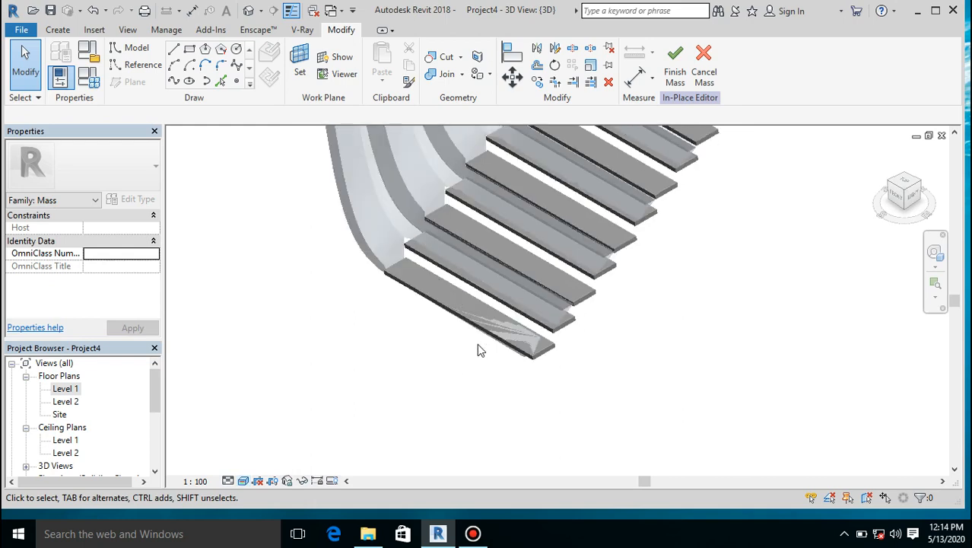
Examine the notches and treads from the right side, from the lowest step to the uppermost one
left_click(914, 211)
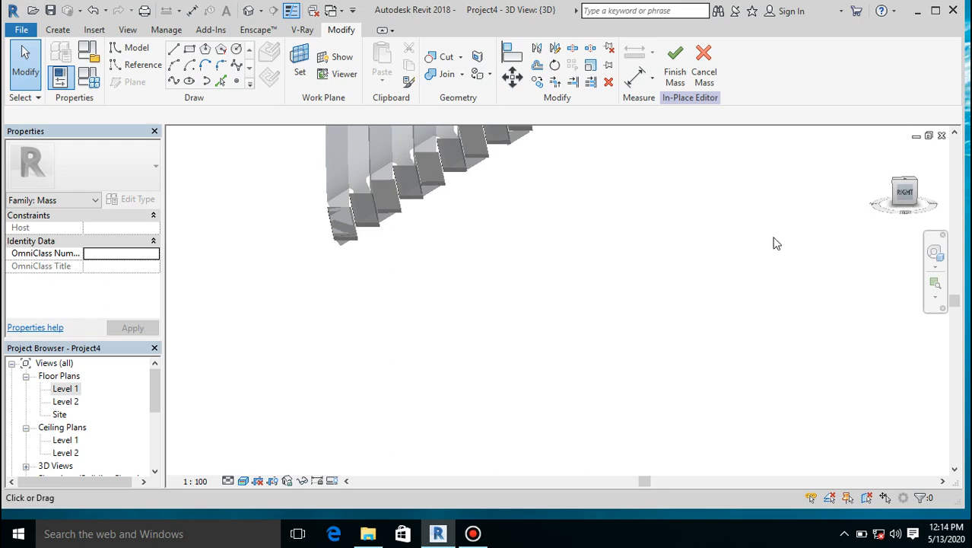
scroll(345, 177, "up", 5)
scroll(302, 318, "down", 4)
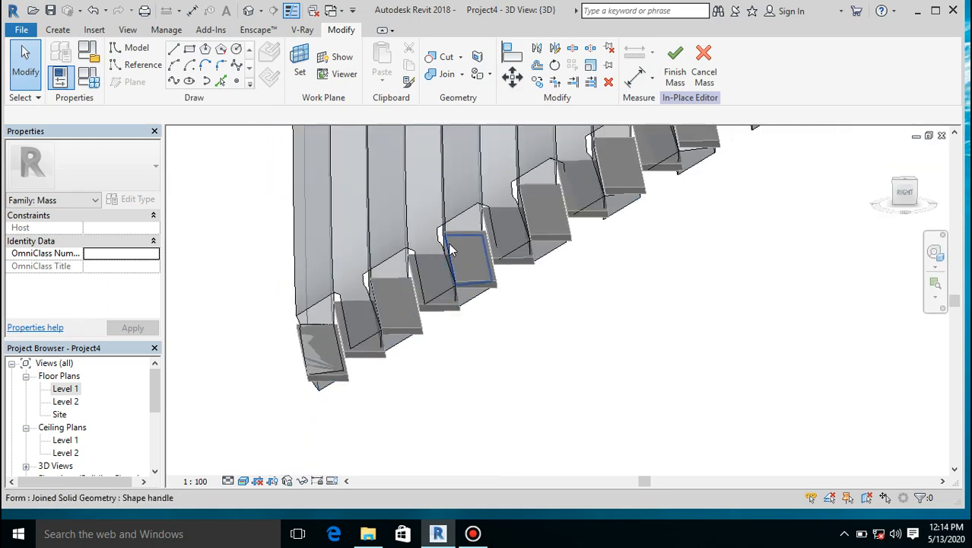
scroll(451, 251, "down", 3)
scroll(553, 199, "up", 5)
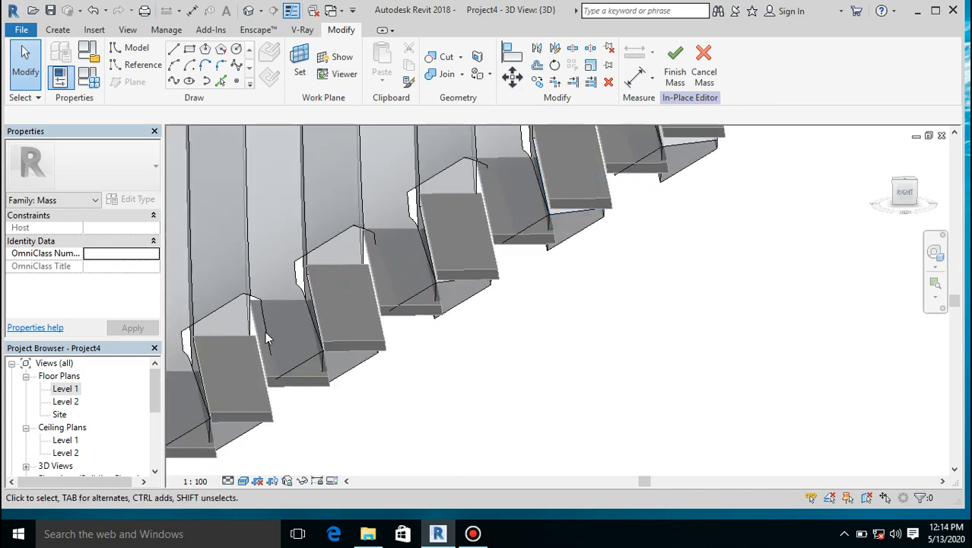
scroll(265, 331, "down", 4)
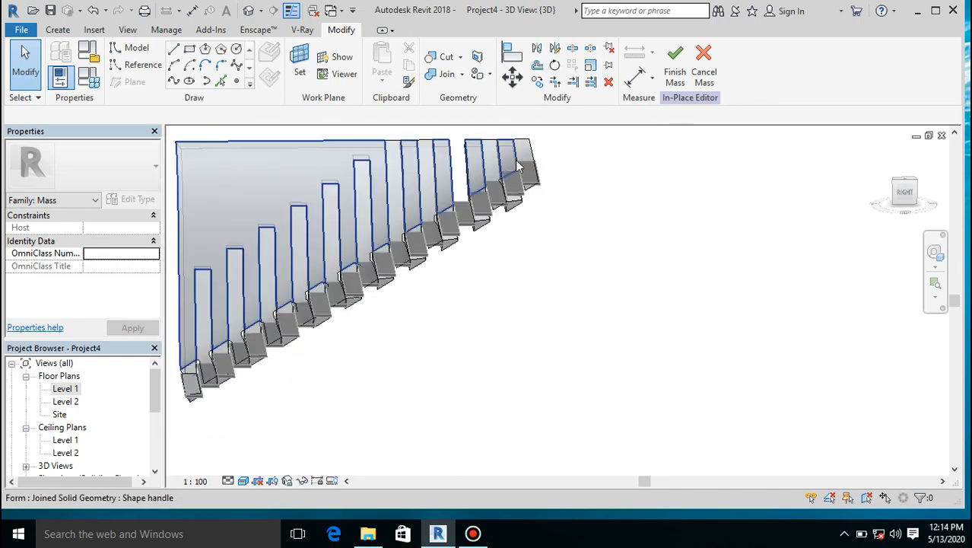
scroll(520, 166, "up", 5)
scroll(462, 270, "down", 2)
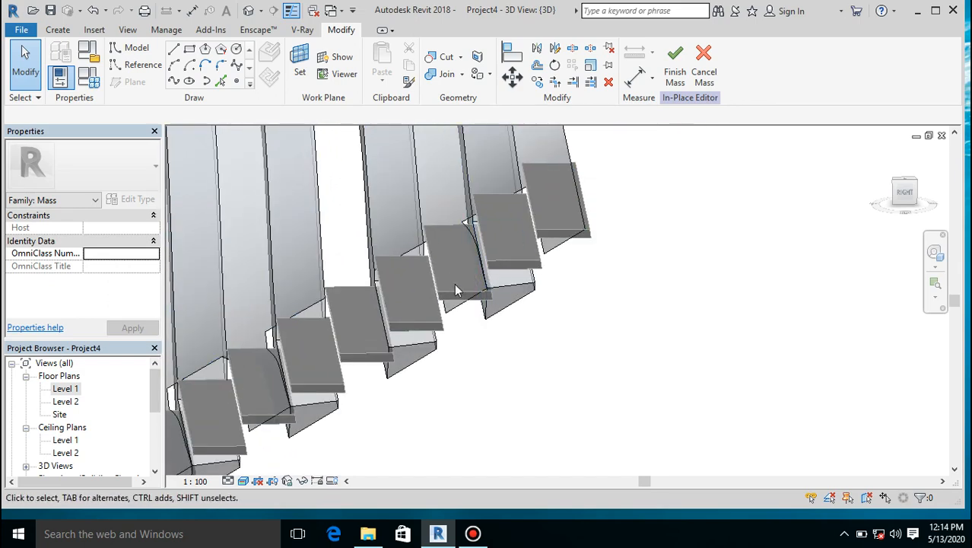
Finish the in-place mass and delete the separate stair whose treads overlap it
left_click(682, 72)
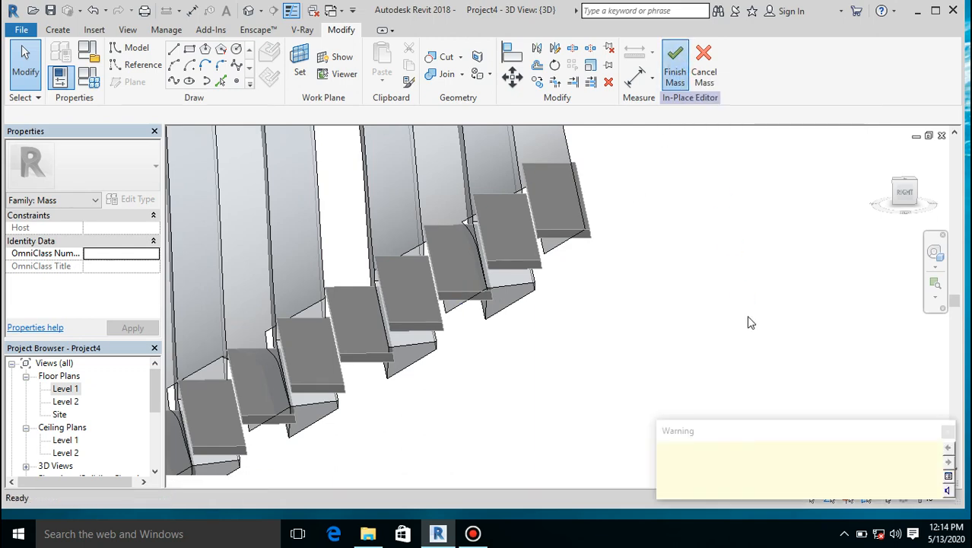
left_click(940, 433)
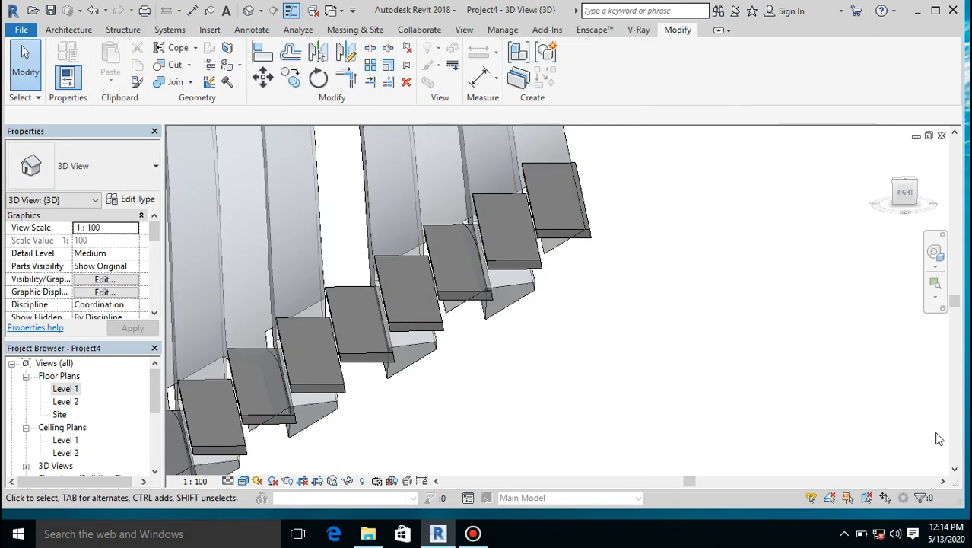
left_click(560, 237)
key("Delete")
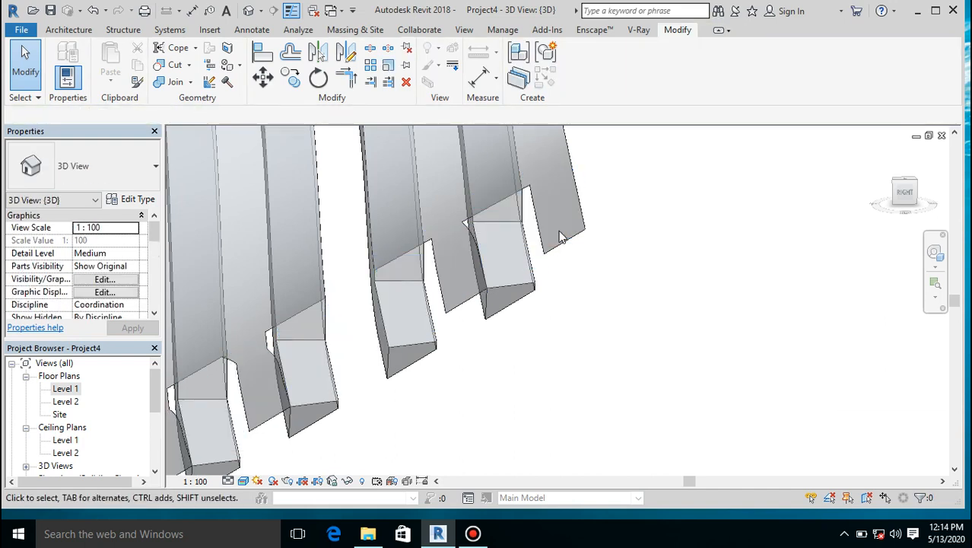
Examine the finished mass from a raised corner view, including its notches up close
scroll(586, 319, "down", 5)
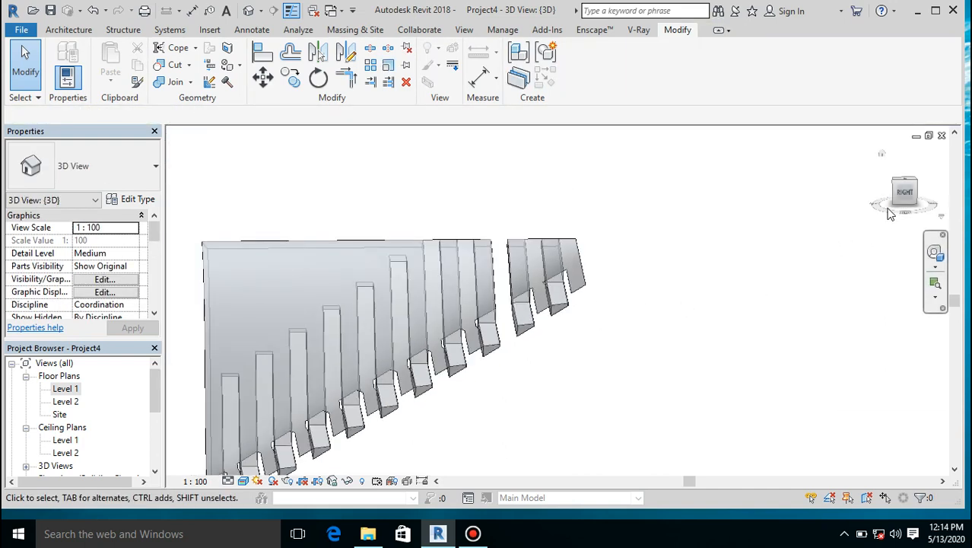
left_click_drag(906, 203, 943, 228)
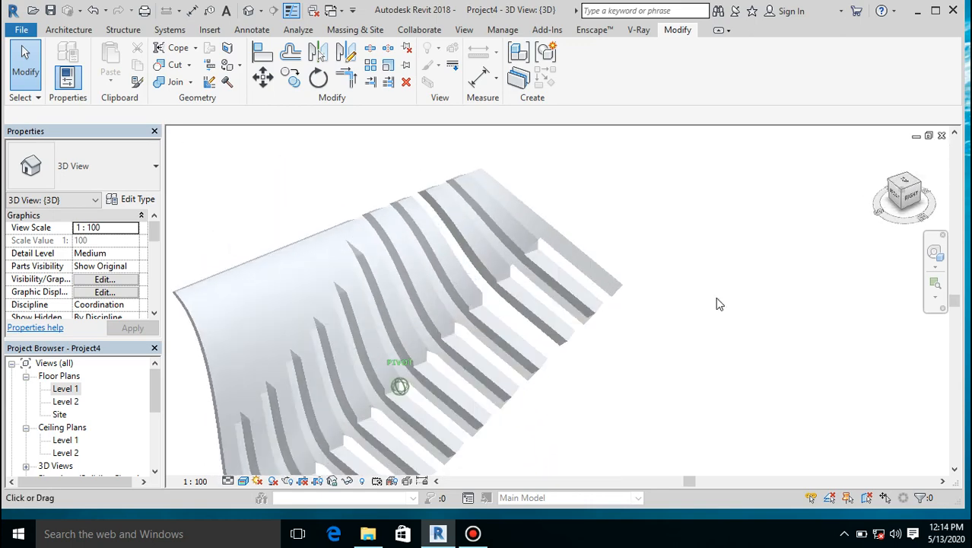
scroll(604, 267, "down", 5)
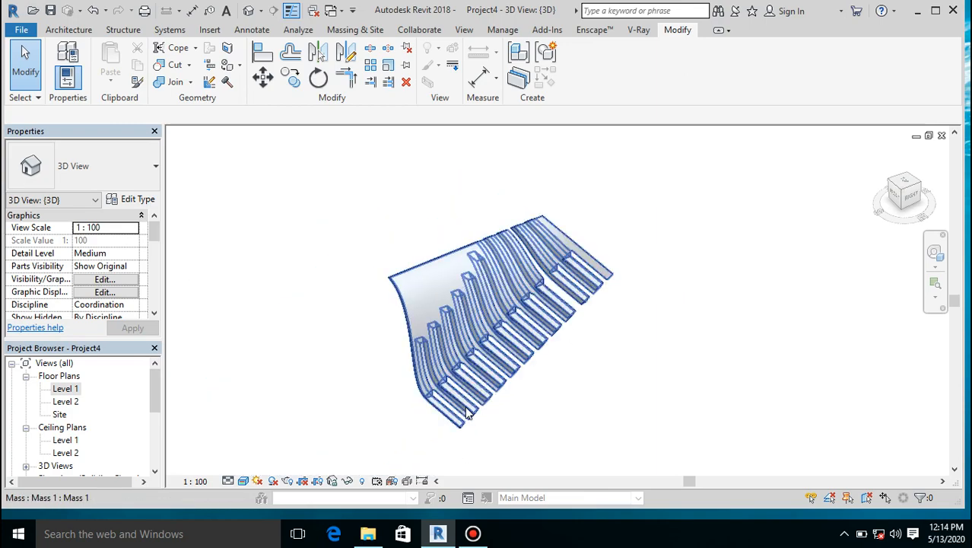
scroll(467, 413, "up", 6)
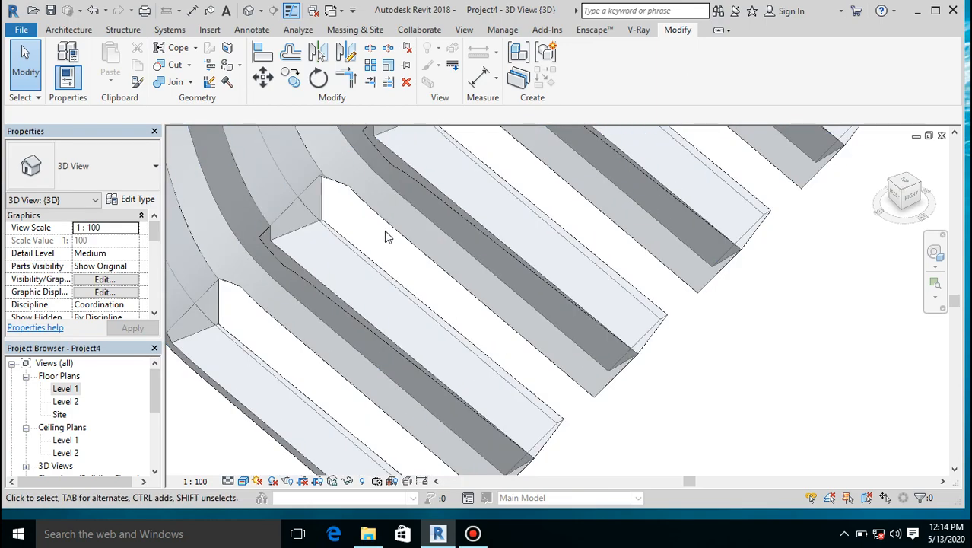
Edit the stair mass in place, delete the leftover surface form overlapping the steps, and finish the mass
left_click(450, 258)
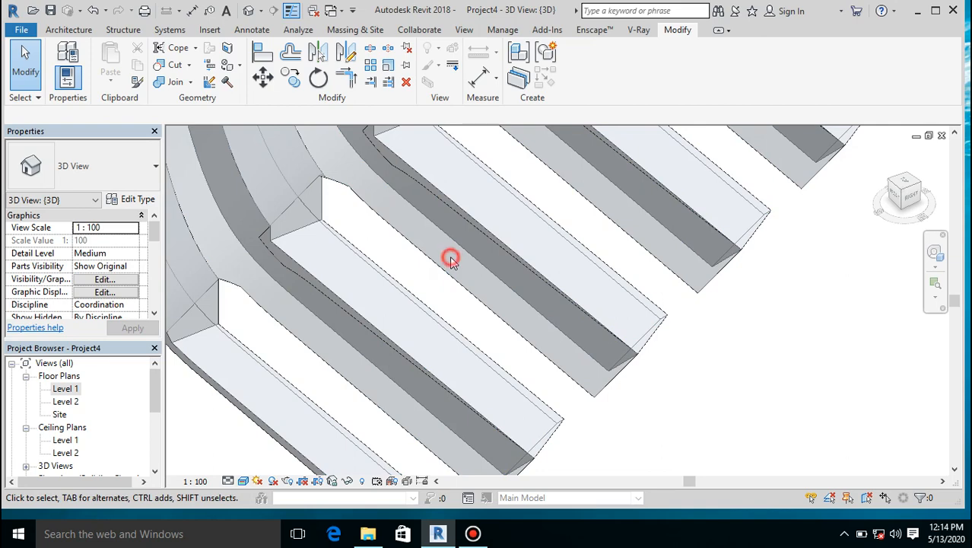
left_click(444, 279)
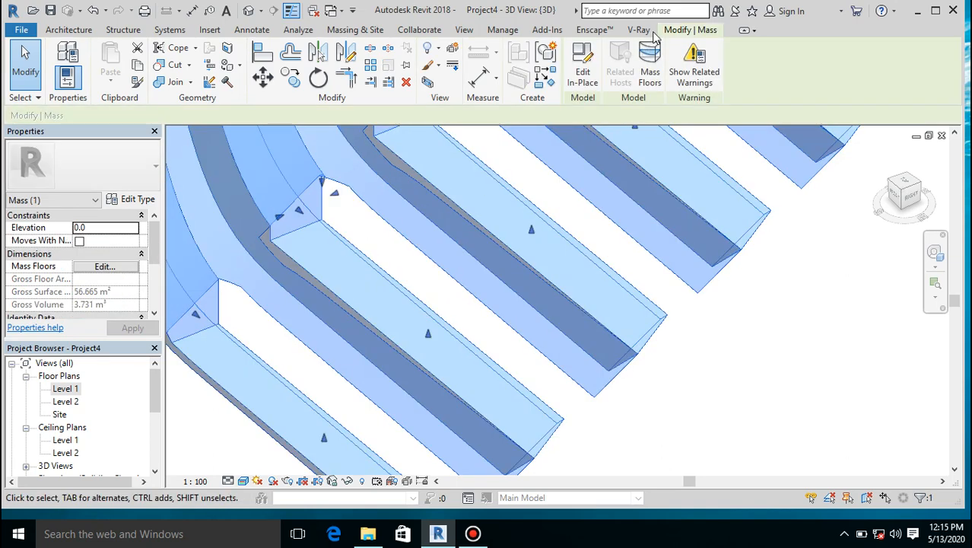
left_click(572, 86)
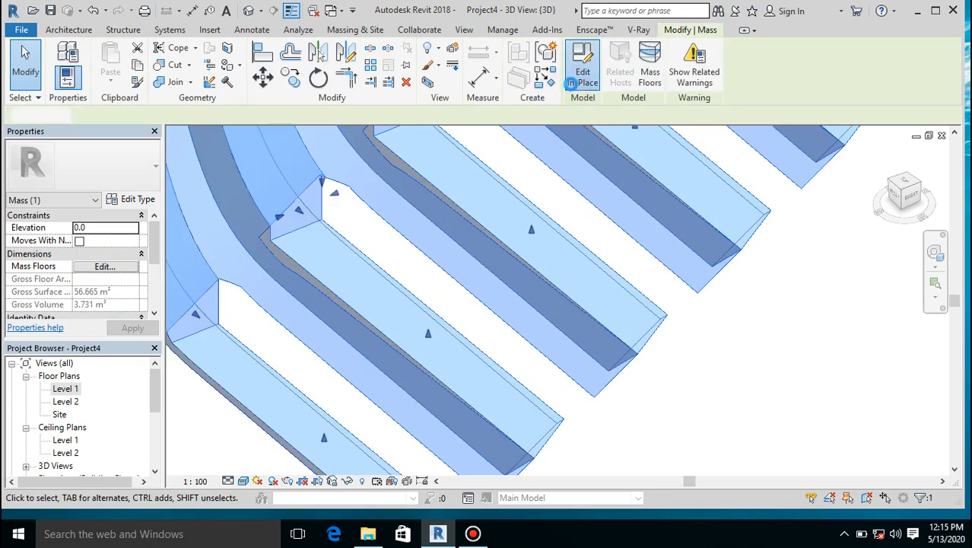
left_click(460, 288)
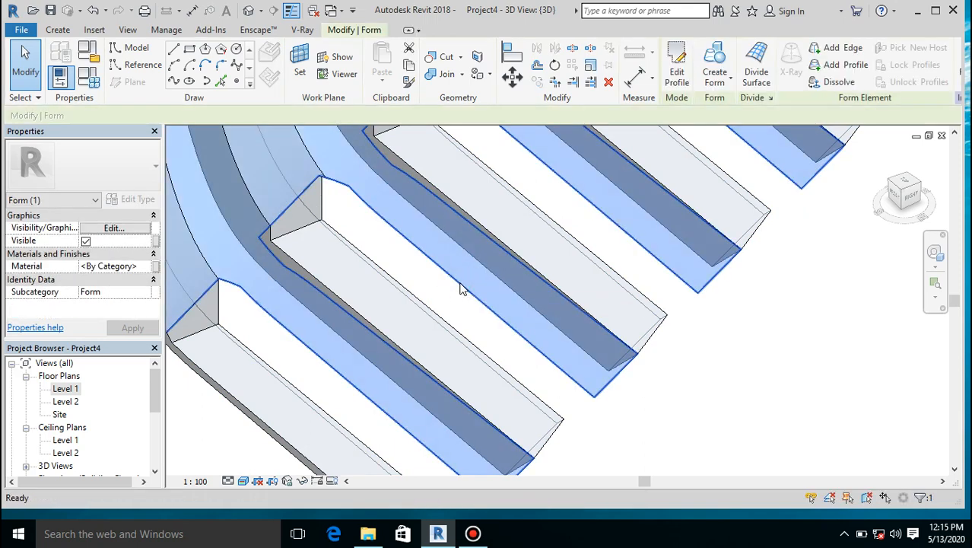
key("Escape")
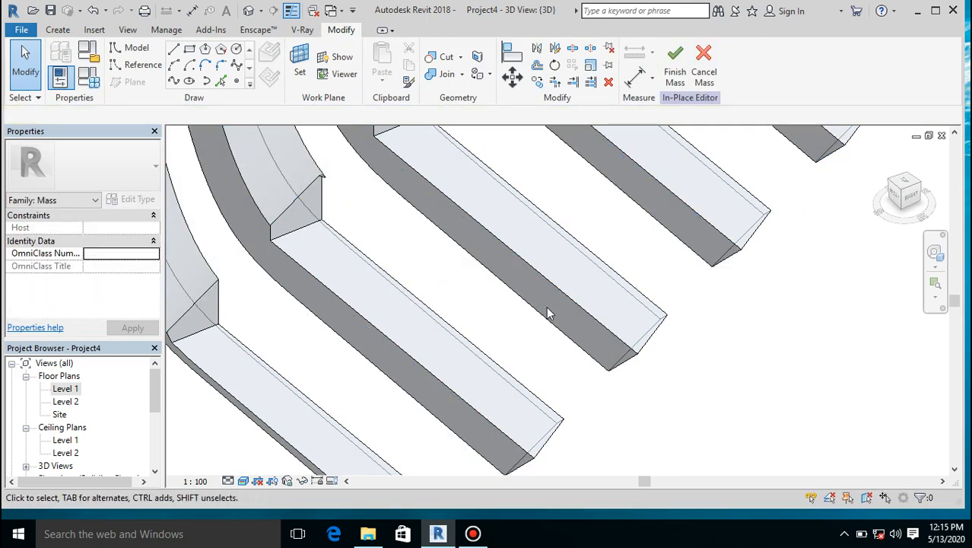
scroll(547, 312, "down", 3)
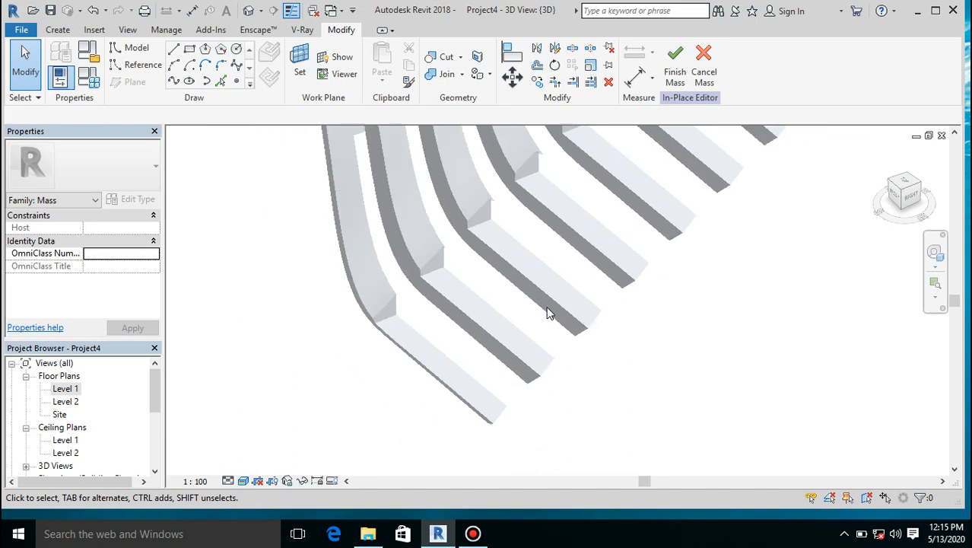
left_click(676, 73)
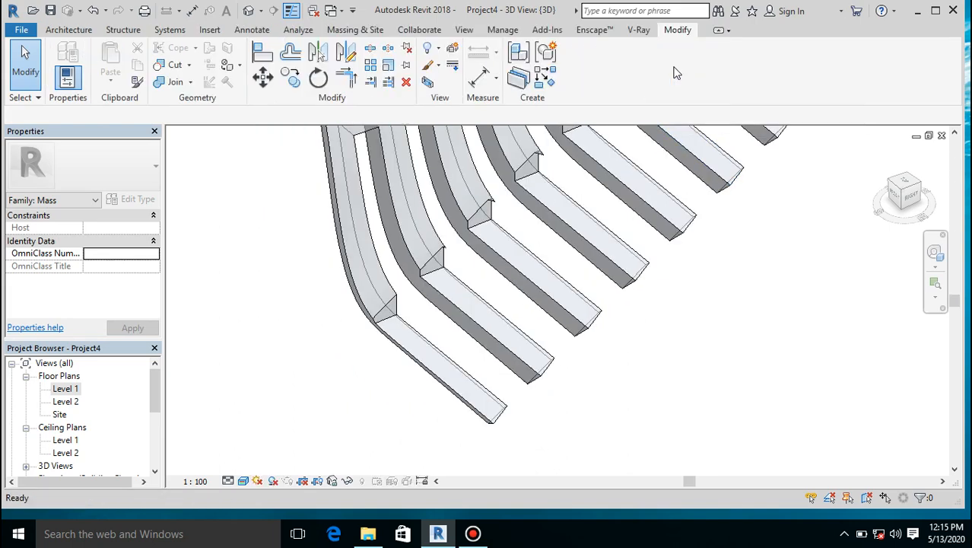
Examine the finished mass as a whole and up close, including the step ends and notches from the right side
scroll(472, 346, "down", 5)
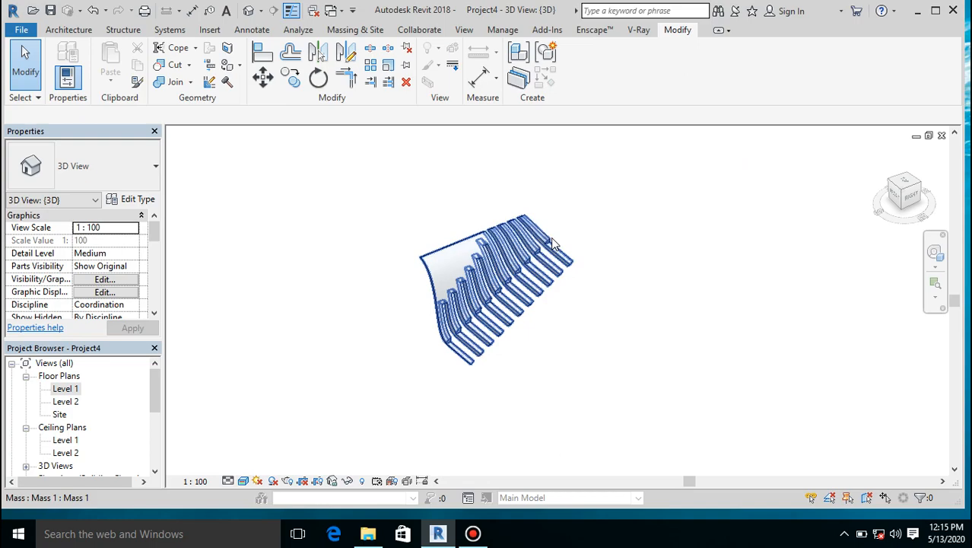
scroll(543, 289, "up", 6)
scroll(433, 396, "down", 4)
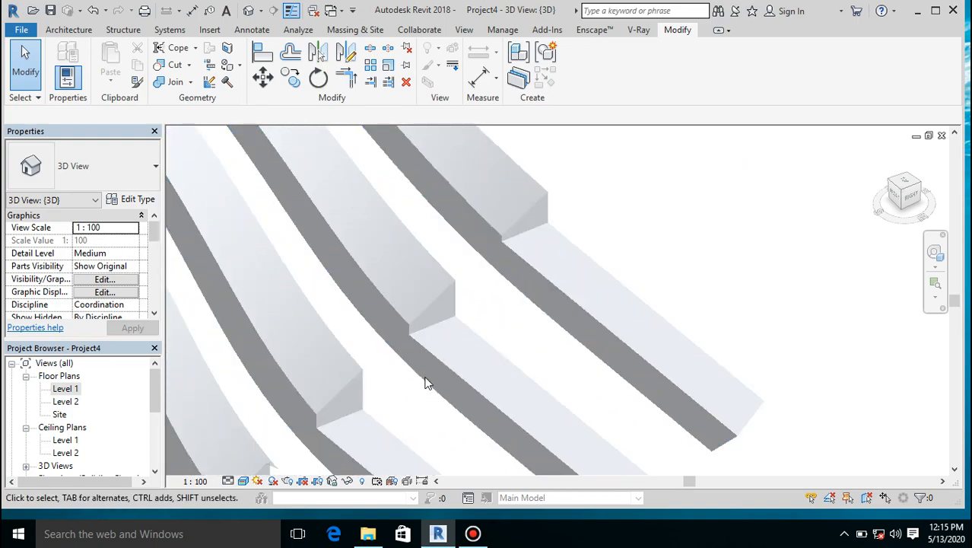
scroll(519, 308, "down", 4)
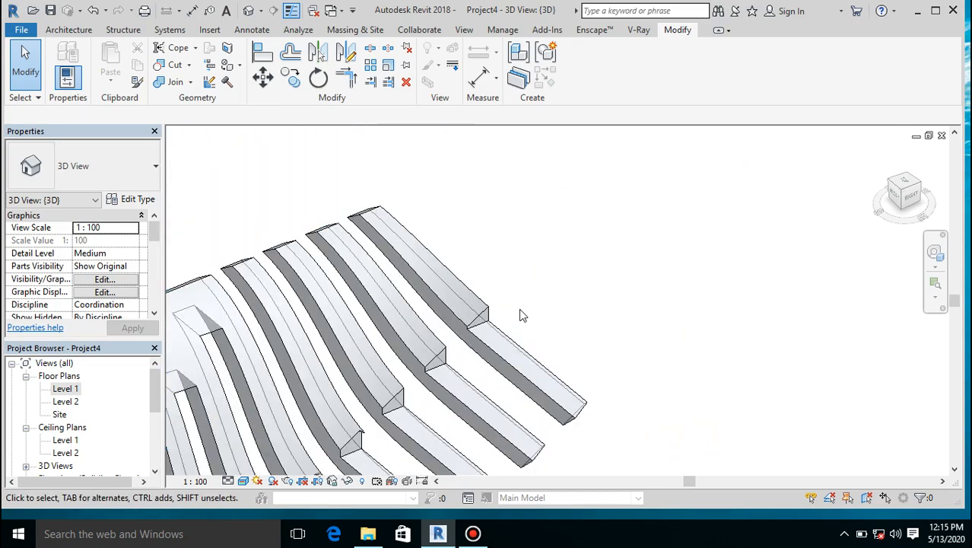
mouse_move(892, 176)
left_mouse_down()
mouse_move(858, 150)
mouse_move(843, 152)
mouse_move(863, 149)
left_mouse_up()
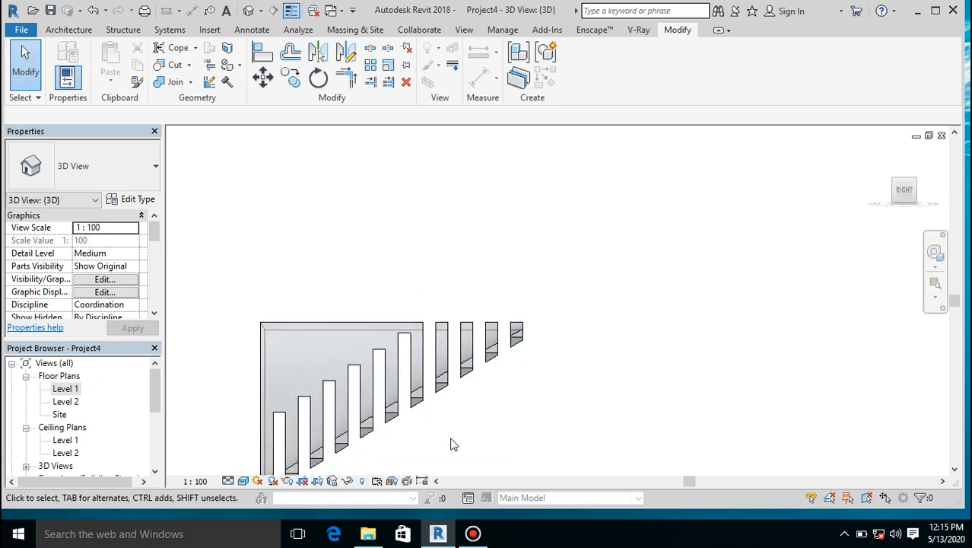
scroll(473, 321, "up", 8)
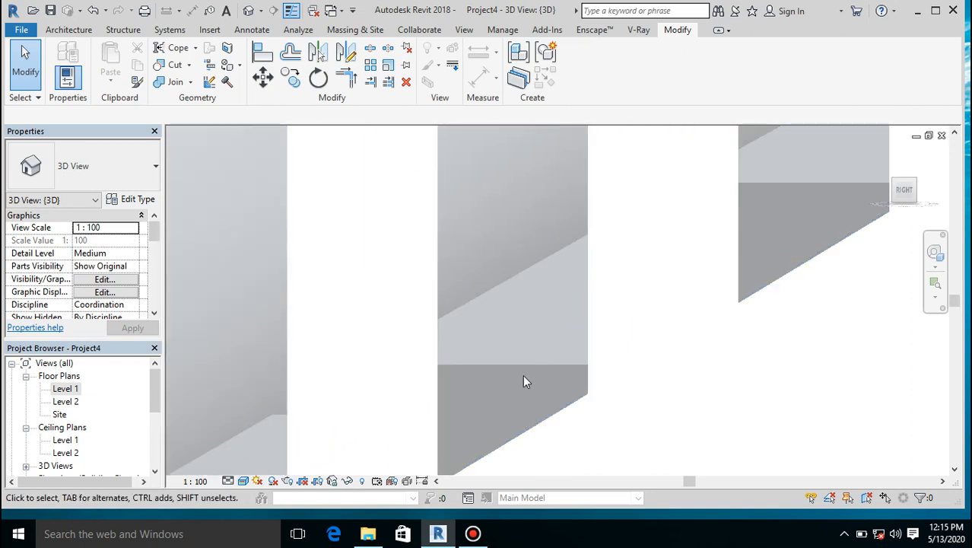
scroll(522, 378, "down", 2)
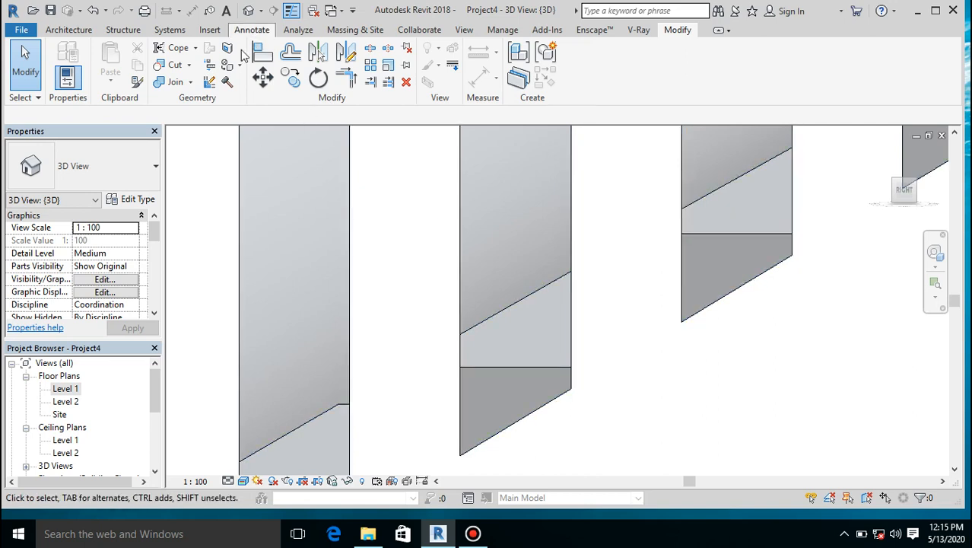
Start a new in-place model in the Generic Models category and accept its default name
left_click(67, 30)
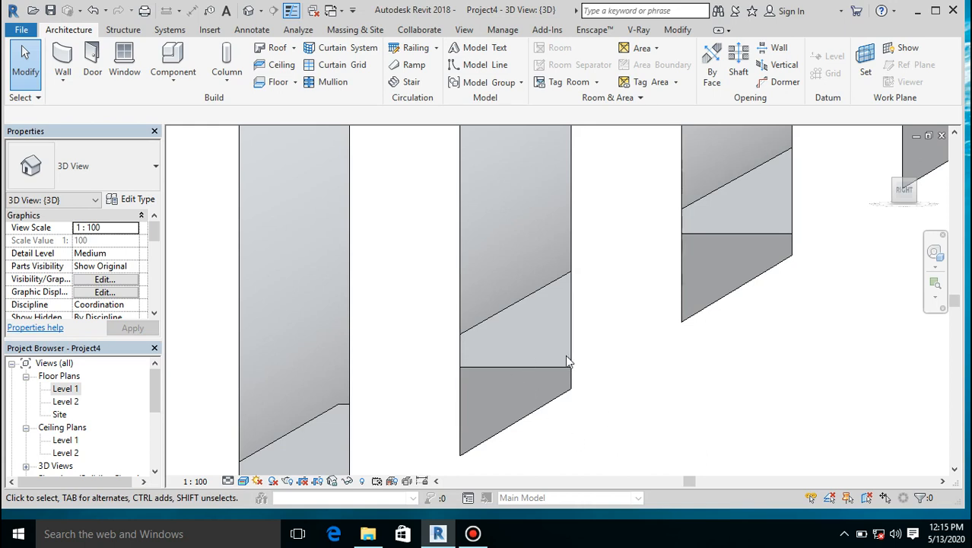
scroll(634, 330, "down", 4)
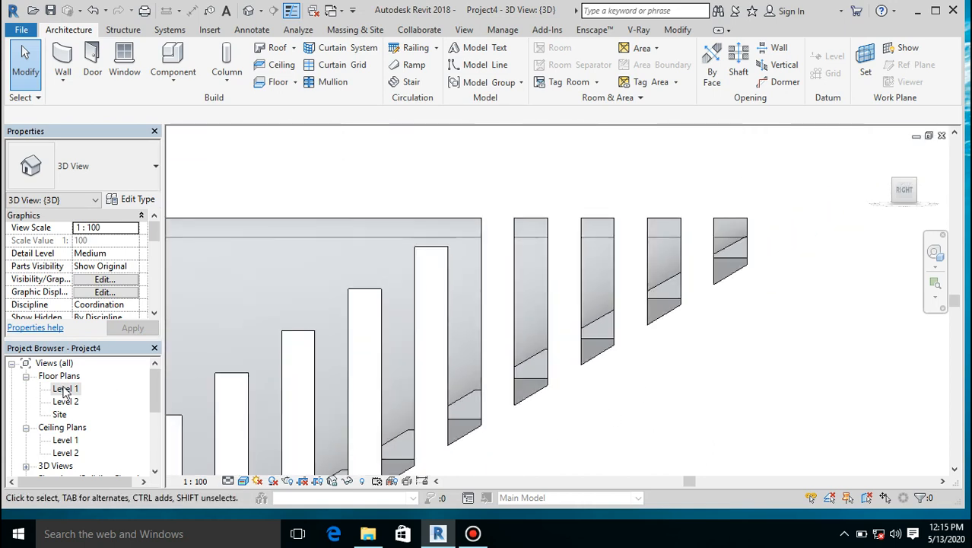
left_click(172, 82)
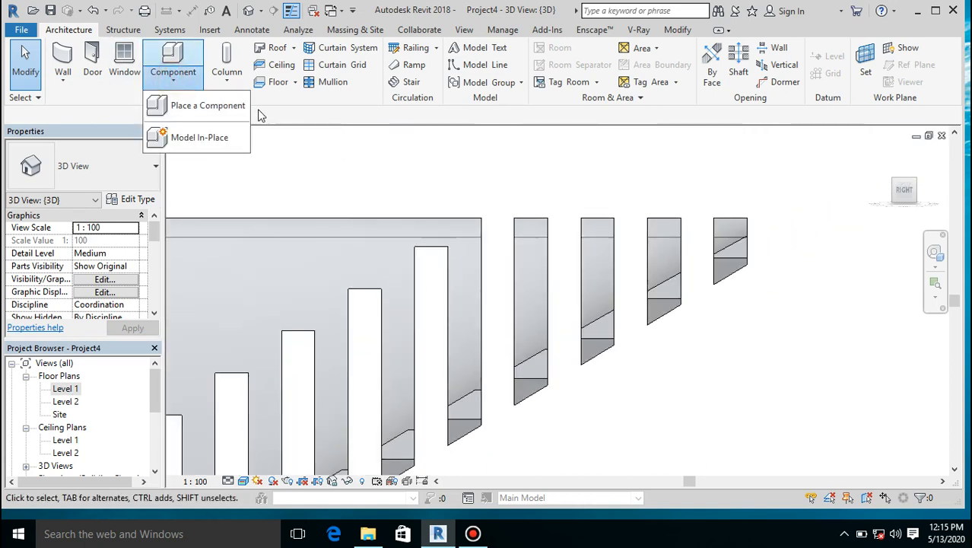
left_click(213, 138)
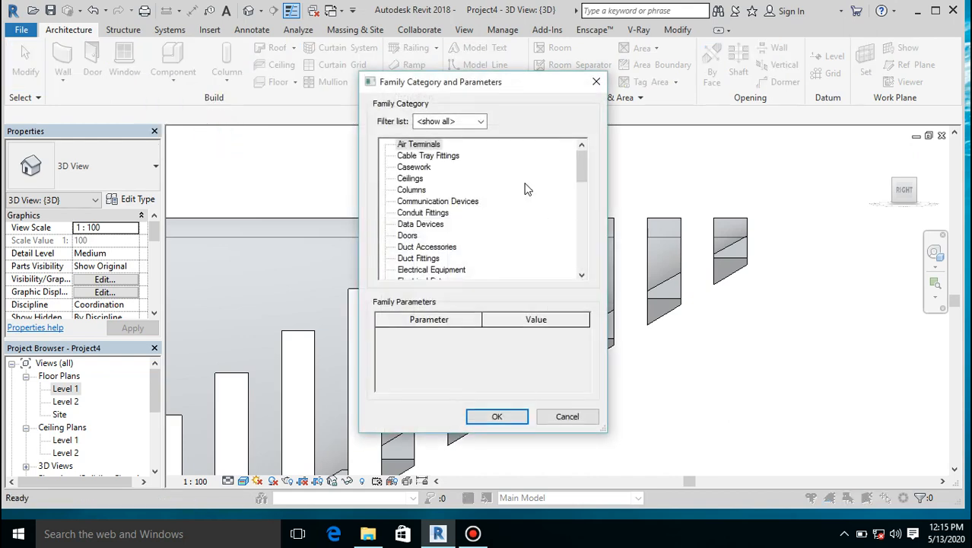
left_click_drag(585, 174, 586, 201)
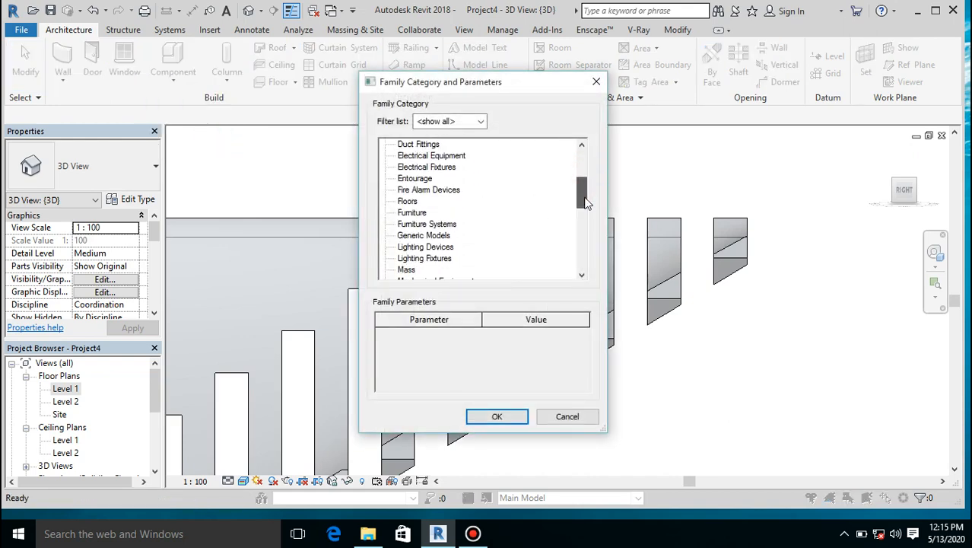
left_click(498, 418)
left_click(481, 287)
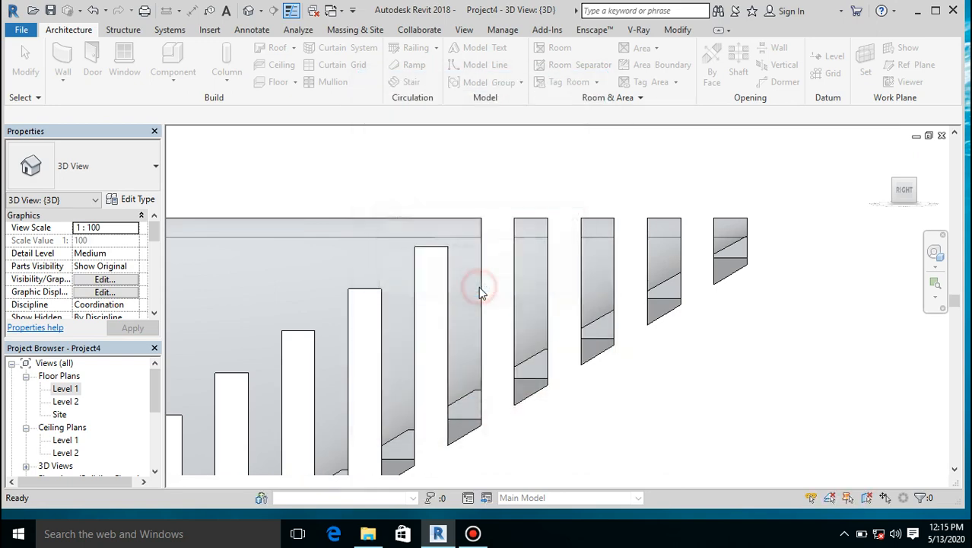
Open the Site floor plan and display it in the Wireframe visual style
double_click(66, 390)
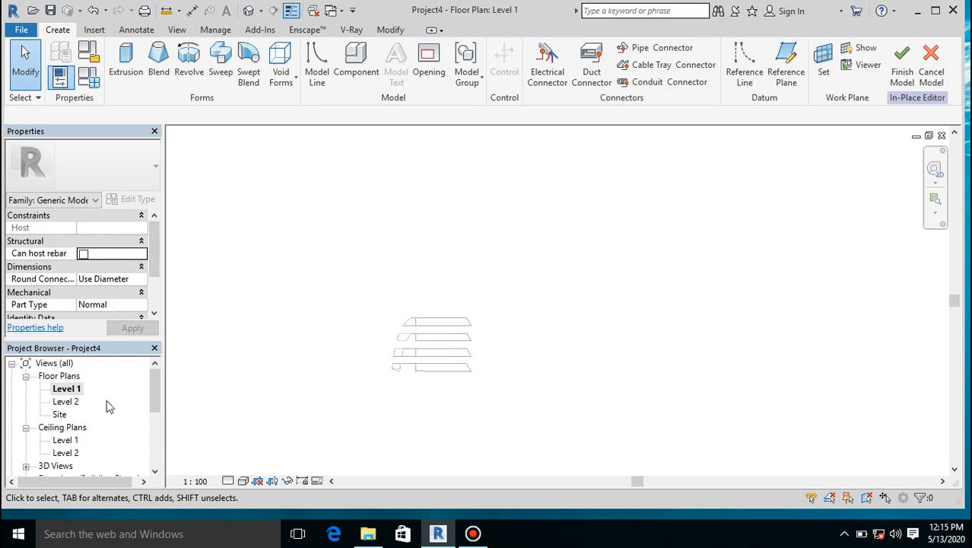
double_click(59, 415)
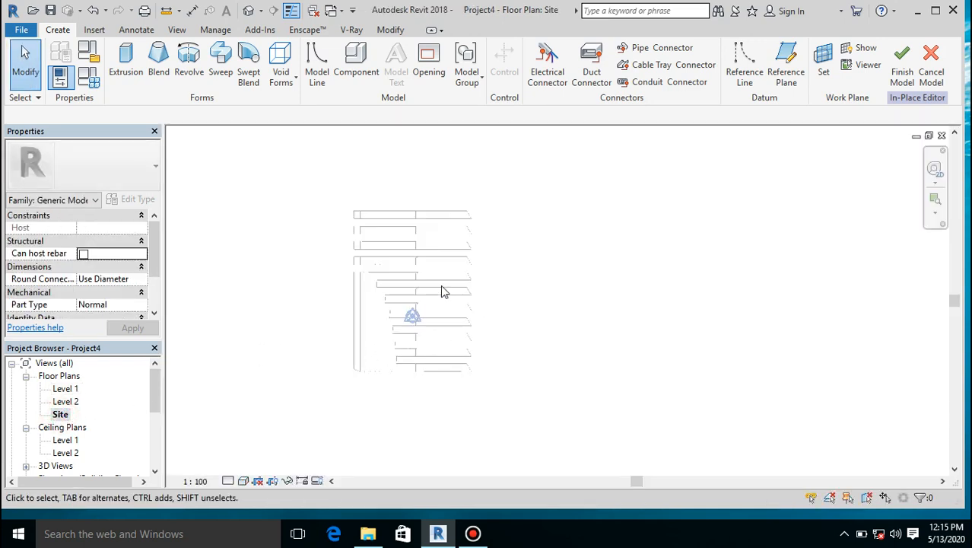
left_click(244, 481)
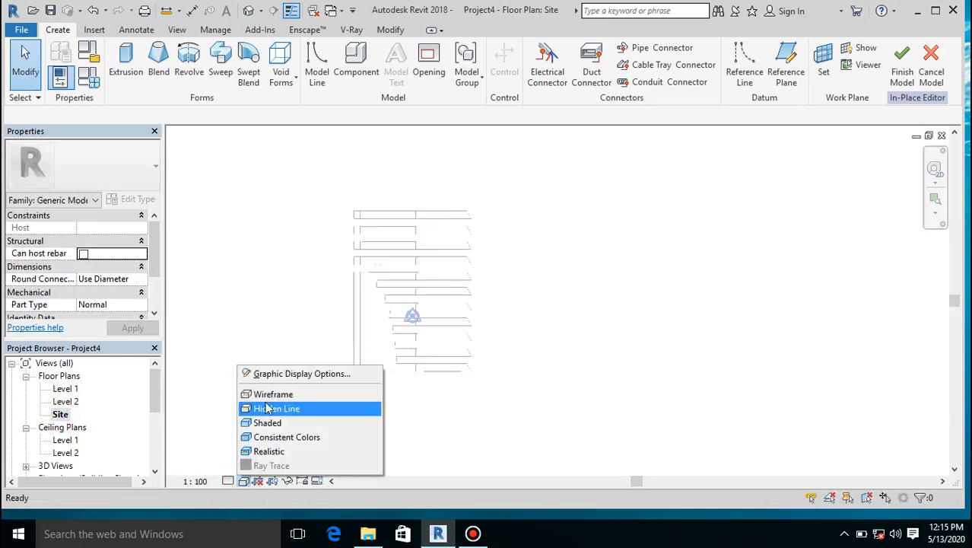
left_click(251, 393)
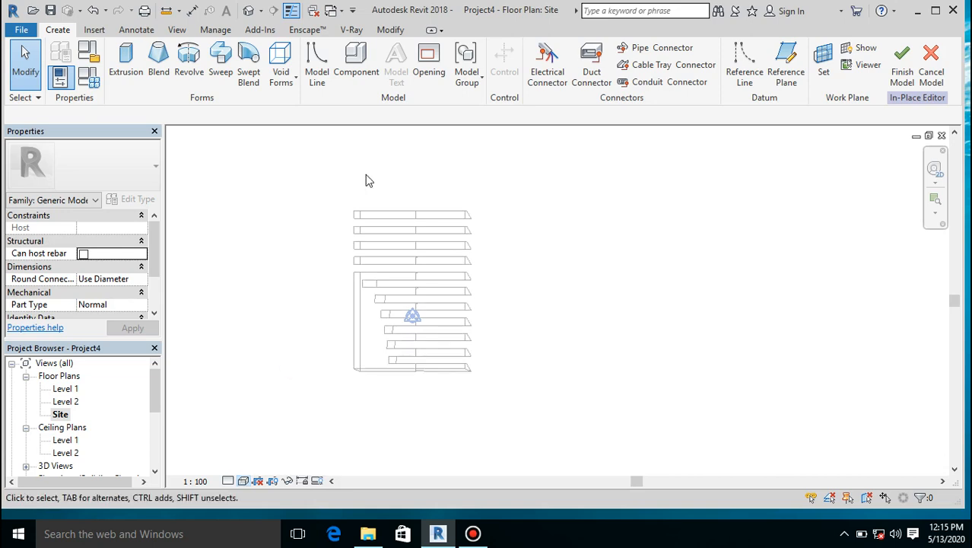
Draw a vertical reference plane just beyond the slanted ends of the treads, spanning all the steps, and name it 1
left_click(786, 62)
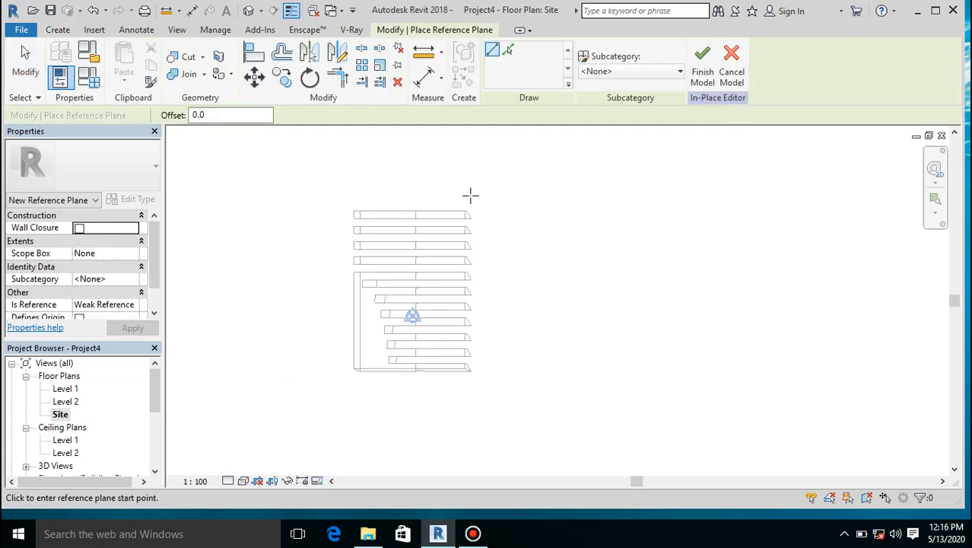
scroll(470, 195, "up", 2)
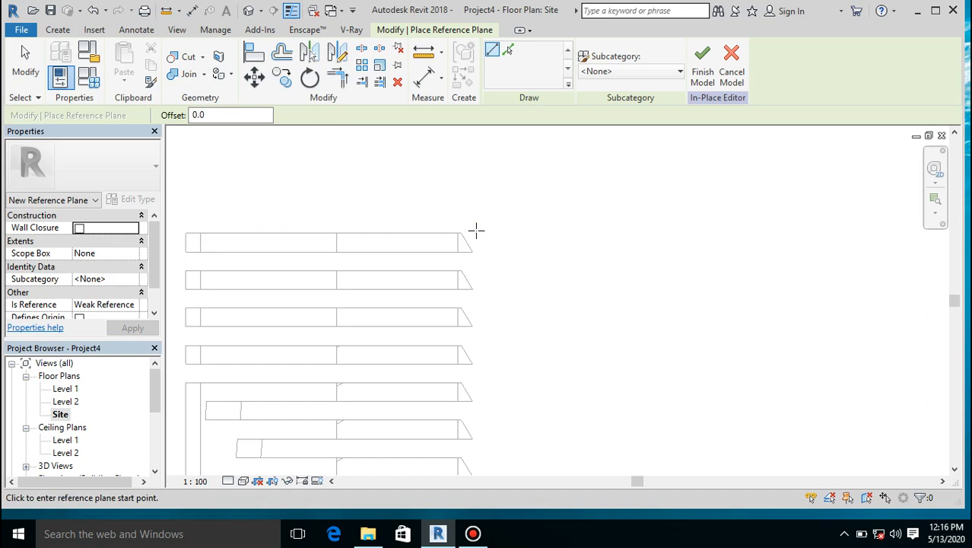
left_click(502, 201)
scroll(482, 326, "down", 3)
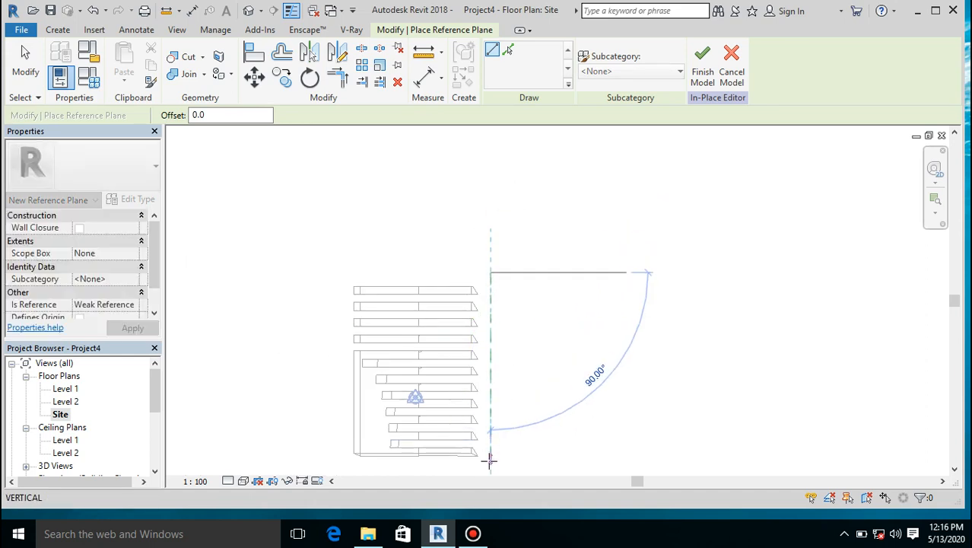
left_click(489, 464)
left_click(481, 315)
type("1")
key("Return")
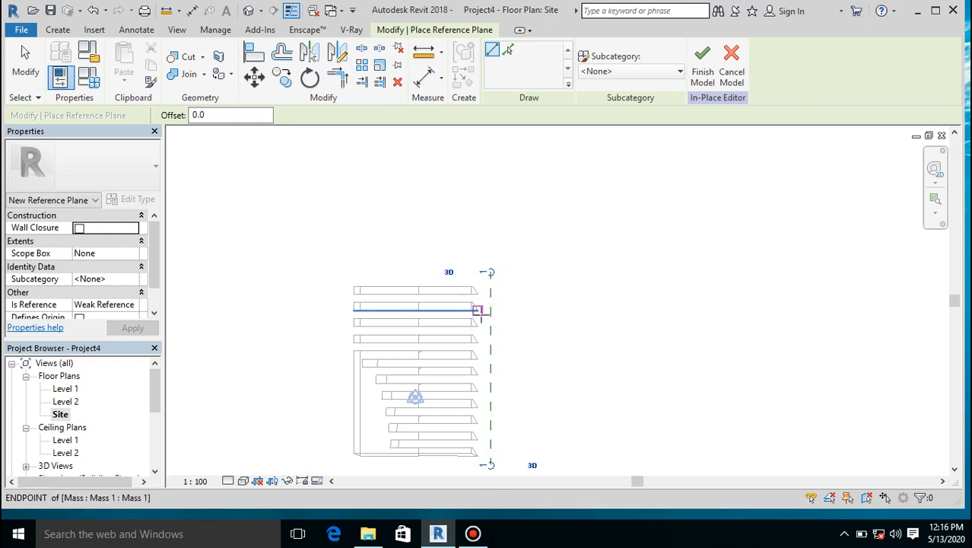
key("Escape")
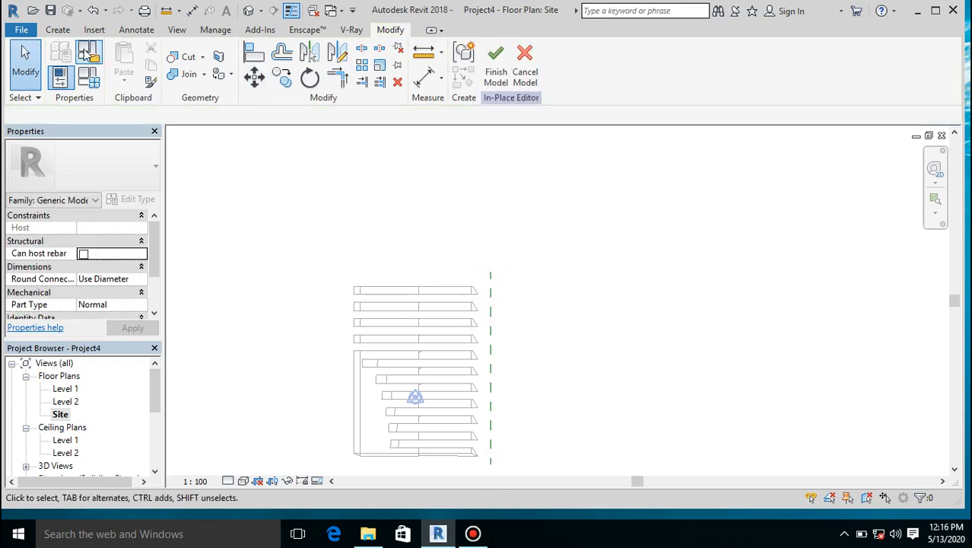
Set Reference Plane : 1 as the work plane and open the East elevation for sketching
left_click(58, 30)
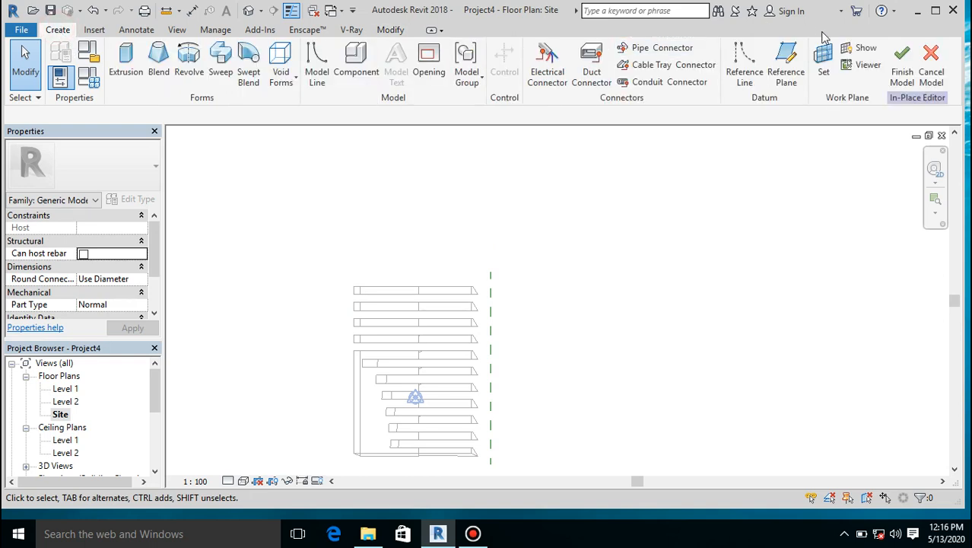
left_click(828, 76)
left_click(707, 329)
left_click(714, 373)
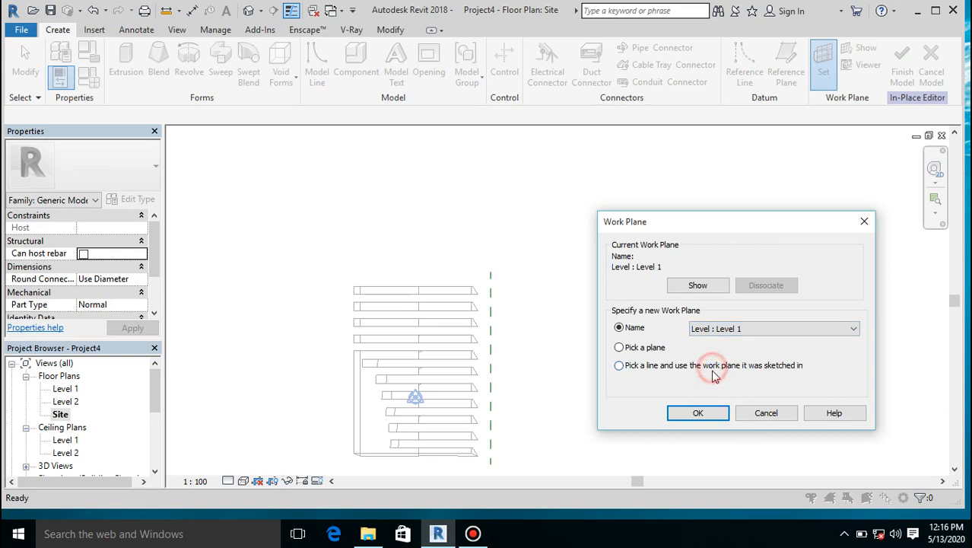
left_click(728, 328)
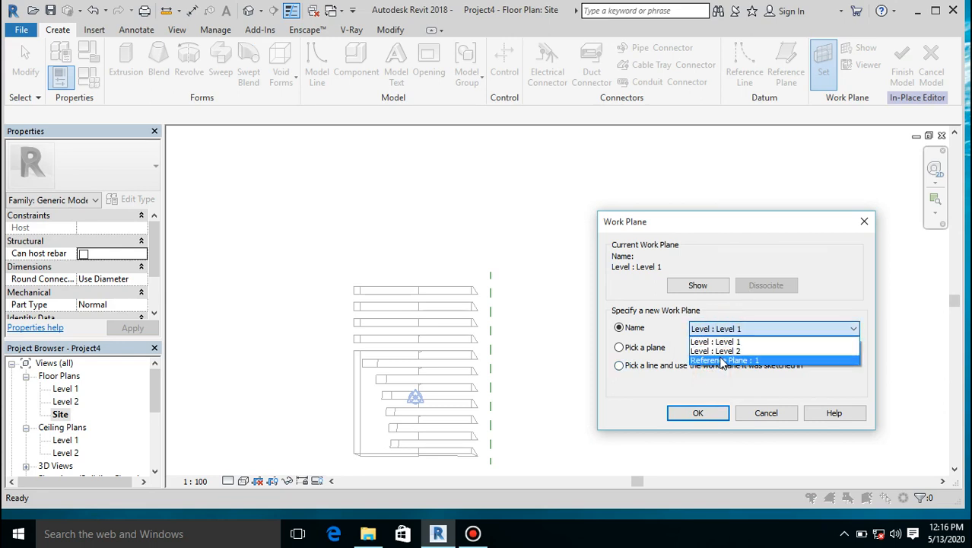
left_click(721, 359)
left_click(698, 416)
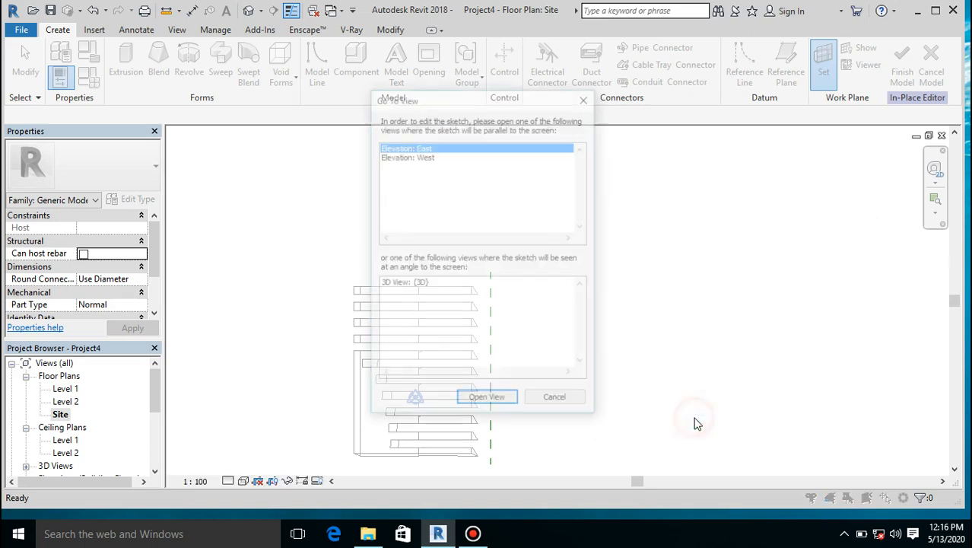
left_click(487, 401)
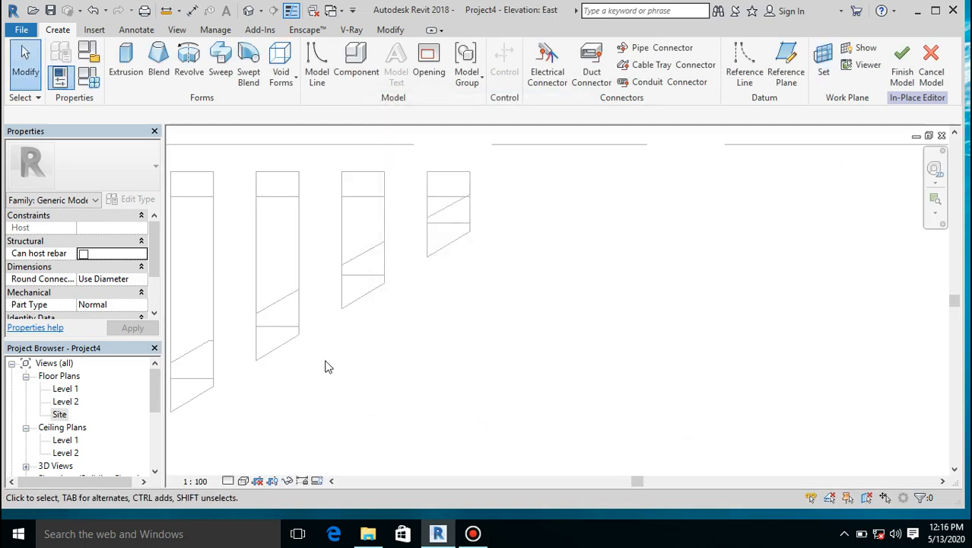
Start an extrusion sketch and draw horizontal guide lines from the facing level edges of the last two steps, about 480 and 360 mm long
left_click(125, 62)
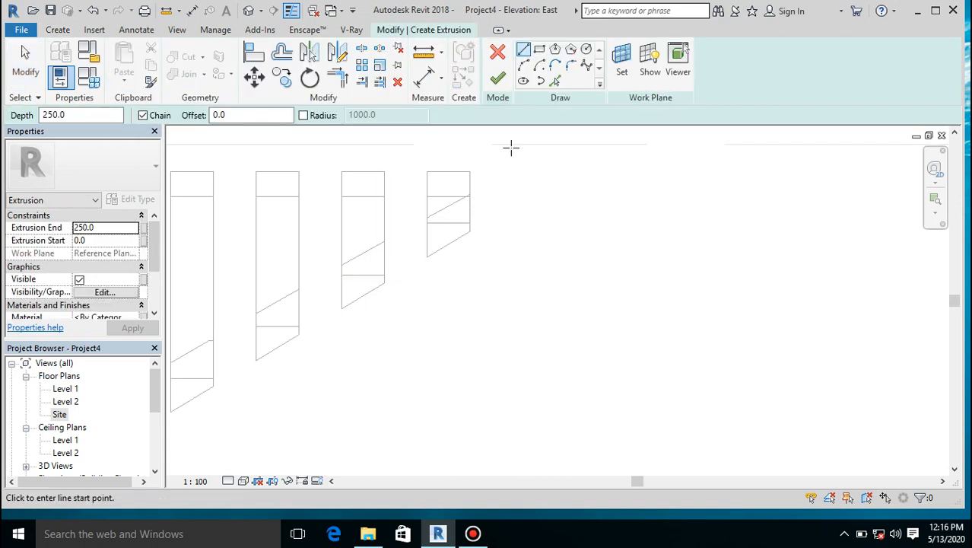
scroll(399, 251, "up", 3)
left_click(364, 310)
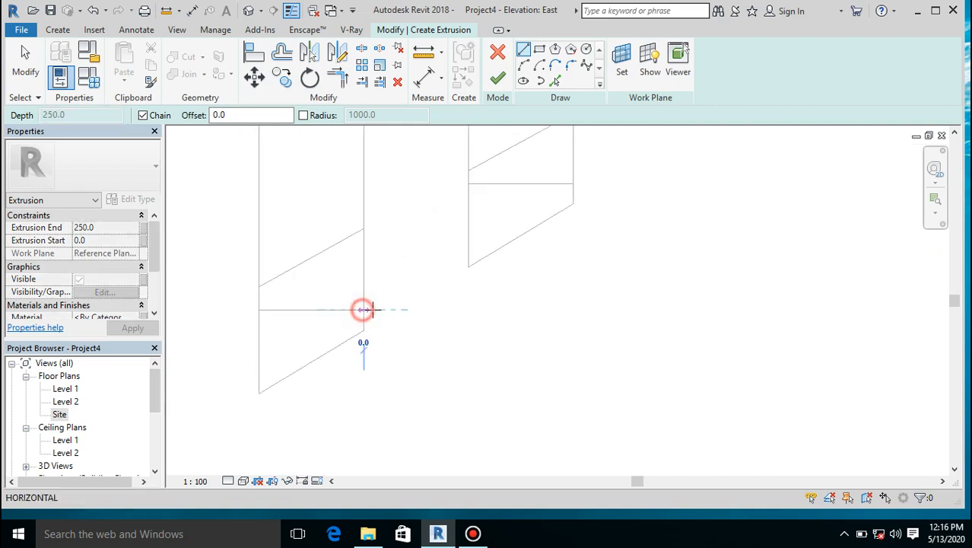
left_click(546, 310)
key("Escape")
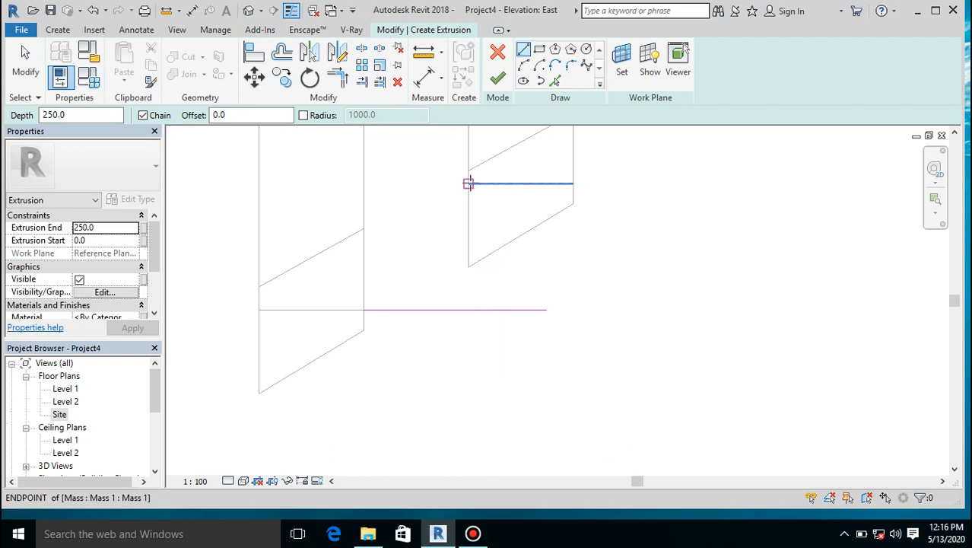
left_click(469, 183)
left_click(334, 183)
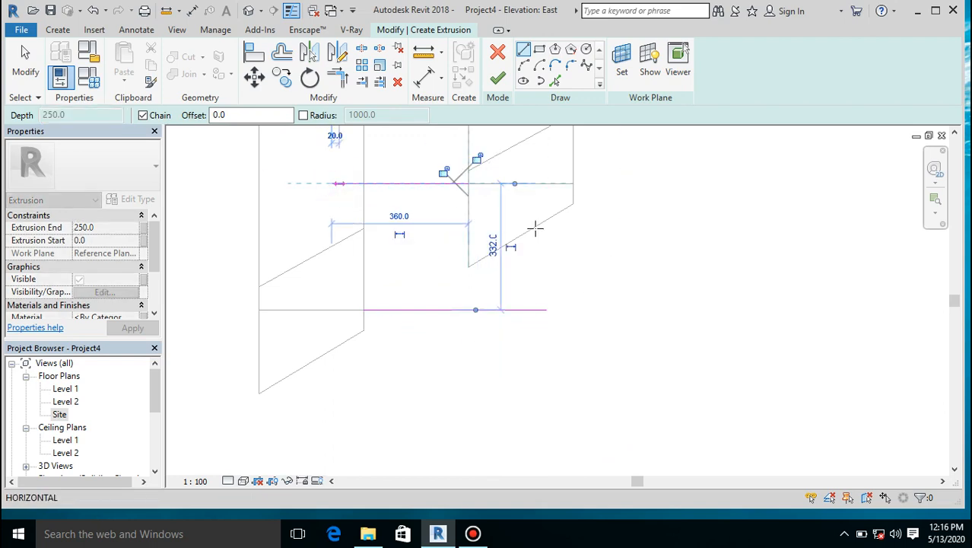
key("Escape")
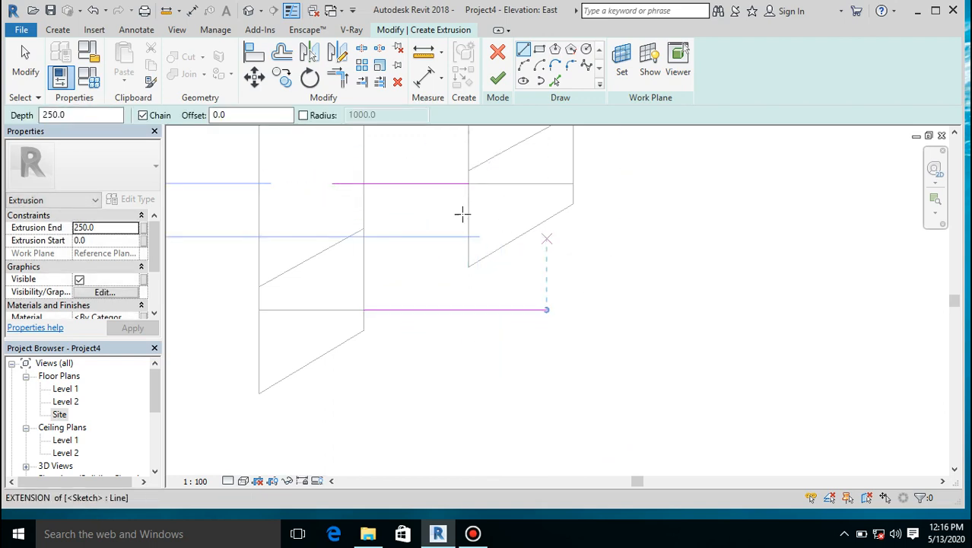
Measure the vertical distance between the two horizontal guide lines
left_click(424, 51)
left_click(432, 184)
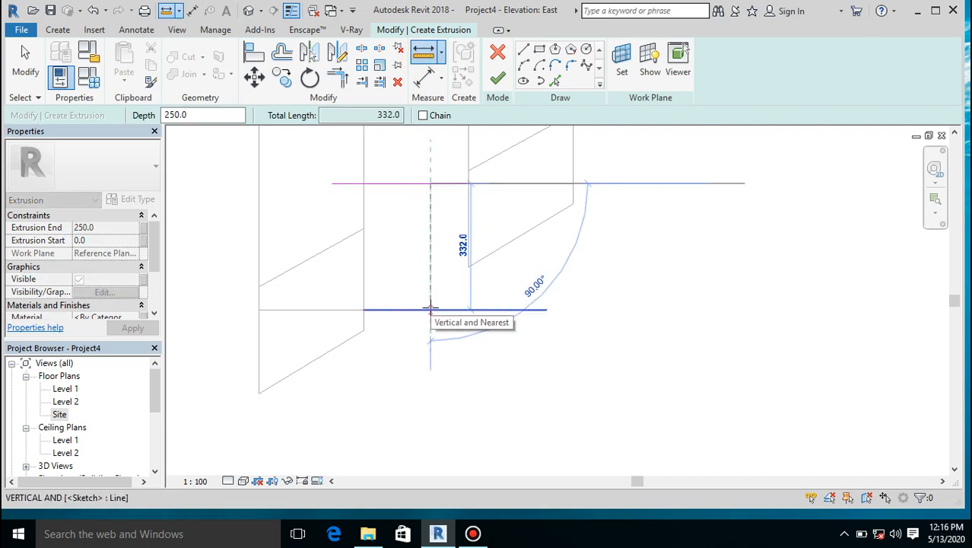
key("Escape")
key("Escape")
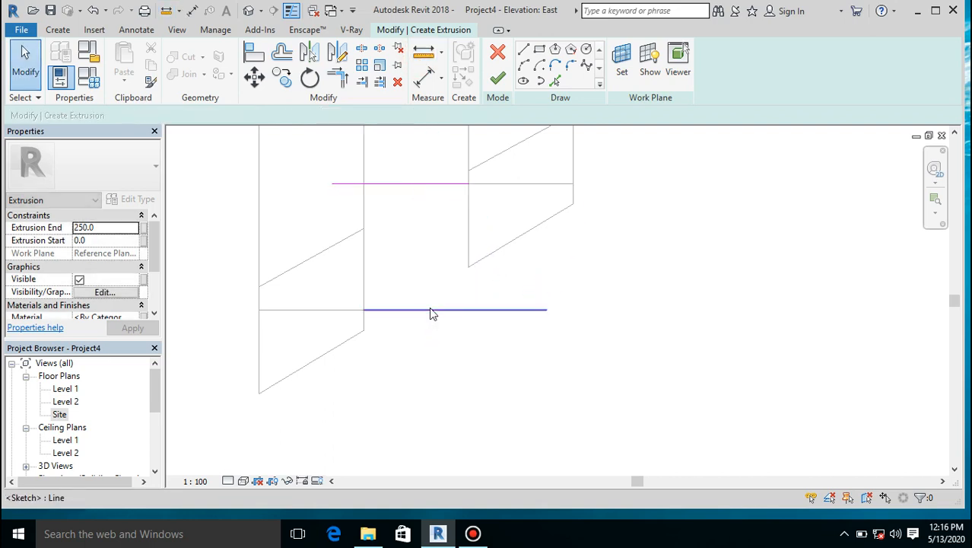
Draw a vertical line joining the two guide lines and a horizontal line outward from its midpoint
left_click(523, 50)
left_click(412, 183)
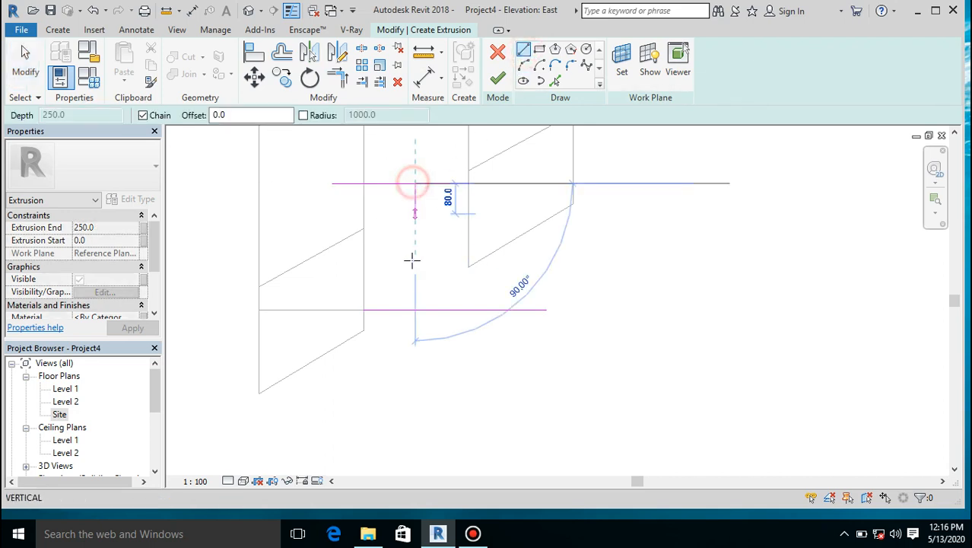
left_click(416, 308)
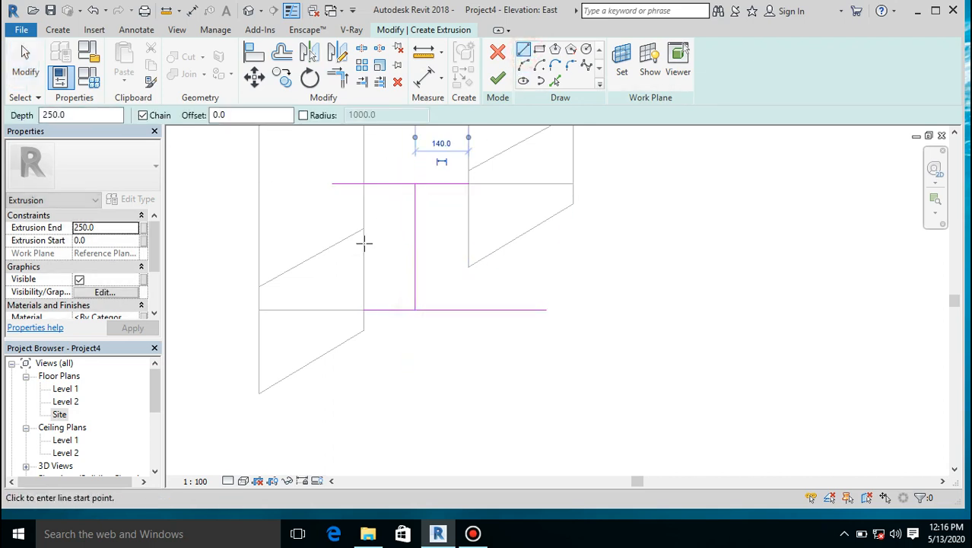
left_click(415, 246)
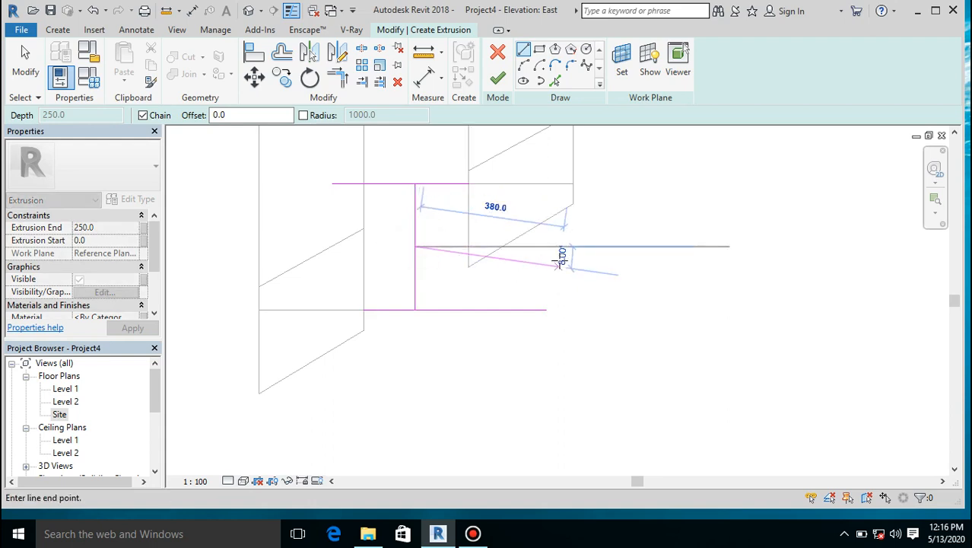
left_click(547, 246)
key("Escape")
key("Escape")
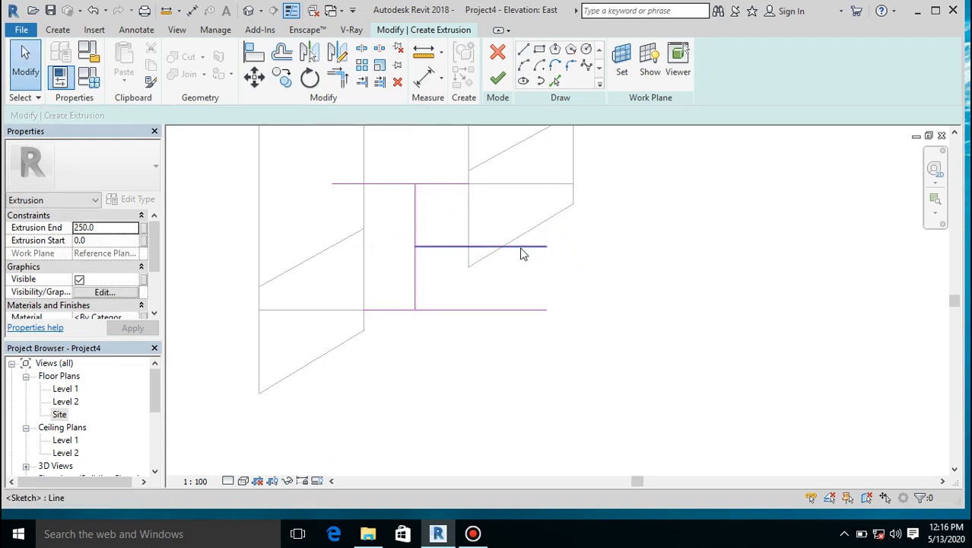
Adjust both ends of the middle horizontal line to span the gap between the two steps, about 275 mm
left_click(501, 247)
left_click_drag(365, 246, 363, 247)
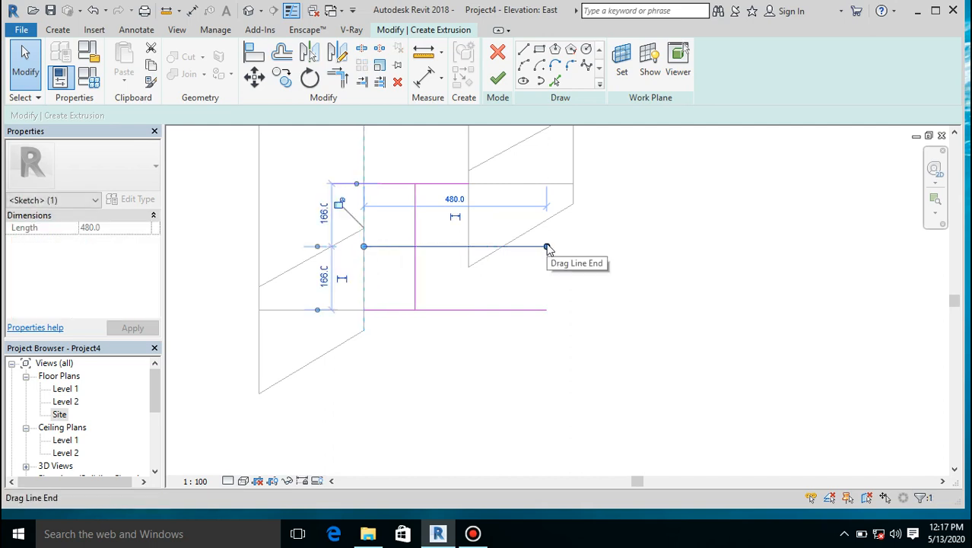
left_click_drag(461, 241, 468, 246)
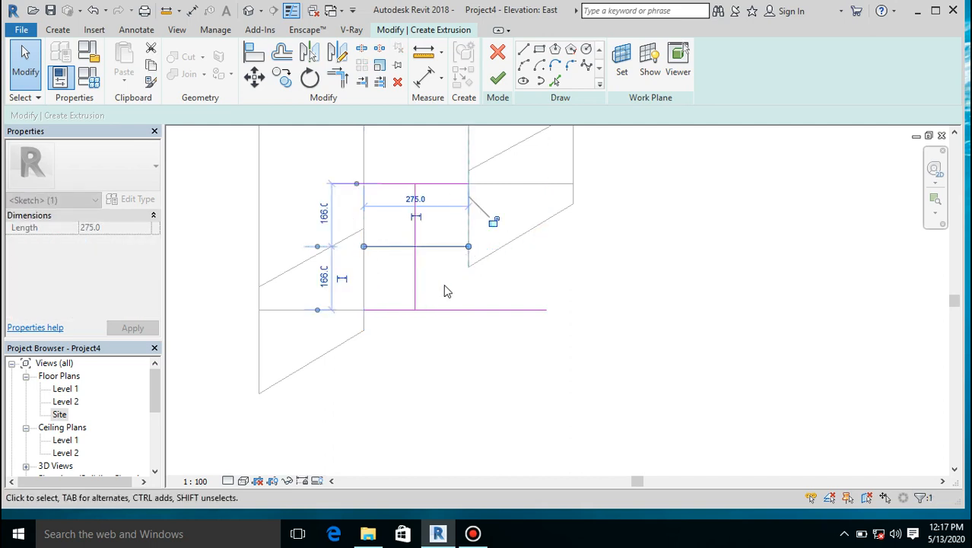
Delete the vertical line and both horizontal guide lines, keeping only the middle line
left_click_drag(457, 279, 395, 327)
key("Delete")
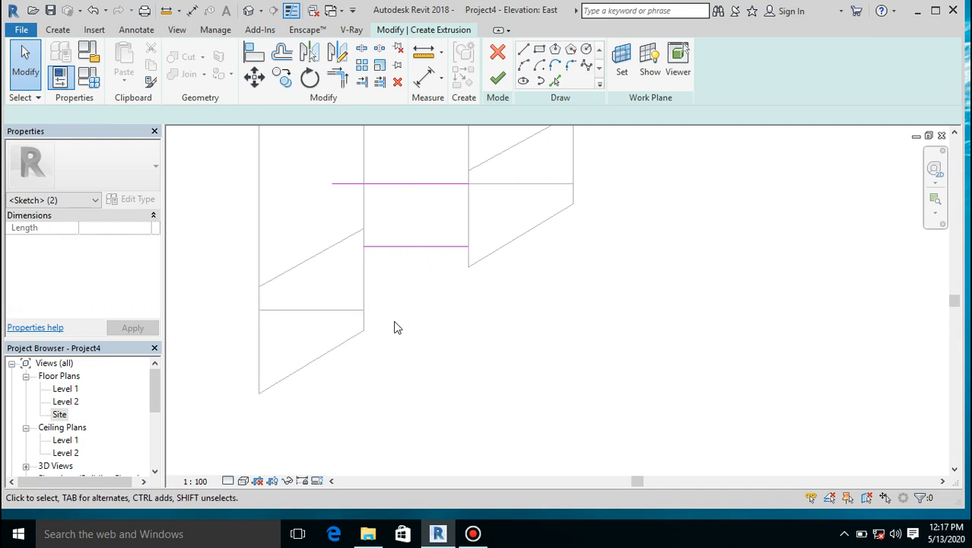
left_click(394, 183)
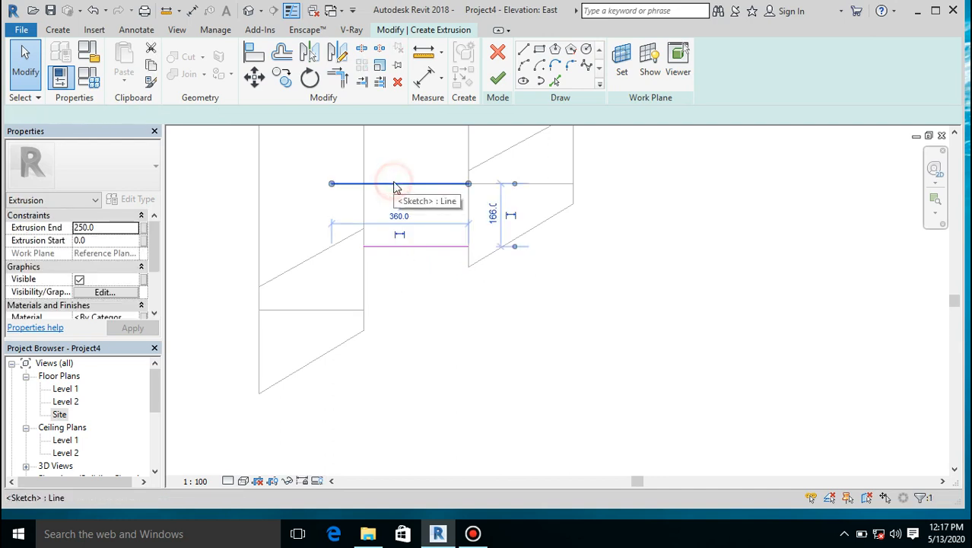
key("Delete")
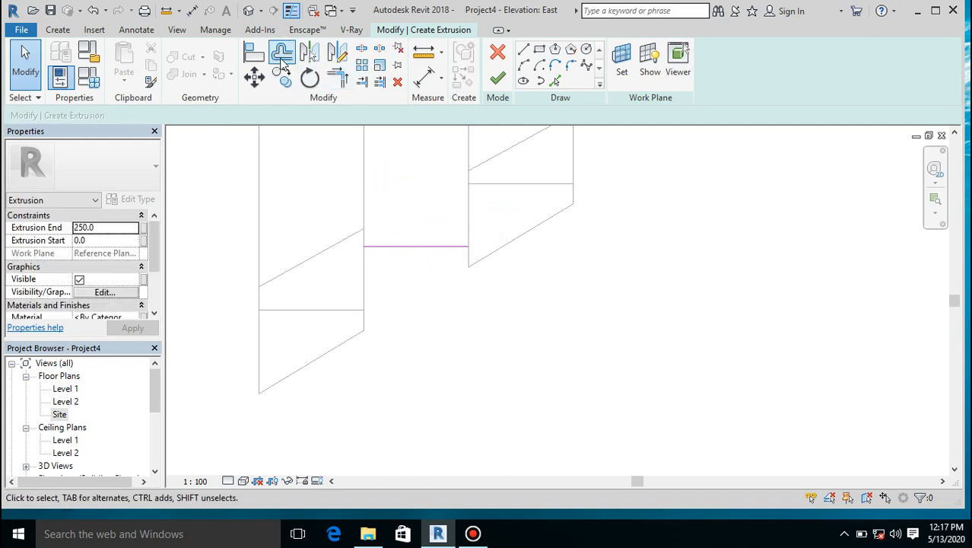
Offset copies of the middle line 25 mm above and below it, and delete the original line
left_click(282, 52)
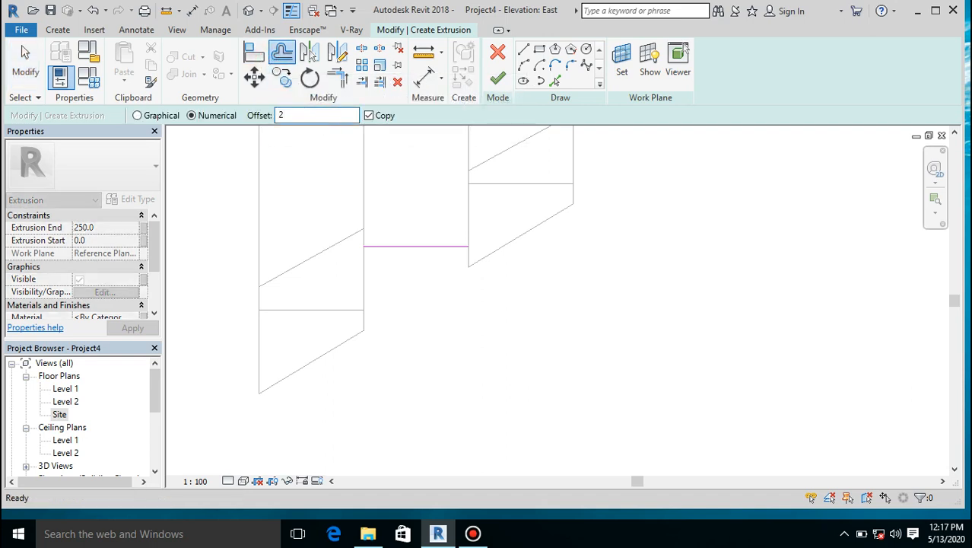
left_click(430, 244)
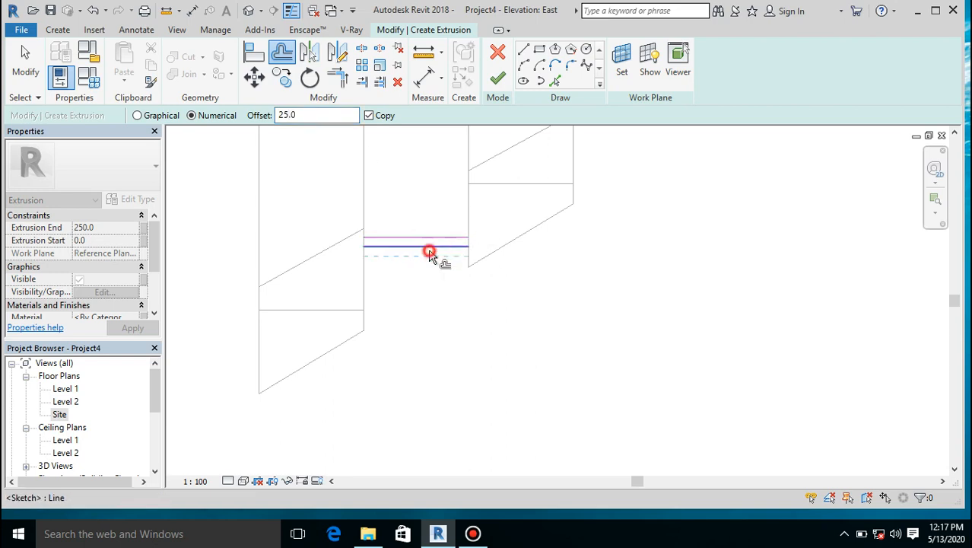
key("Escape")
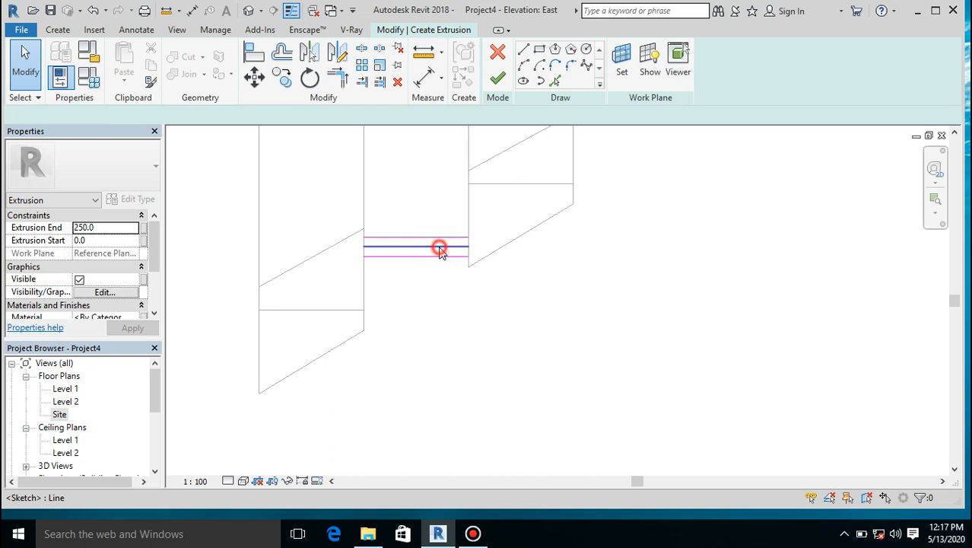
key("Delete")
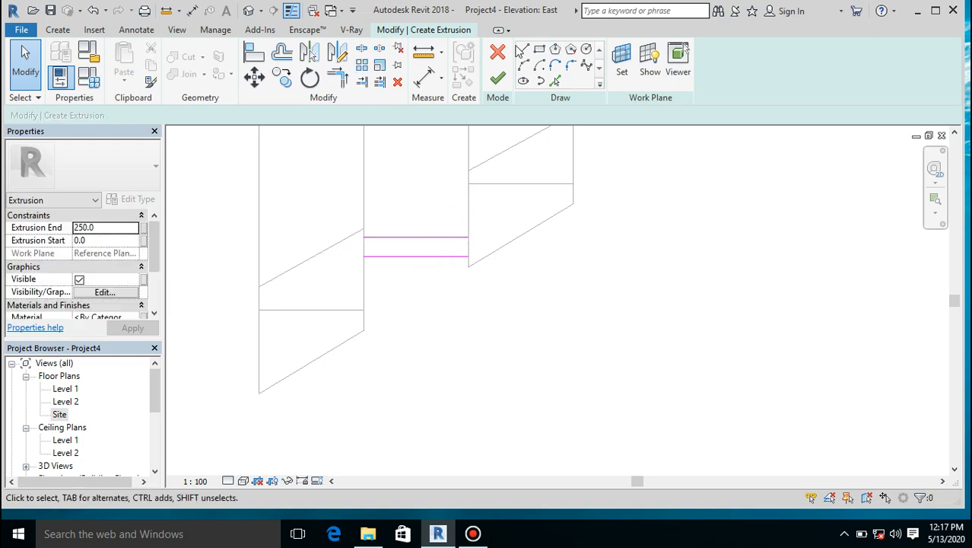
Close both ends of the offset lines with vertical lines and finish the extrusion at its 250 mm depth
left_click(524, 52)
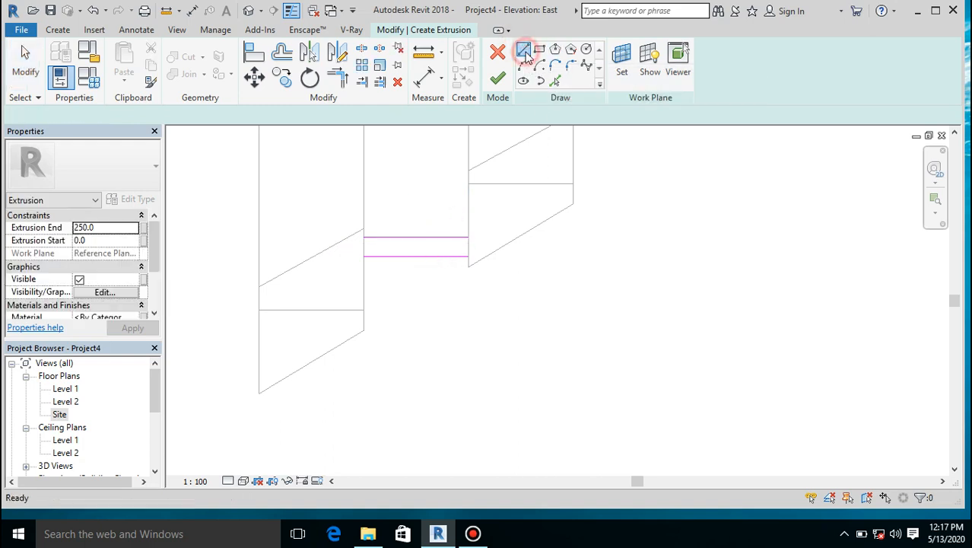
left_click(468, 239)
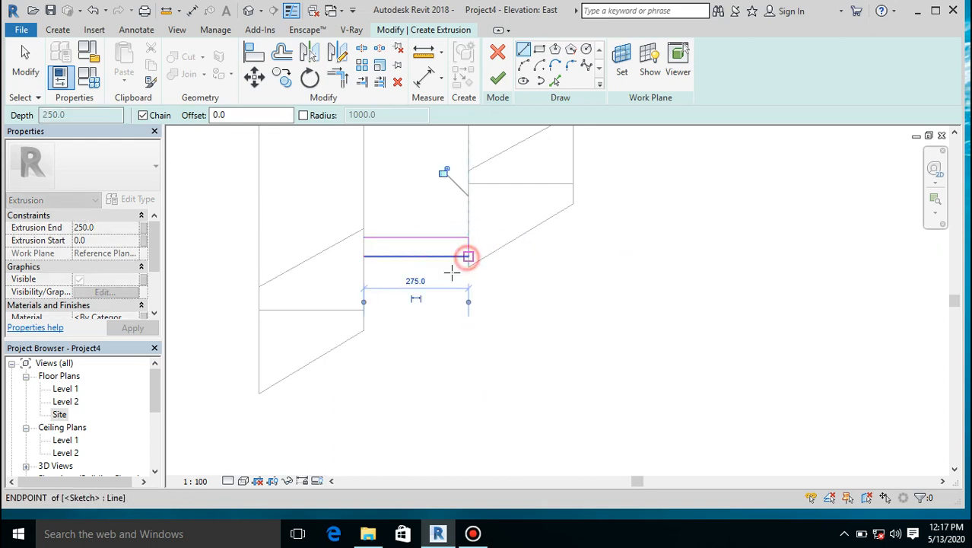
left_click(364, 256)
left_click(364, 237)
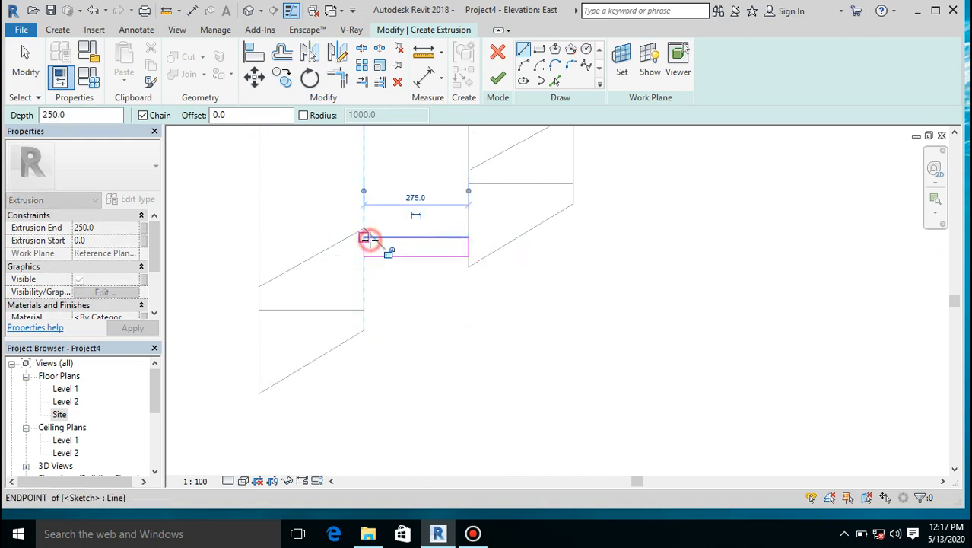
left_click(496, 77)
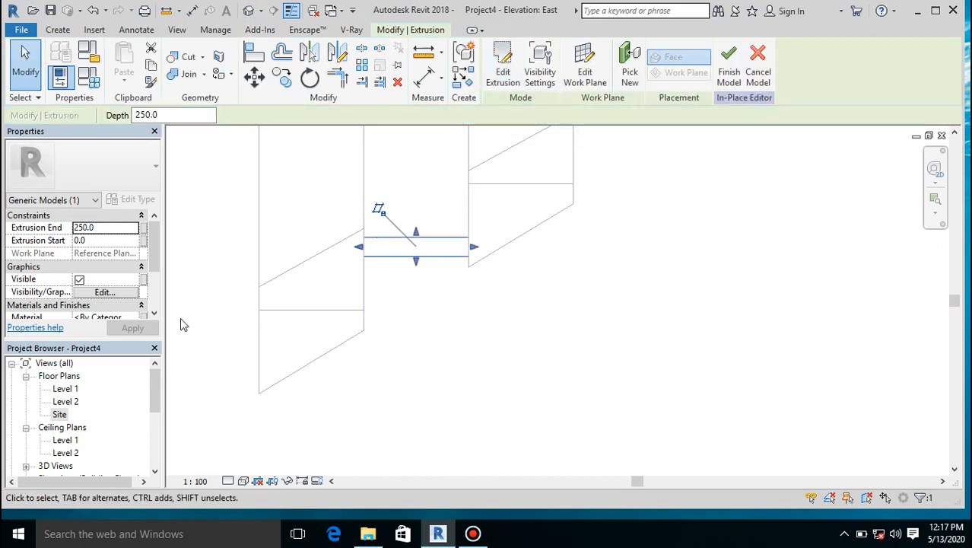
In the Site plan, stretch the extrusion into the gap between the first two steps, about 2180 mm long, ending where the slants begin
double_click(58, 414)
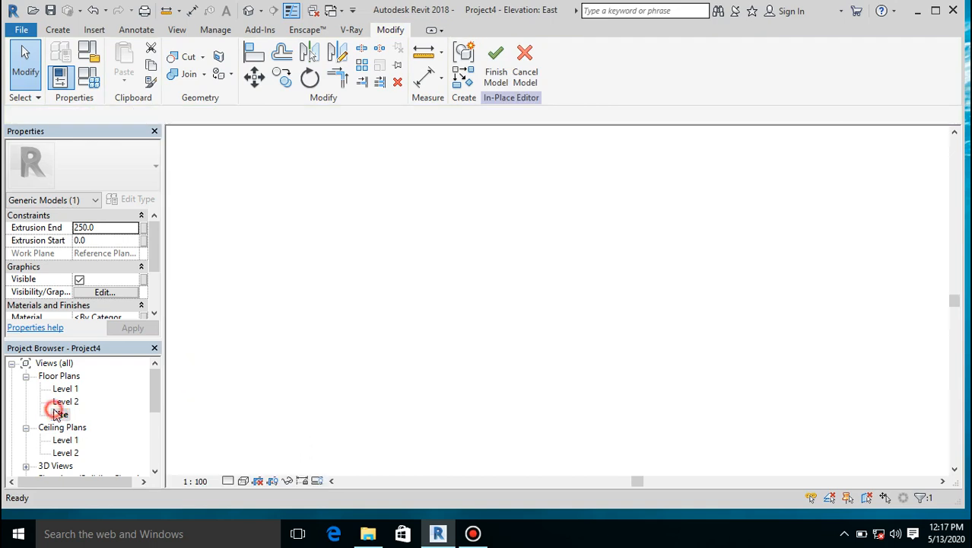
scroll(477, 309, "up", 5)
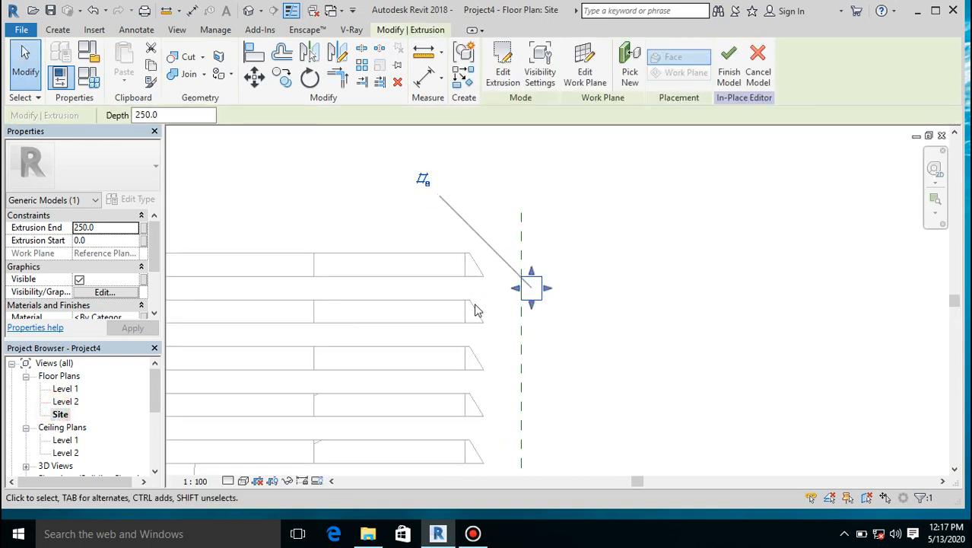
left_click_drag(517, 288, 379, 282)
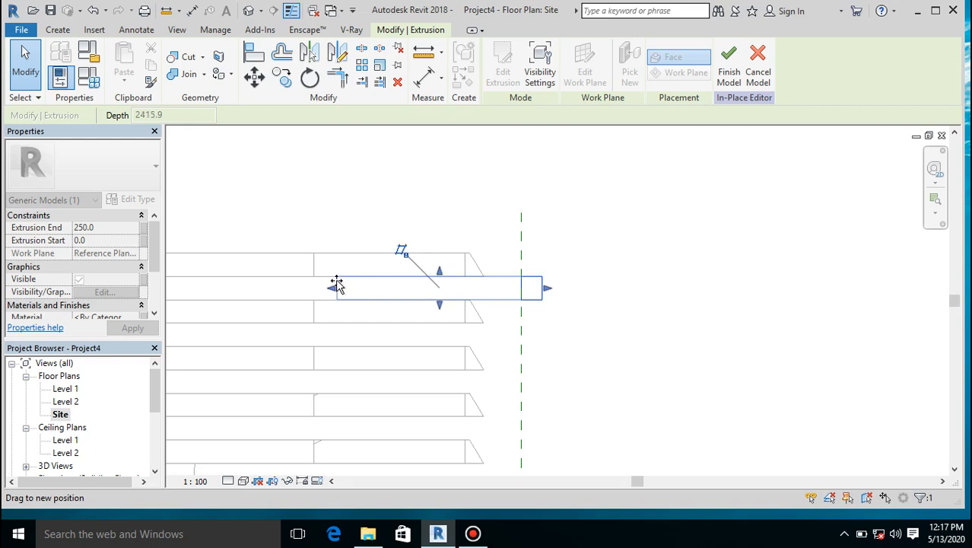
left_click_drag(322, 283, 280, 284)
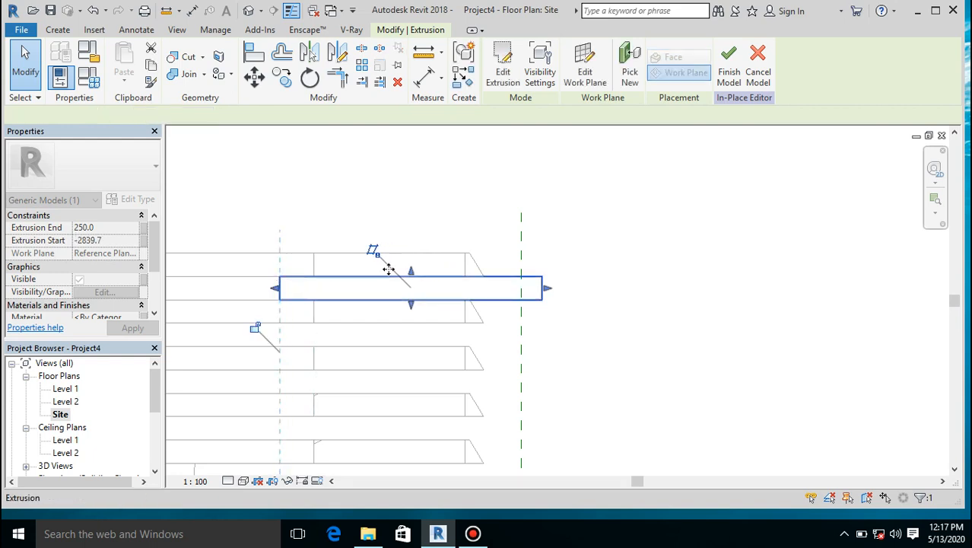
left_click_drag(545, 290, 470, 293)
Try stretching the extrusion's end out to Reference Plane : 1 and return it to where the slants begin
scroll(558, 274, "down", 1)
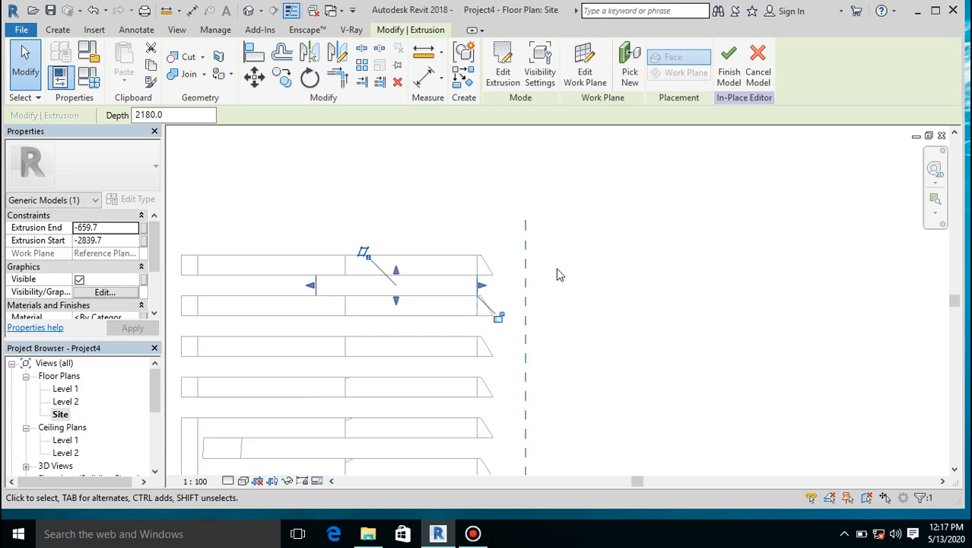
scroll(456, 308, "down", 1)
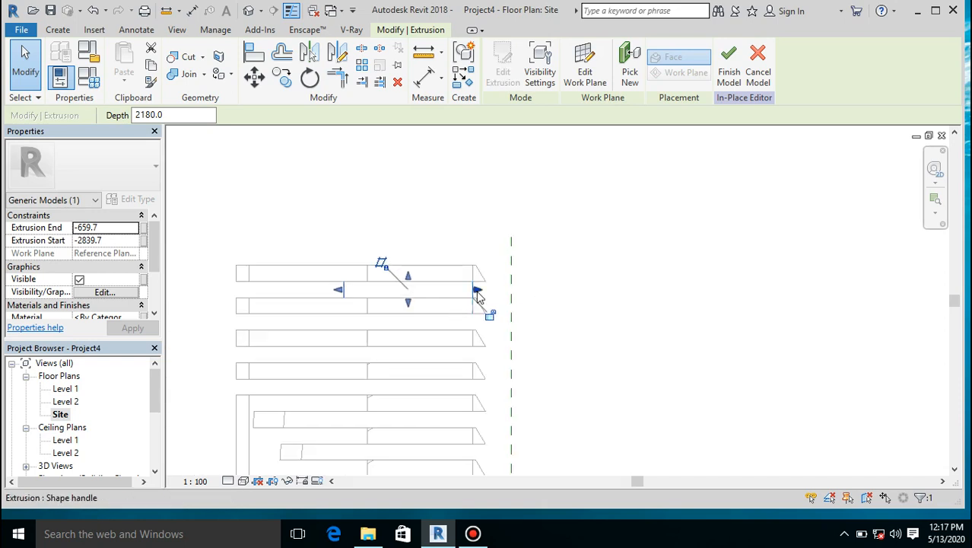
scroll(478, 295, "up", 2)
left_click_drag(475, 289, 527, 290)
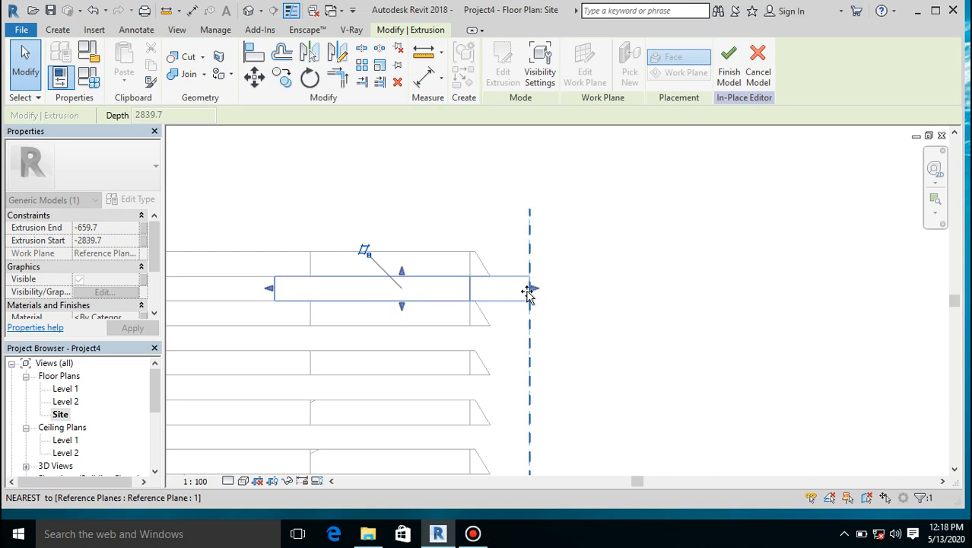
left_click_drag(523, 296, 471, 299)
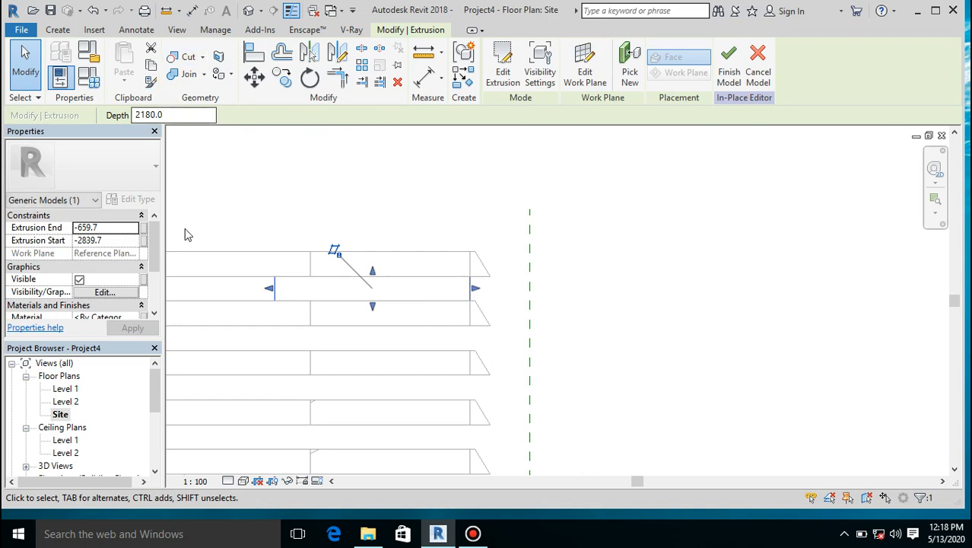
Open the East elevation with the new extrusion between the last two steps selected
key("Escape")
left_click_drag(156, 388, 150, 415)
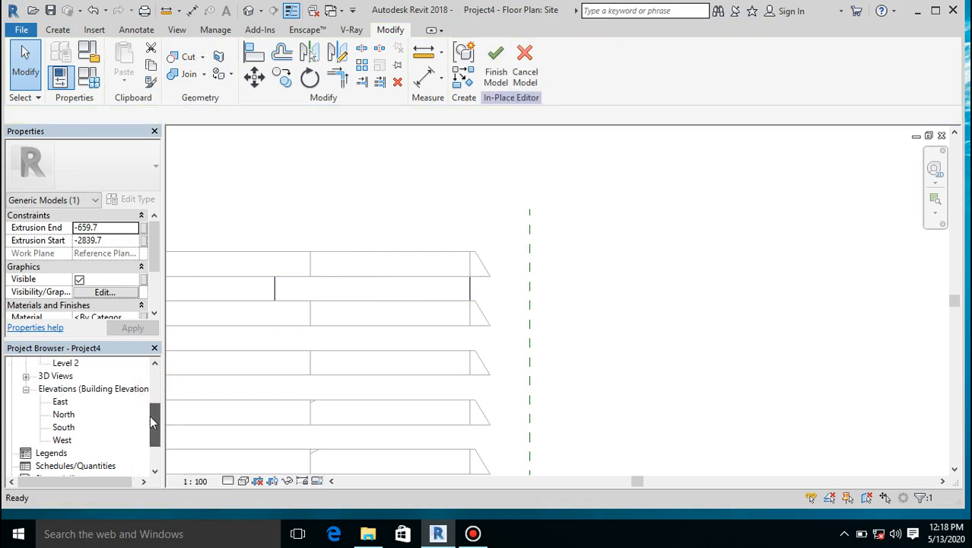
double_click(60, 402)
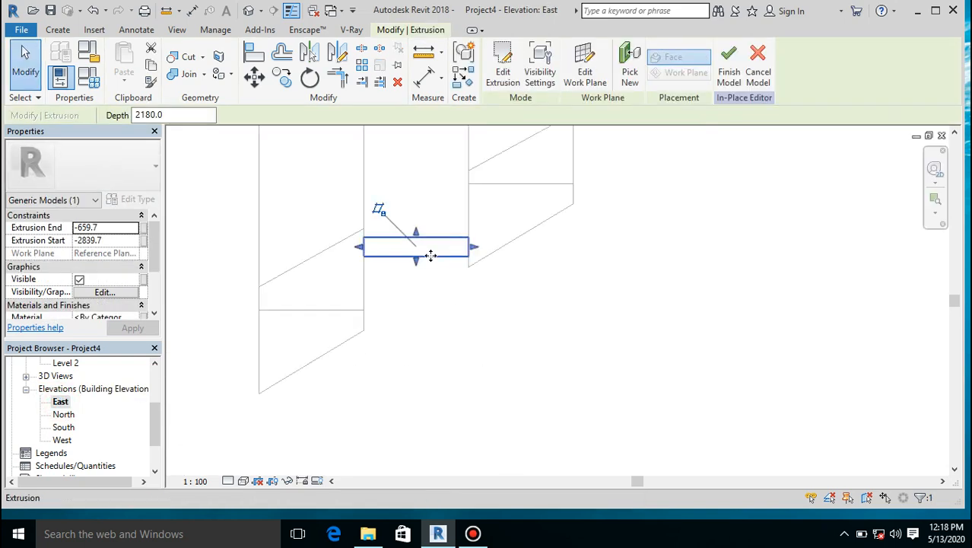
scroll(431, 256, "down", 2)
scroll(478, 205, "up", 3)
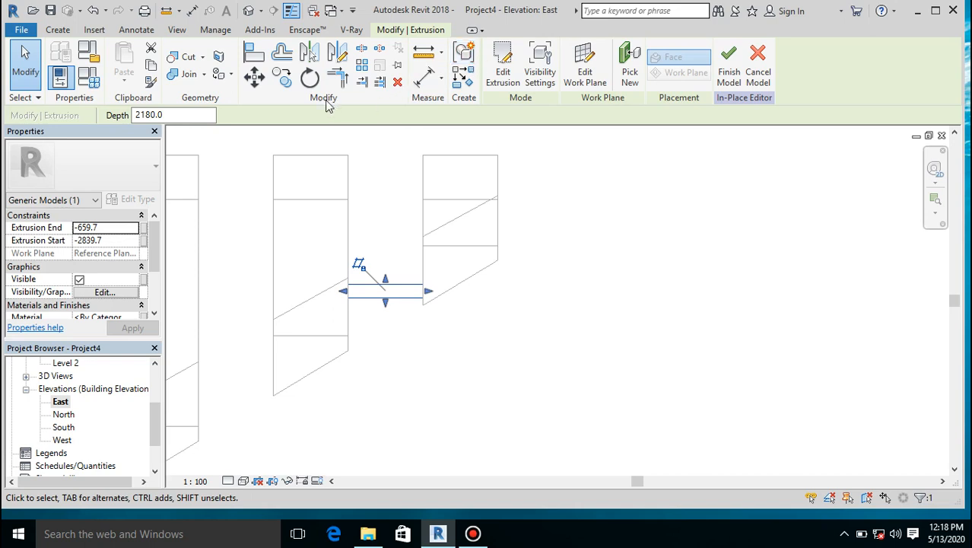
Copy the tread extrusion repeatedly from the adjacent mass corner, placing copies beyond the highest step and into the next gaps down the stair
left_click(283, 85)
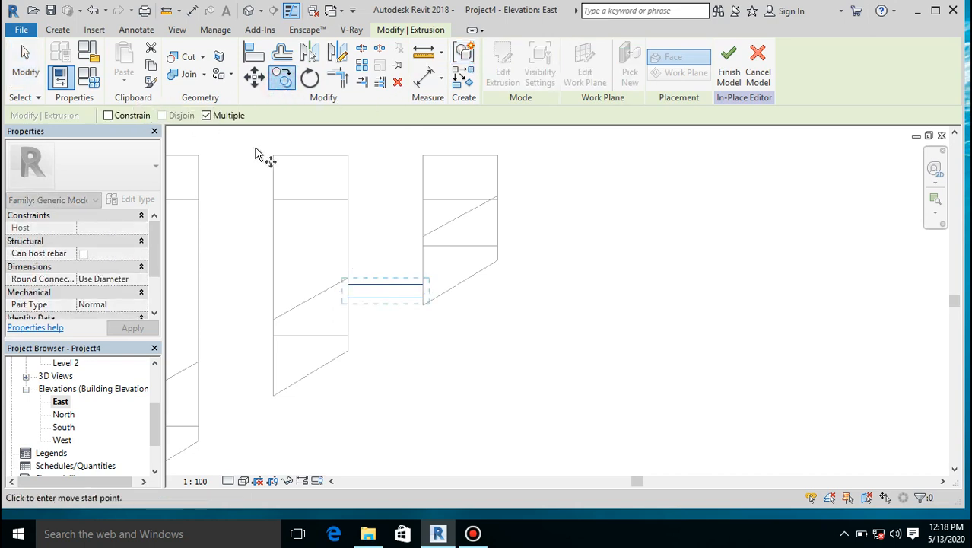
left_click(272, 335)
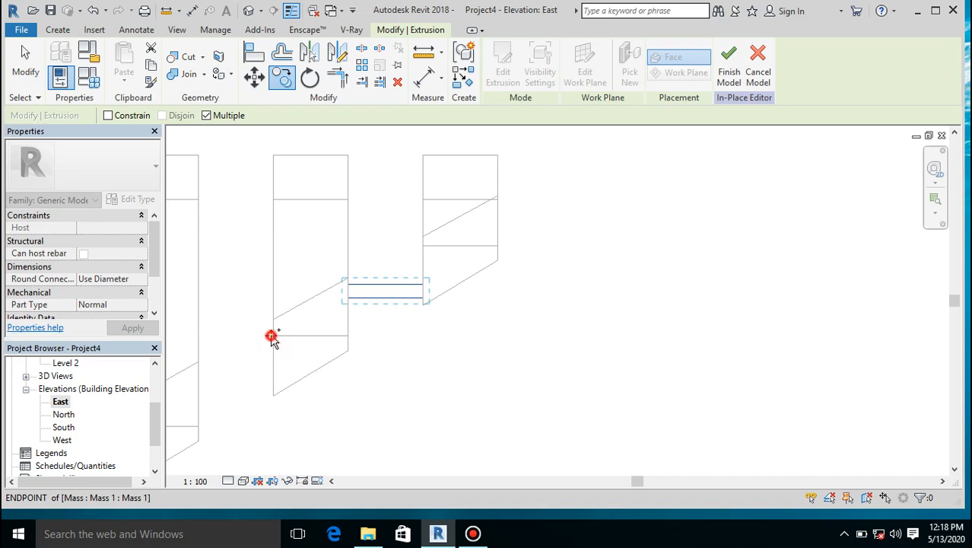
scroll(610, 167, "down", 3)
left_click(610, 162)
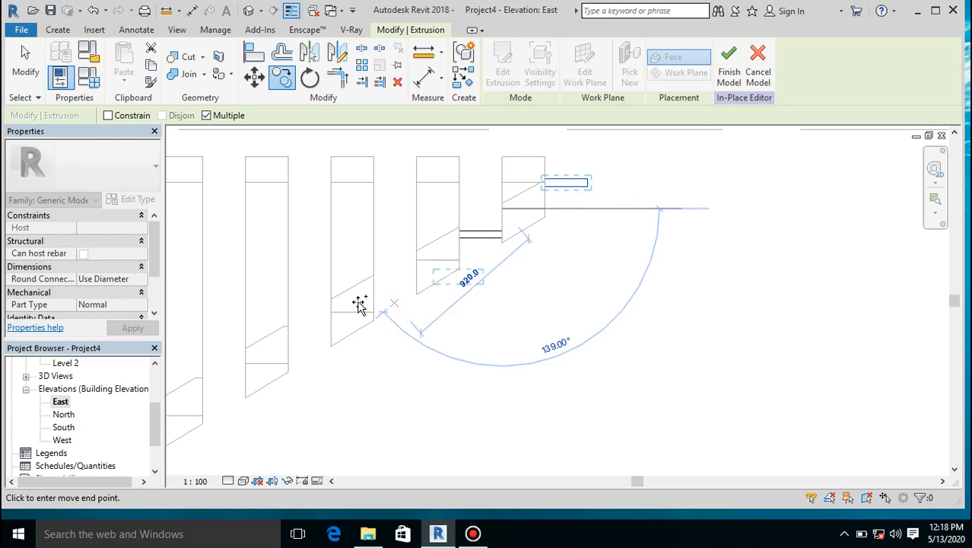
left_click(248, 365)
scroll(445, 283, "down", 3)
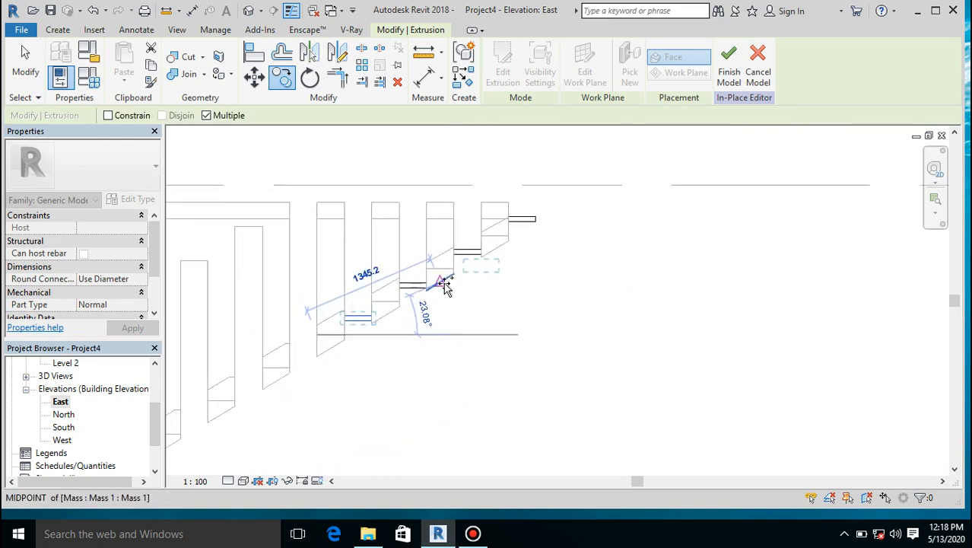
Place copies of the tread in the following three gaps down the stair, snapping to the matching mass corners
scroll(273, 394, "up", 1)
scroll(273, 394, "up", 2)
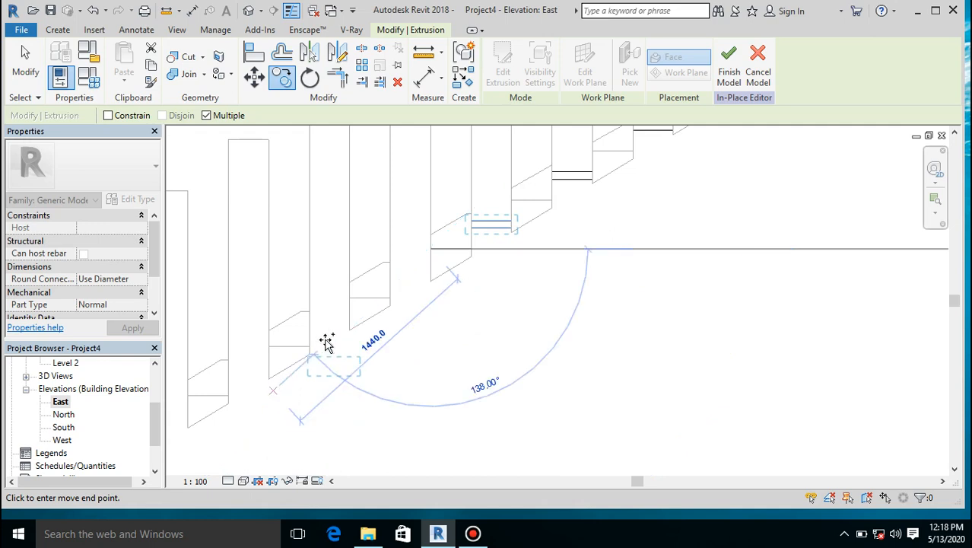
left_click(349, 301)
left_click(266, 348)
left_click(186, 393)
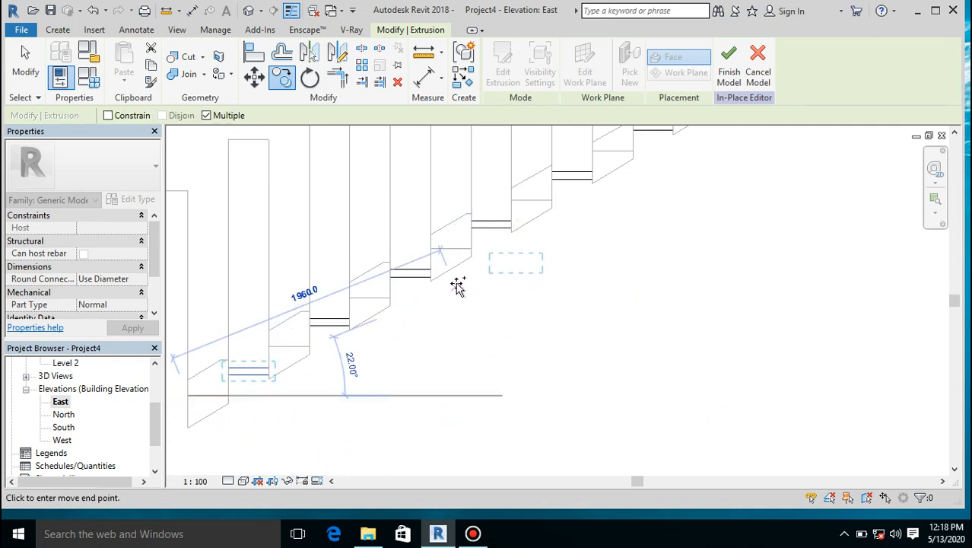
Copy the tread into the remaining gaps down to the lowest step and end the copying
scroll(456, 284, "down", 2)
scroll(301, 362, "up", 2)
left_click(429, 283)
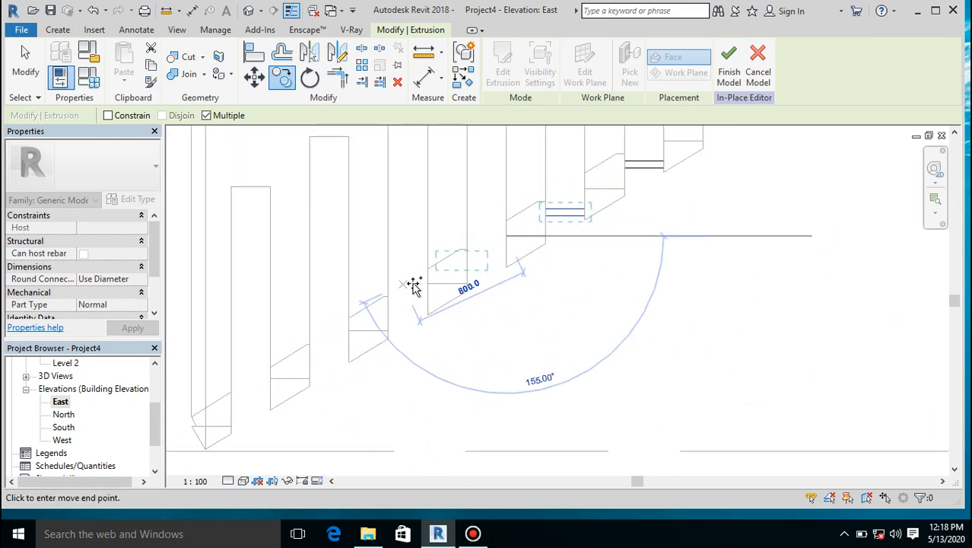
left_click(350, 333)
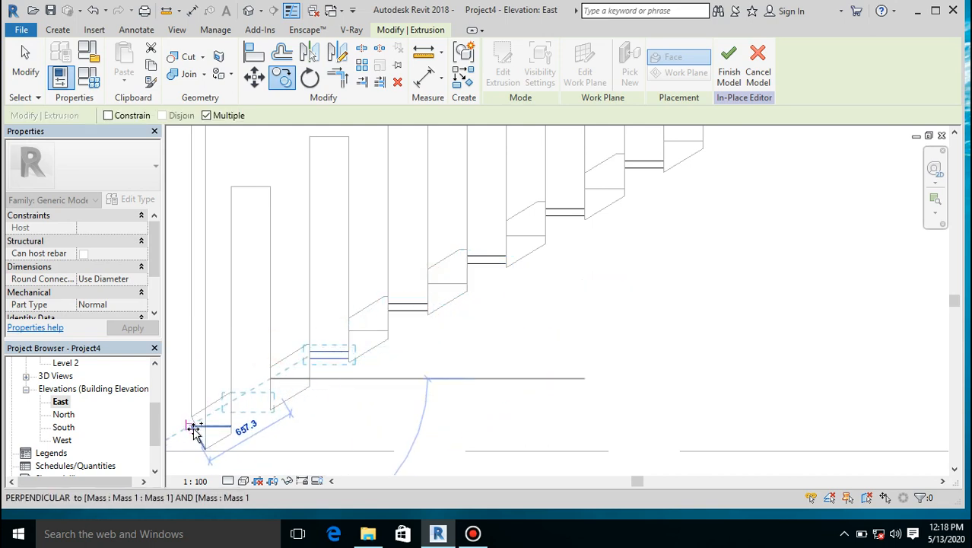
scroll(195, 430, "up", 4)
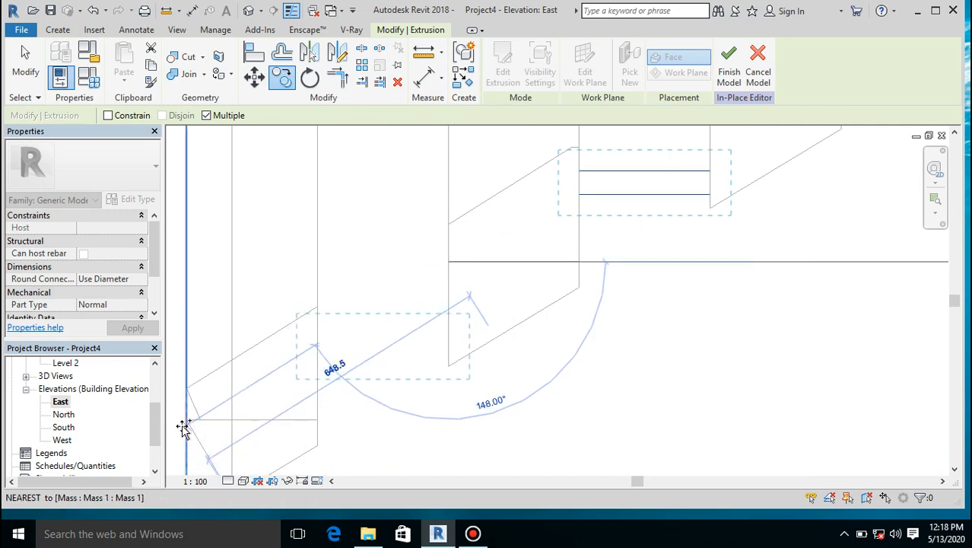
scroll(183, 414, "up", 5)
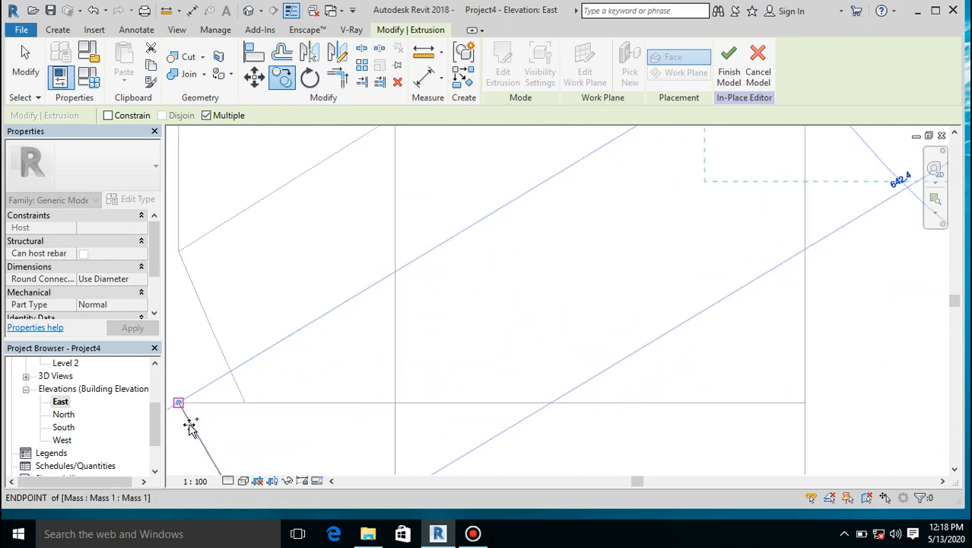
scroll(461, 327, "down", 5)
scroll(460, 322, "down", 5)
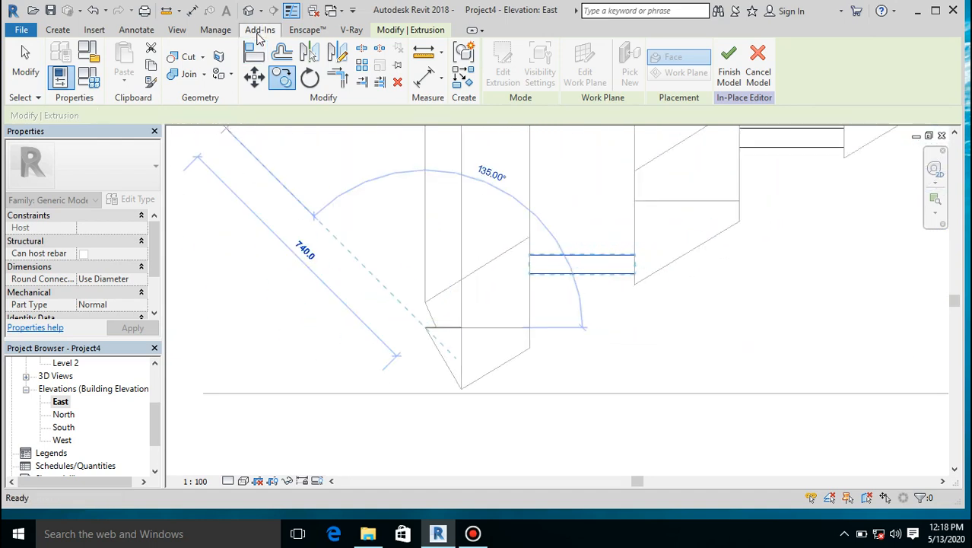
key("Escape")
key("Escape")
scroll(386, 249, "down", 3)
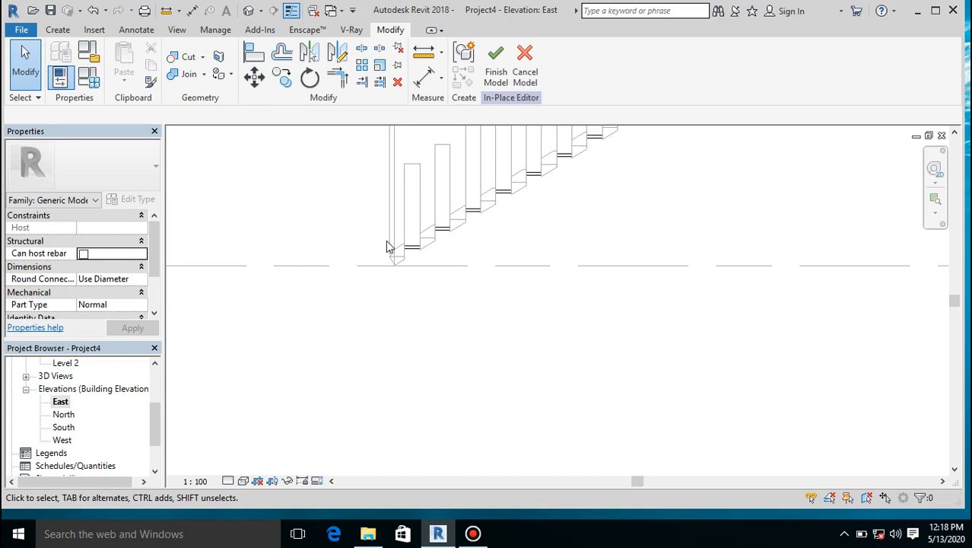
Finish the in-place generic model and open the default 3D view showing the whole stair
left_click(495, 76)
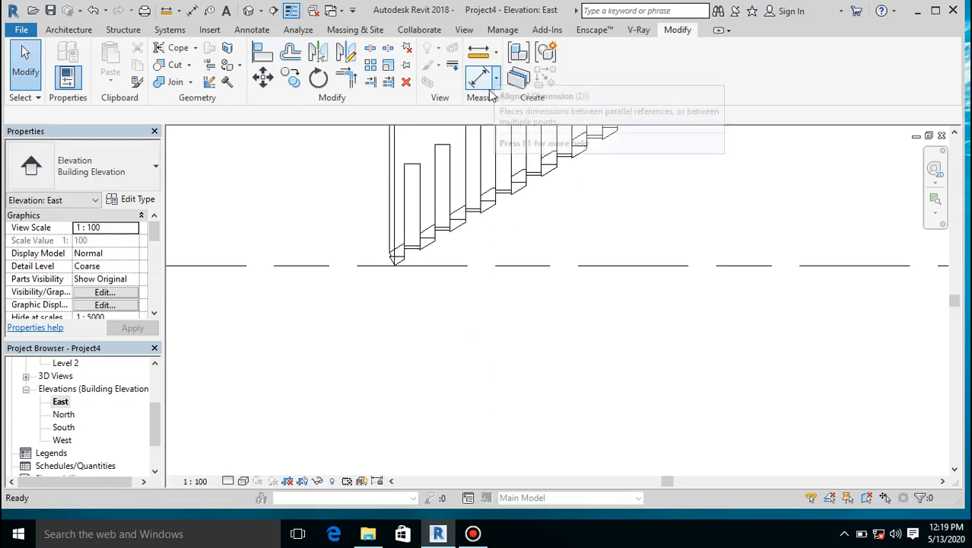
left_click(248, 9)
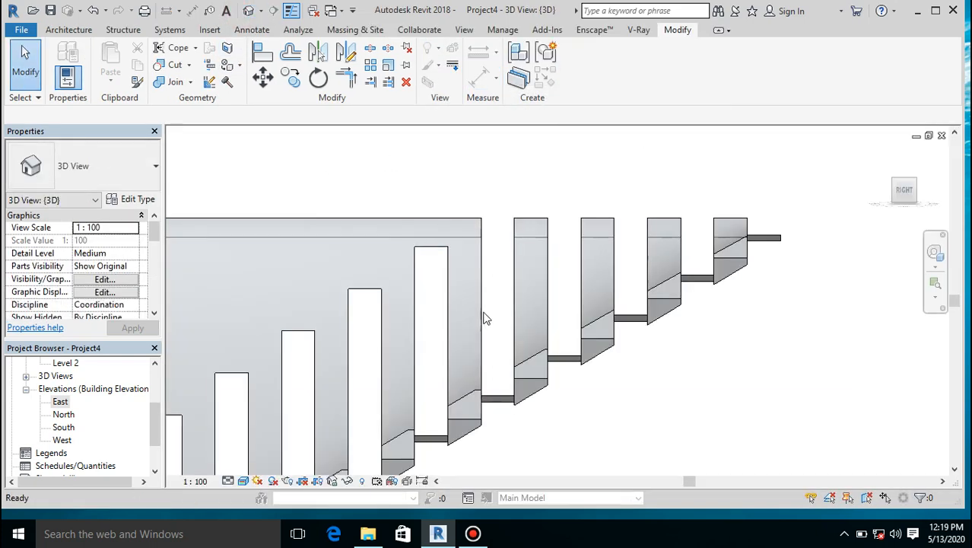
scroll(558, 356, "down", 2)
scroll(558, 356, "down", 1)
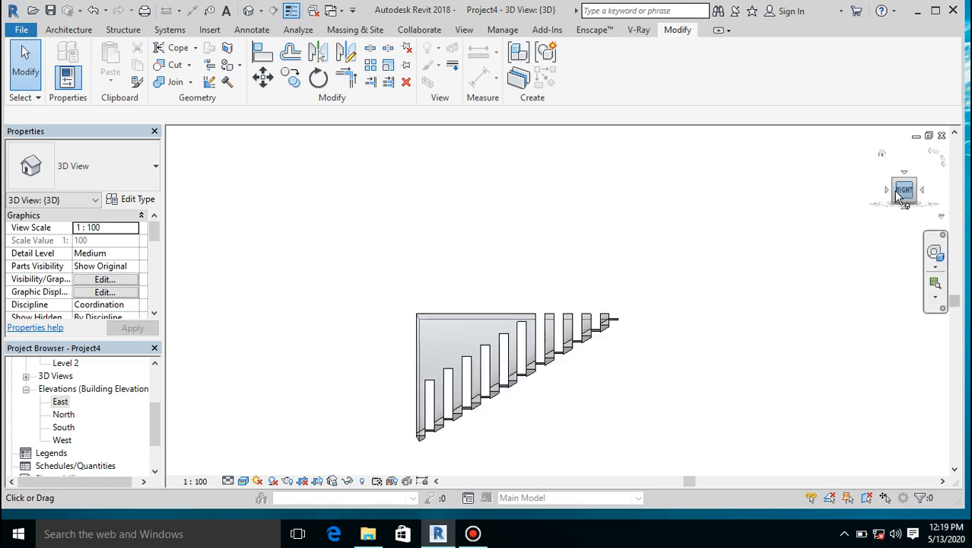
Examine from several angles in 3D how the treads fit between the stair mass steps
mouse_move(902, 192)
left_mouse_down()
mouse_move(926, 223)
mouse_move(956, 201)
mouse_move(943, 192)
mouse_move(905, 201)
left_mouse_up()
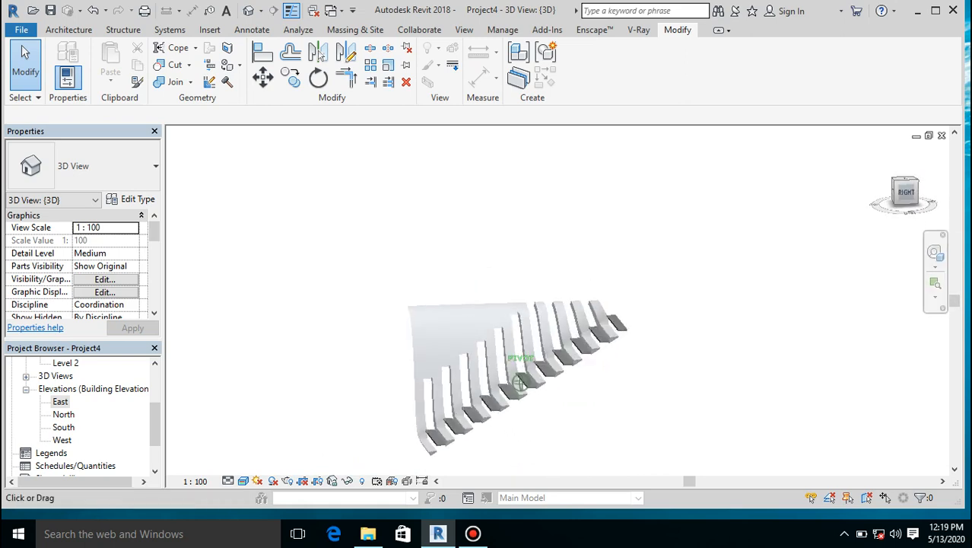
scroll(462, 453, "up", 5)
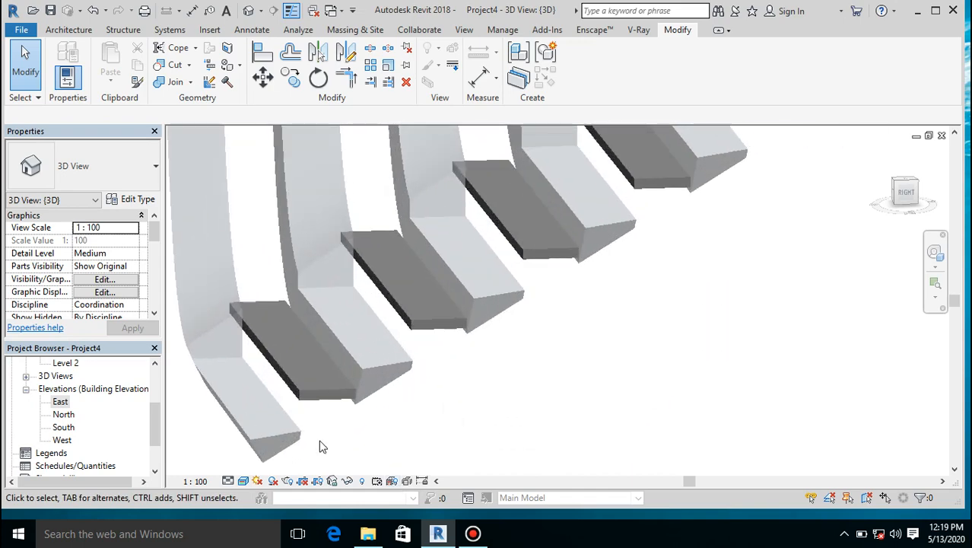
scroll(334, 400, "down", 3)
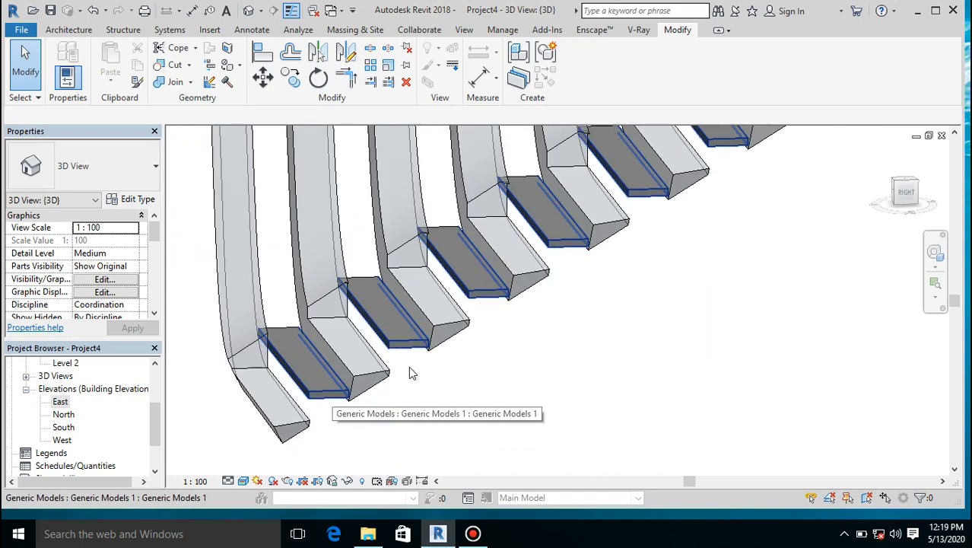
scroll(370, 371, "down", 2)
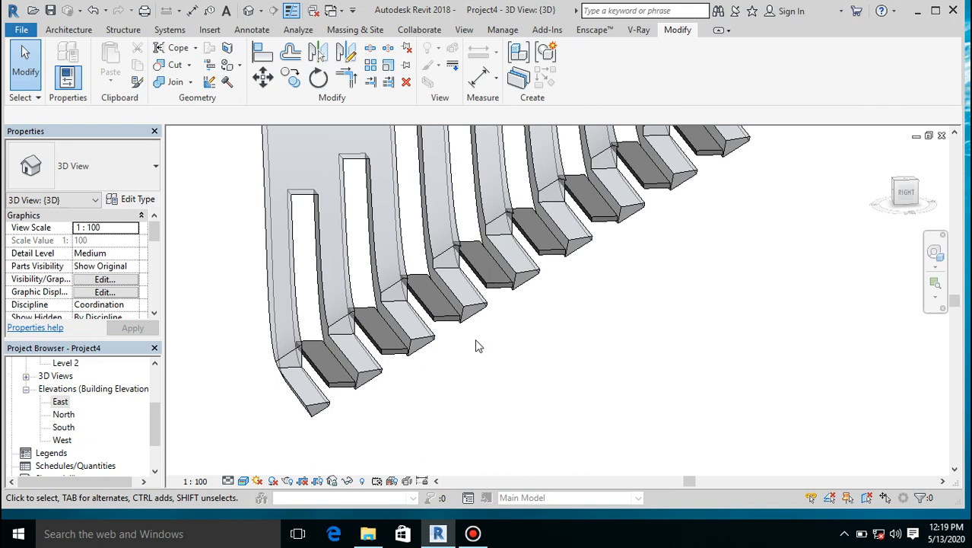
scroll(475, 339, "down", 3)
scroll(541, 273, "up", 5)
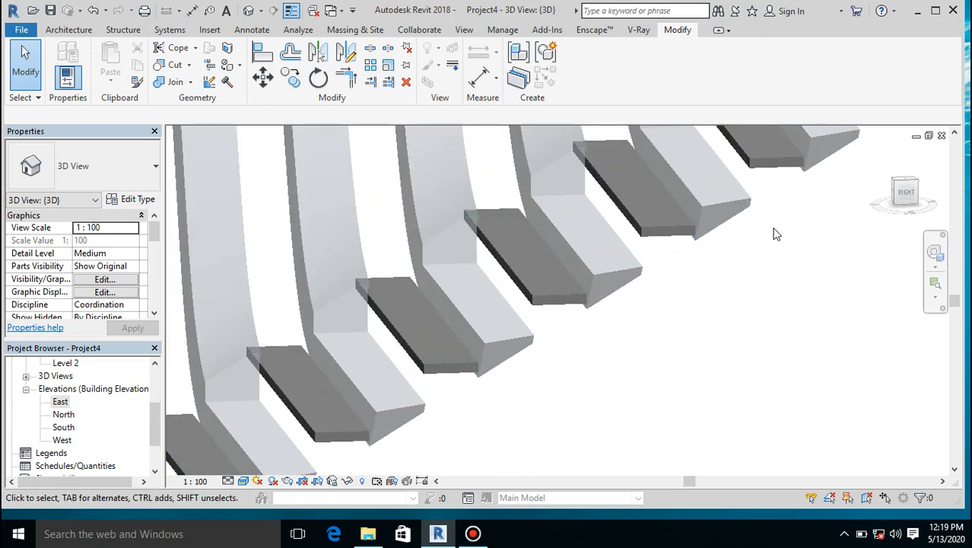
left_click(903, 200)
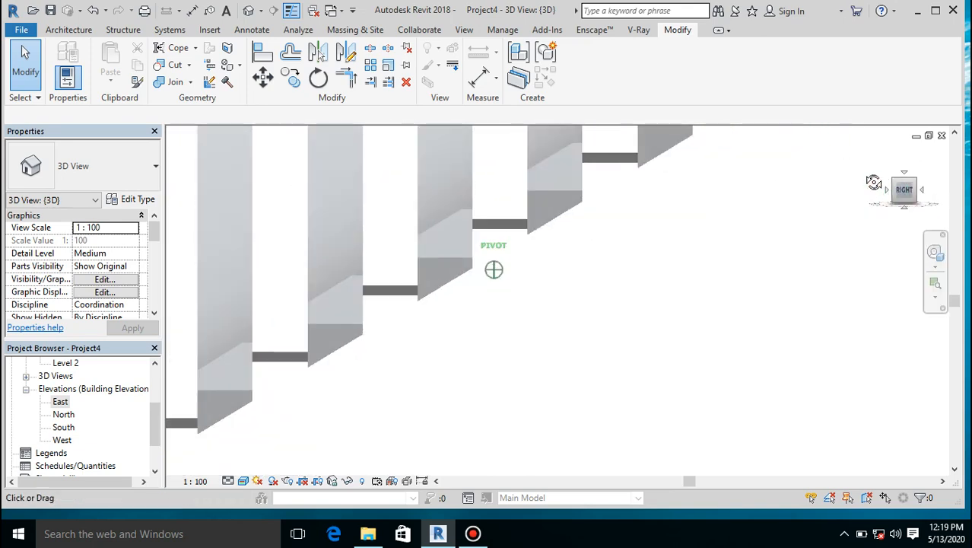
left_click_drag(913, 189, 934, 210)
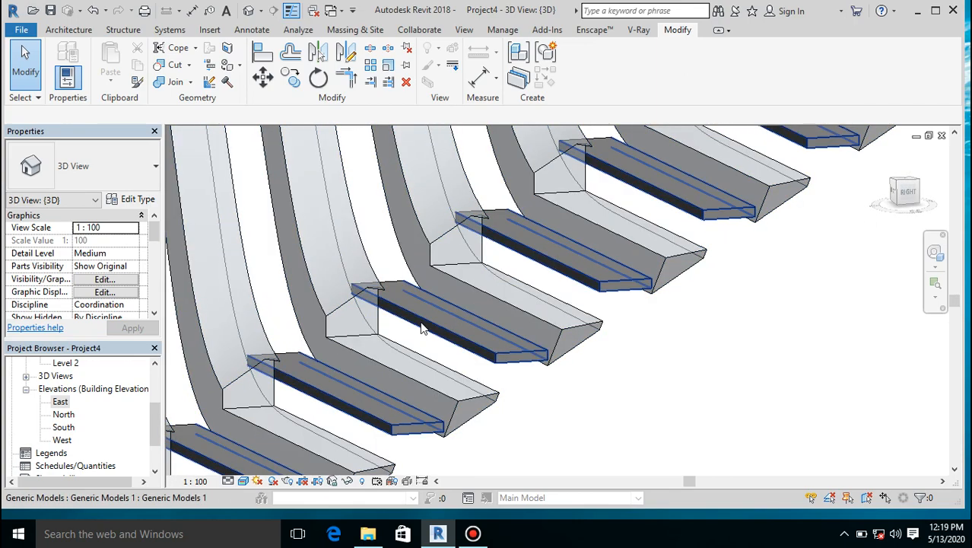
scroll(423, 327, "down", 1)
scroll(468, 266, "down", 3)
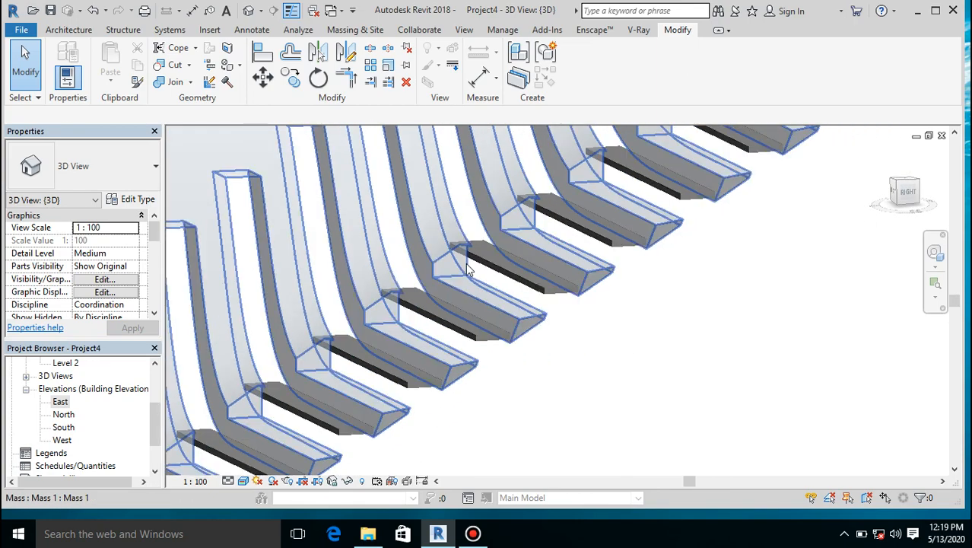
scroll(467, 268, "down", 1)
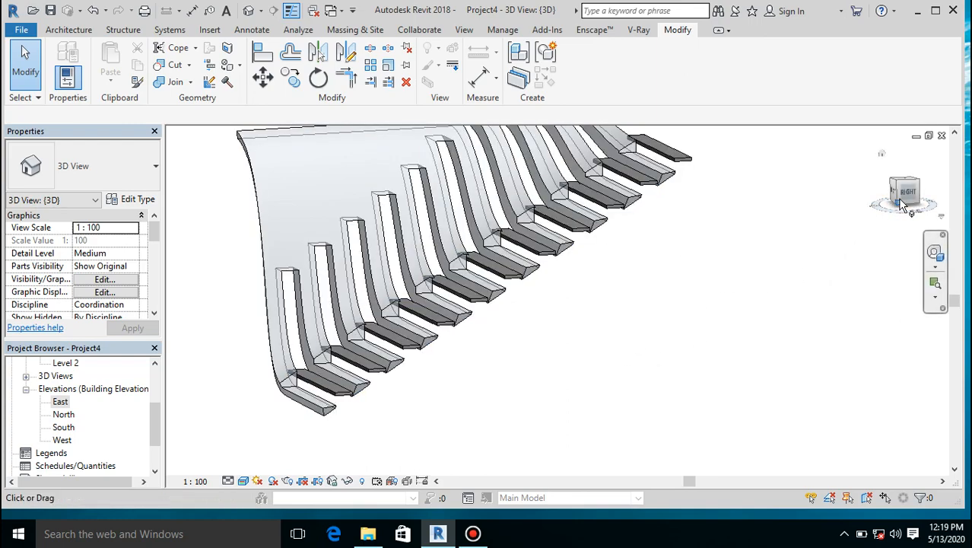
left_click_drag(908, 199, 954, 202)
middle_click_drag(323, 286, 306, 337, "shift")
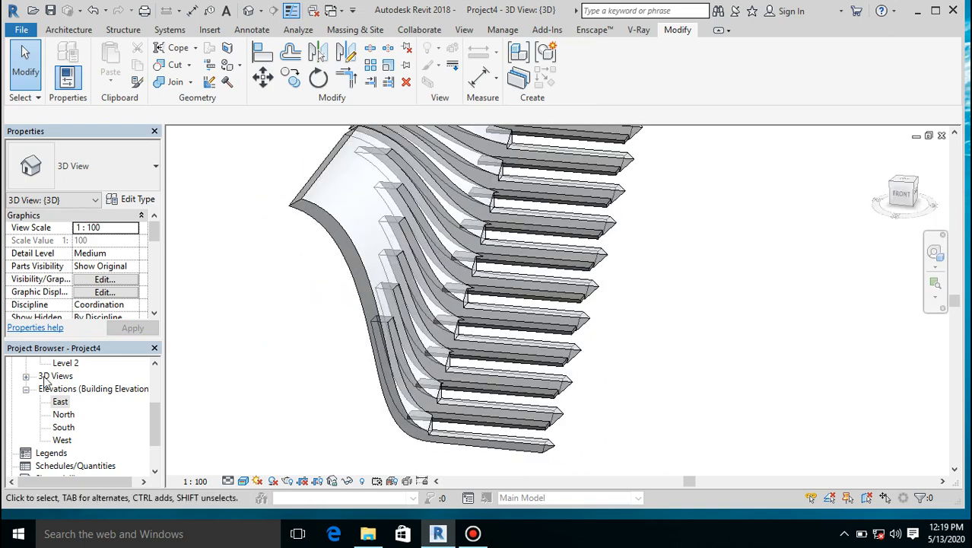
In the Level 1 floor plan, place a camera in front of the stair, aimed diagonally across it
left_click_drag(155, 435, 152, 364)
double_click(65, 389)
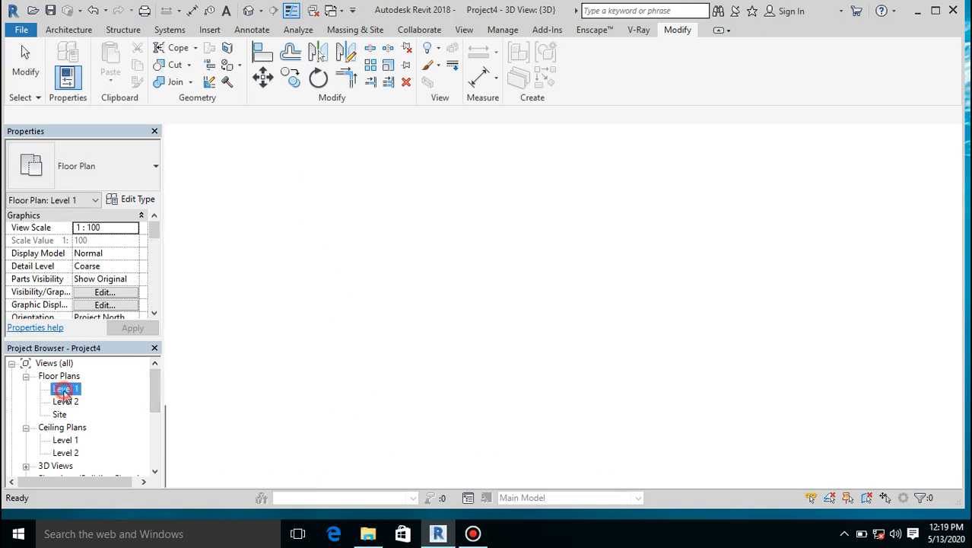
left_click(259, 9)
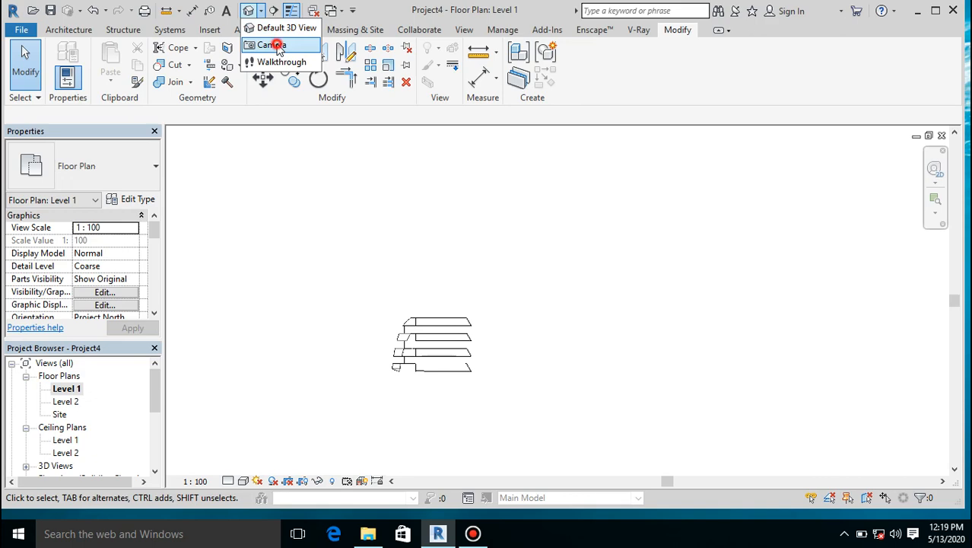
left_click(275, 46)
scroll(543, 253, "down", 2)
left_click(557, 359)
left_click(388, 150)
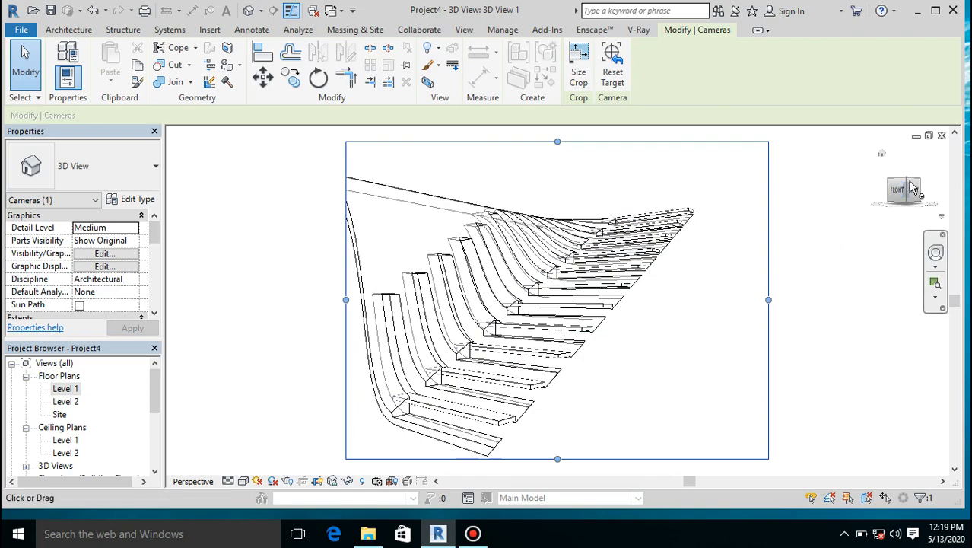
Turn the camera view toward the front, tighten its crop region around the stair and set the visual style to Realistic
left_click(914, 188)
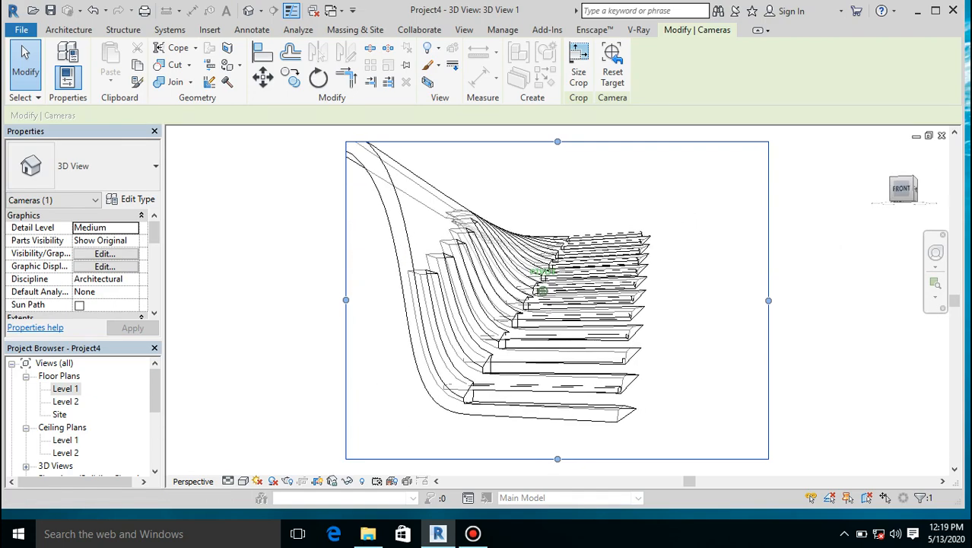
left_click_drag(769, 300, 688, 301)
left_click_drag(518, 460, 518, 442)
left_click(243, 482)
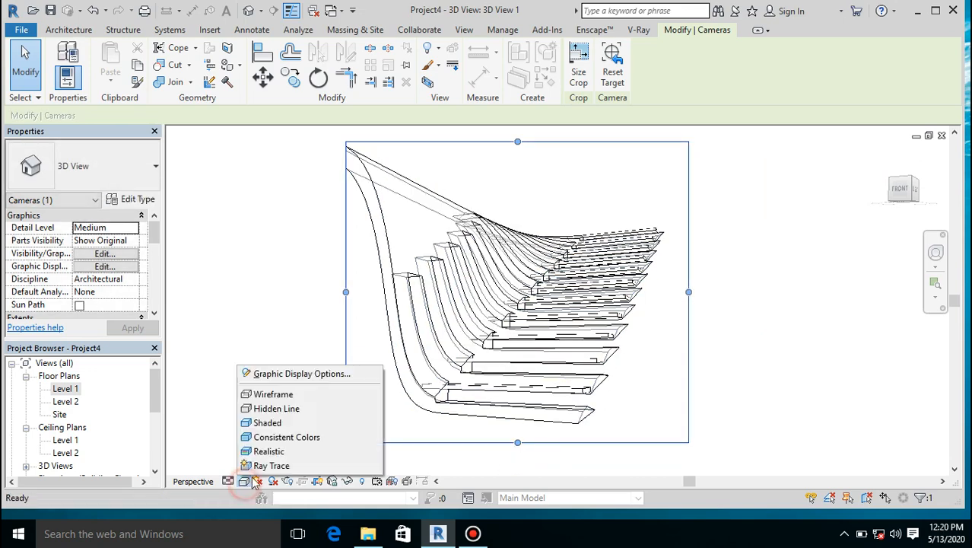
left_click(290, 452)
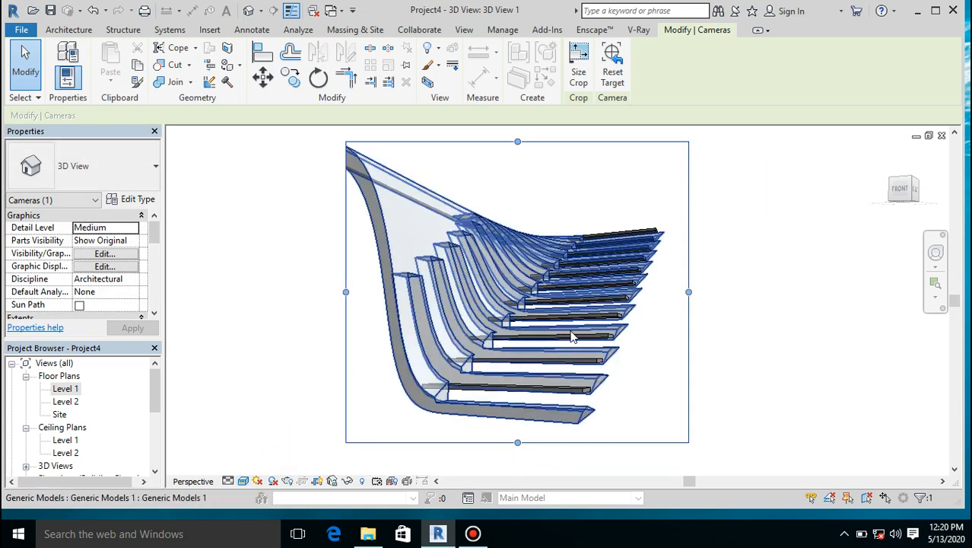
Turn the camera view toward the stair's right side and examine the treads between the steps up close
scroll(573, 337, "up", 3)
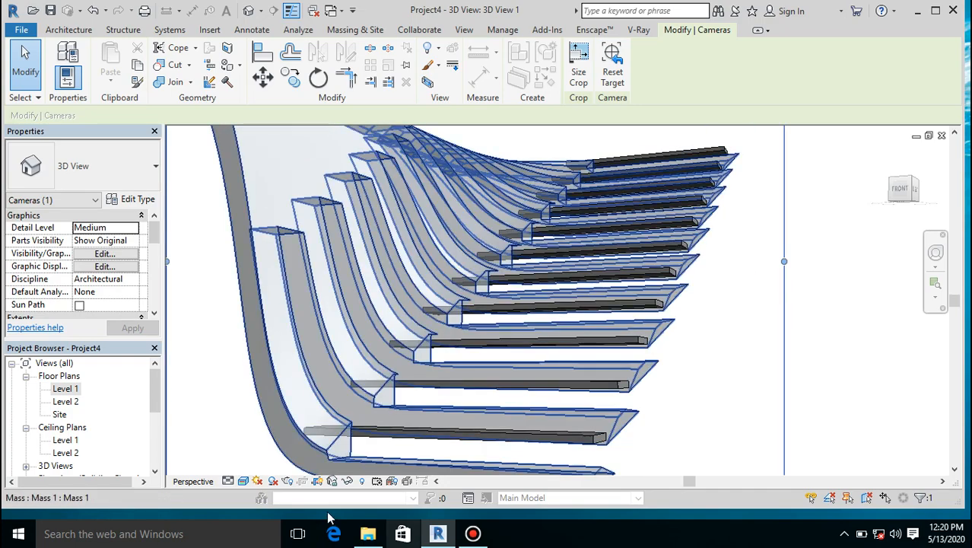
mouse_move(901, 191)
left_mouse_down()
mouse_move(870, 193)
mouse_move(875, 183)
mouse_move(856, 196)
left_mouse_up()
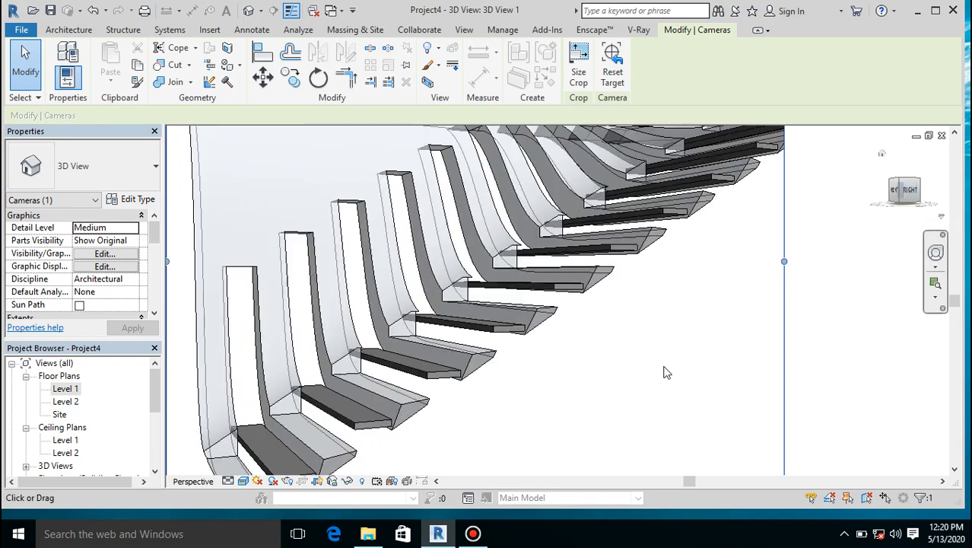
scroll(430, 373, "down", 4)
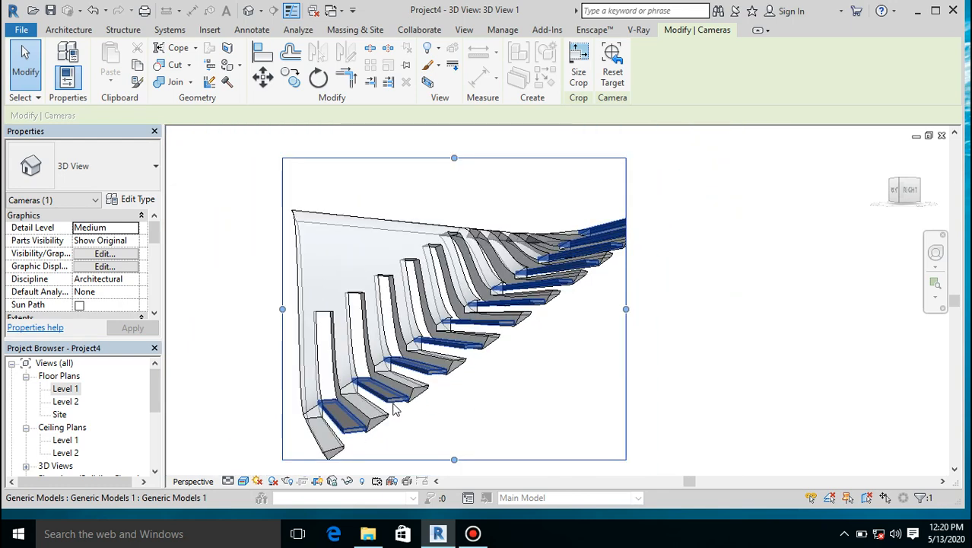
scroll(395, 409, "up", 5)
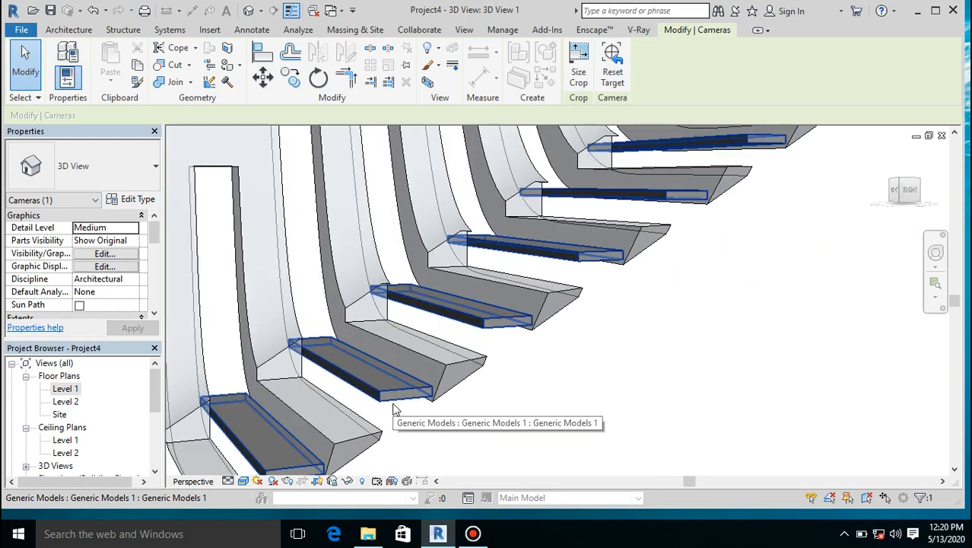
Turn the camera view to the corner between front and right and examine the treads and curved mass steps up close and as a whole
scroll(546, 357, "down", 5)
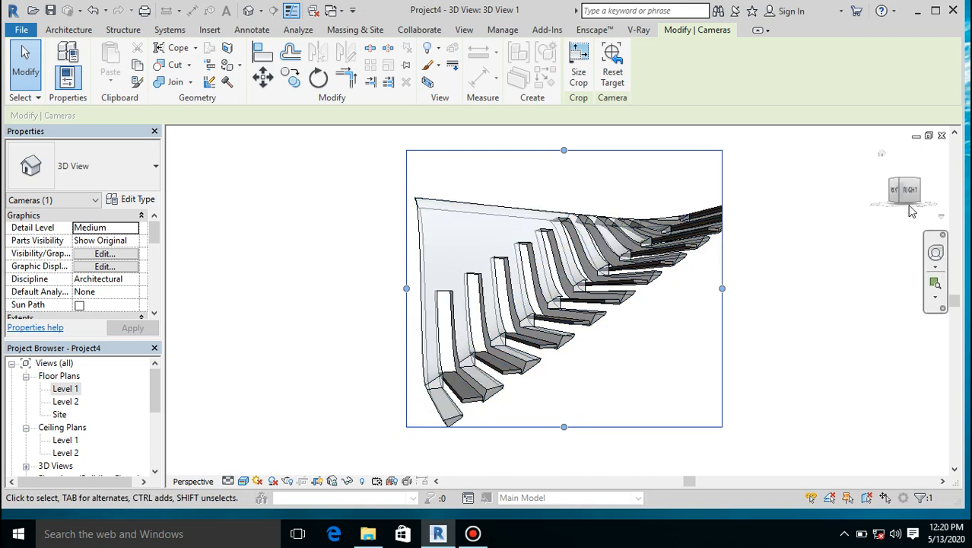
mouse_move(903, 191)
left_mouse_down()
mouse_move(971, 194)
mouse_move(900, 195)
left_mouse_up()
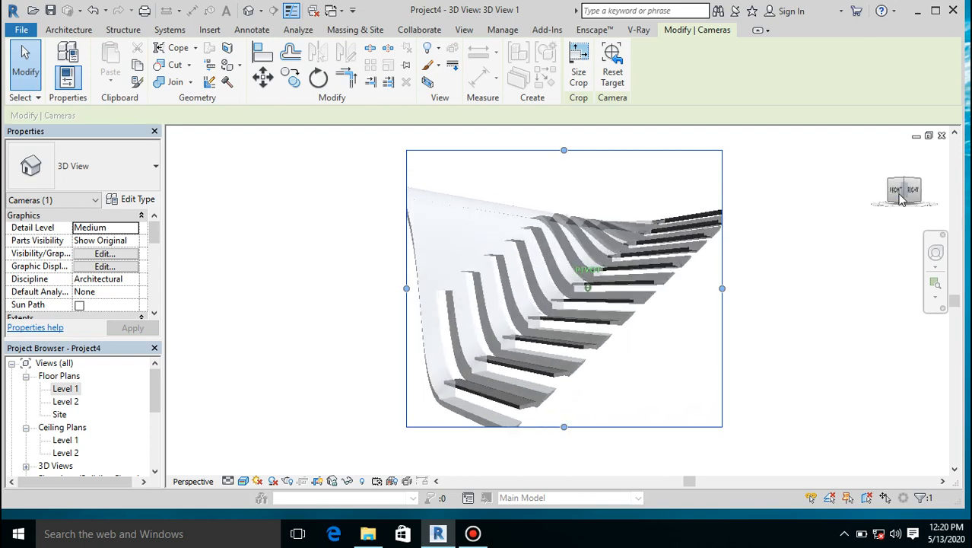
scroll(491, 327, "up", 5)
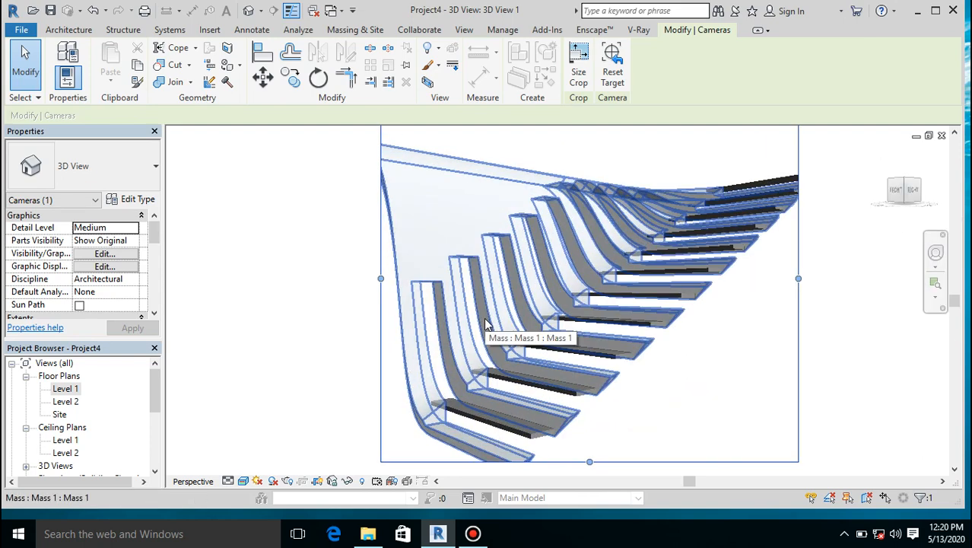
scroll(273, 313, "down", 2)
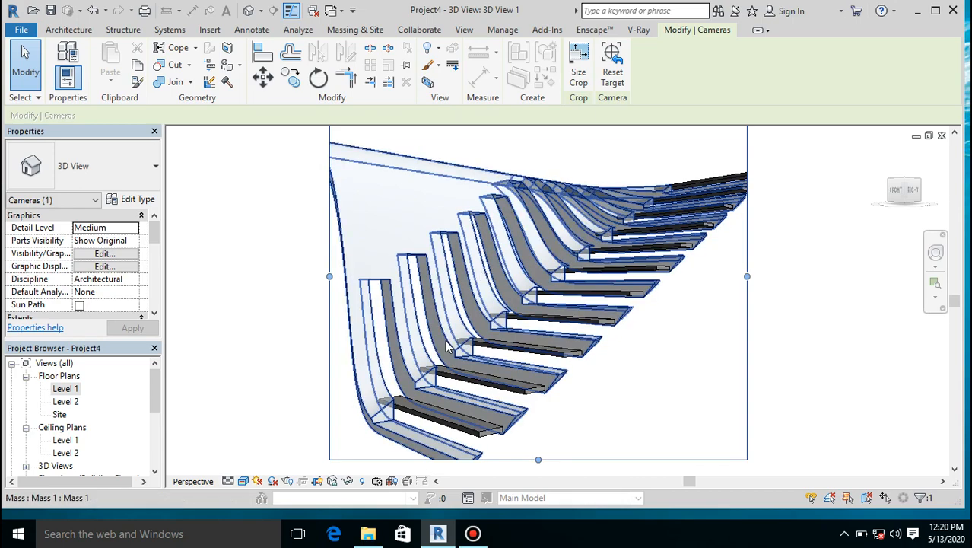
scroll(395, 287, "up", 5)
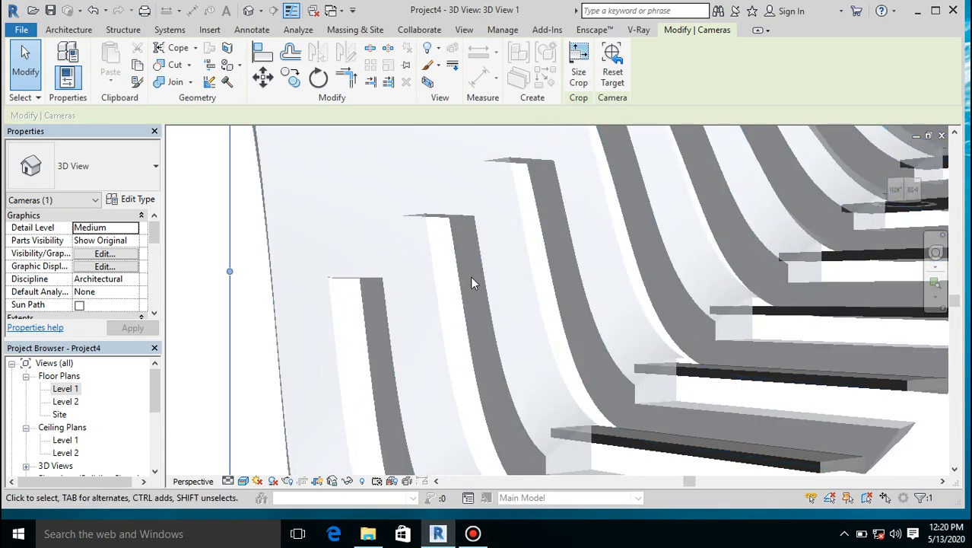
scroll(479, 229, "down", 3)
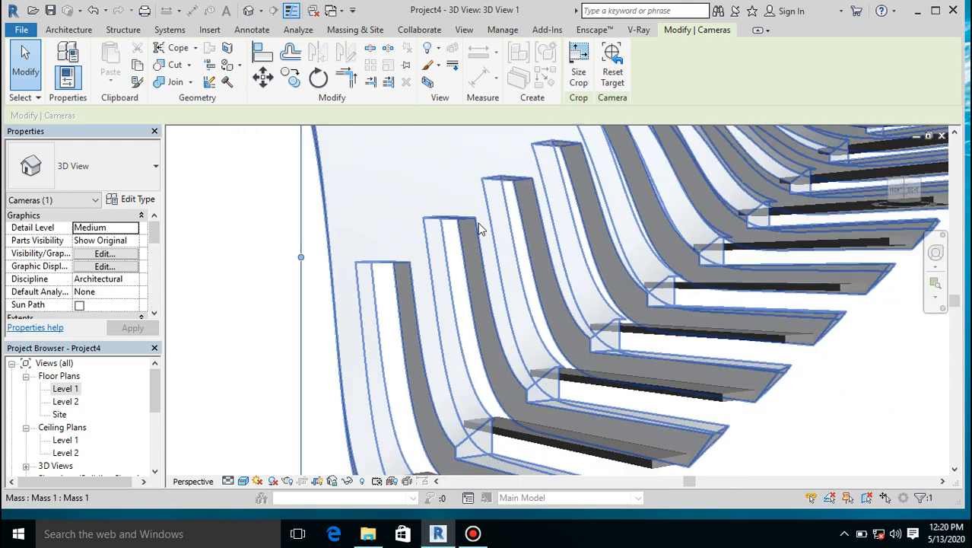
scroll(401, 365, "down", 1)
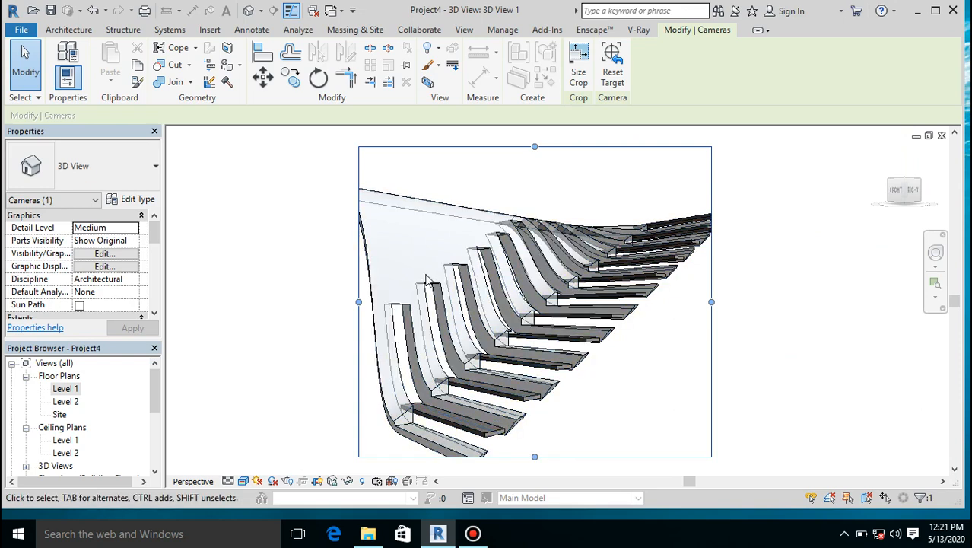
scroll(430, 304, "up", 4)
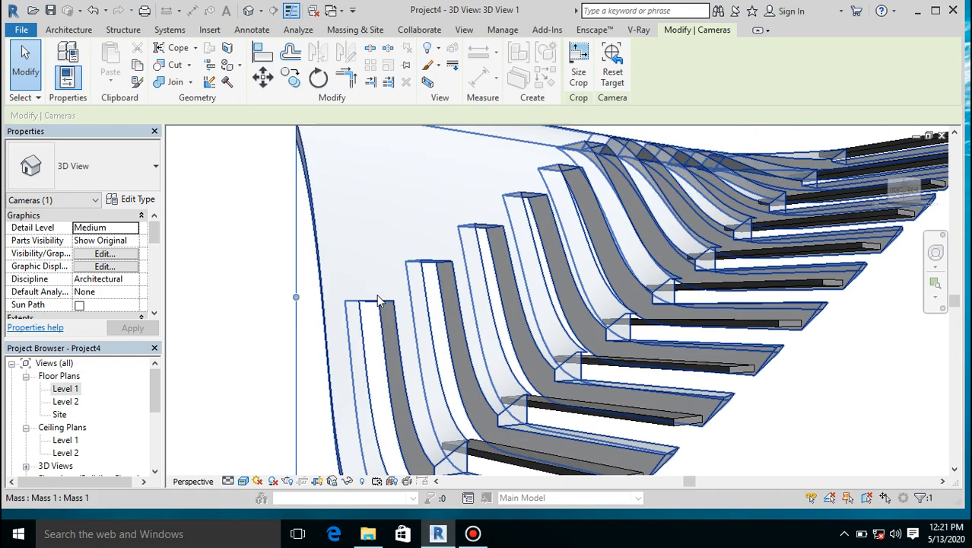